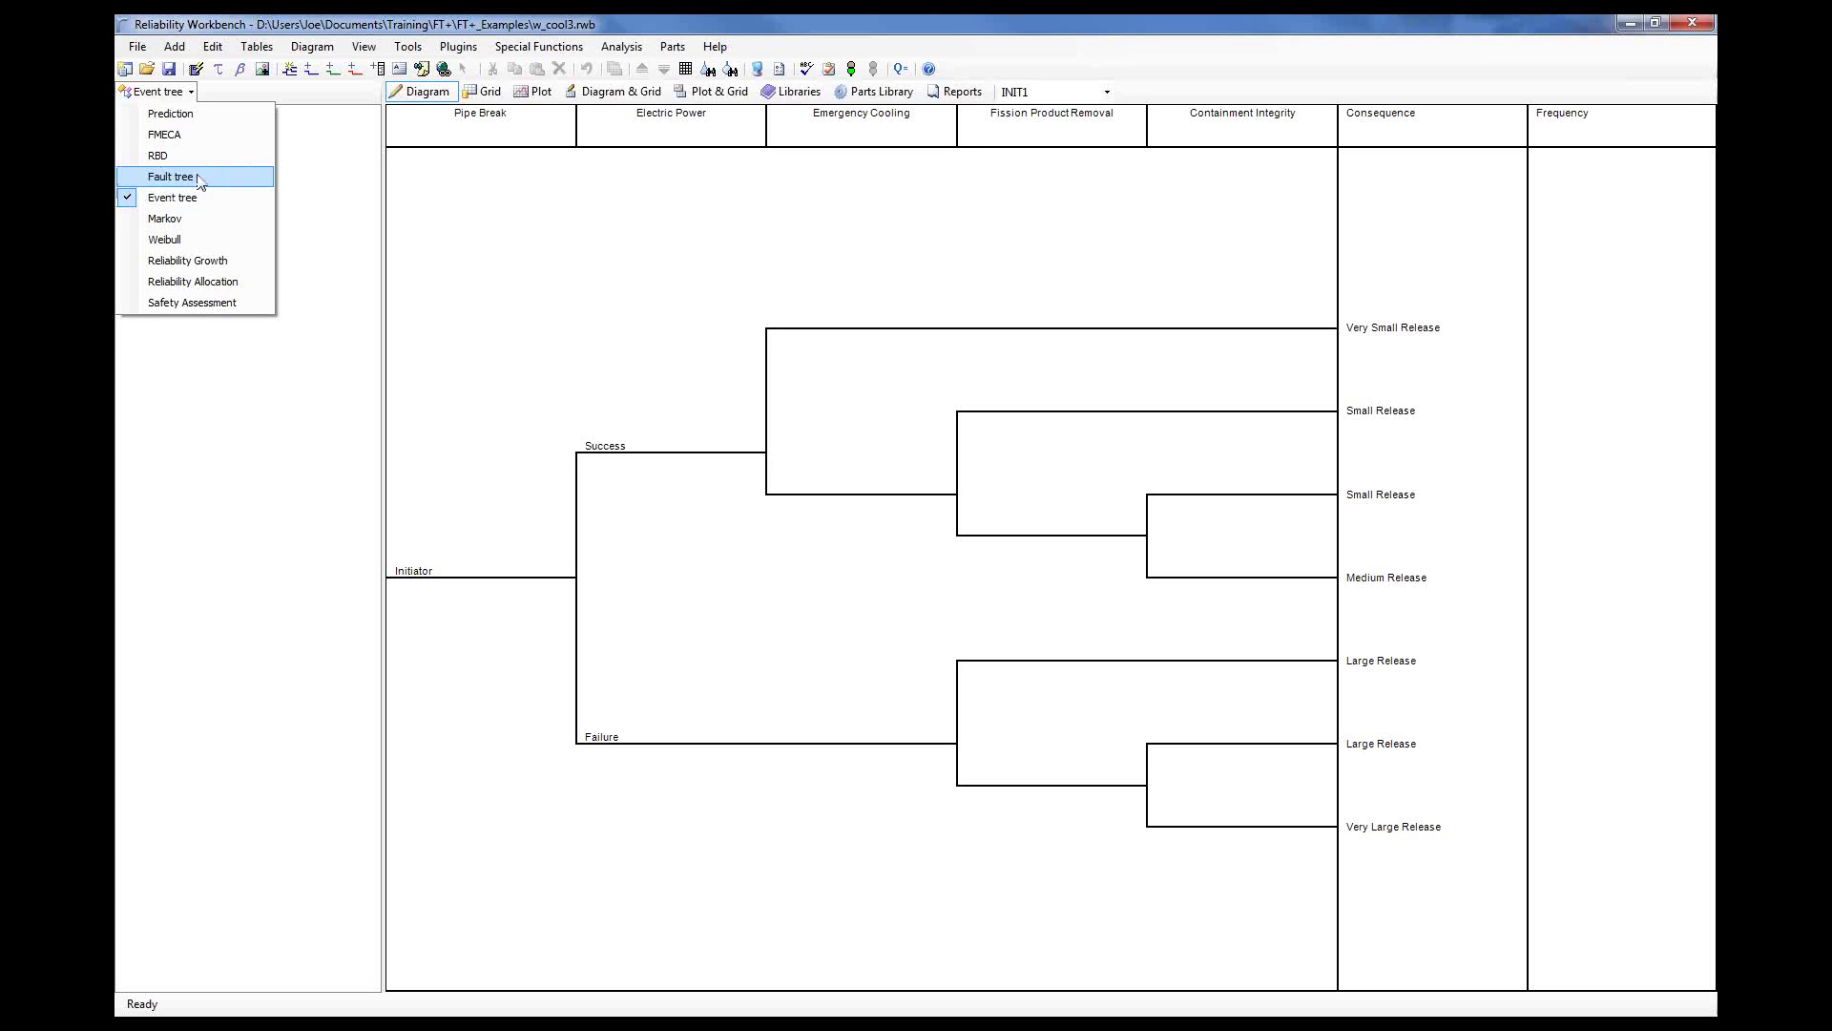
- Close the module selector with Event tree kept selected, bringing back the project tree
left_click(187, 94)
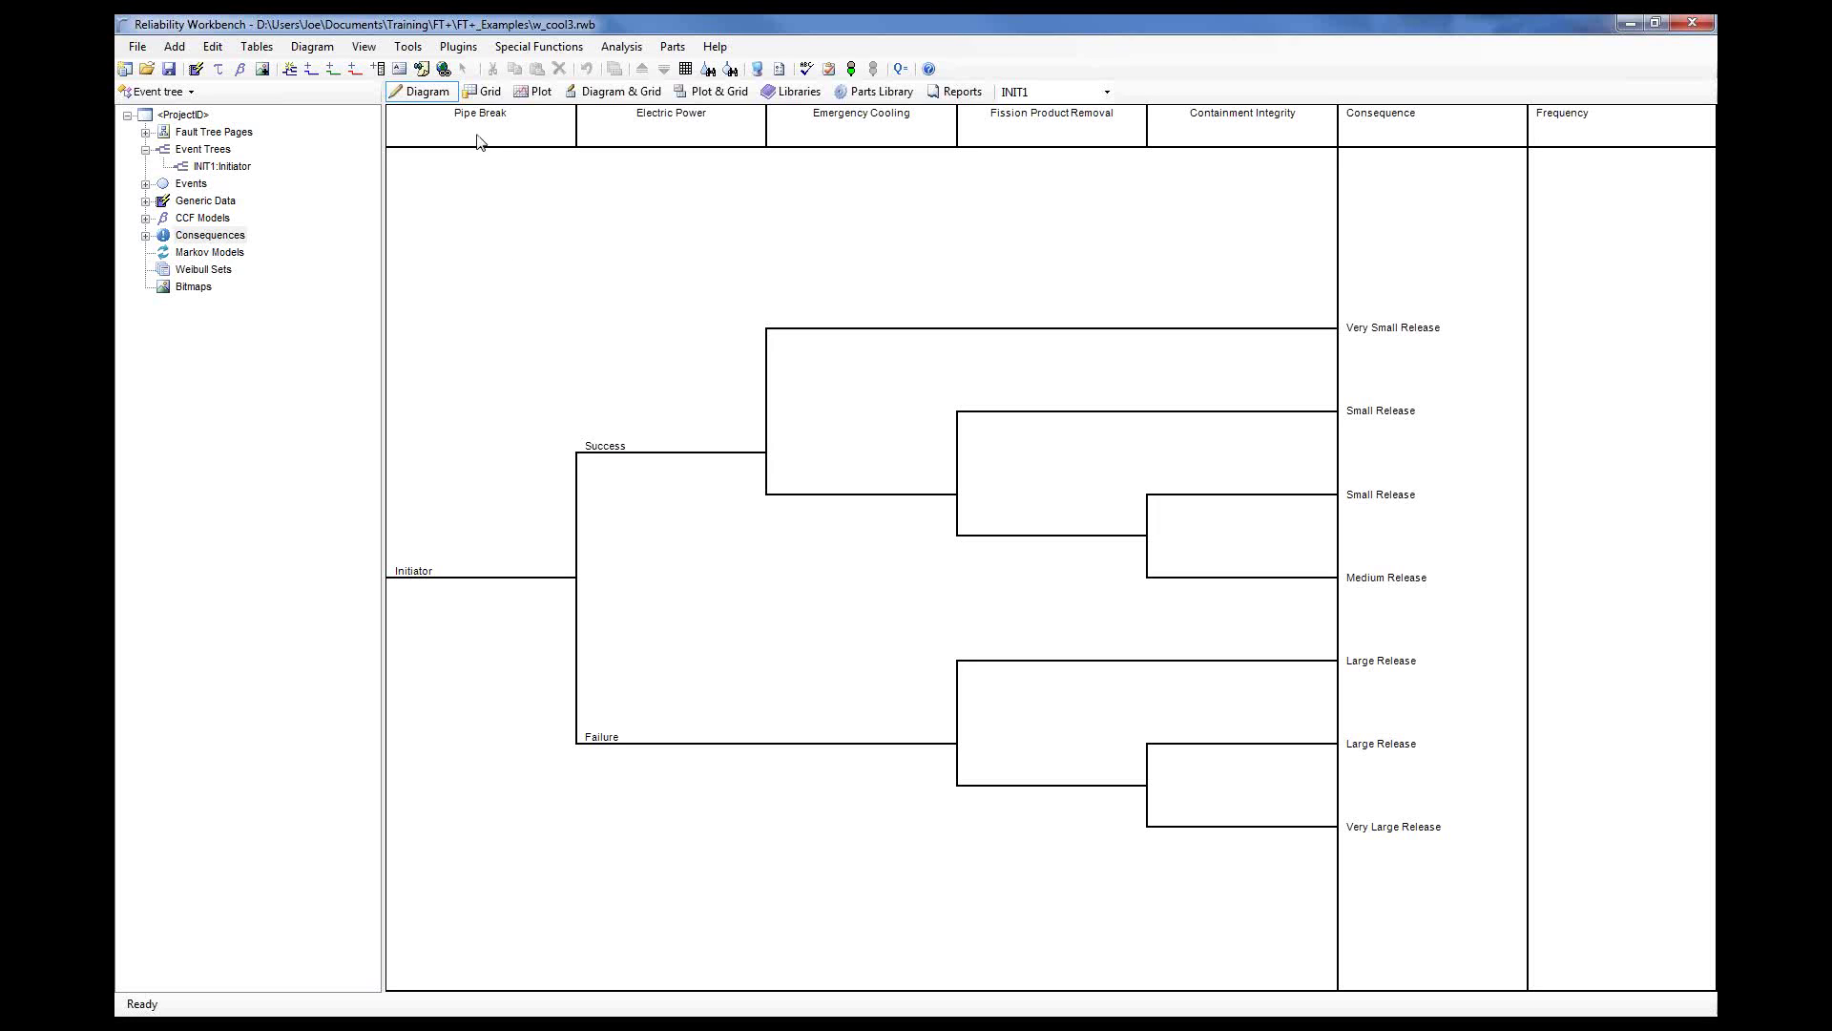
- Inspect the Pipe Break, Electric Power, Emergency Cooling, Fission Product Removal and Containment Integrity columns
left_click(513, 142)
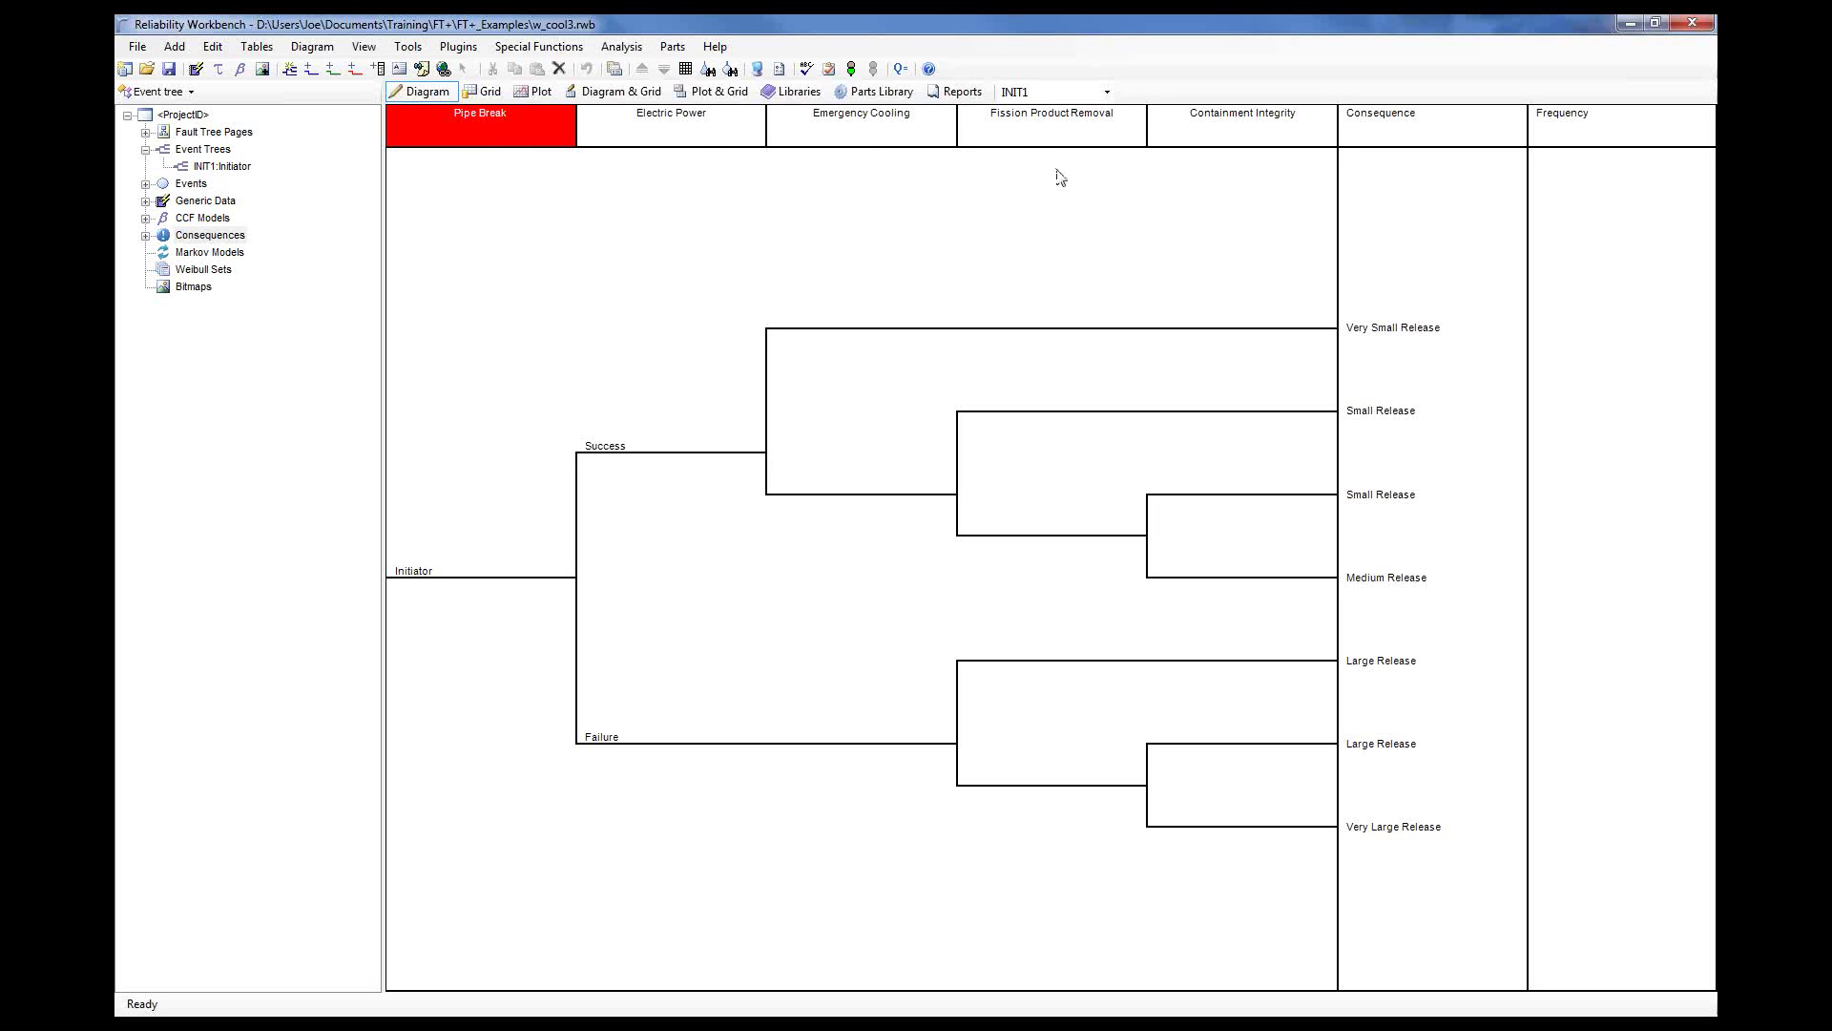
left_click(696, 129)
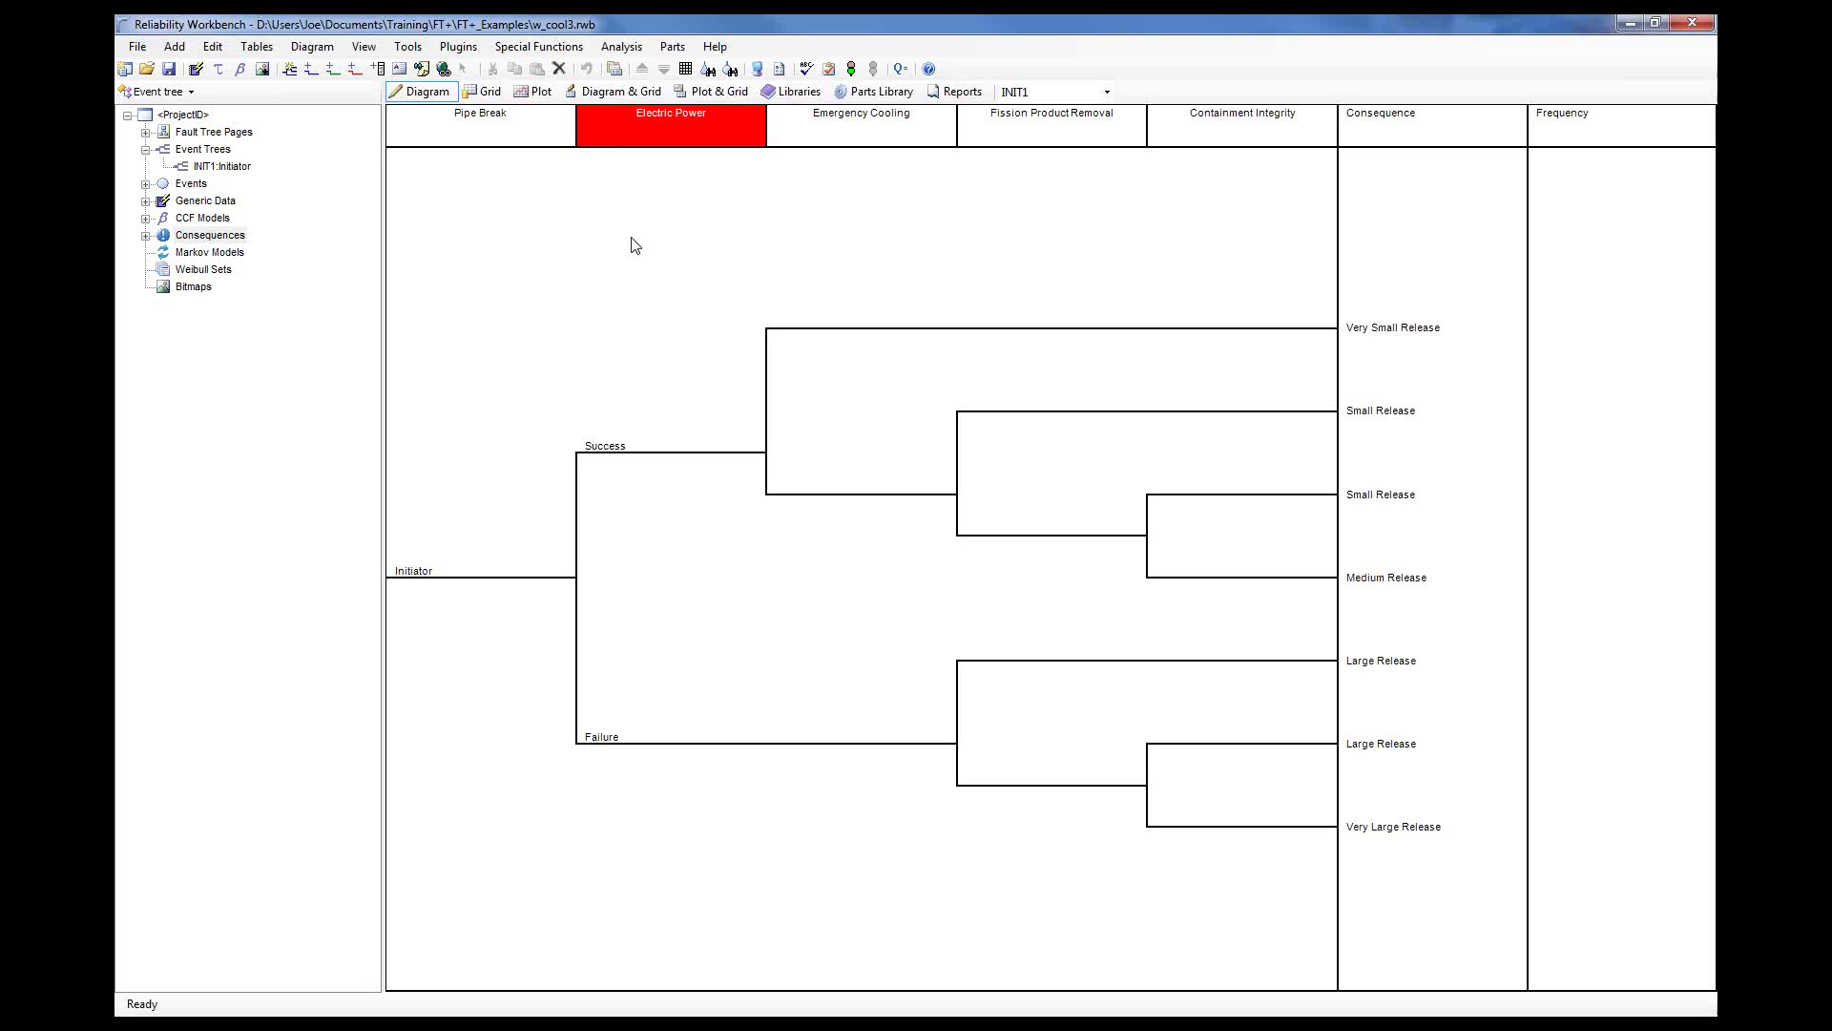
left_click(885, 138)
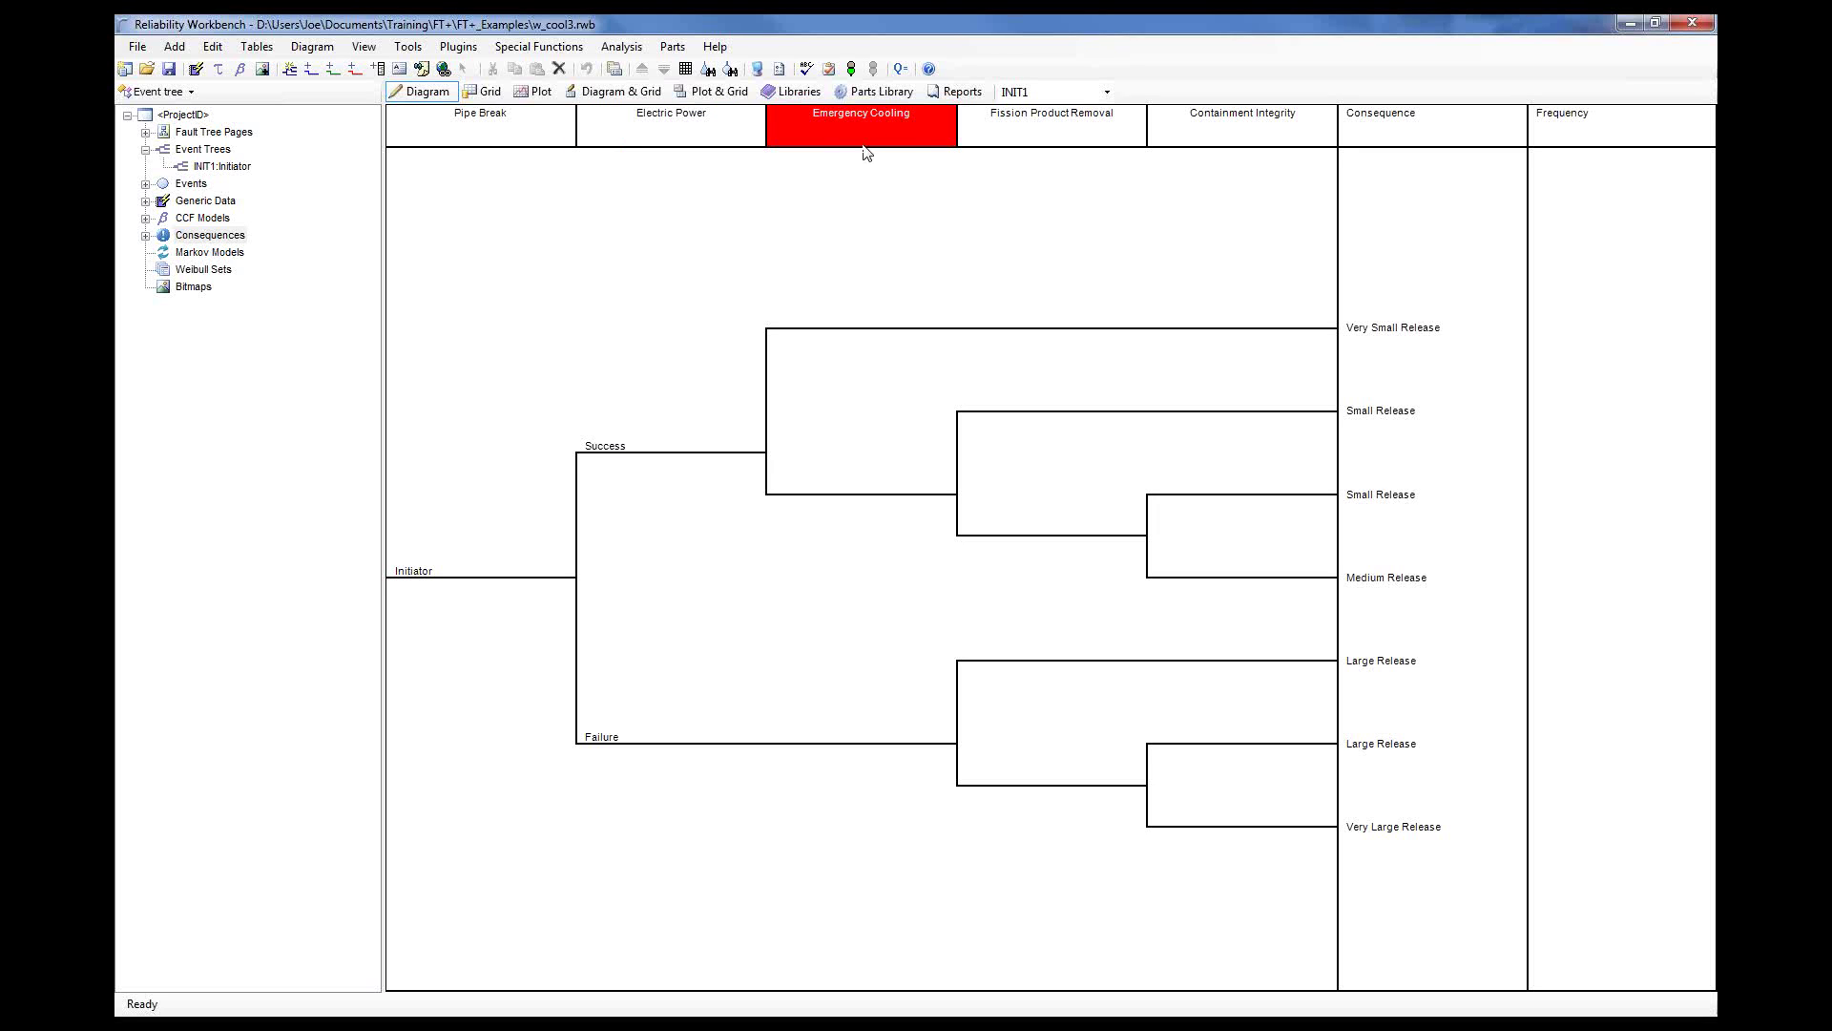
left_click(1107, 154)
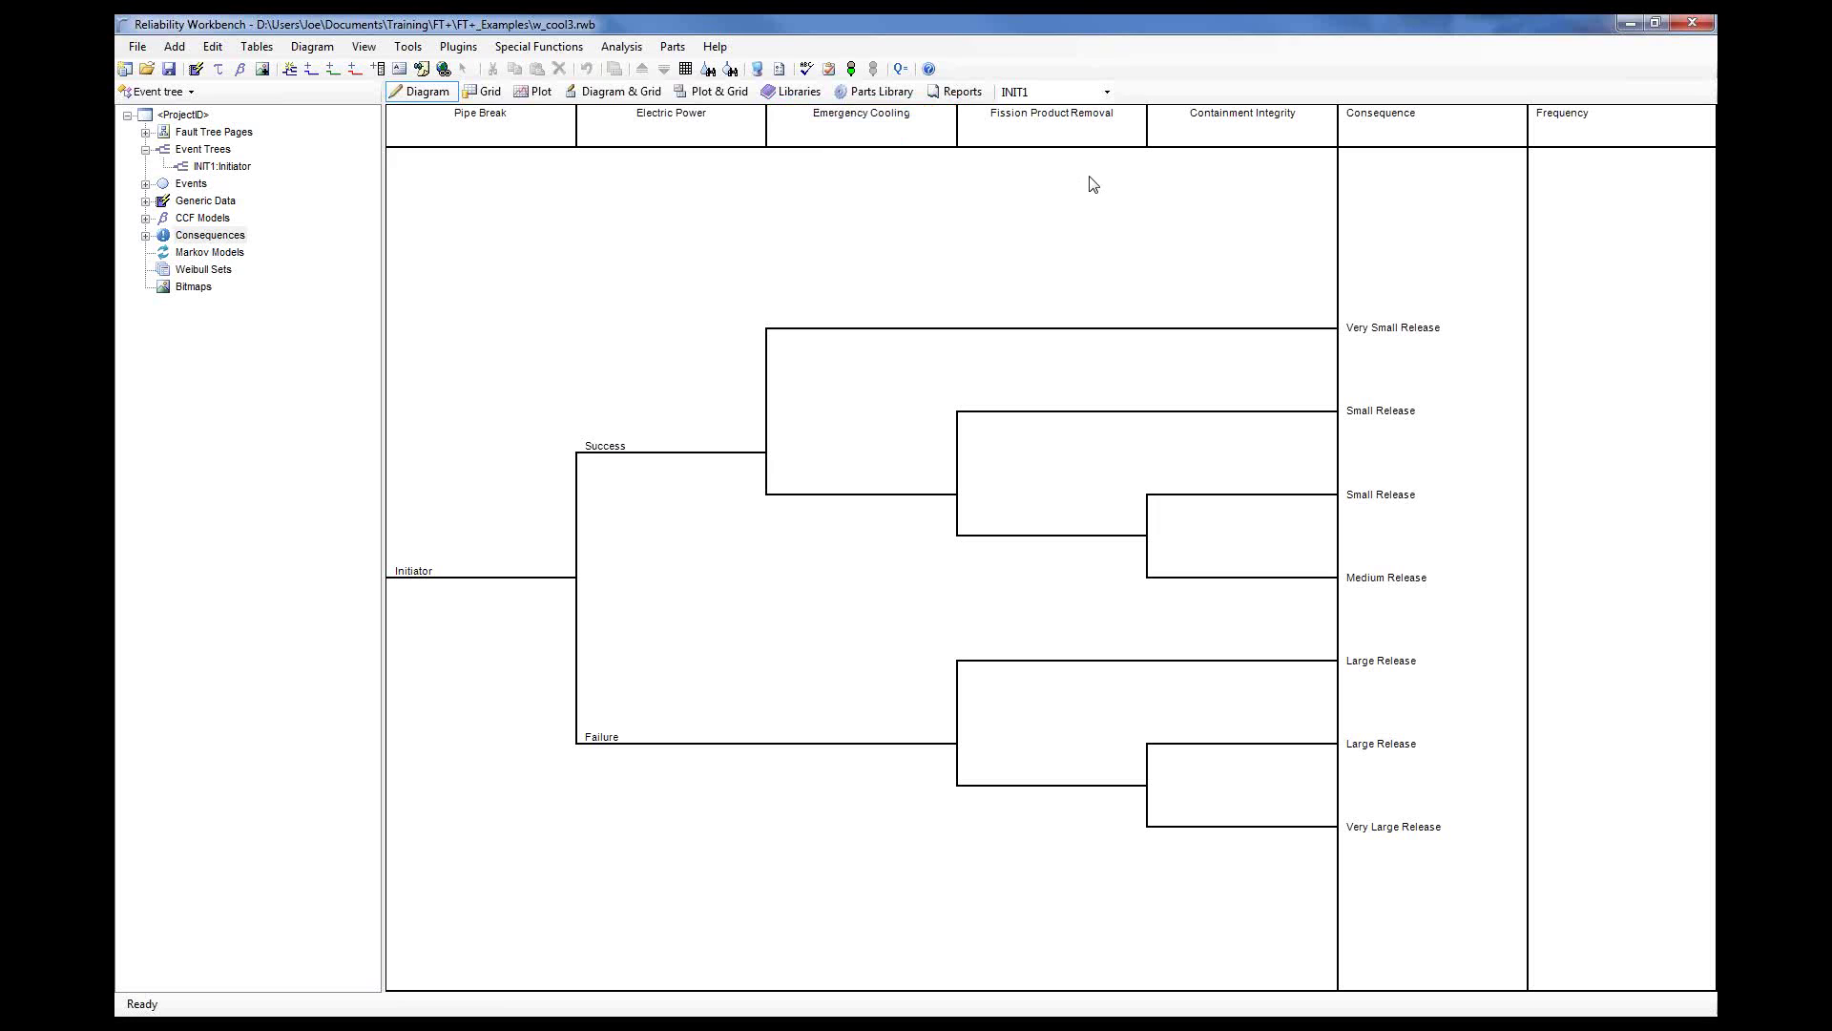
left_click(1254, 143)
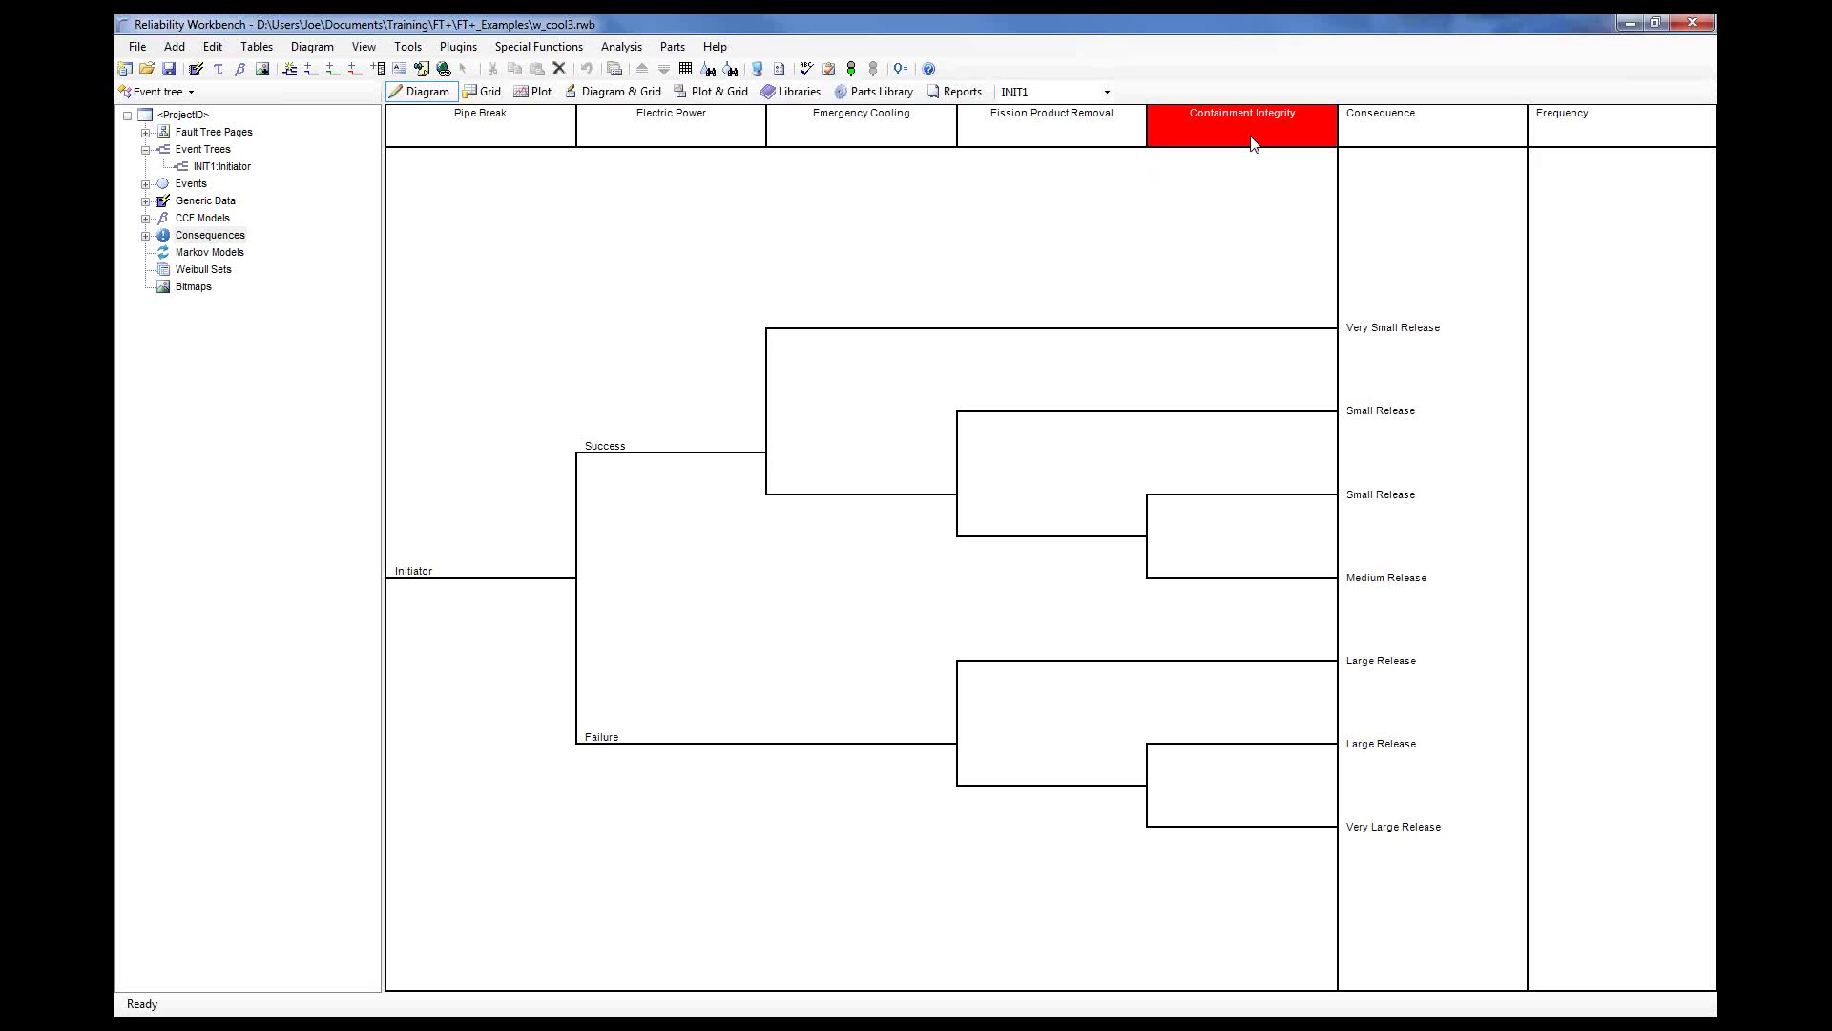
left_click(639, 132)
left_click(882, 140)
left_click(1060, 143)
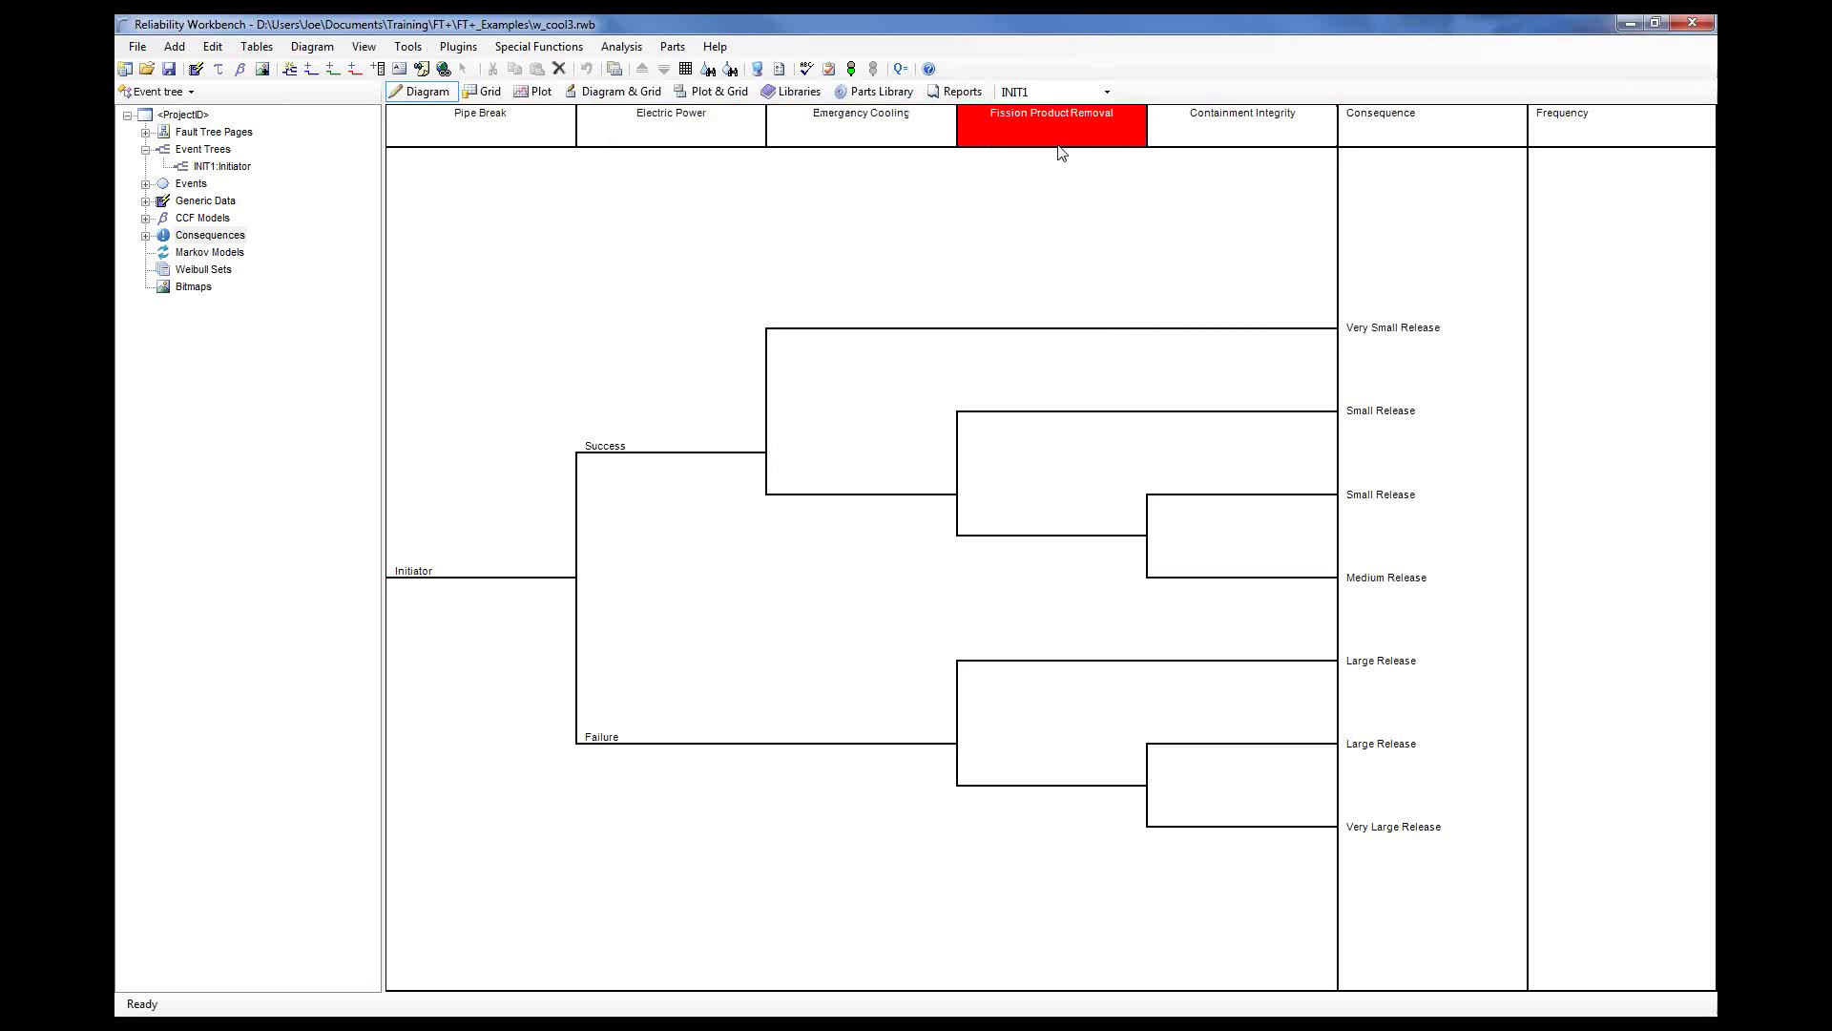
left_click(1257, 129)
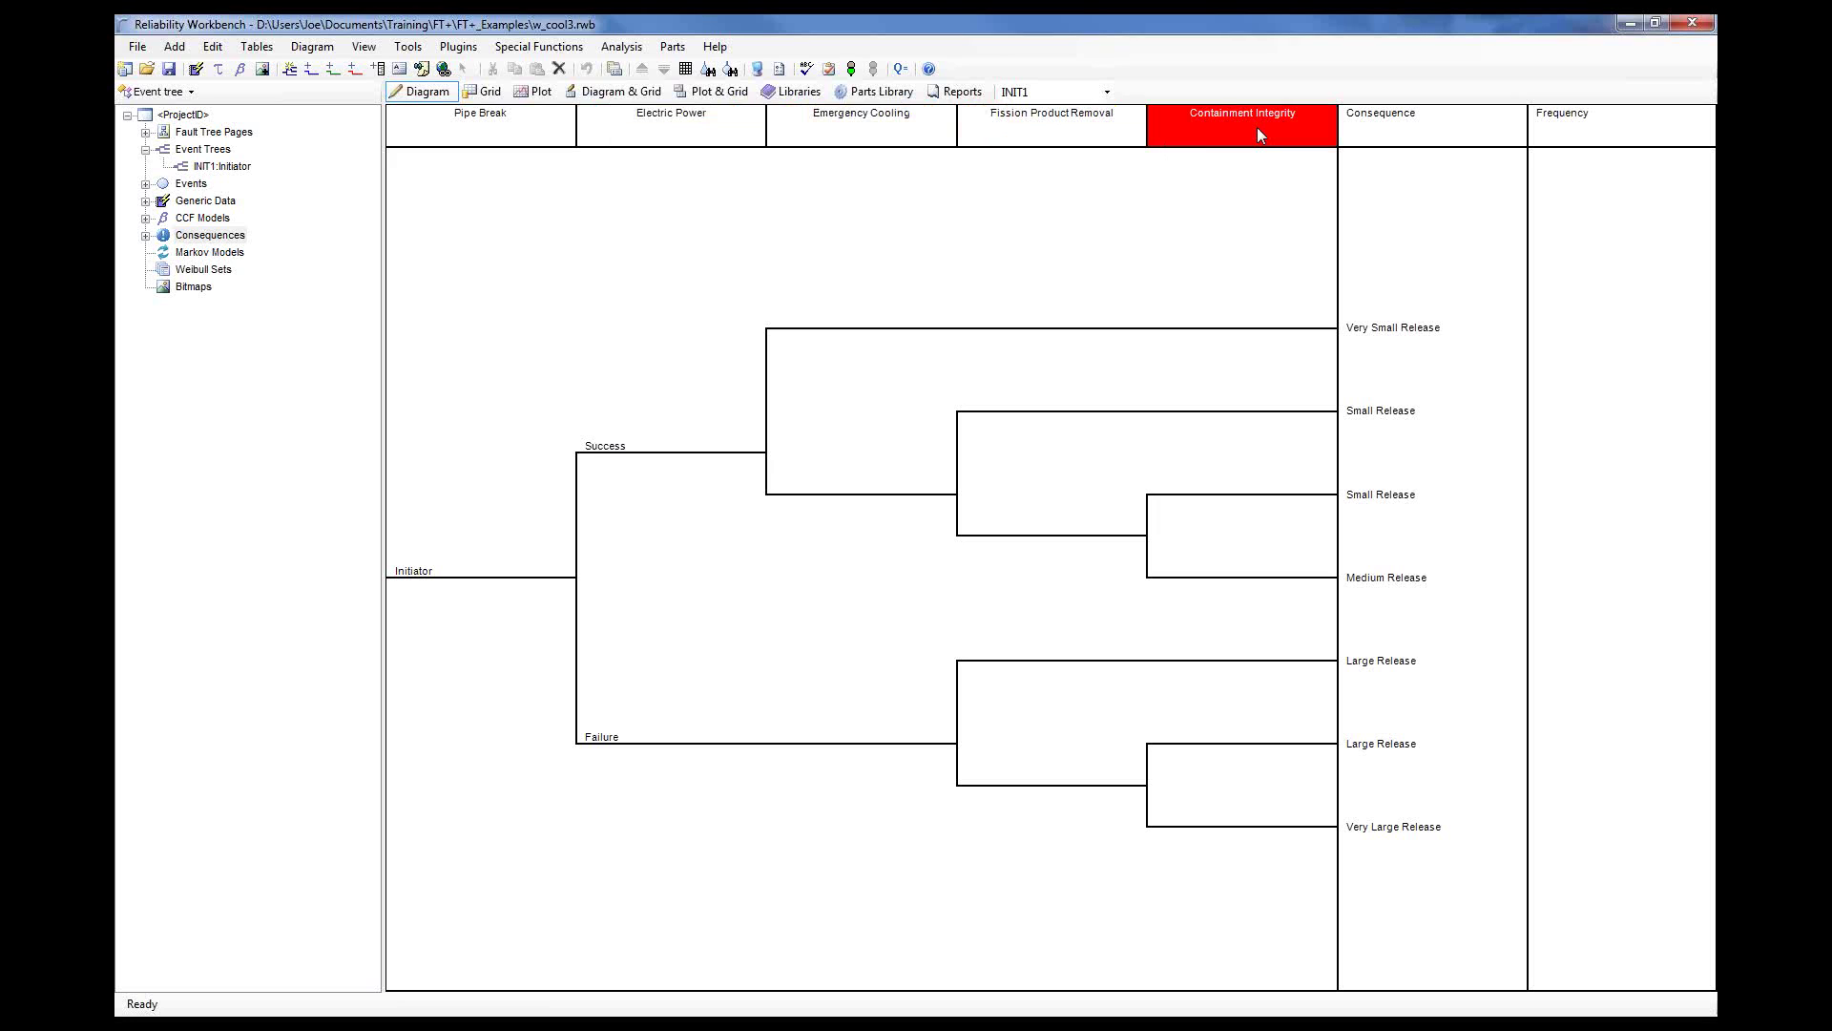
- Inspect the upper Success branch, lower Failure branch and Very Small Release sequence, then go to the View menu
left_click(676, 451)
left_click(682, 742)
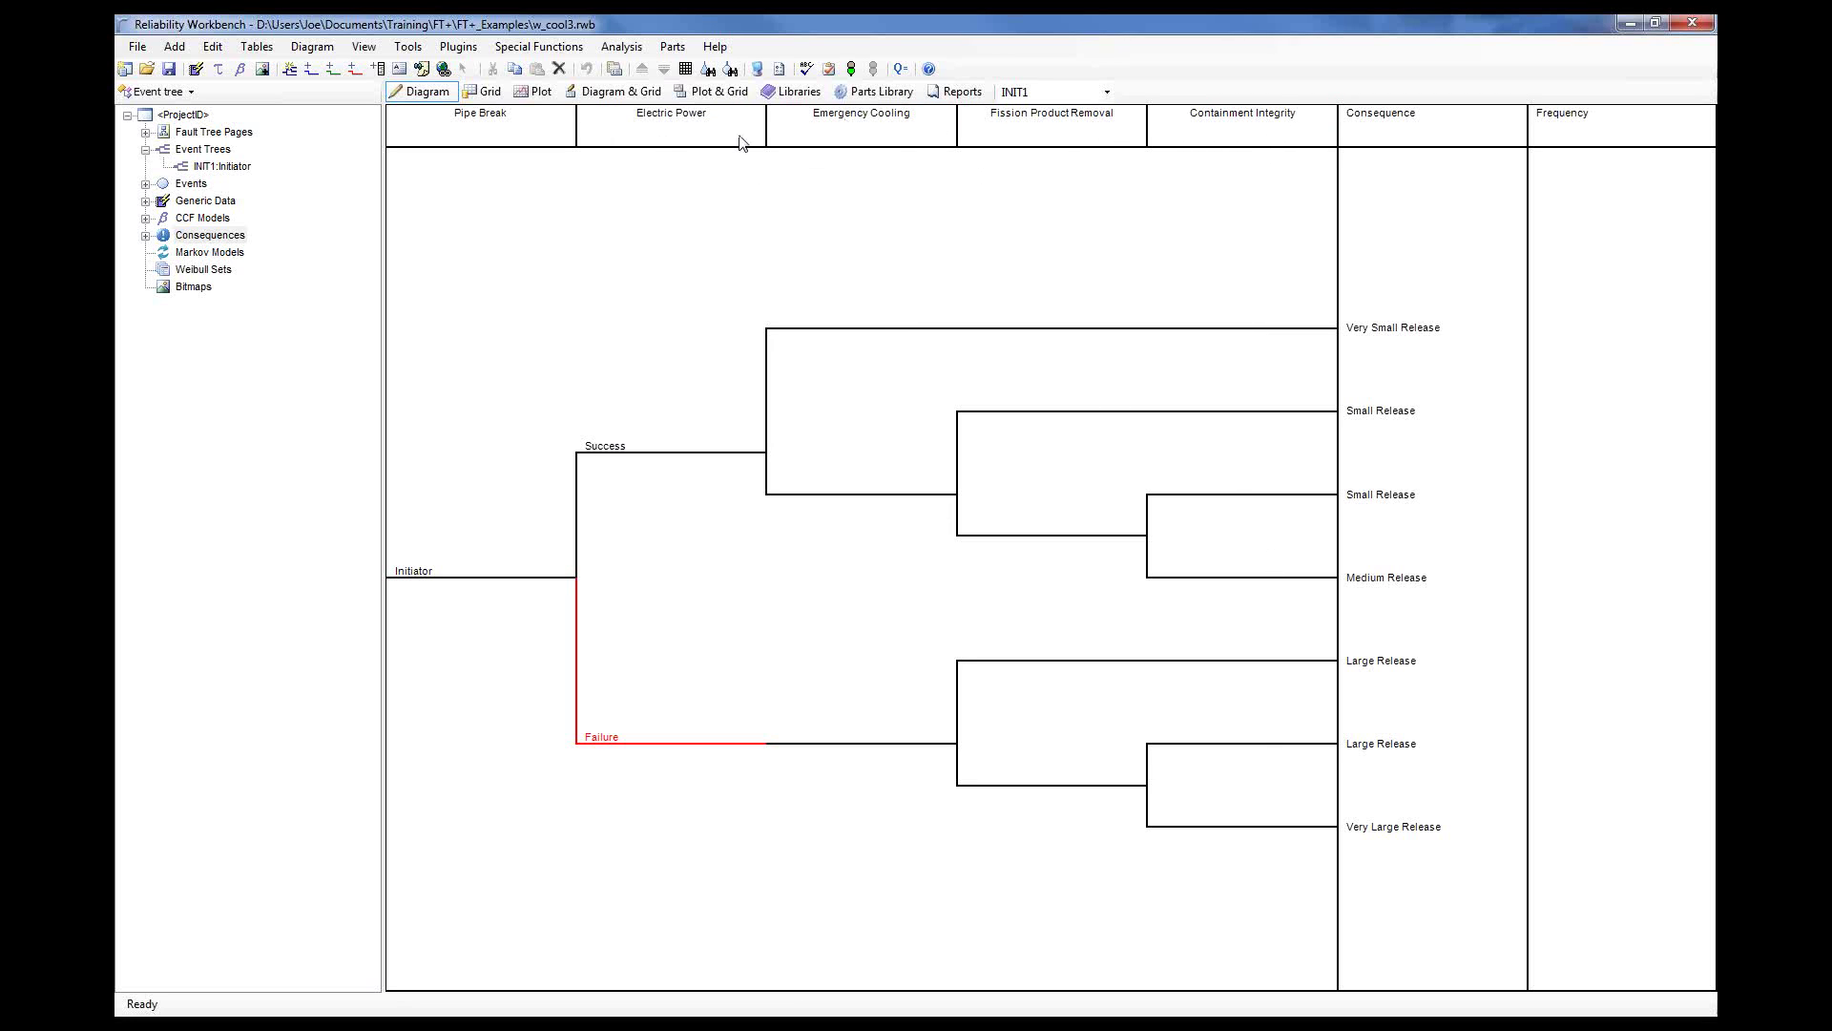
left_click(1415, 157)
left_click(1410, 330)
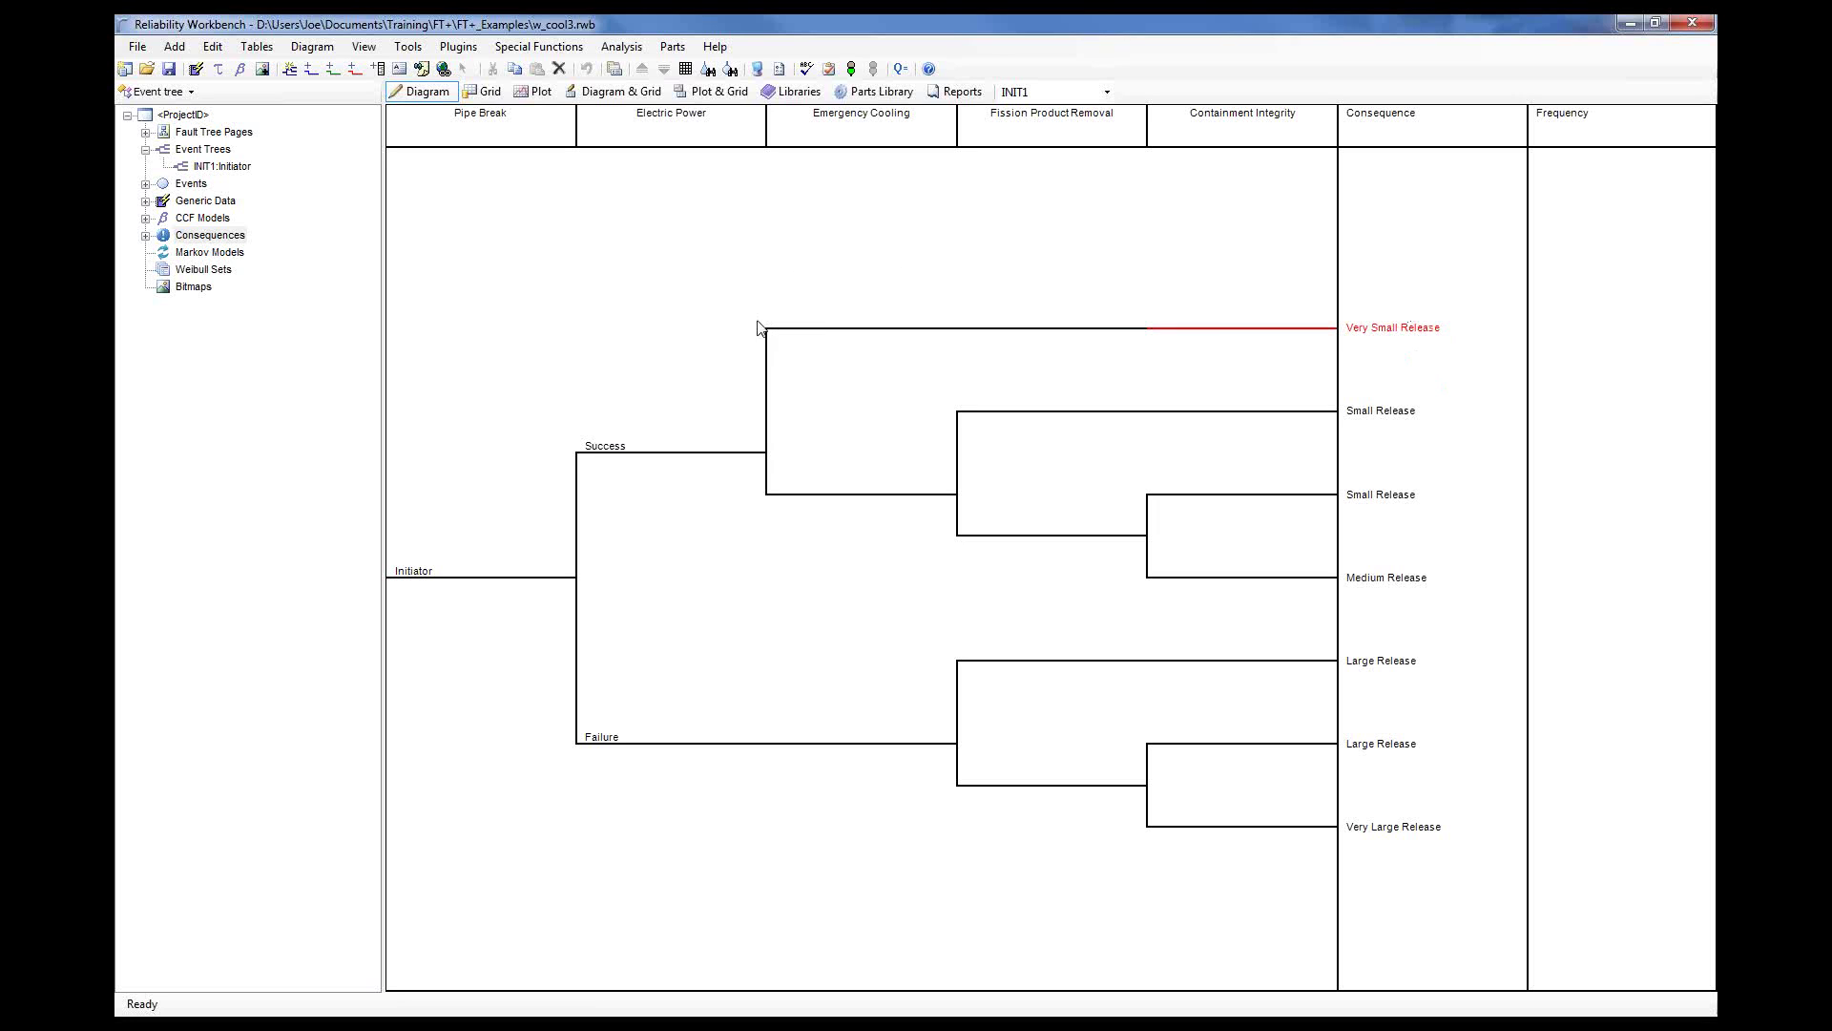
left_click(367, 50)
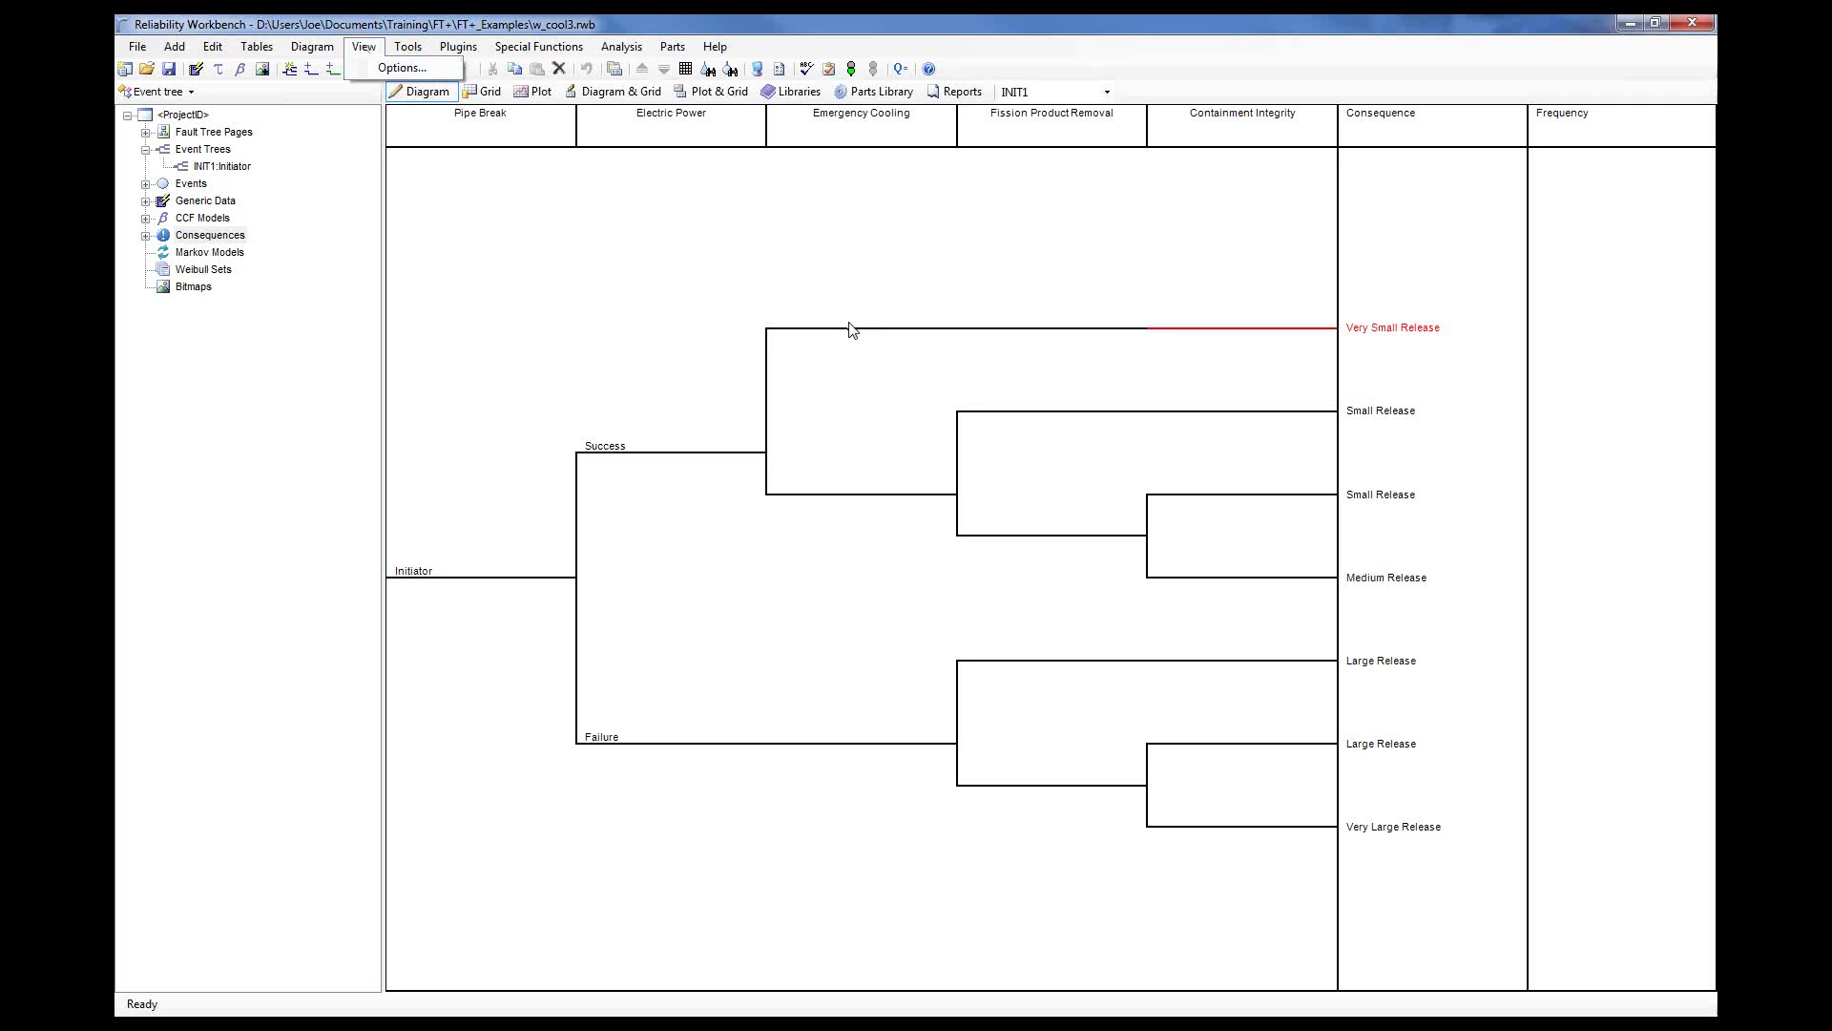
- Enable Show branch type in Project Options so branches are labelled Success, Failure or Null
left_click(405, 71)
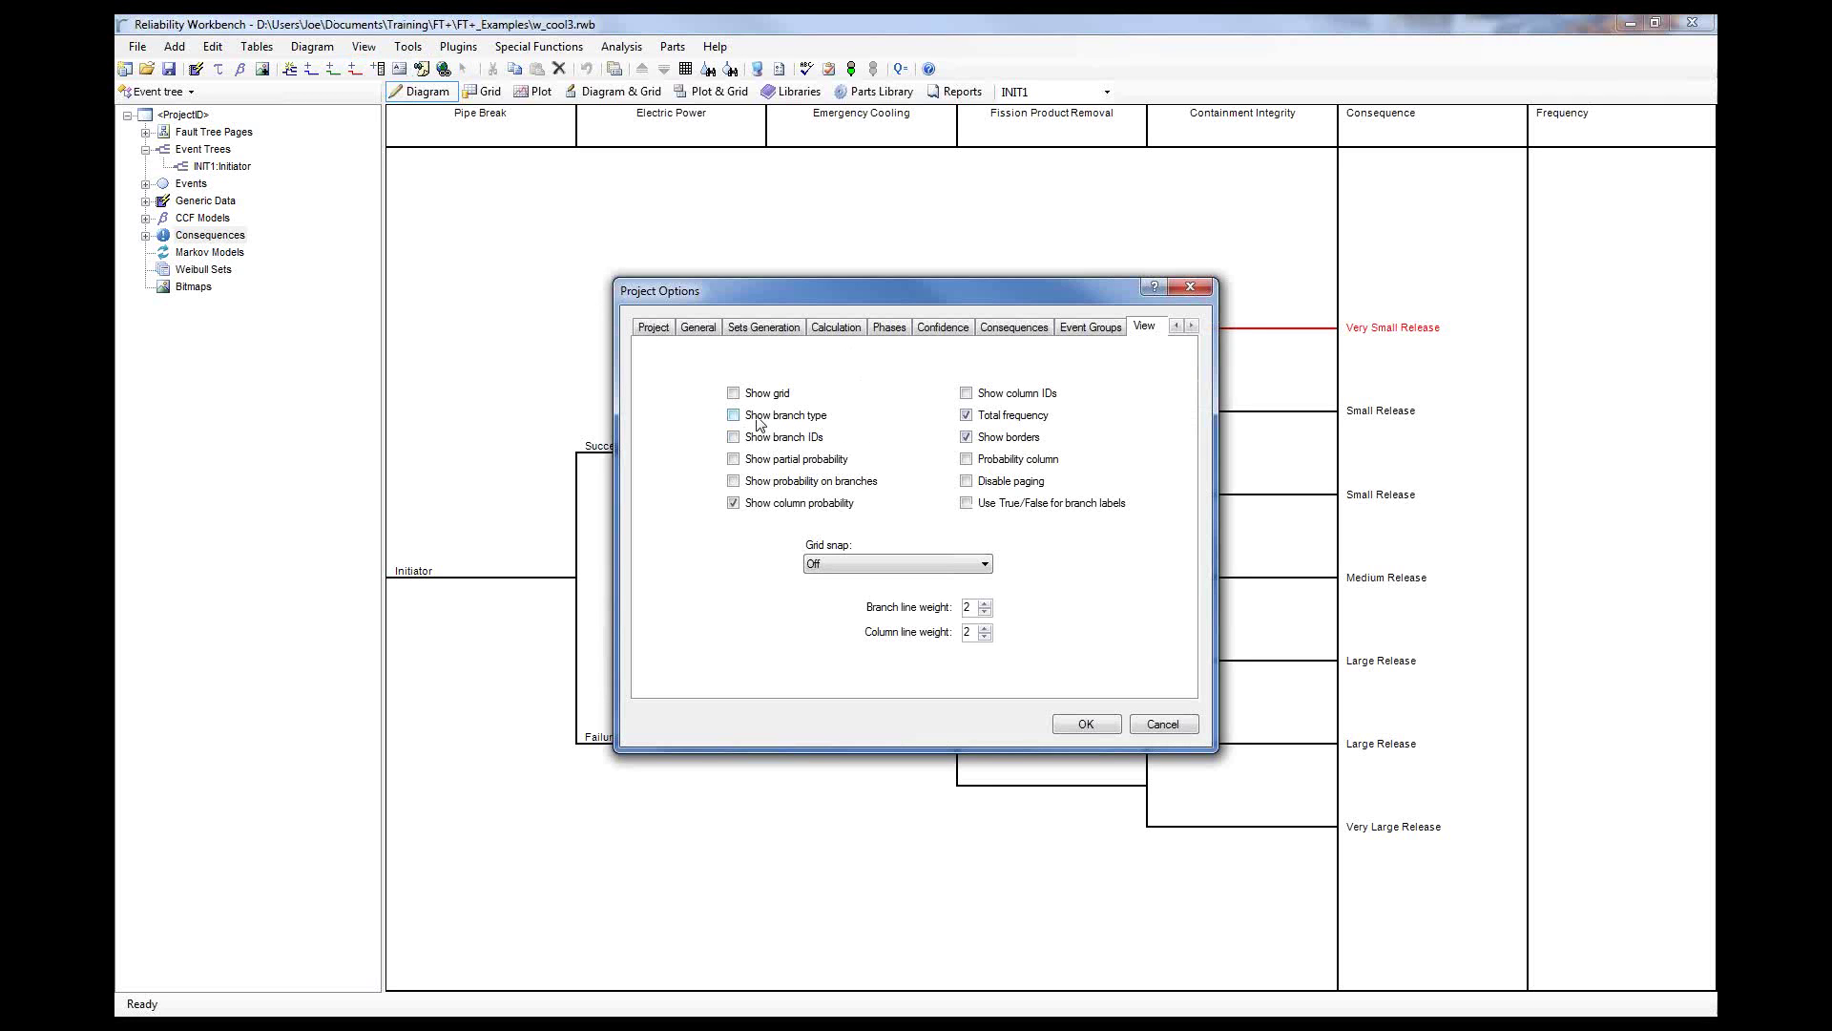
left_click(777, 426)
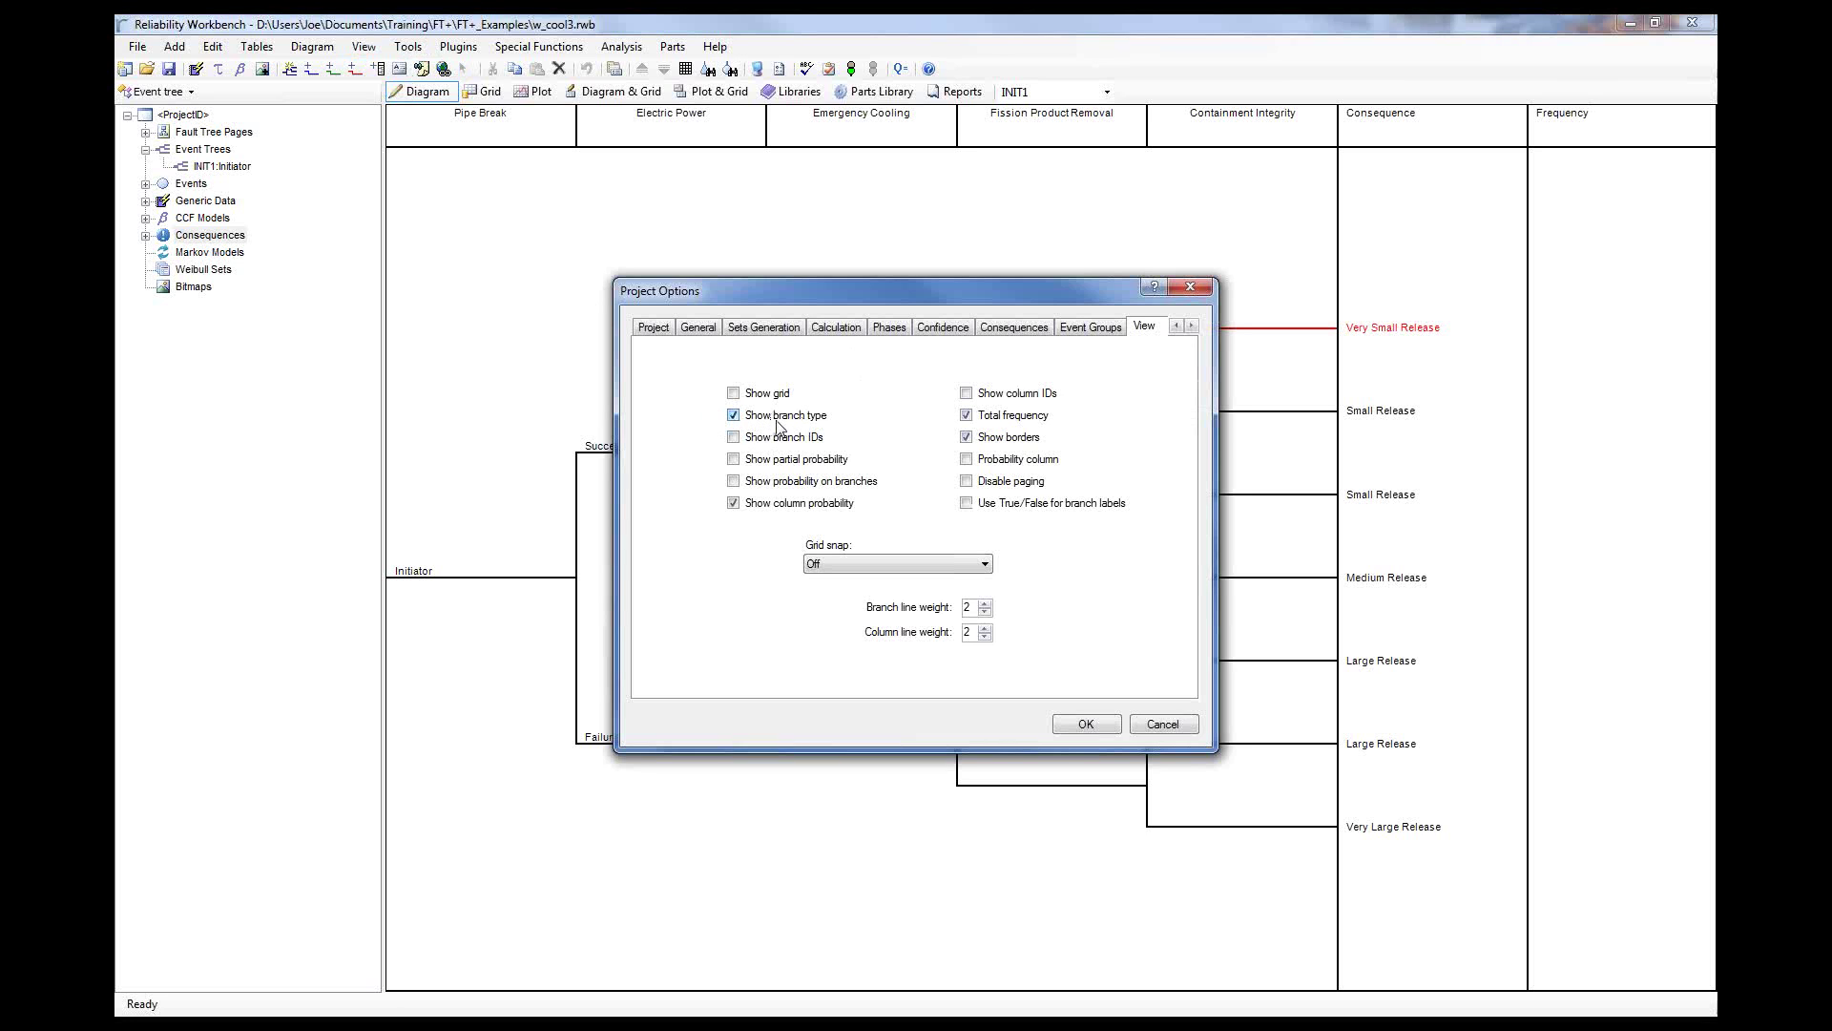
left_click(1082, 729)
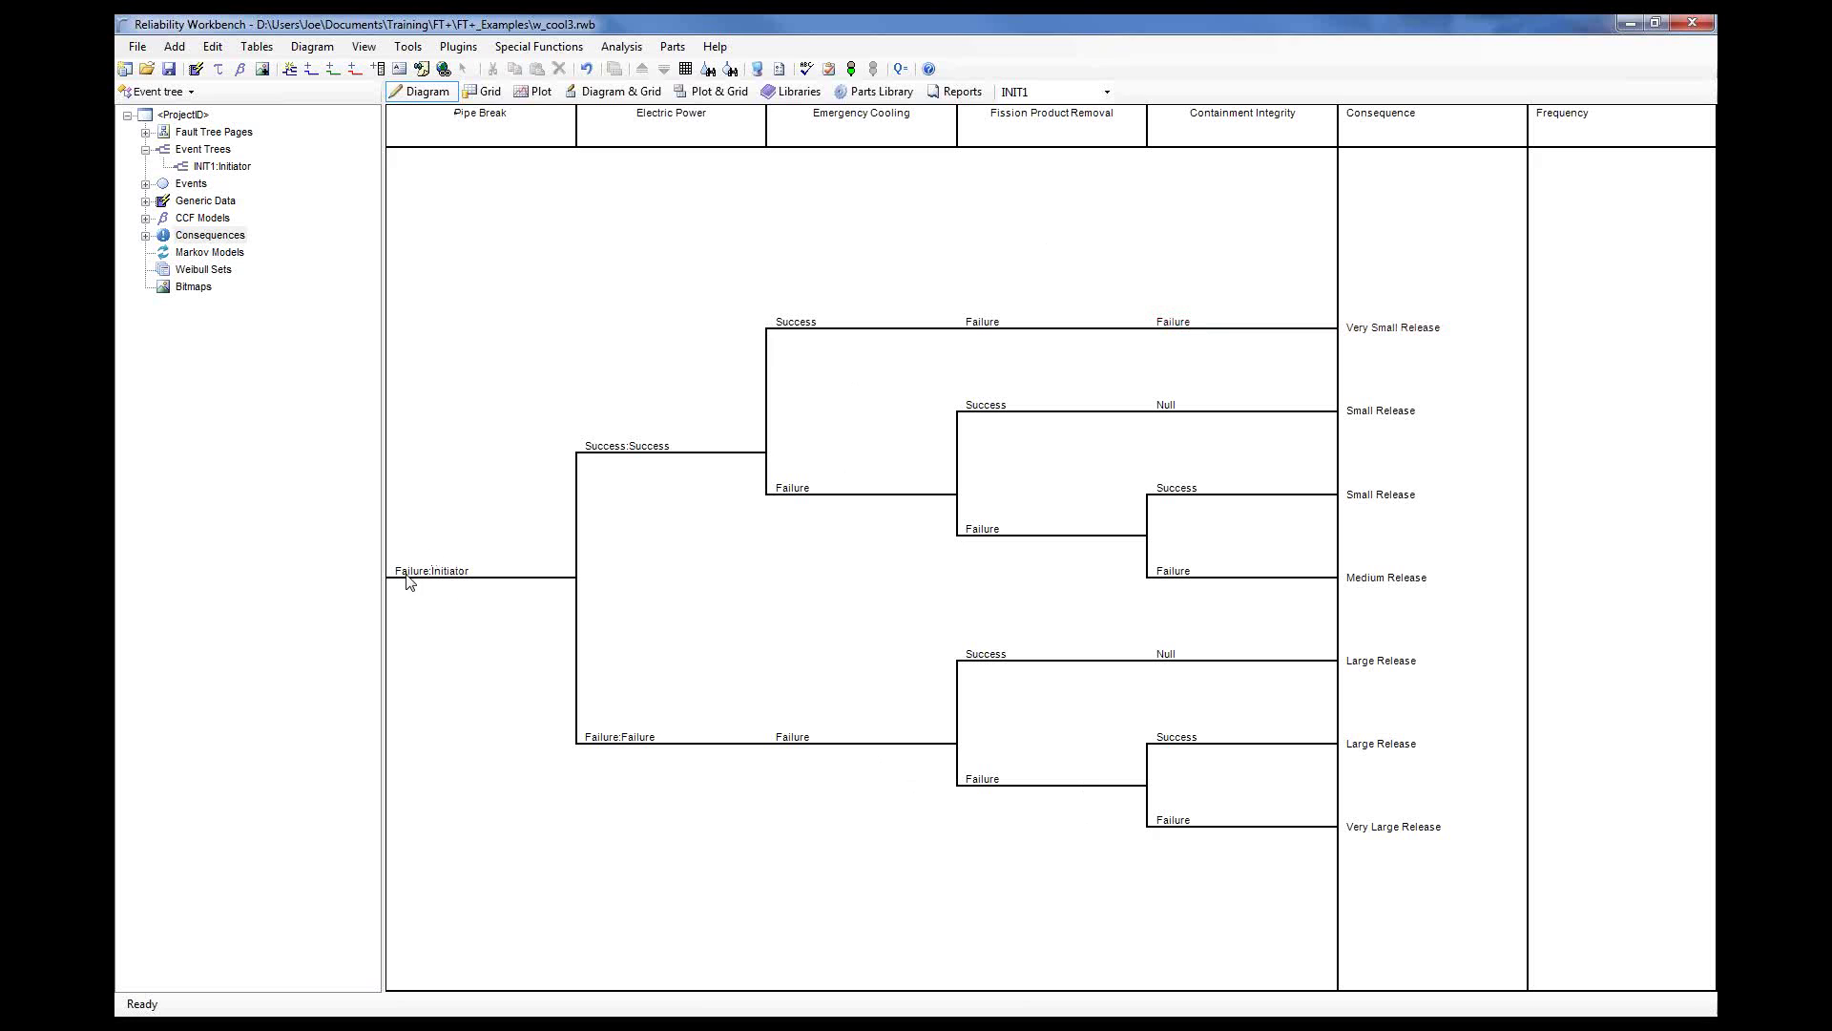
left_click(469, 579)
left_click(661, 454)
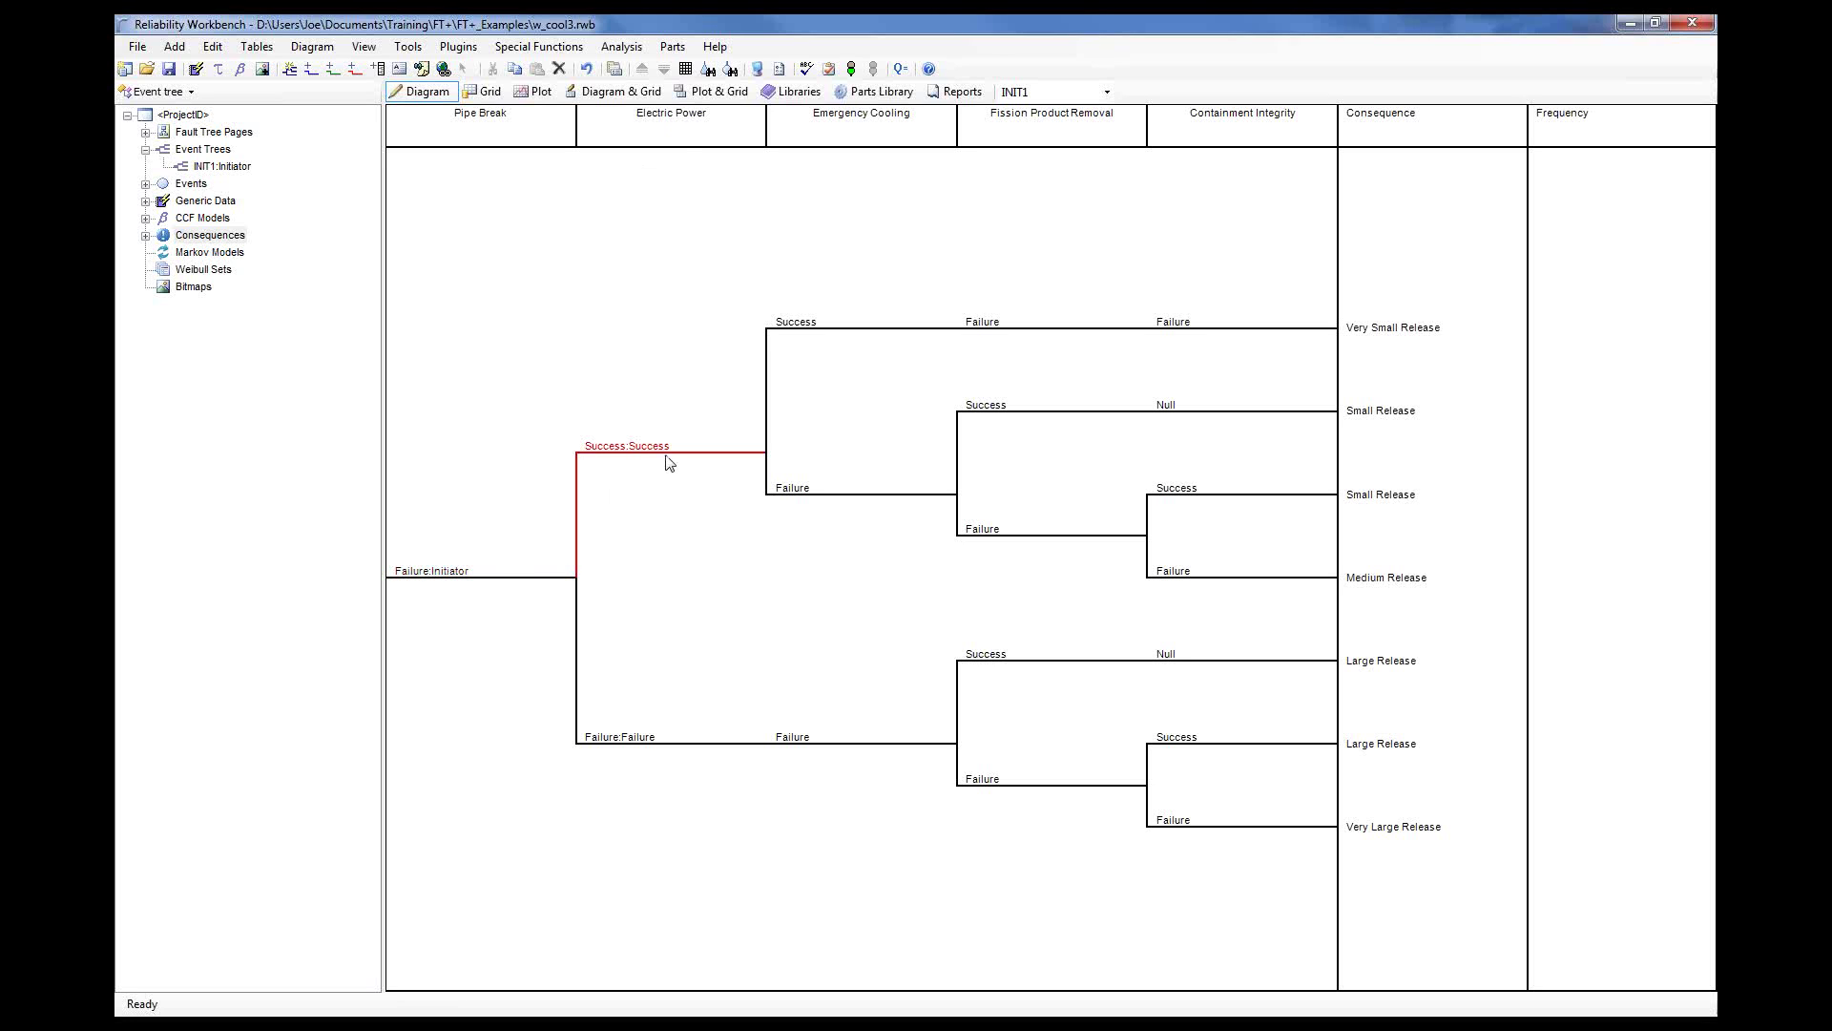
left_click(846, 495)
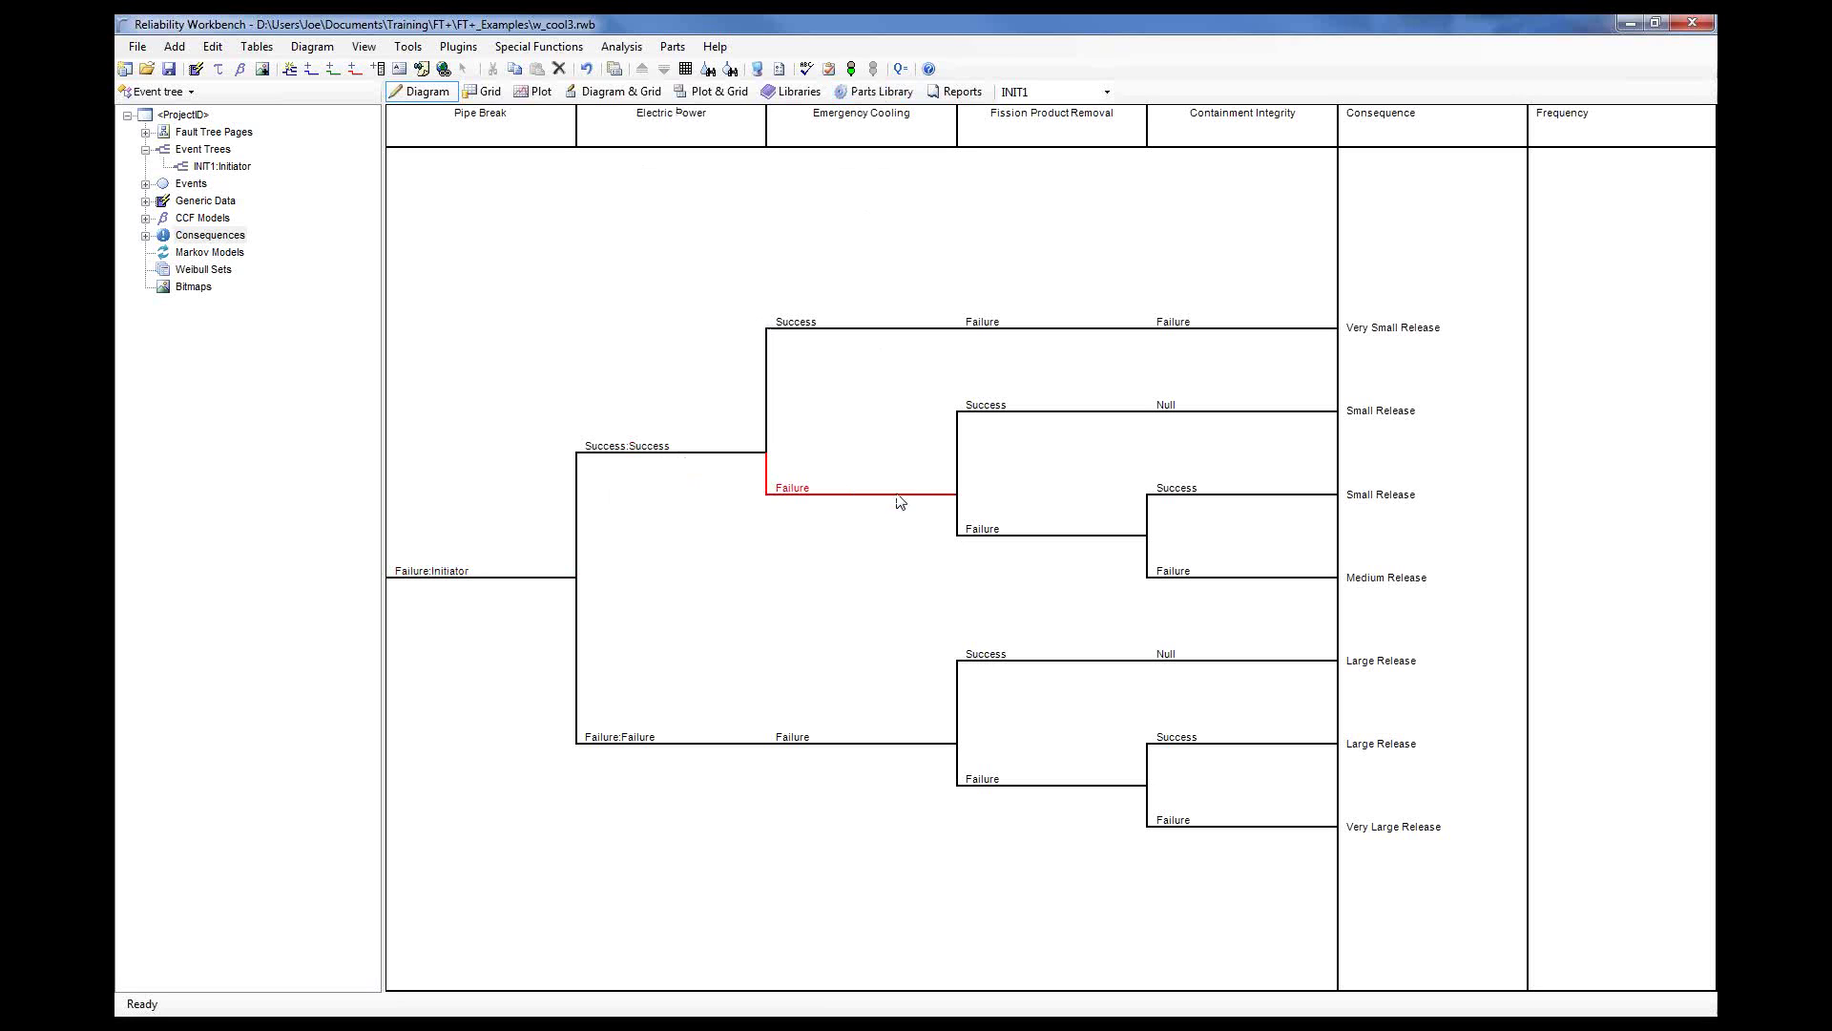
left_click(1023, 411)
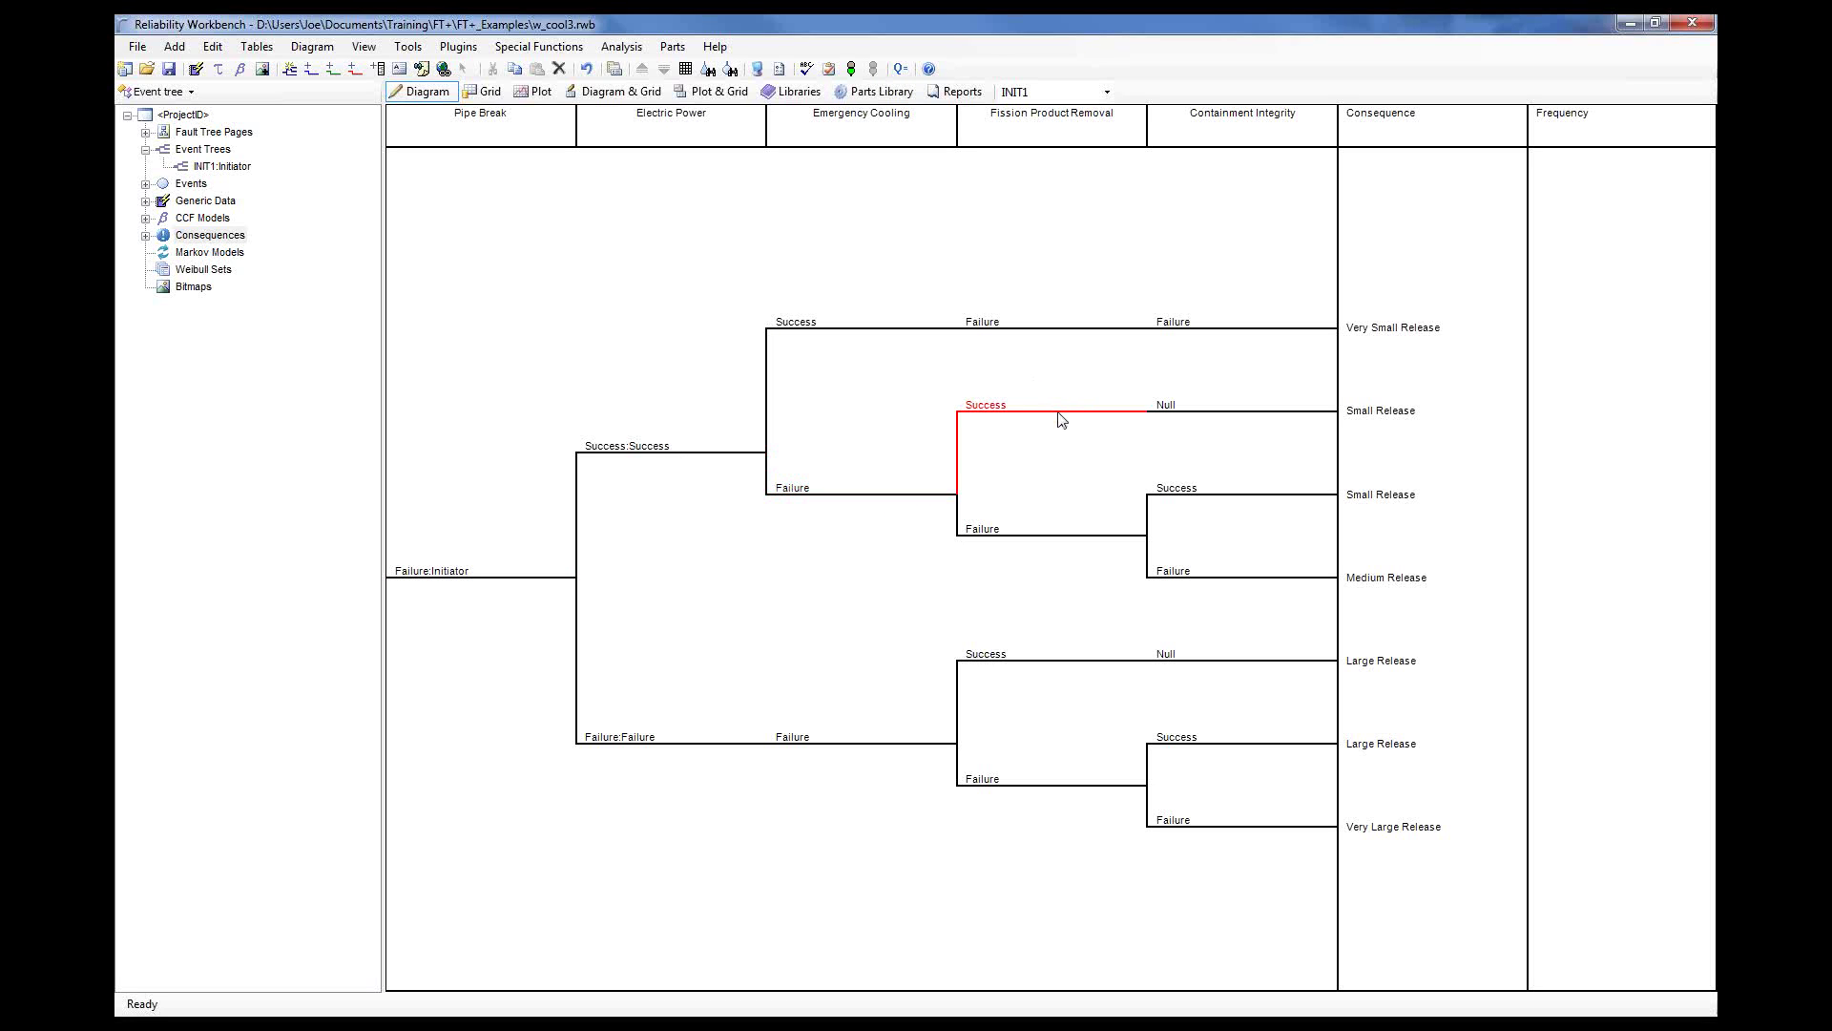
left_click(1374, 412)
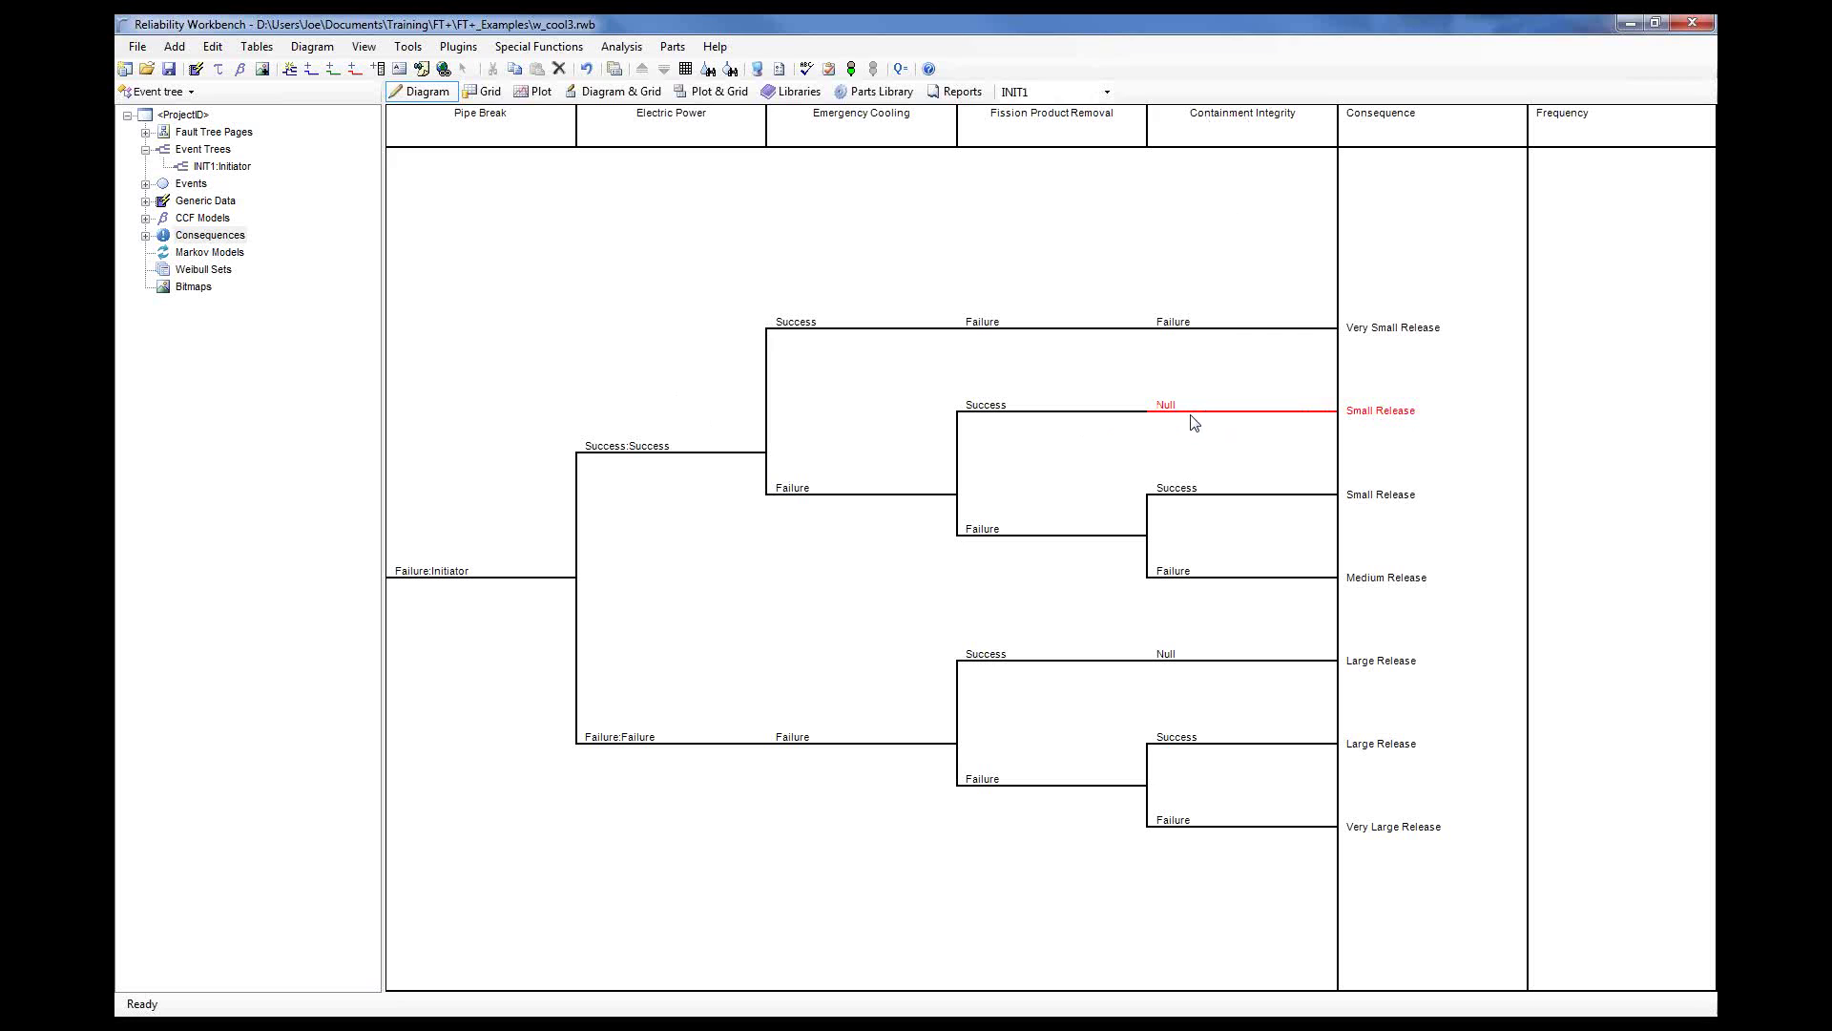
left_click(984, 523)
left_click(1225, 568)
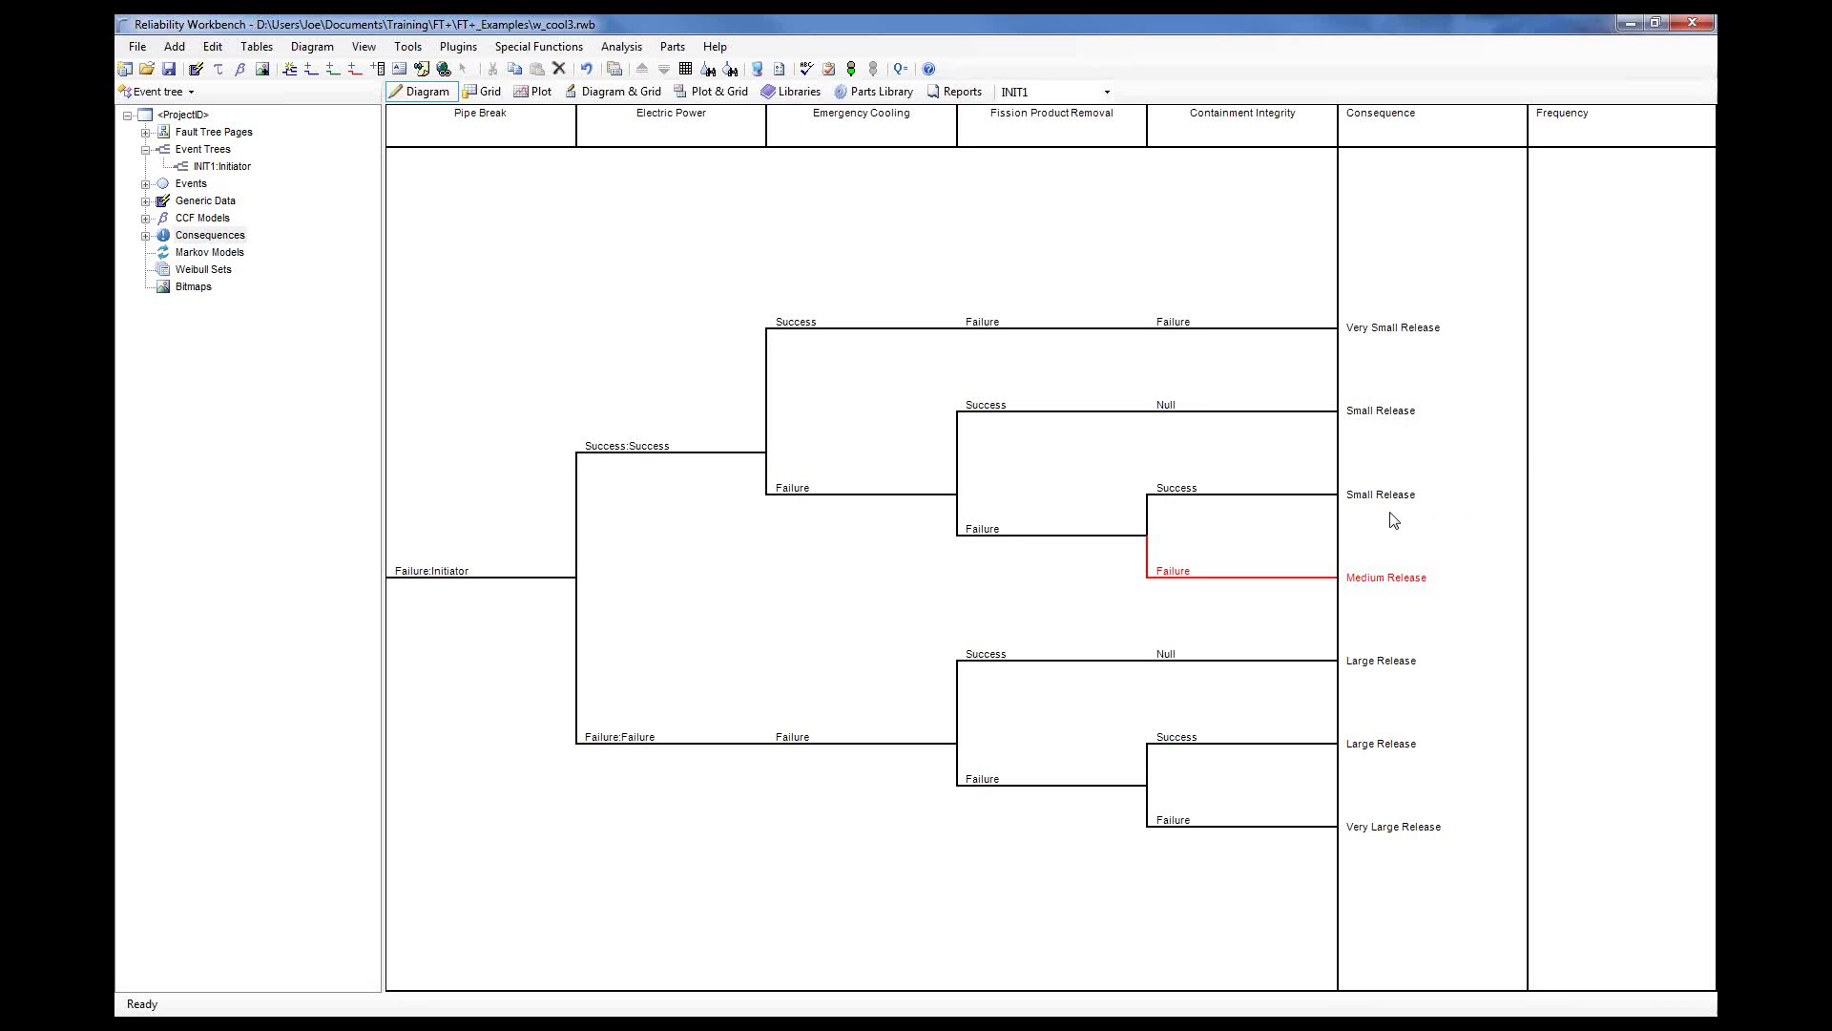
key("Up")
left_click(525, 382)
left_click(458, 581)
left_click(635, 722)
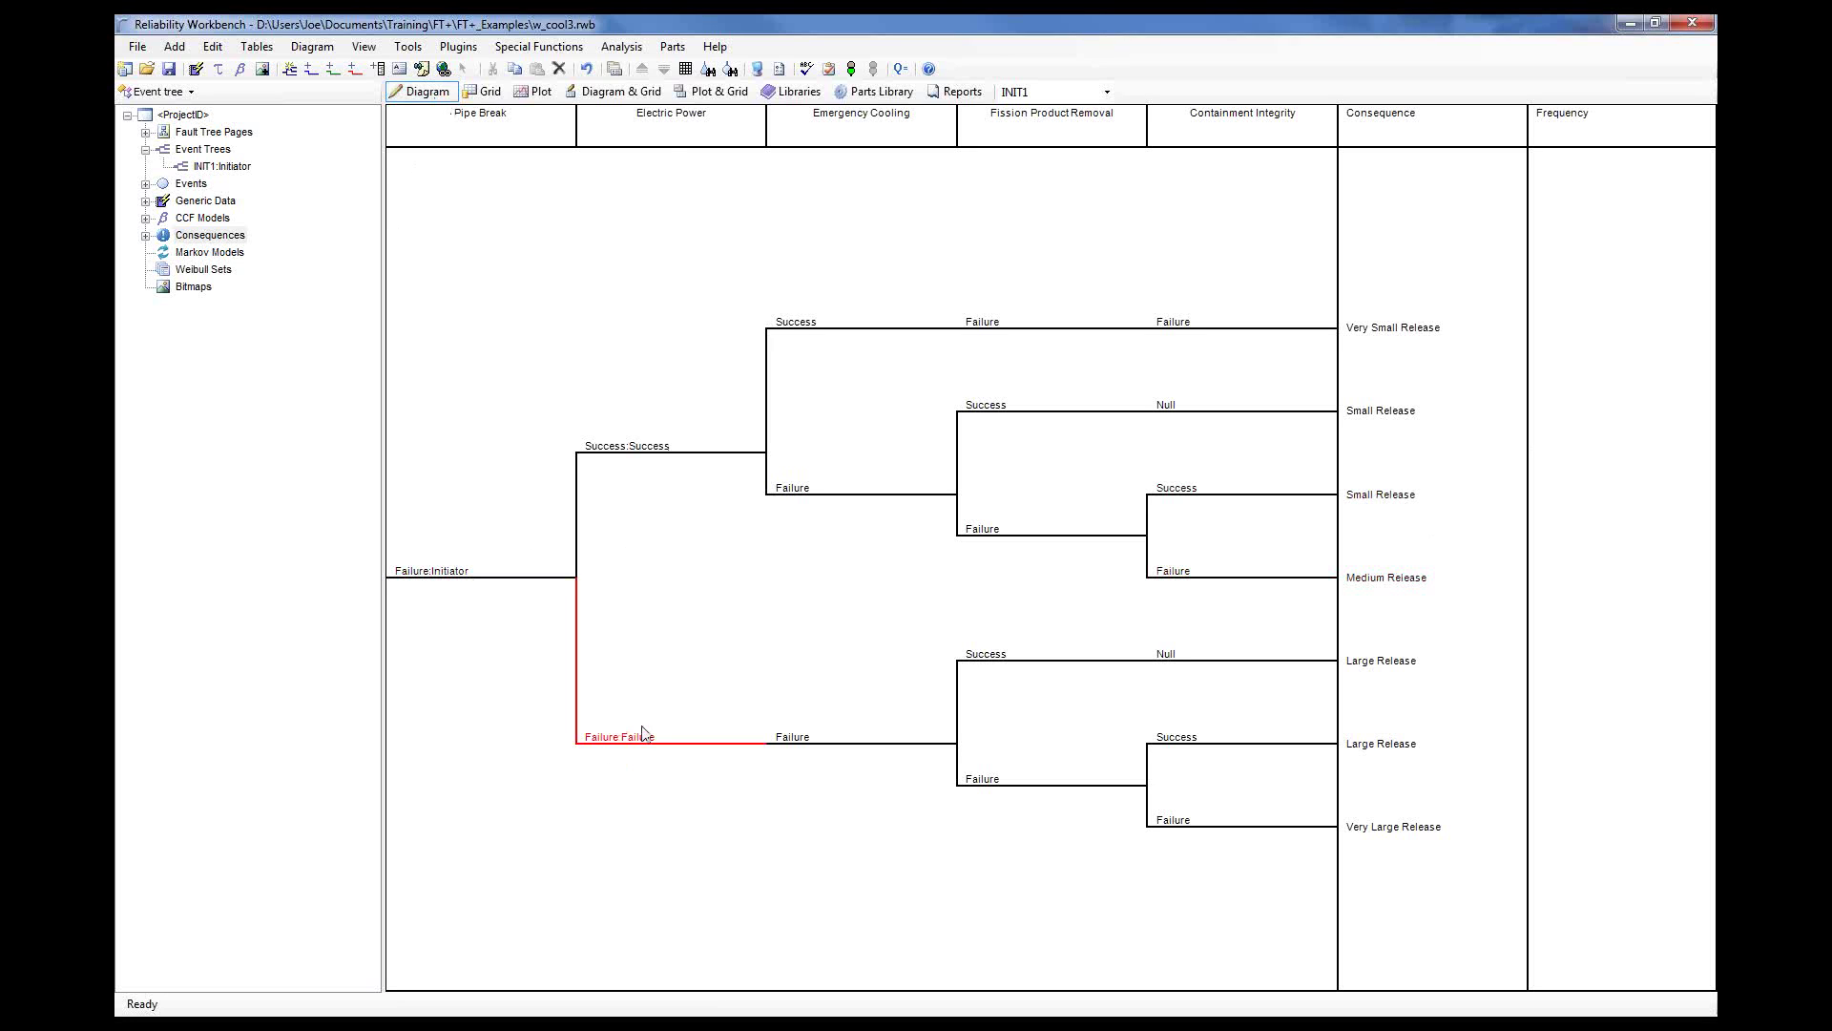
left_click(911, 750)
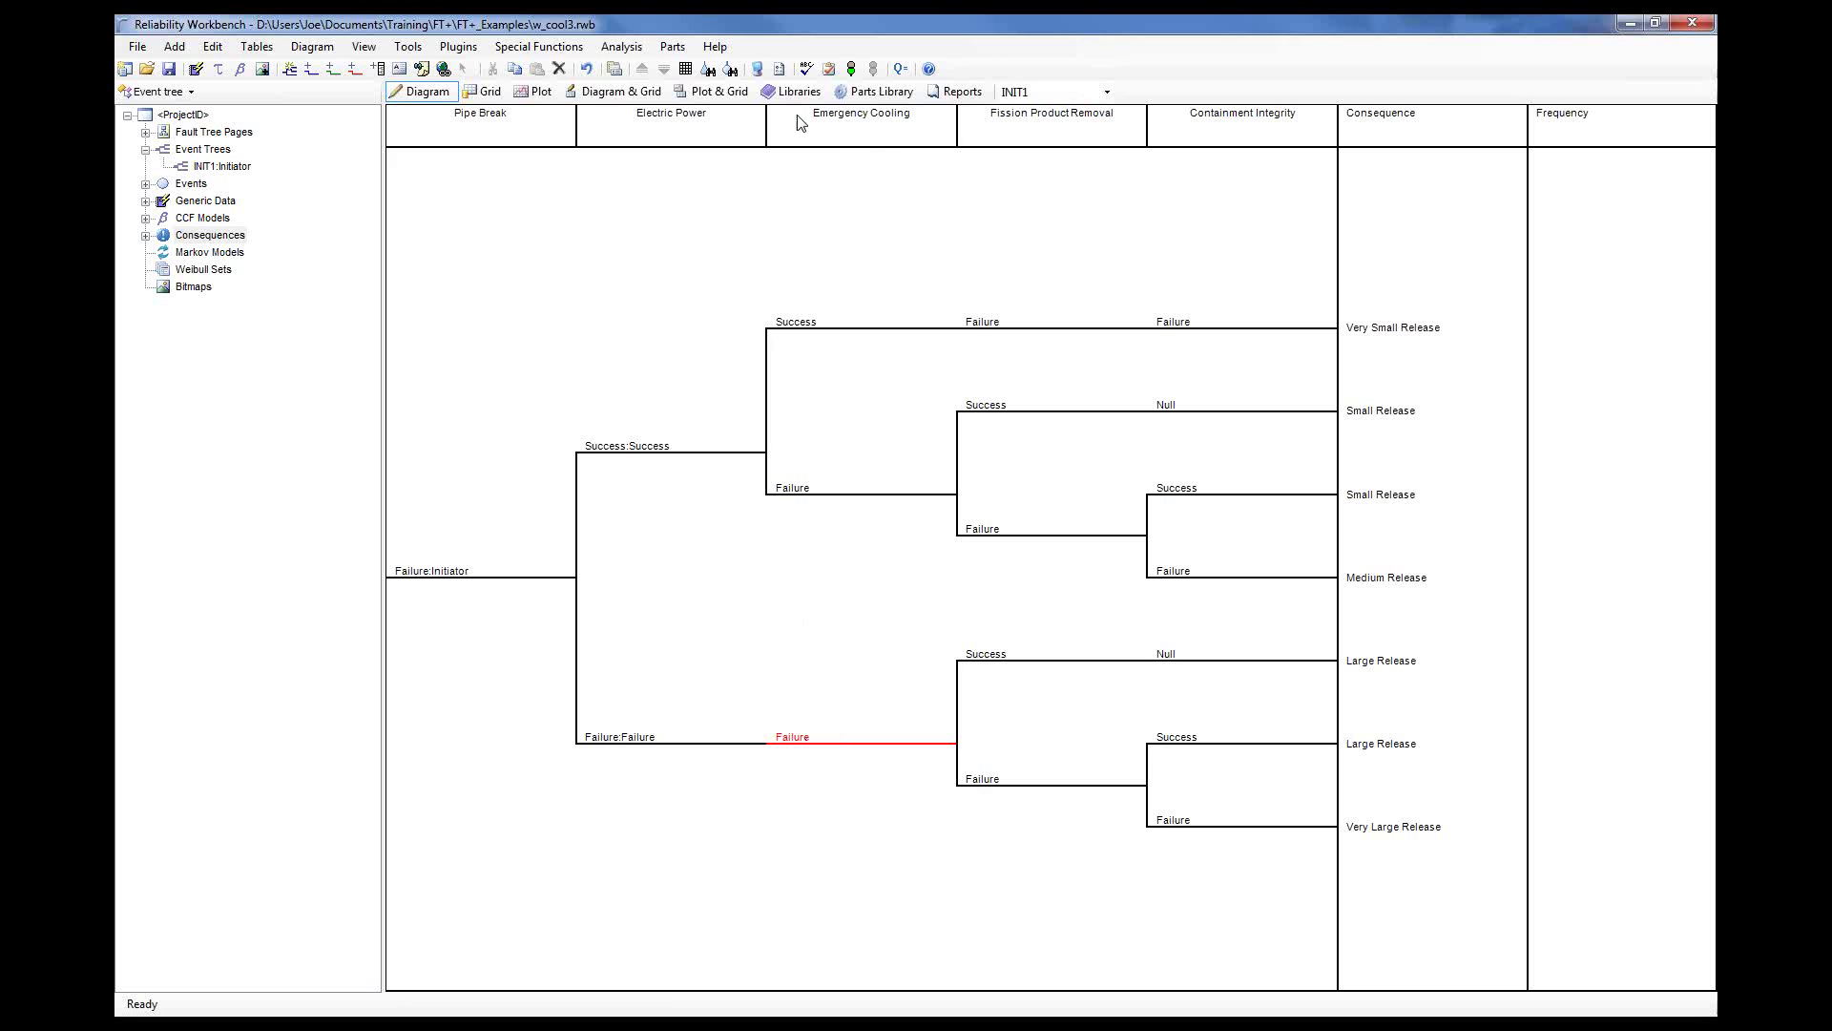
left_click_drag(719, 139, 815, 128)
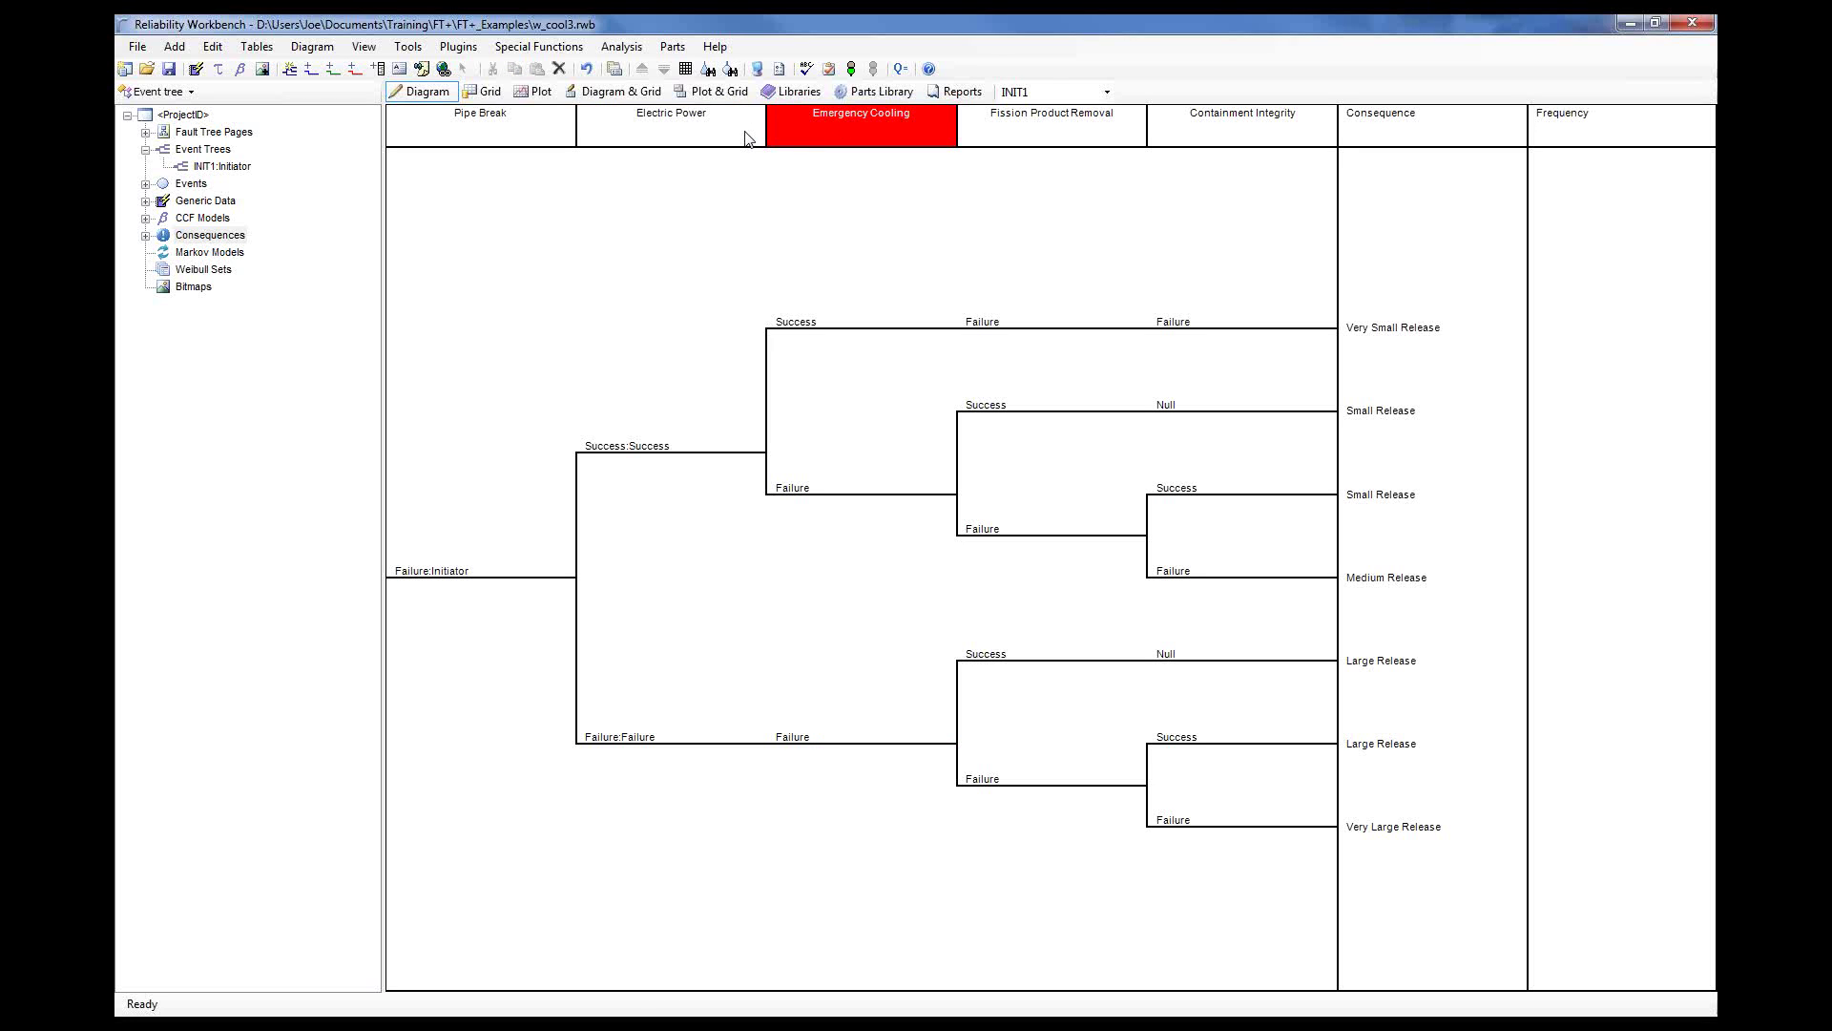
left_click(669, 746)
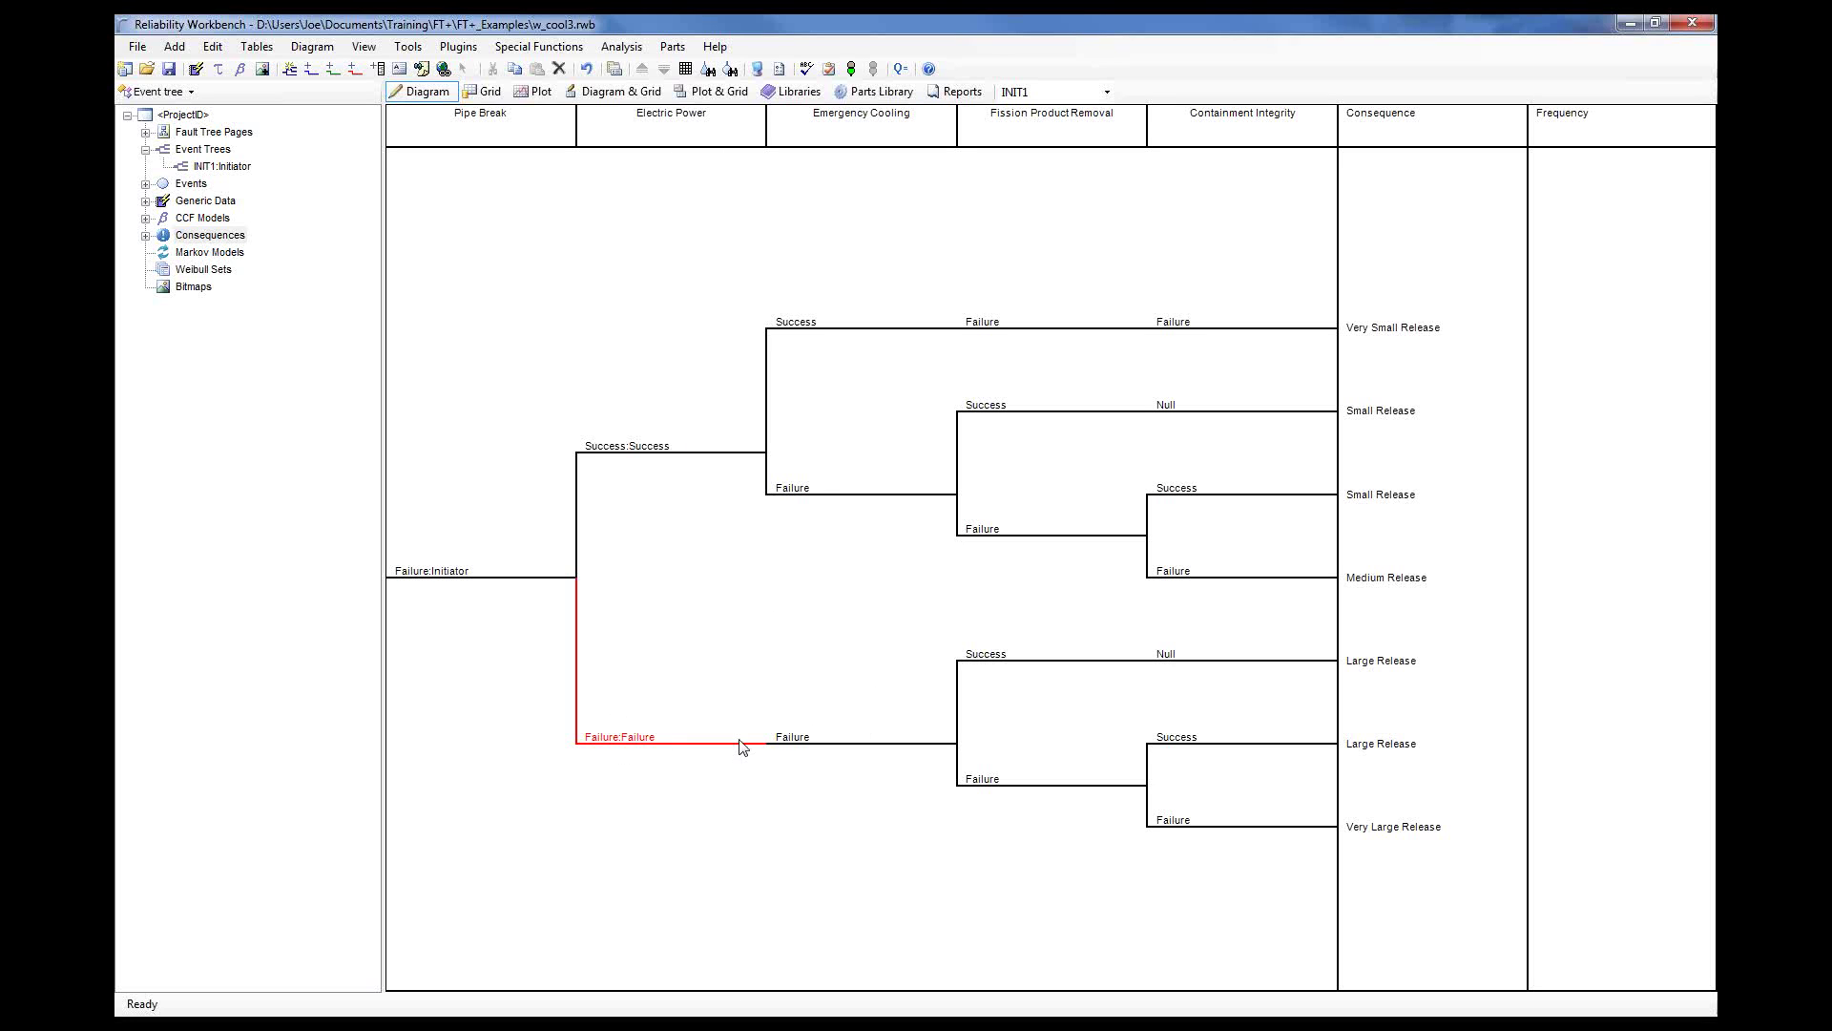
left_click(912, 745)
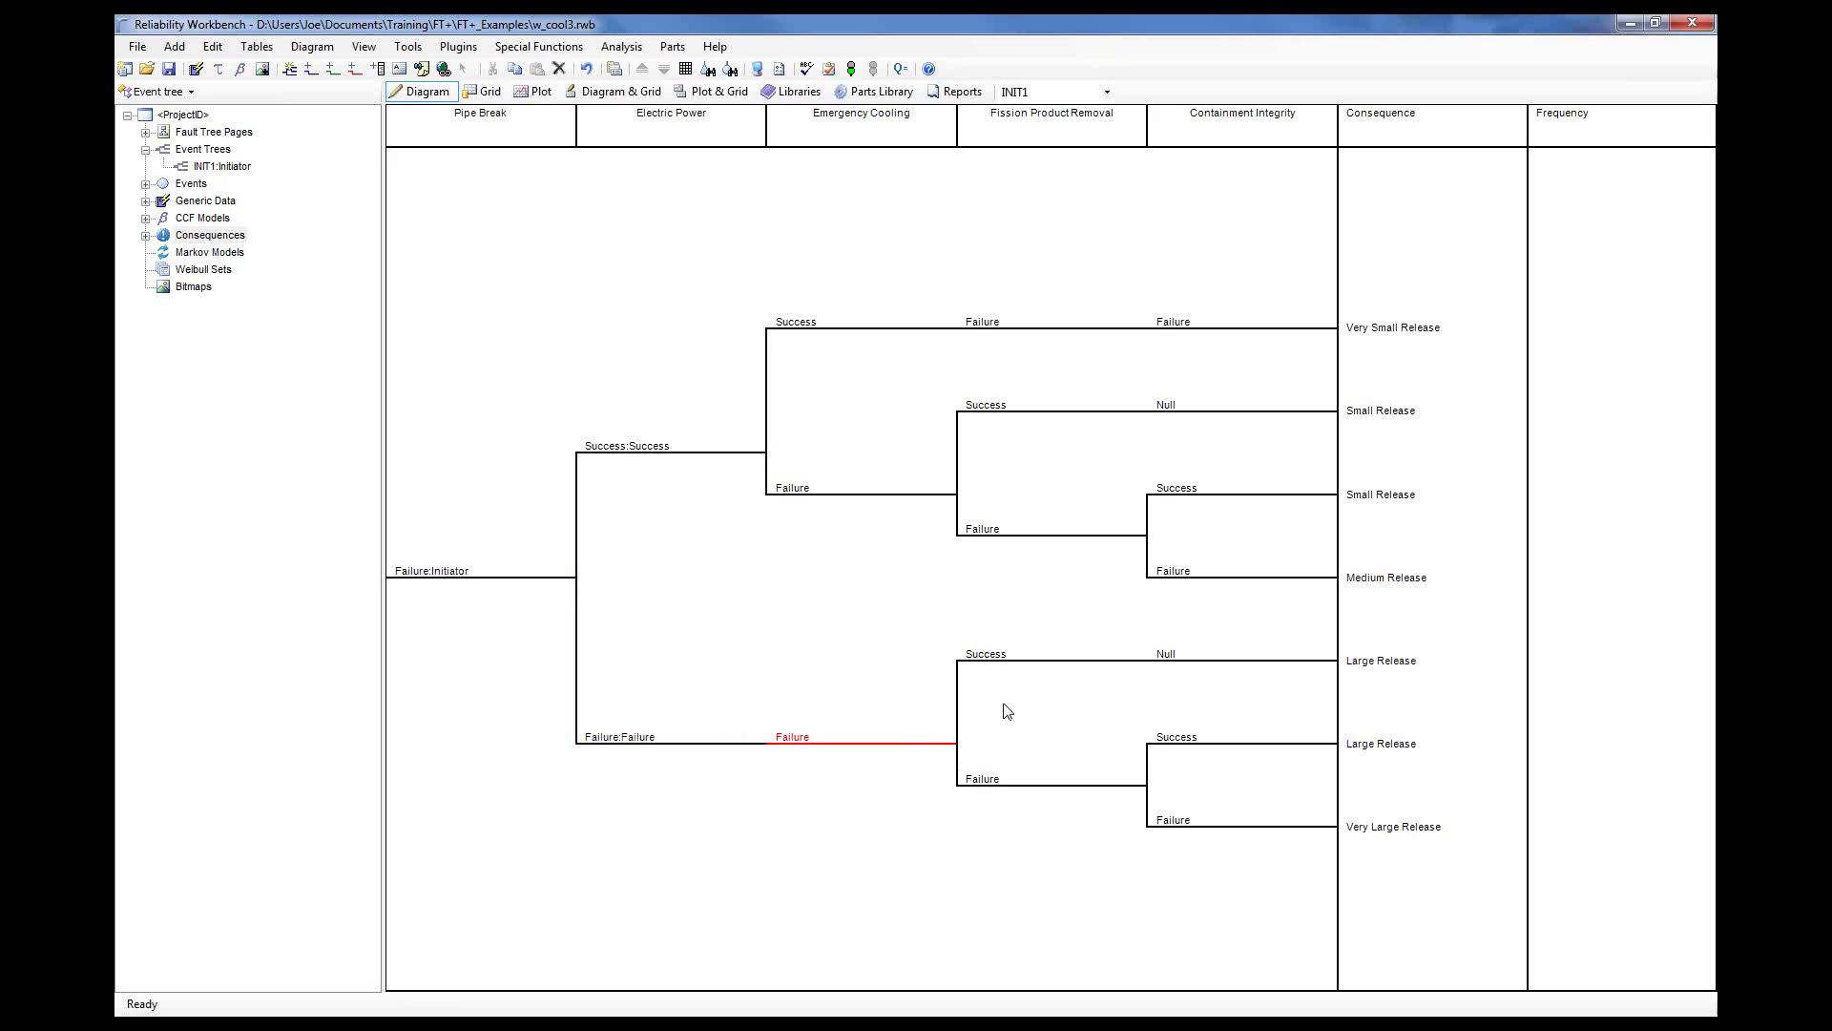
left_click(1044, 784)
left_click(1212, 741)
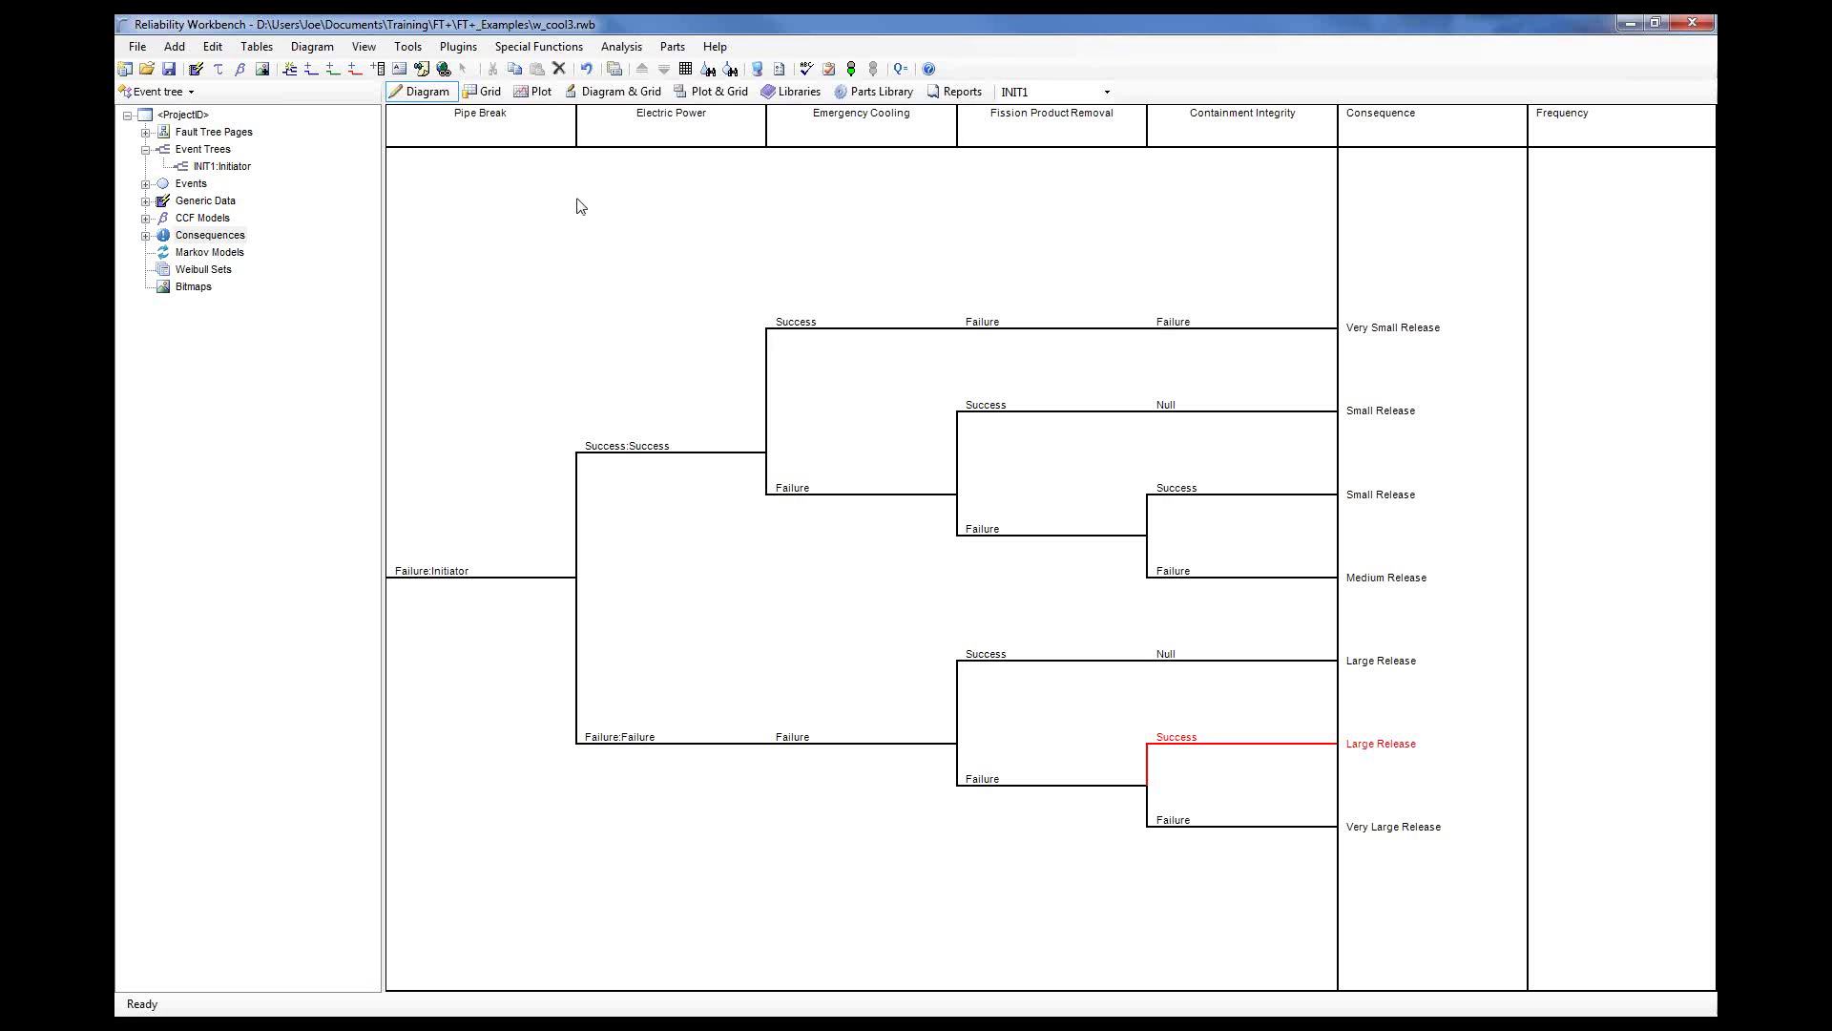
left_click(515, 133)
left_click(694, 135)
left_click(873, 143)
left_click(1065, 145)
left_click(1270, 143)
left_click(504, 124)
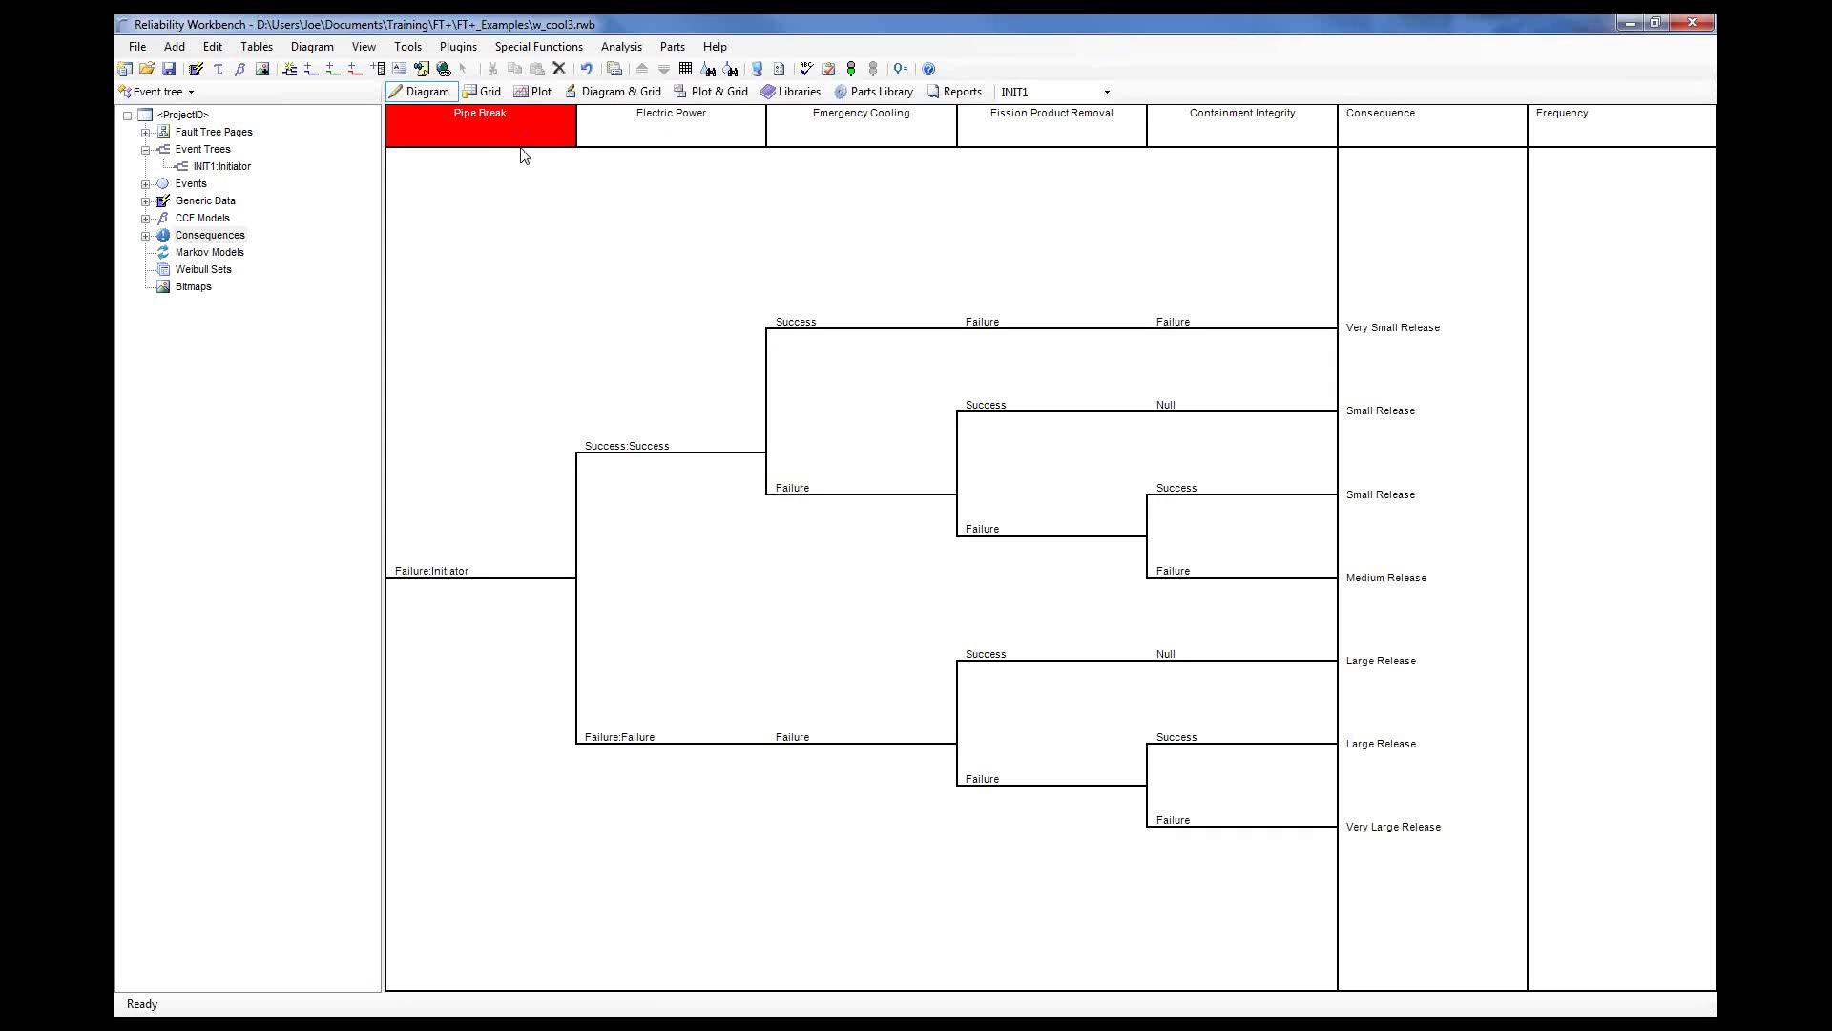
left_click(657, 134)
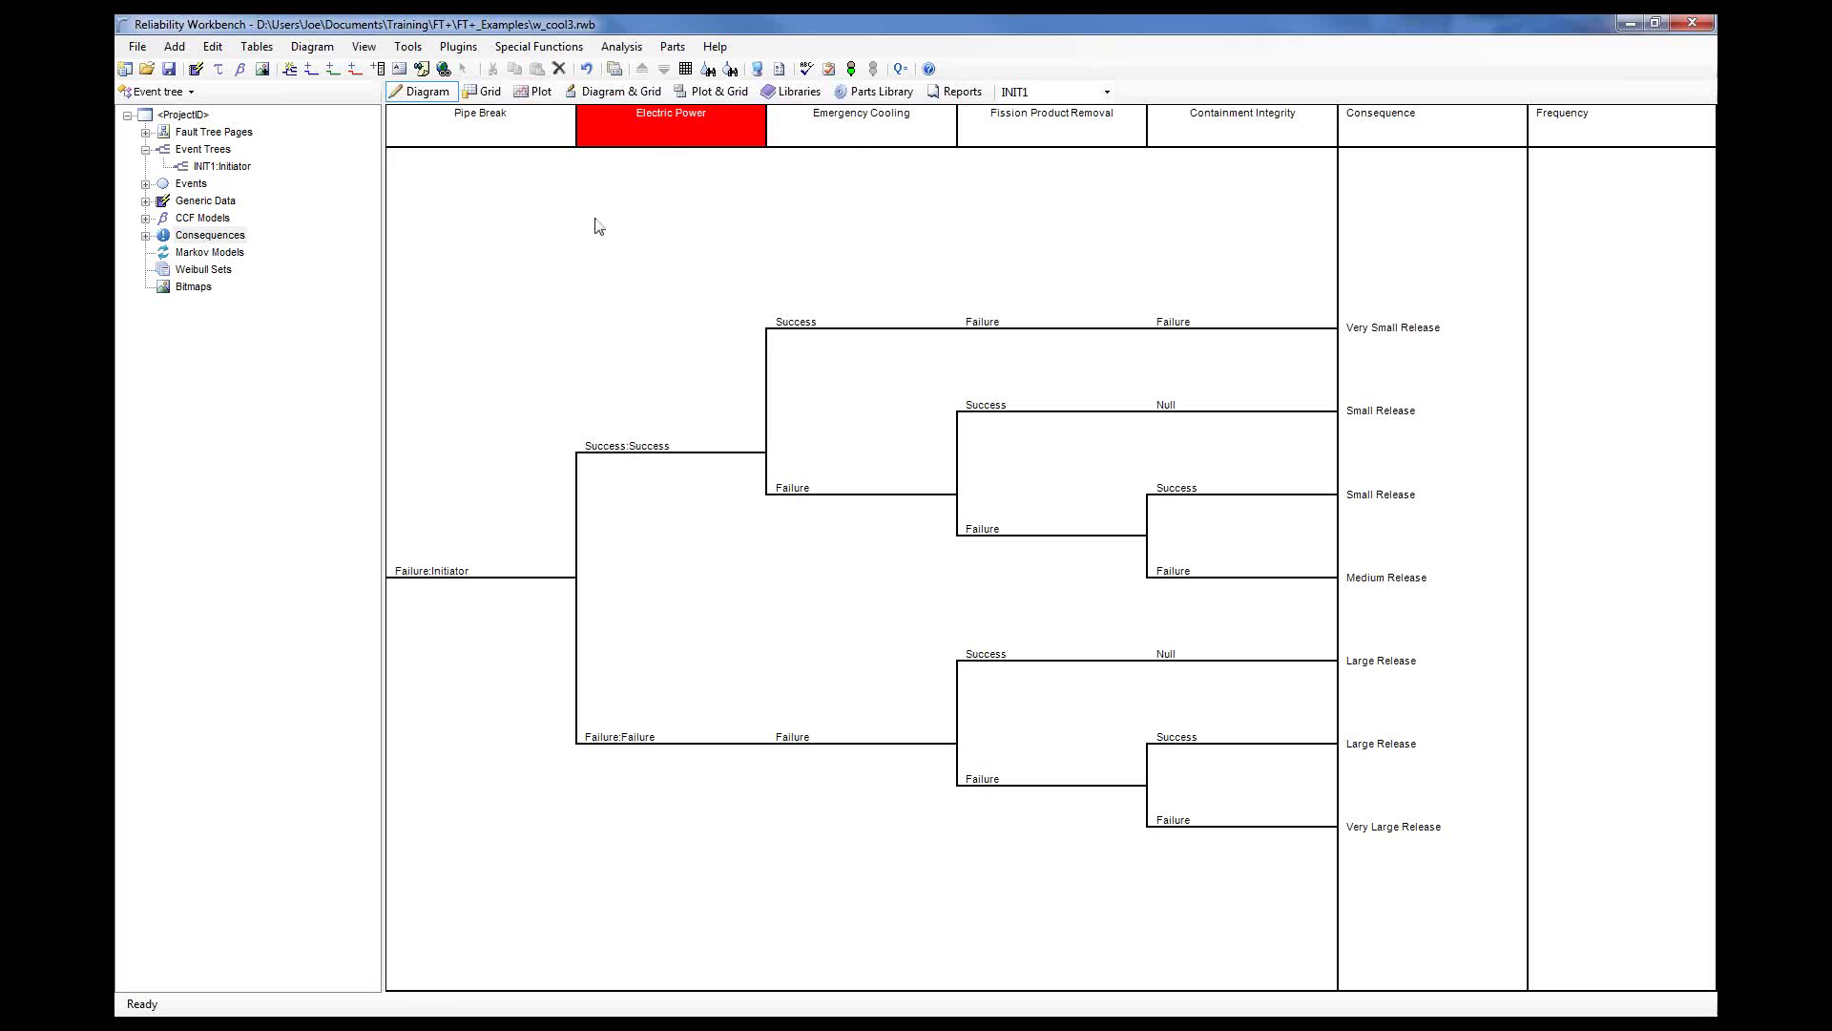
left_click(672, 749)
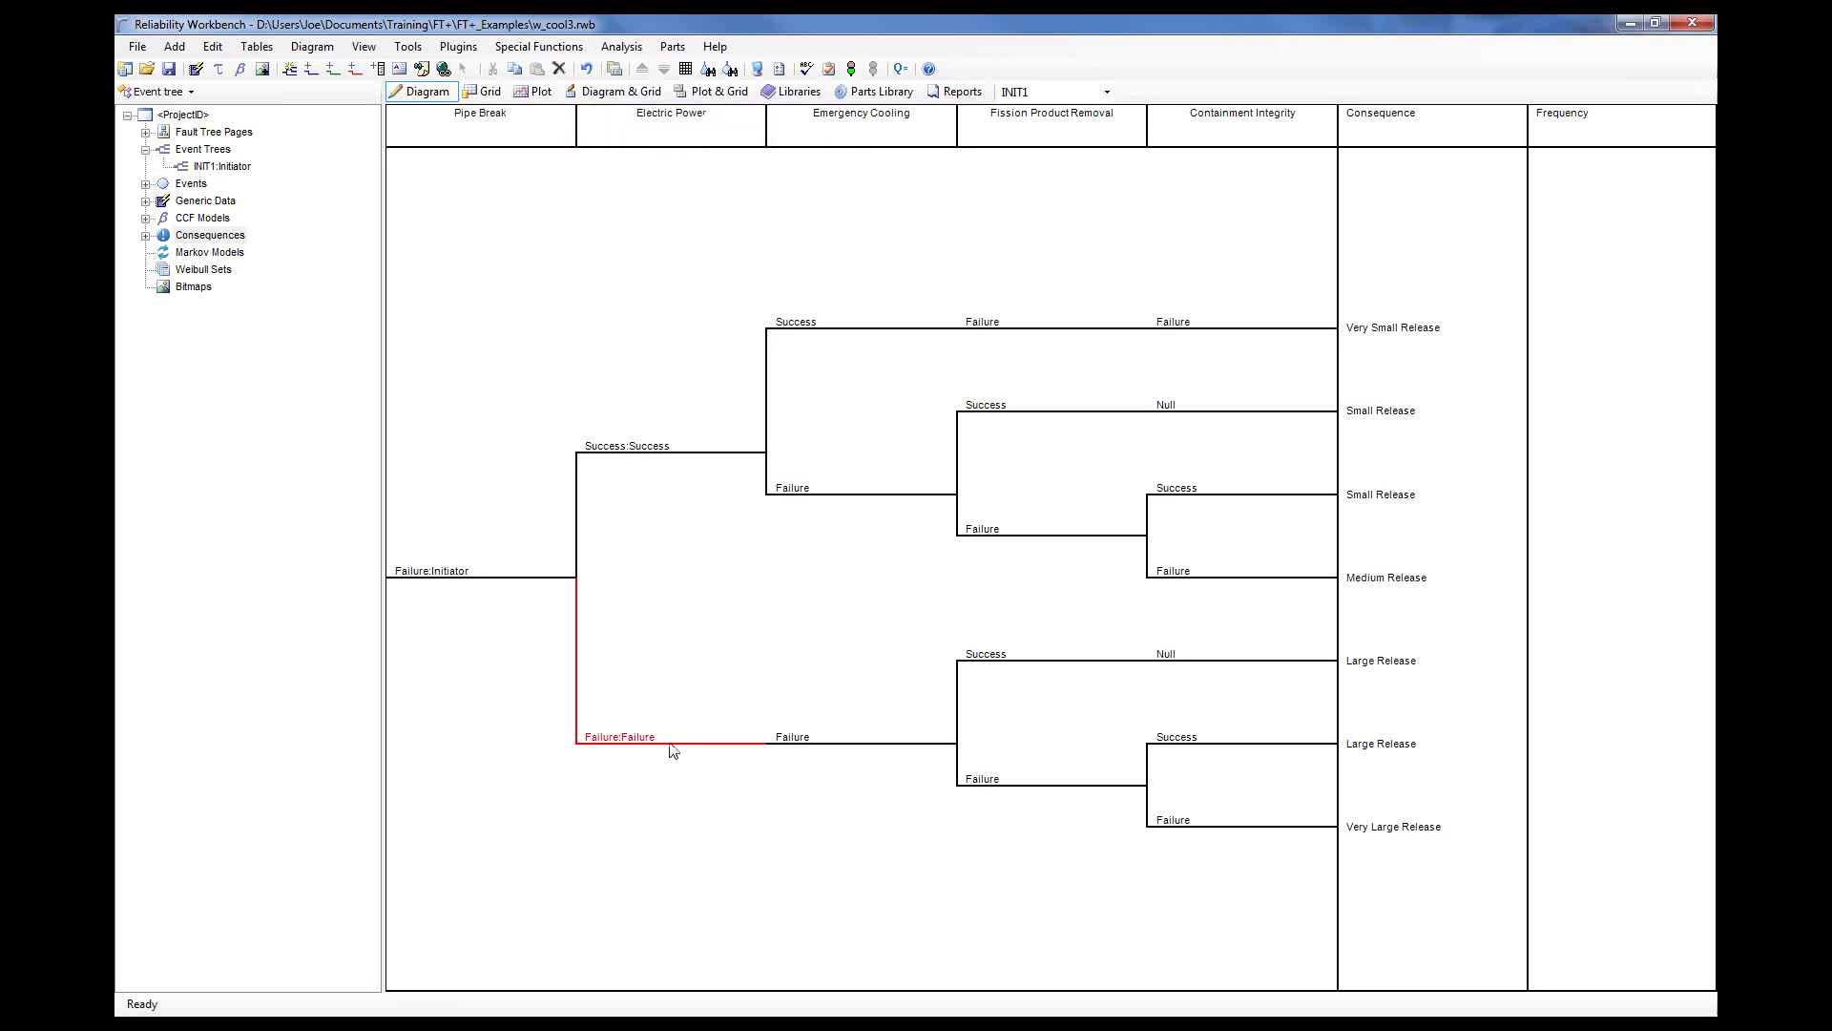
left_click(670, 451)
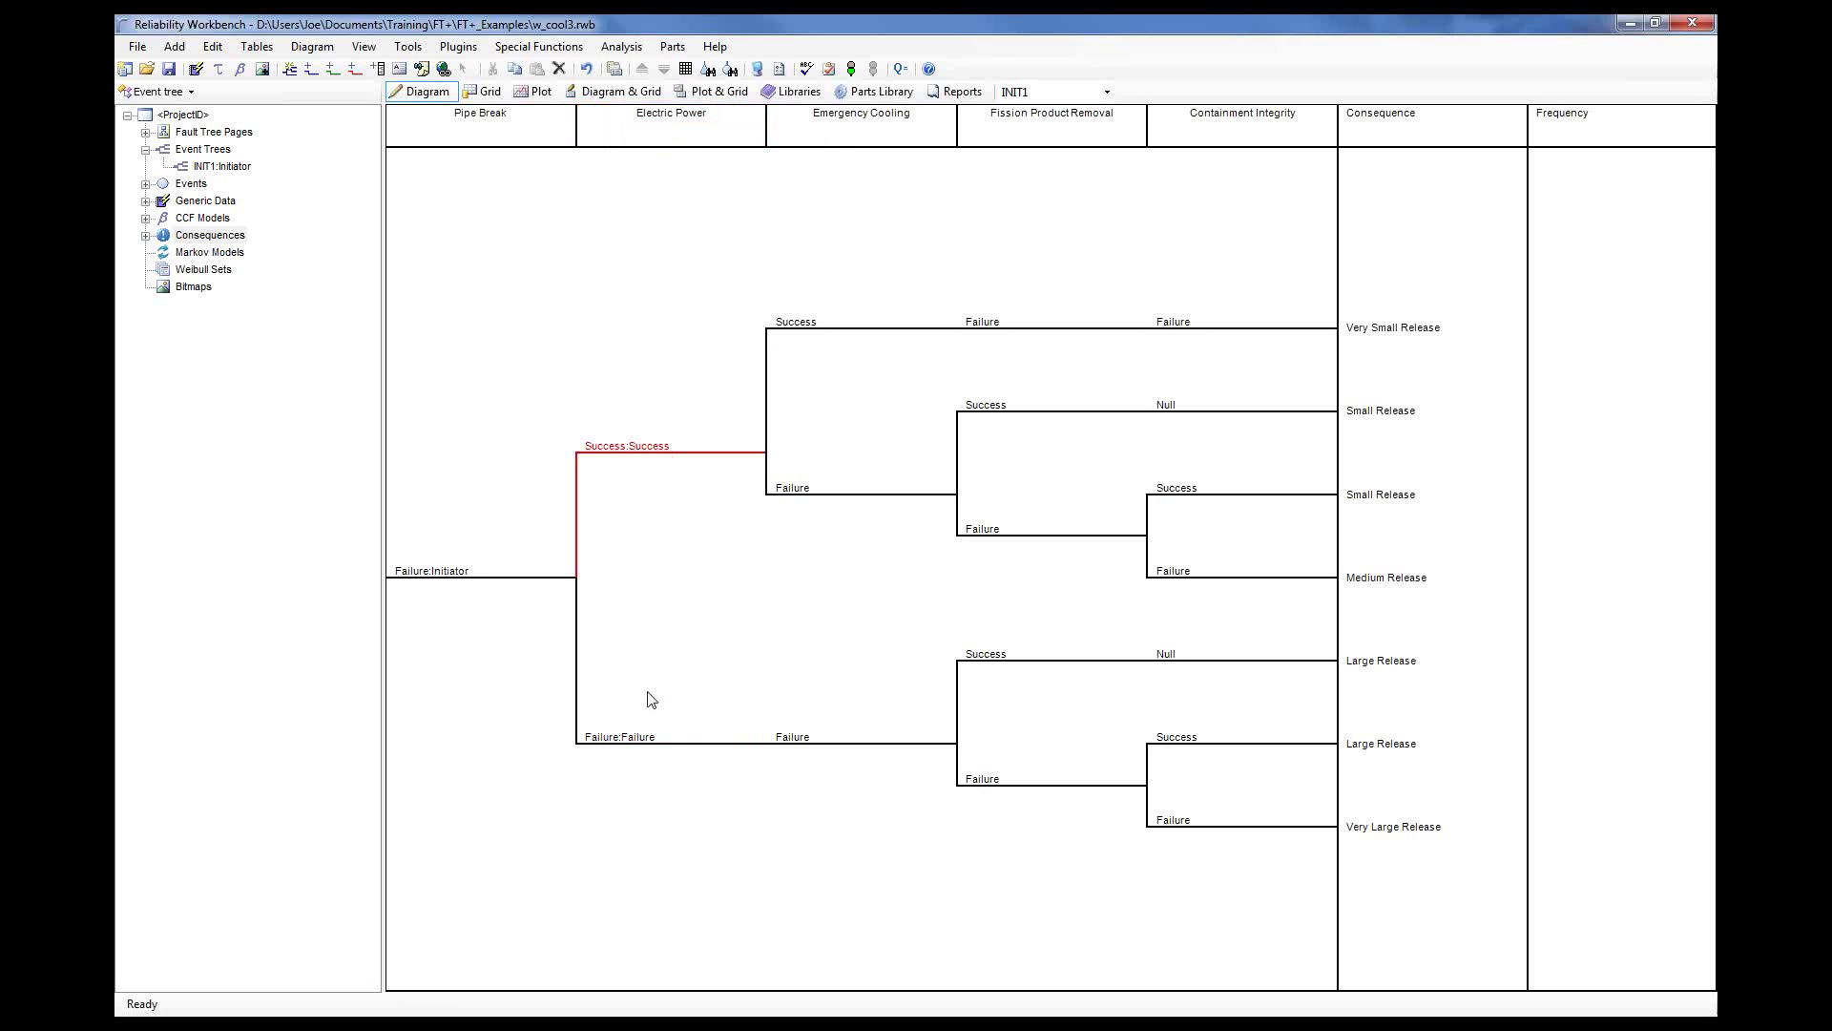
left_click(675, 130)
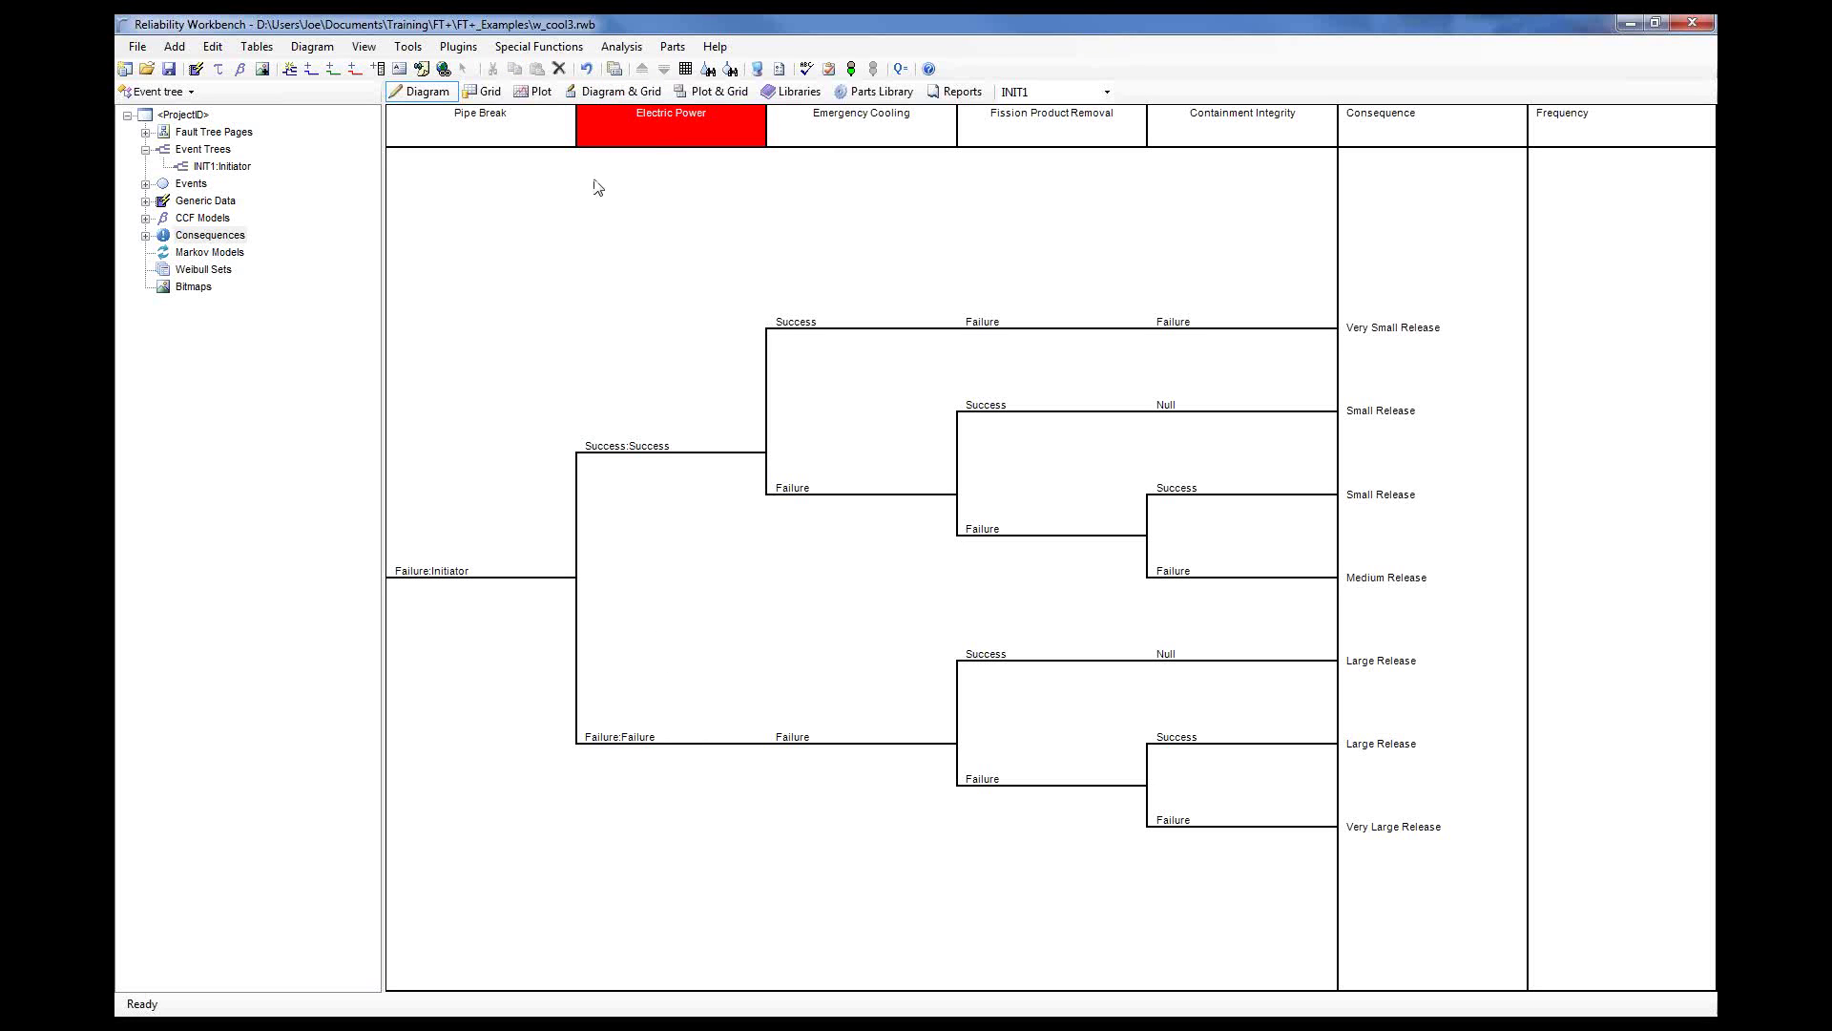
double_click(516, 135)
left_click(807, 526)
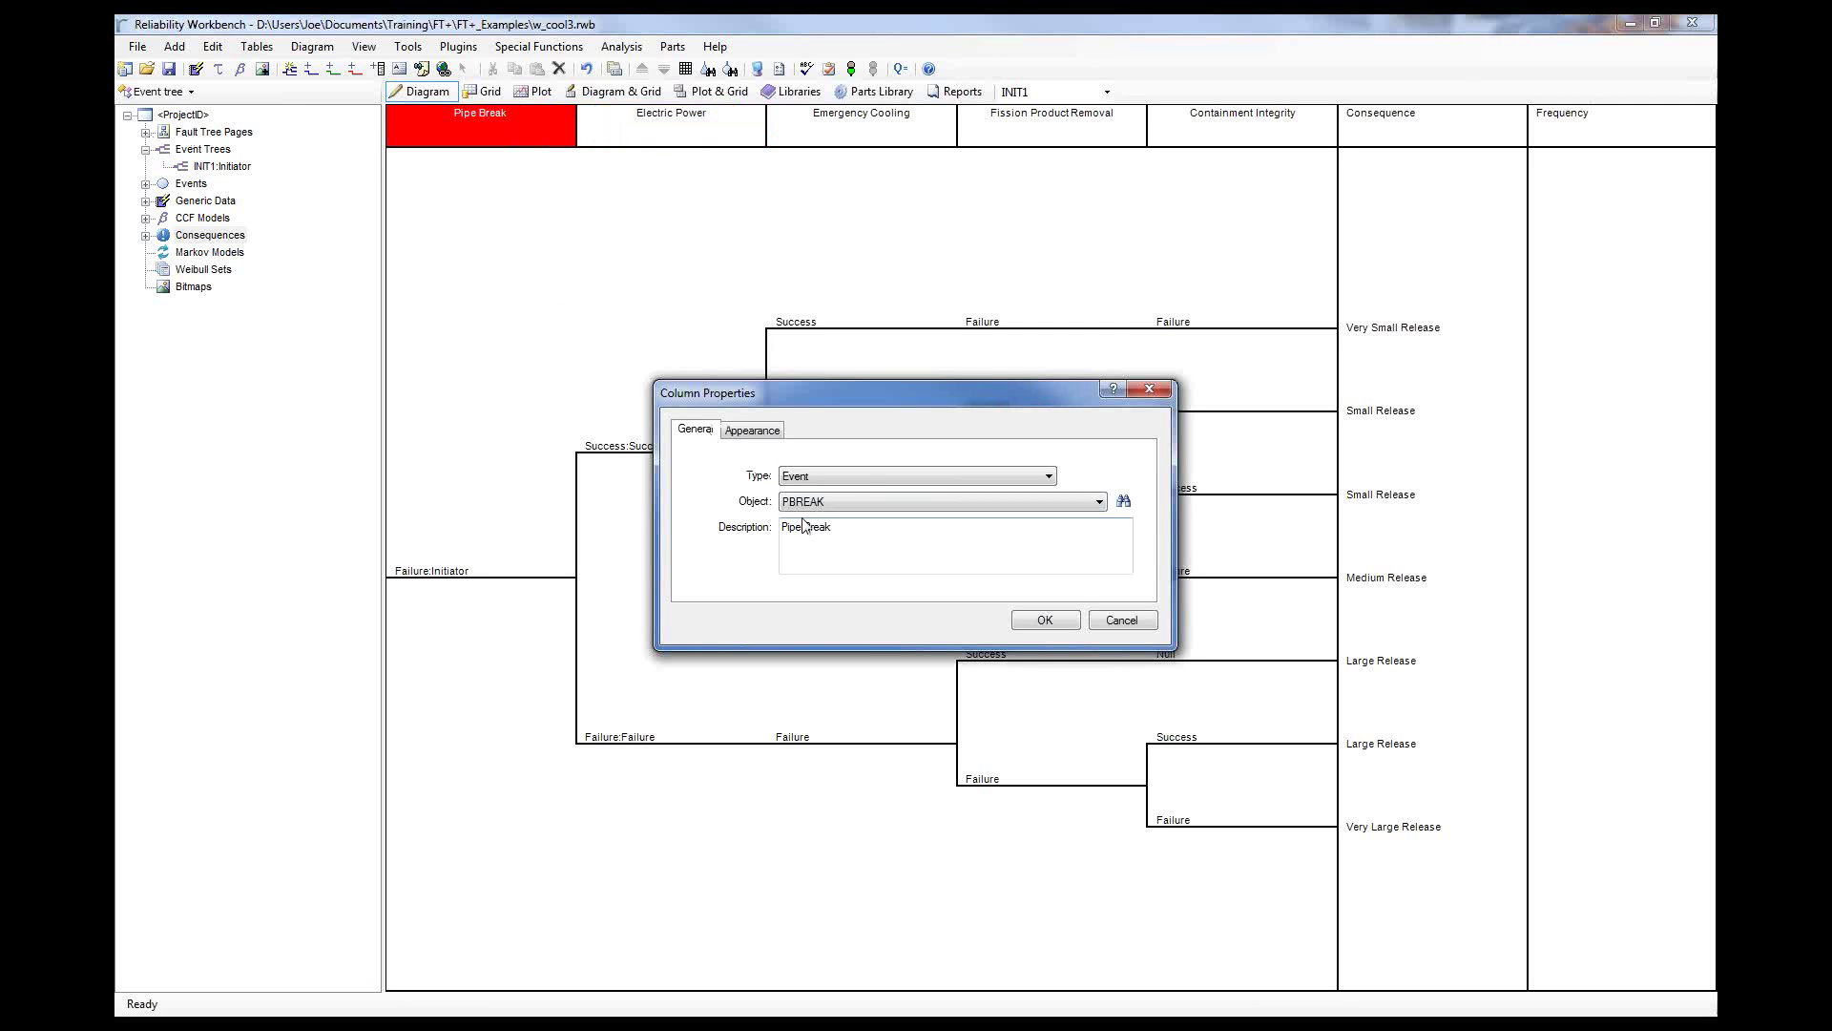
left_click(1122, 620)
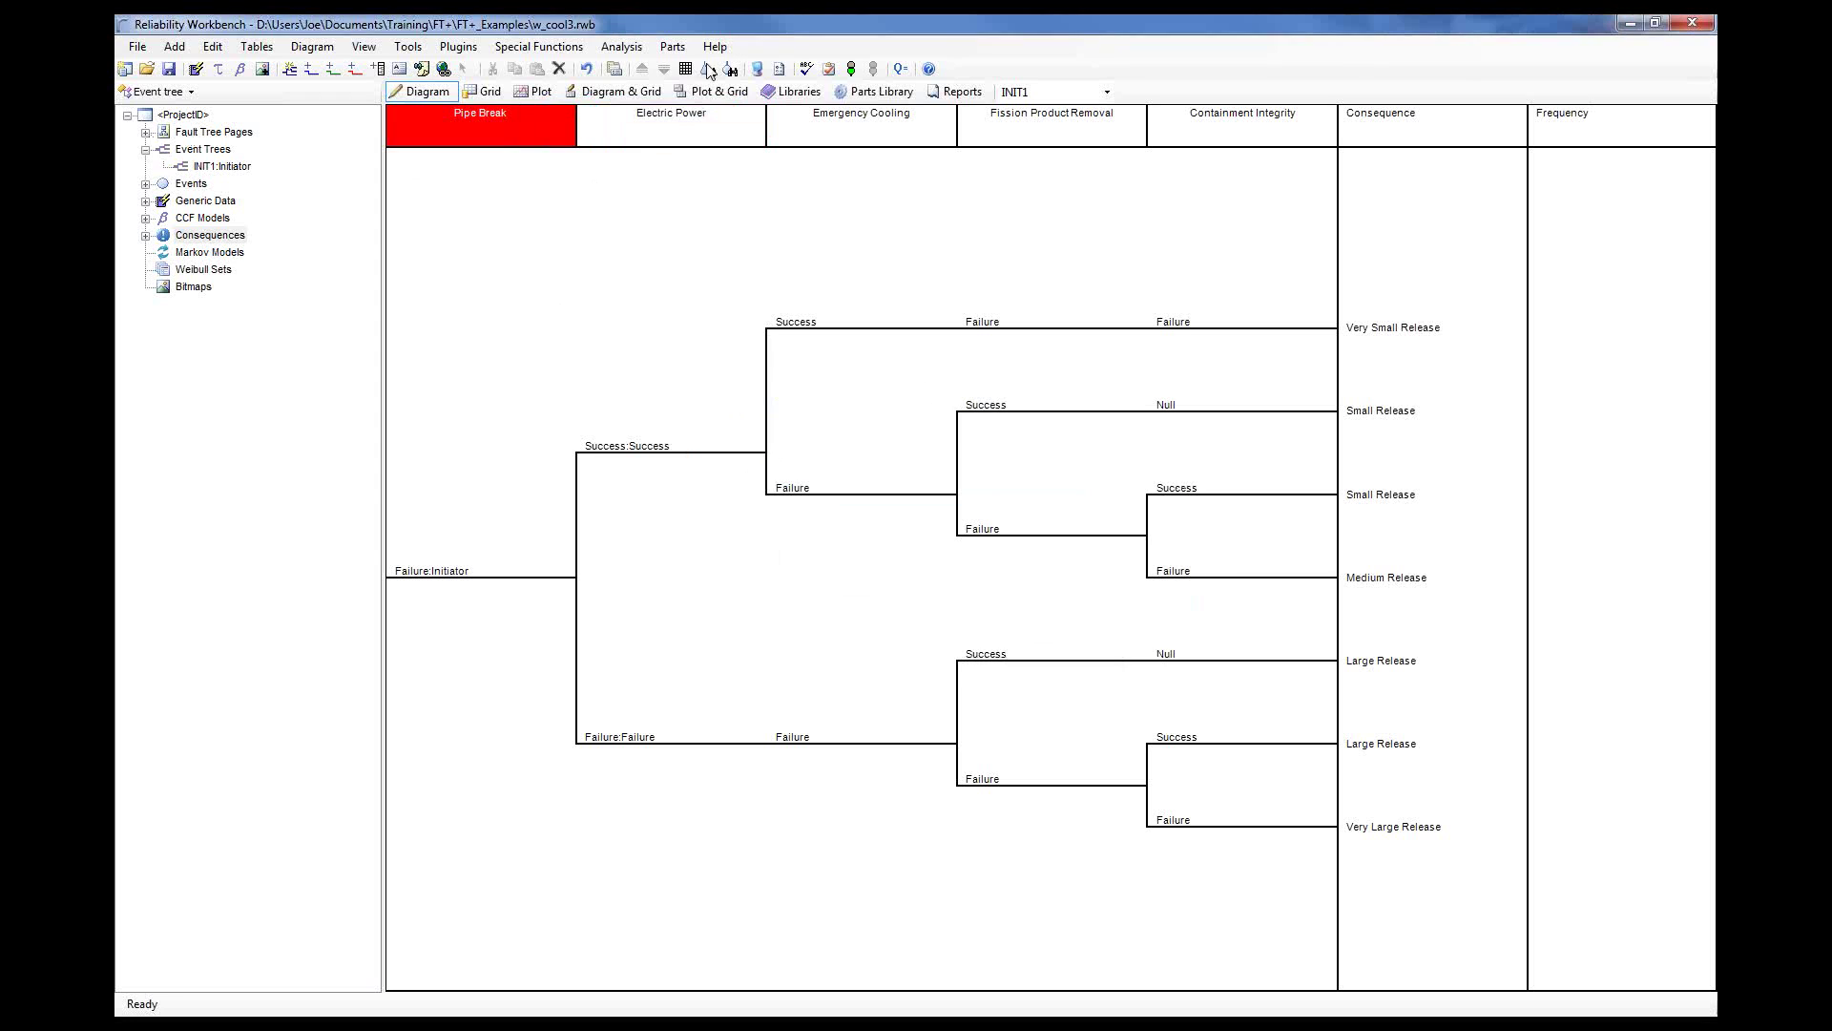
double_click(673, 126)
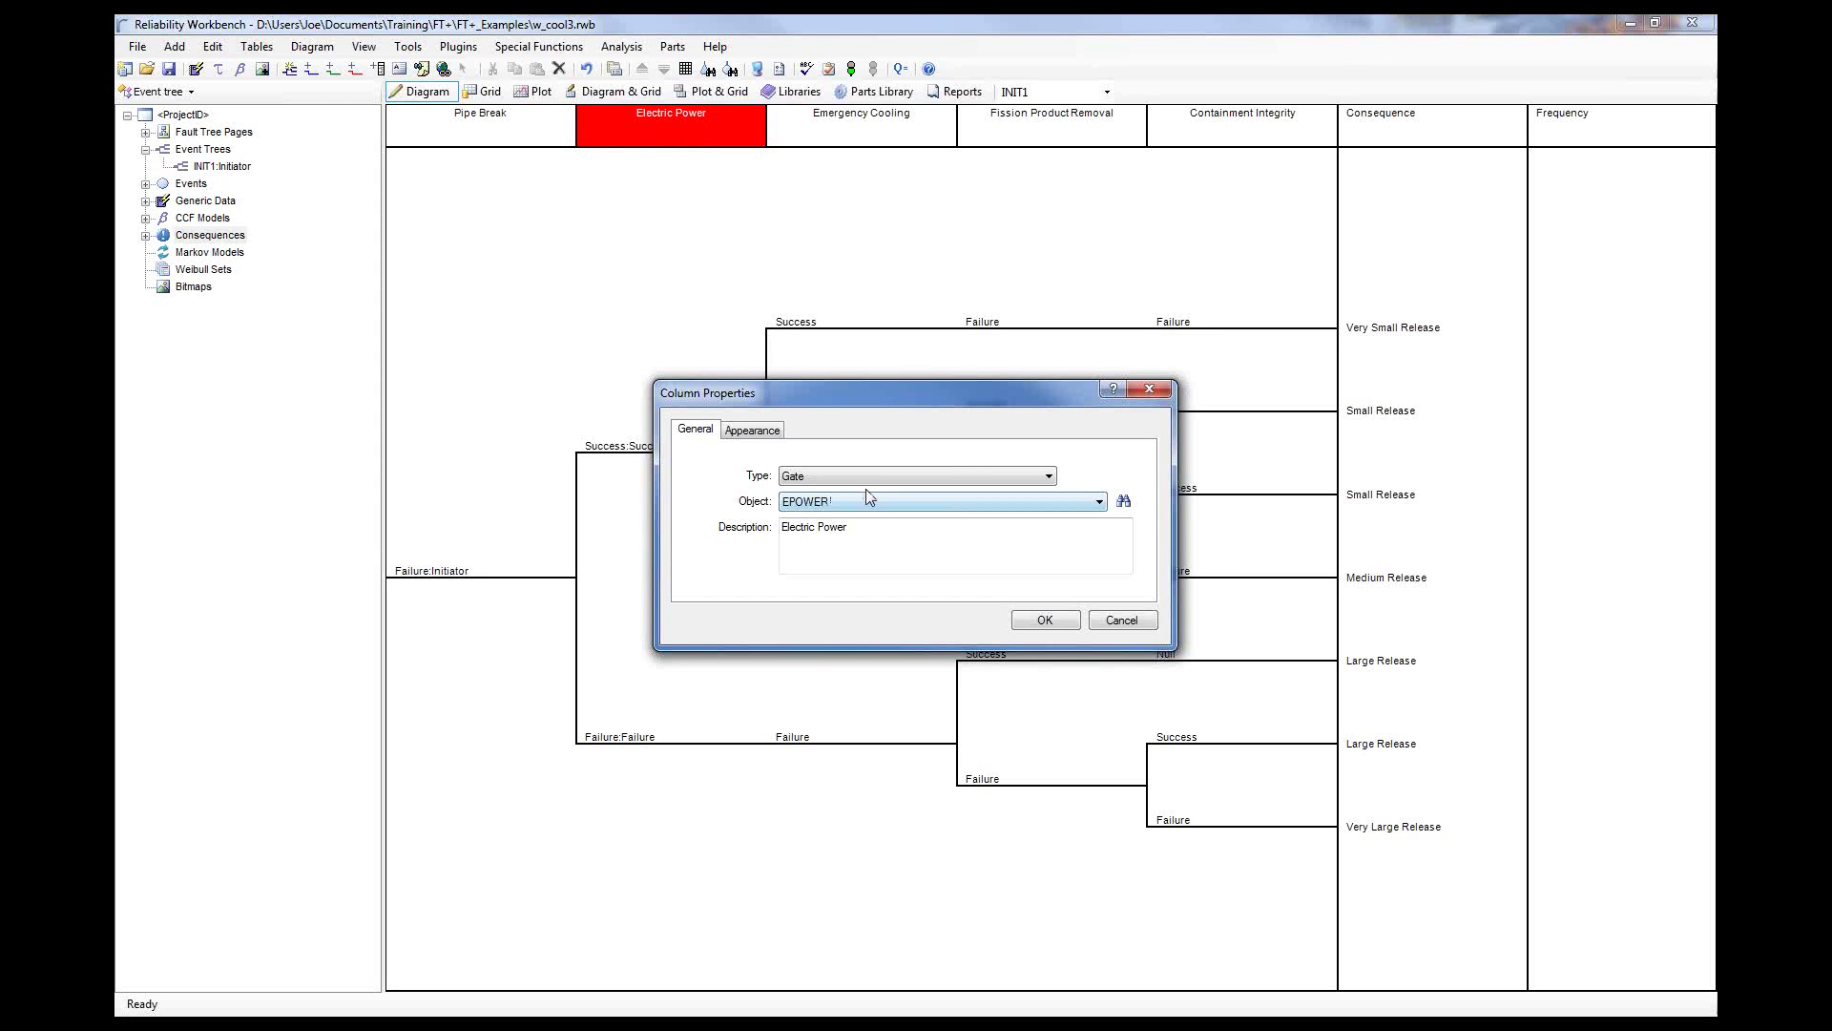
left_click(1122, 621)
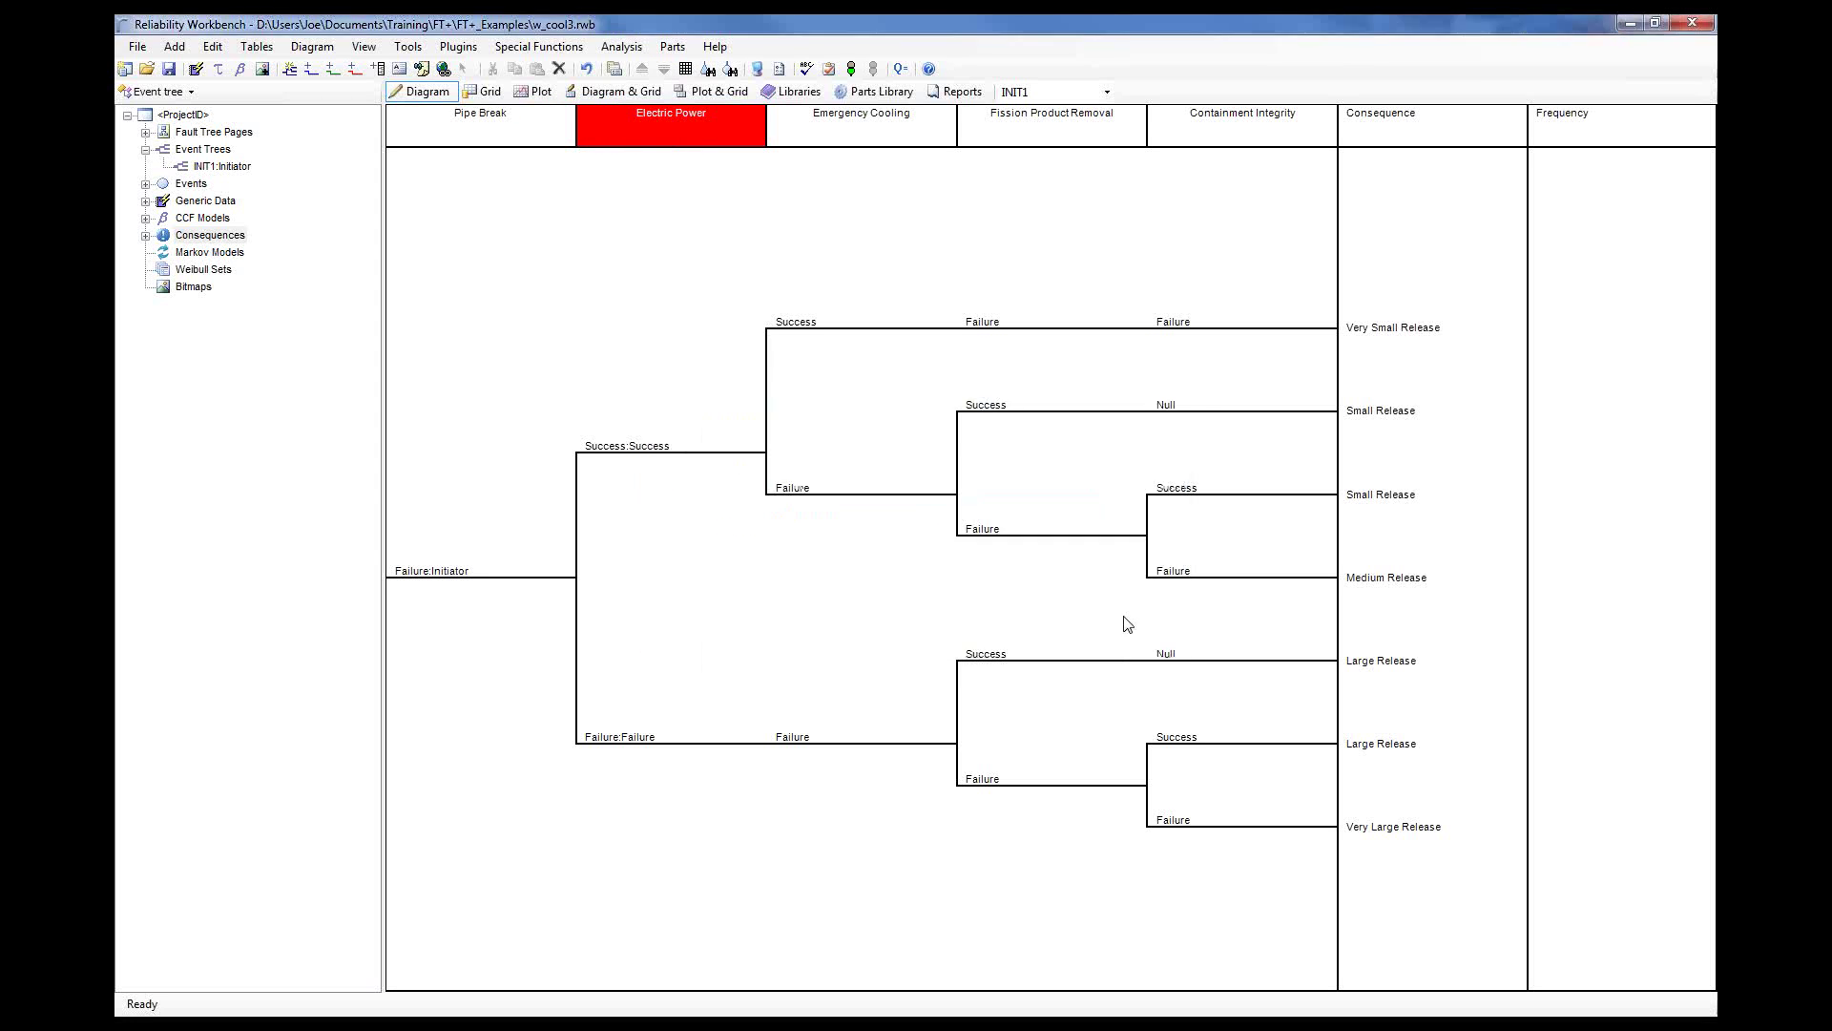
left_click(145, 131)
- Browse the EPOWER fault tree and its ELECA and ELECB transfer subtrees, then return to INIT1
double_click(205, 167)
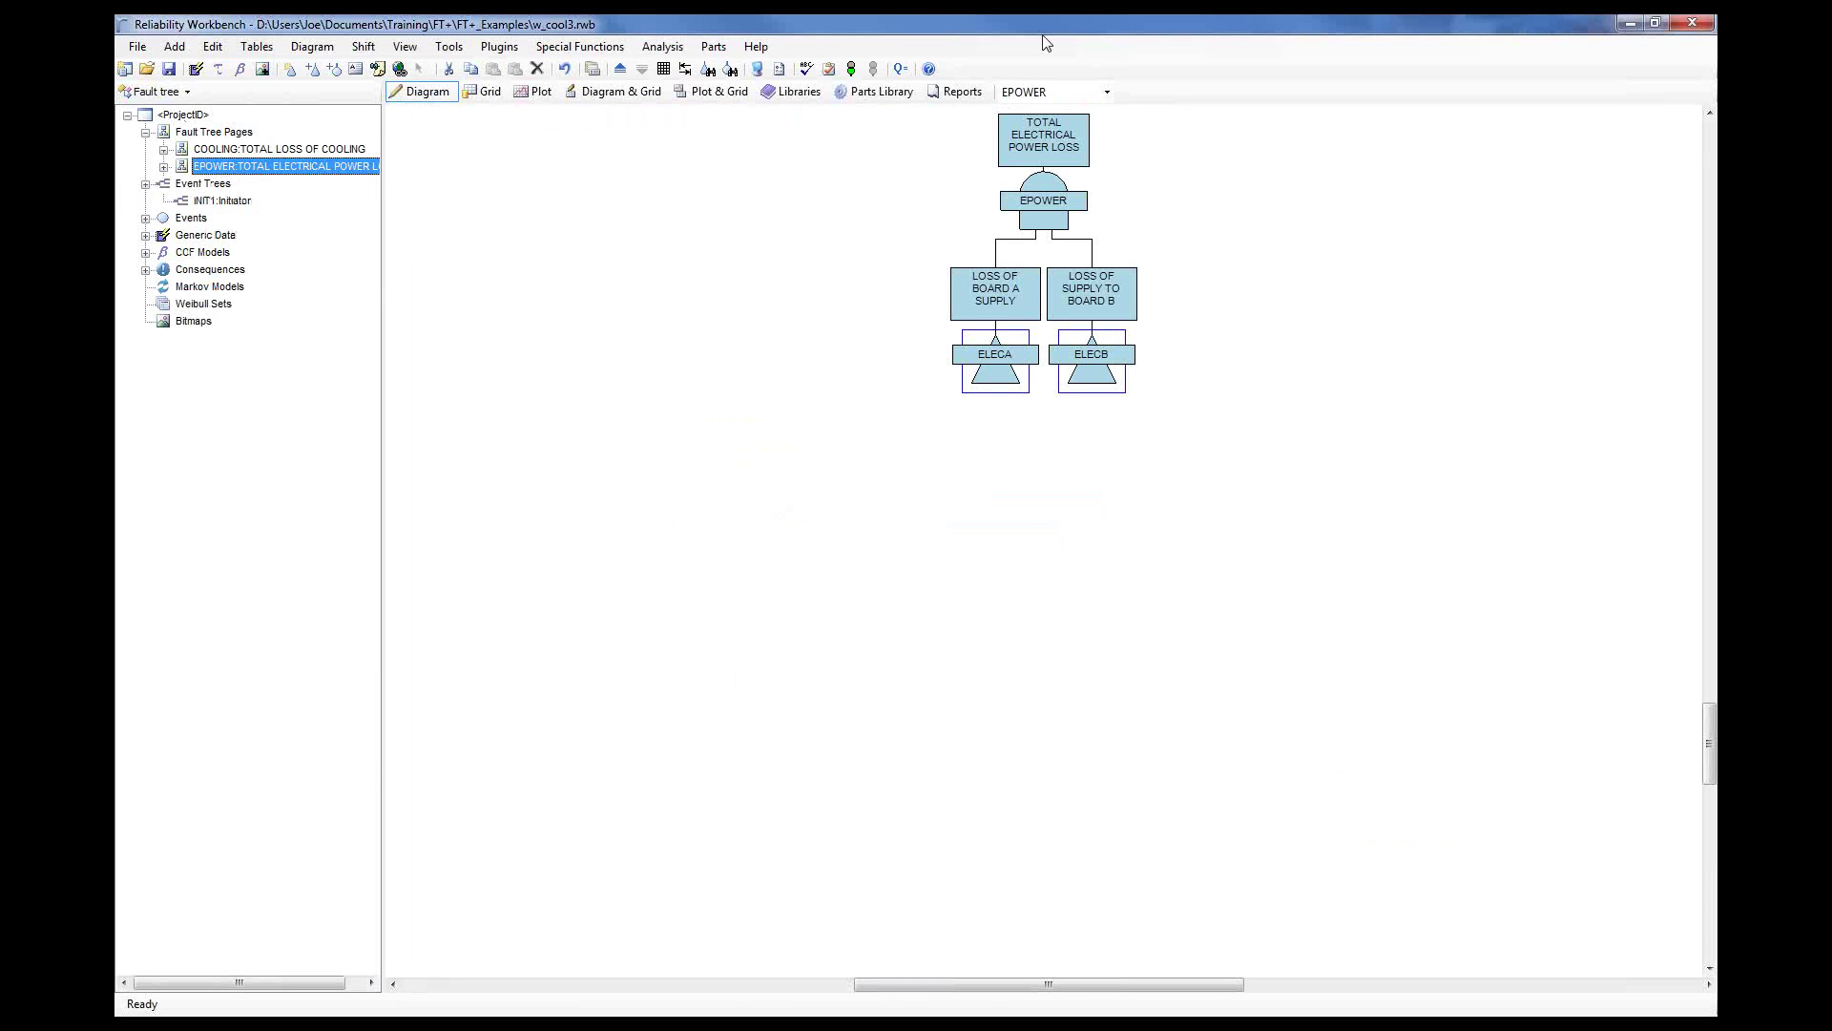
left_click(991, 313)
left_click(643, 69)
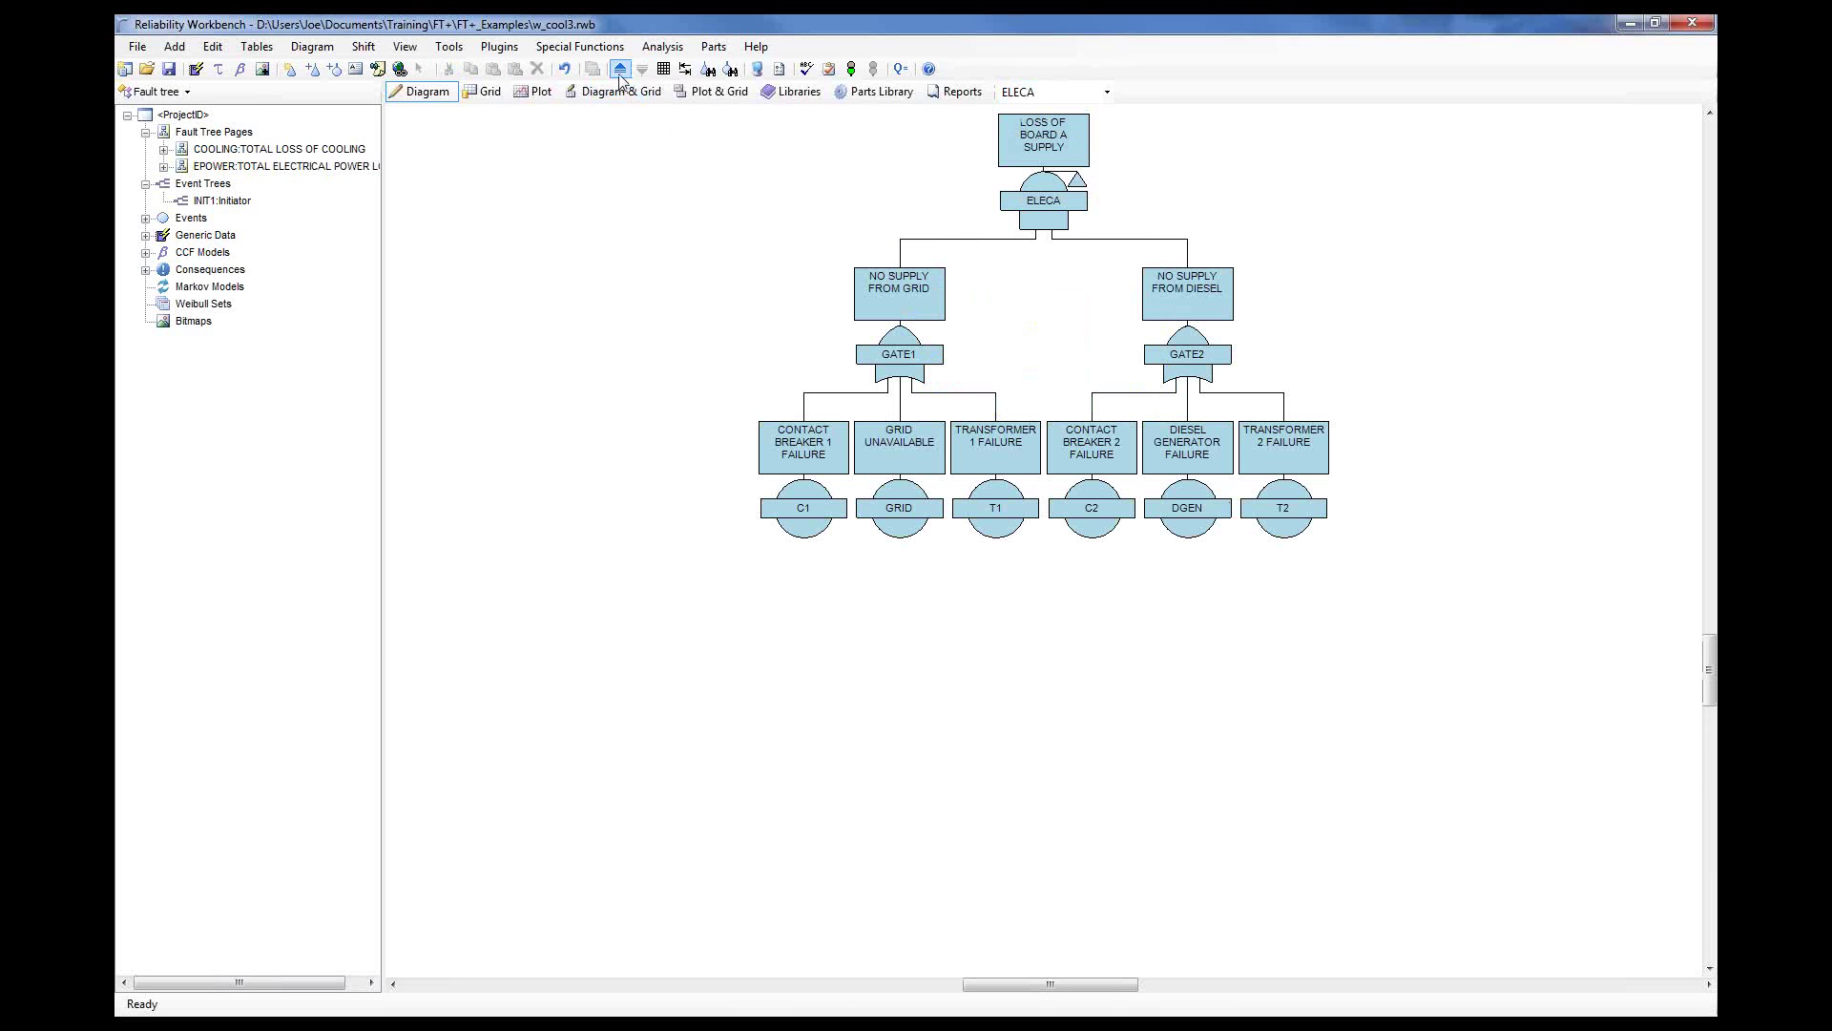
left_click(621, 69)
left_click(1097, 341)
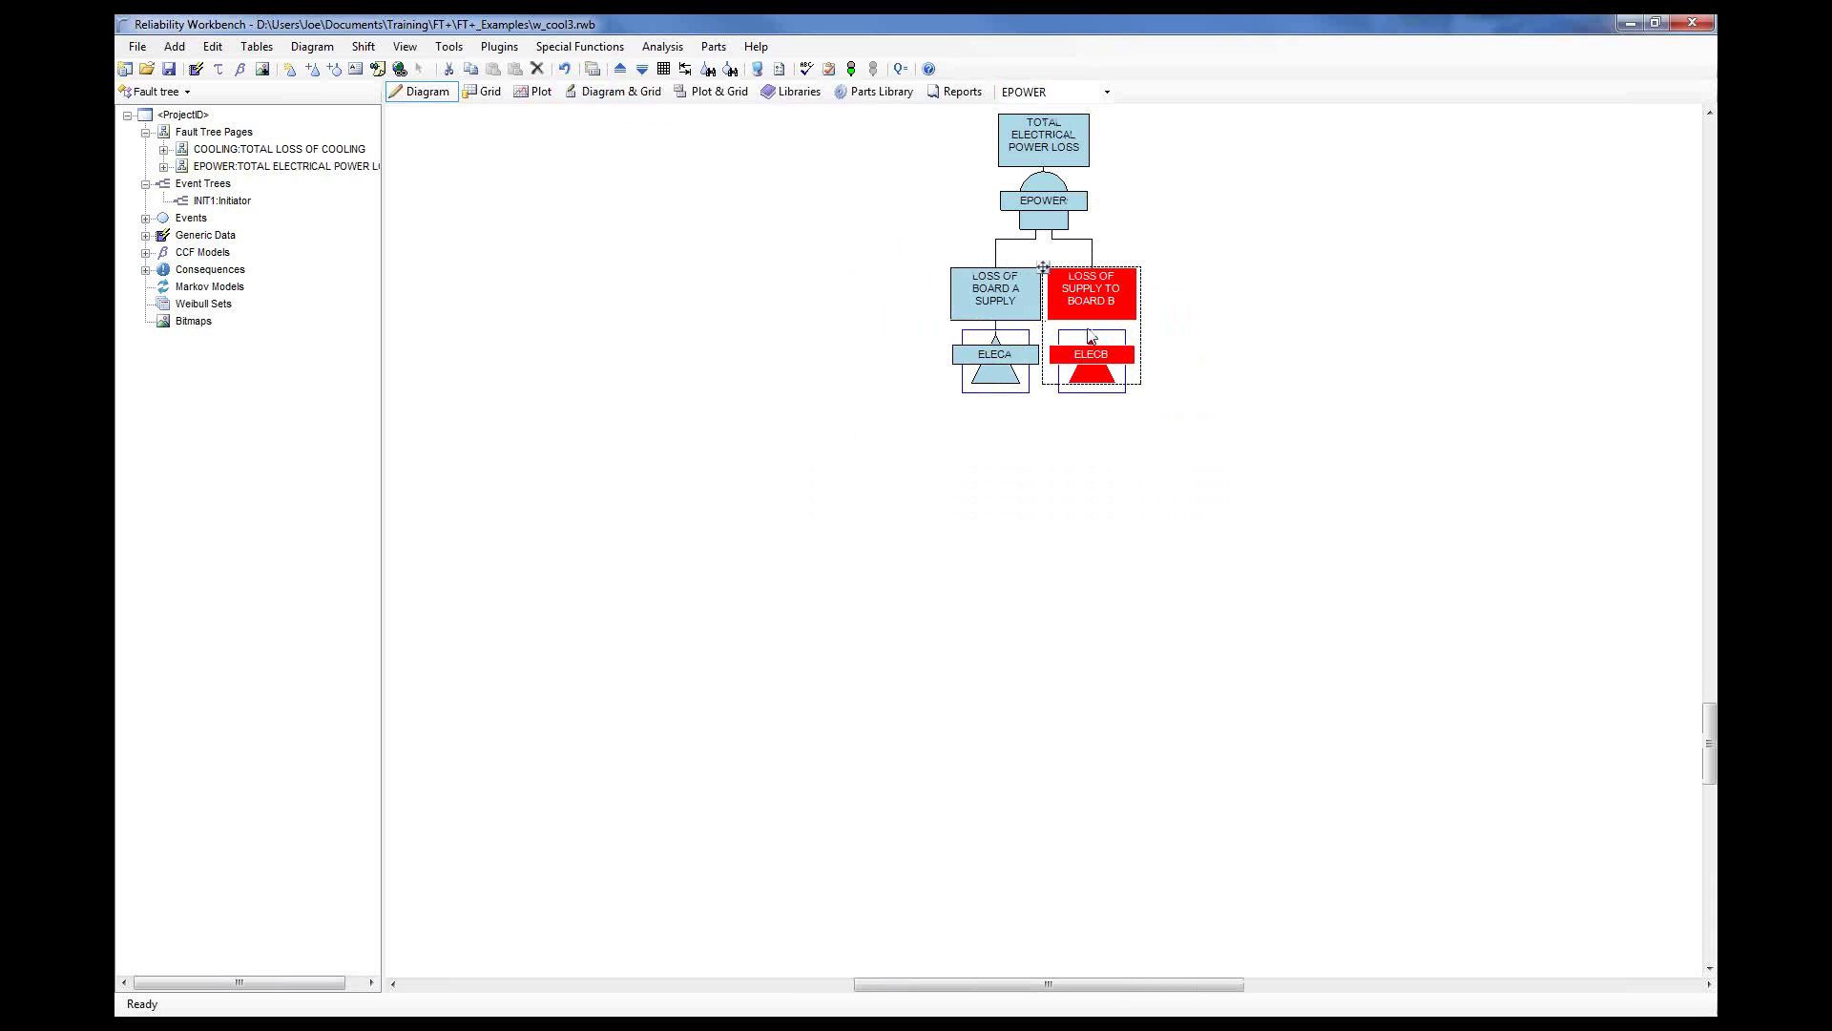
left_click(642, 69)
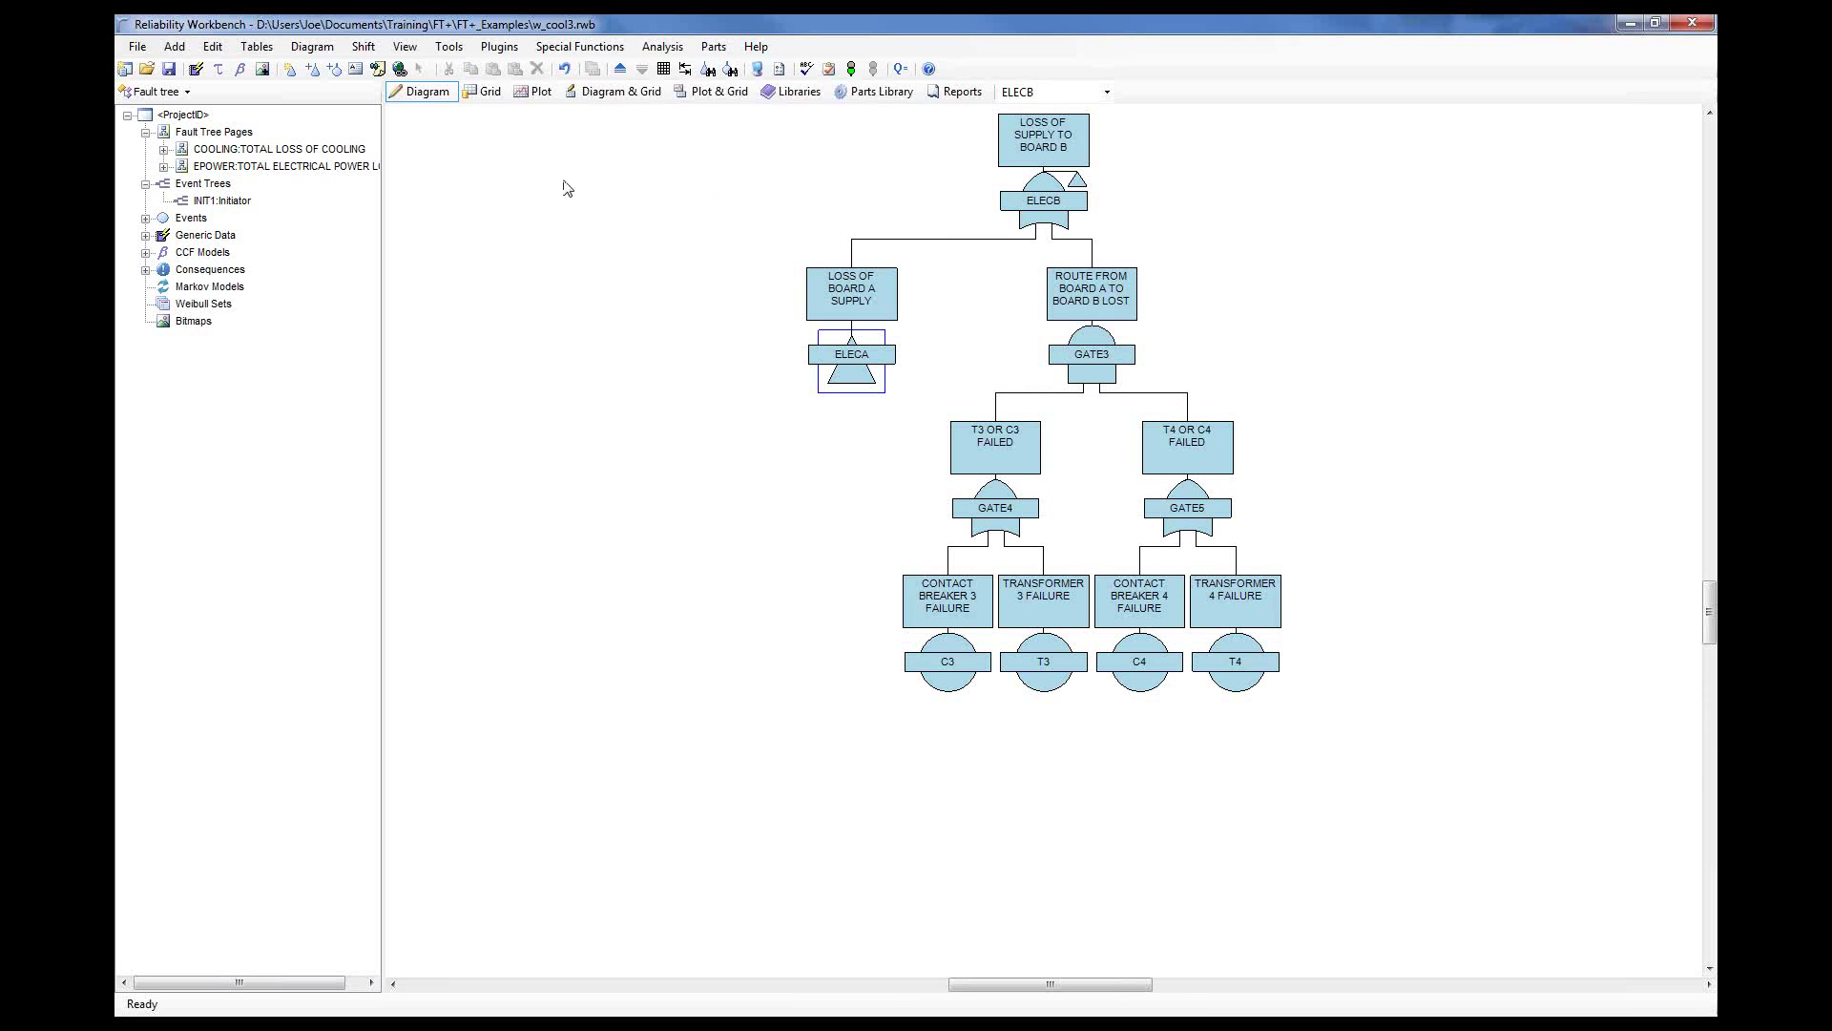
left_click(221, 200)
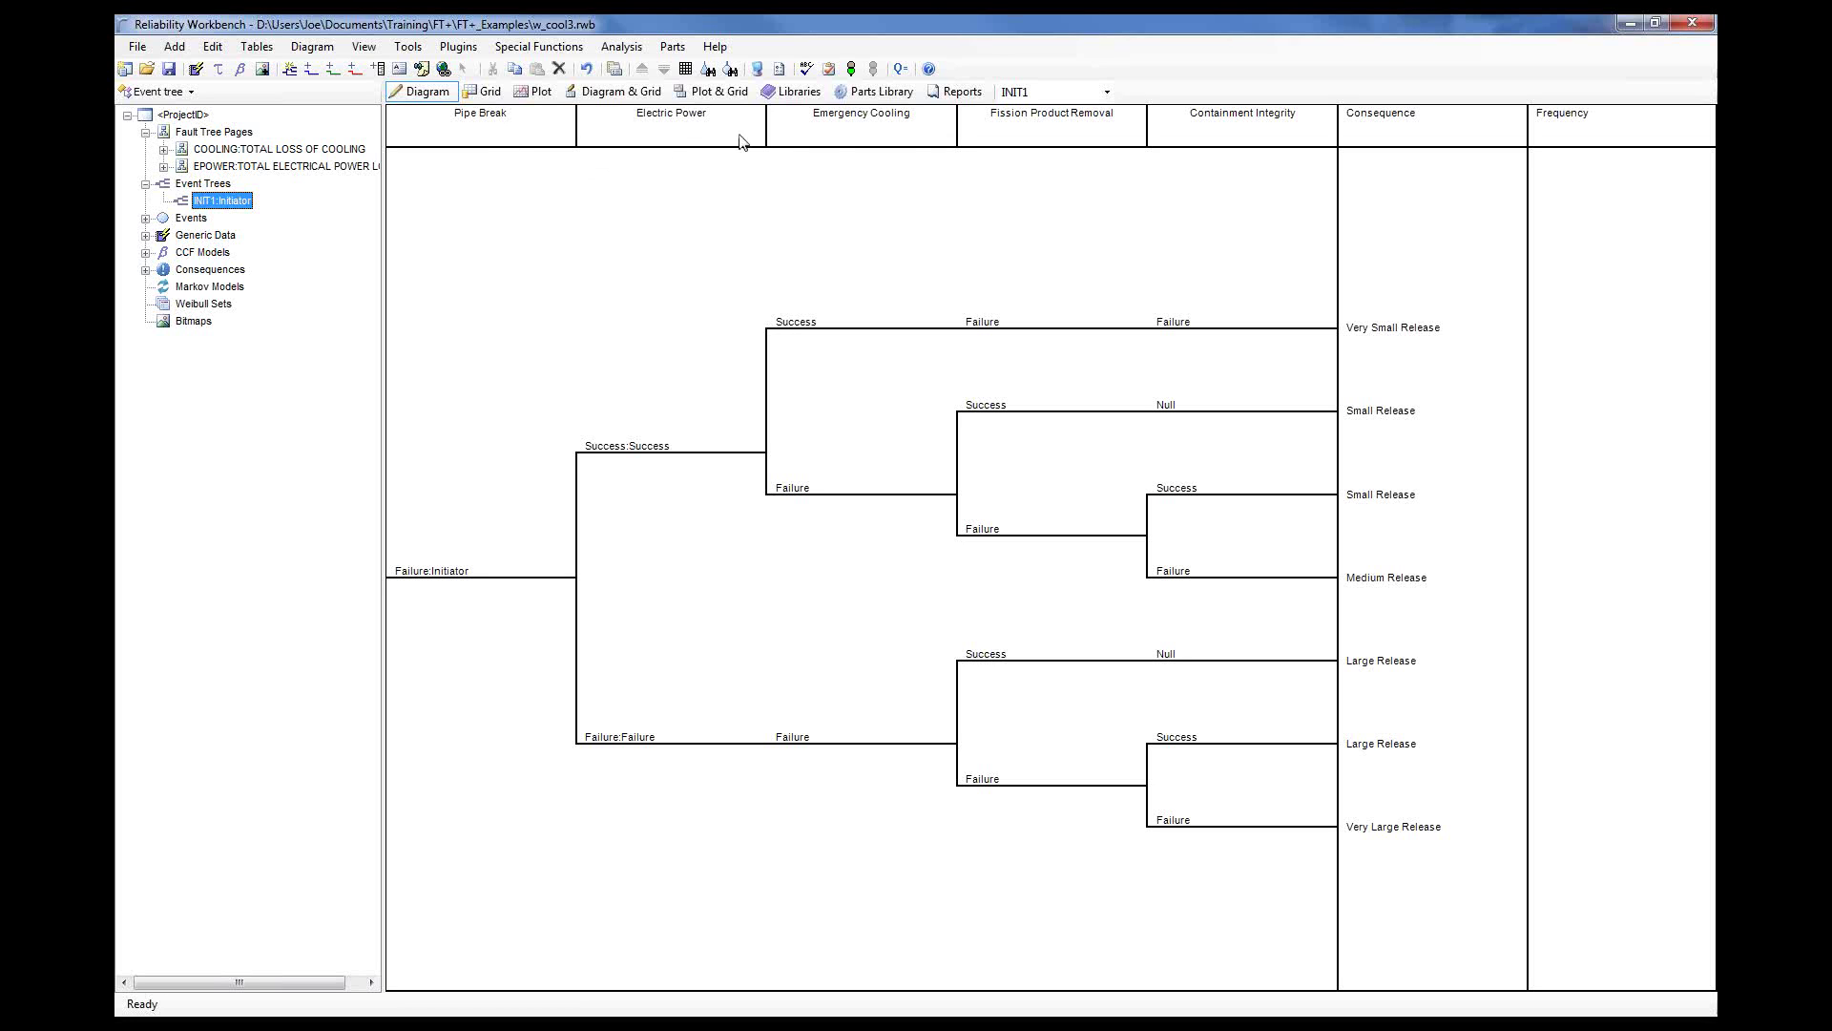
- Check the Emergency Cooling column and Very Small Release sequence, then expand Consequences in the project tree
left_click(796, 143)
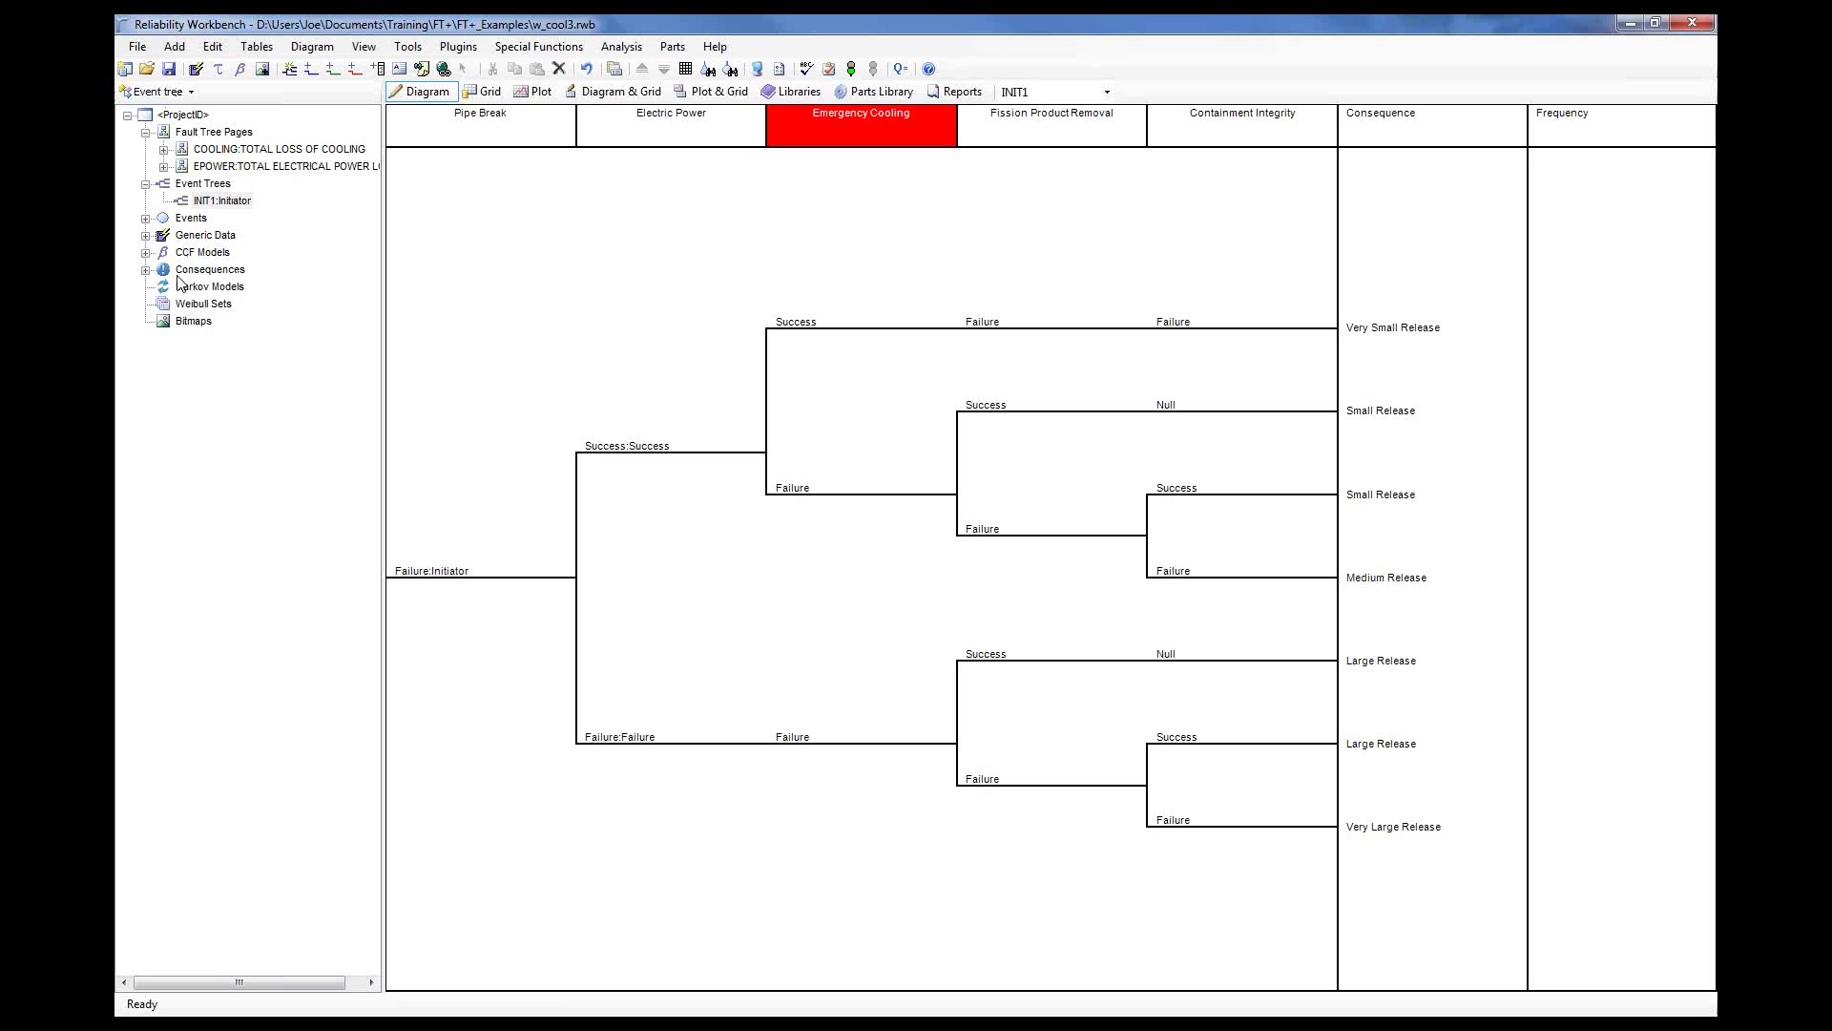
left_click(1409, 329)
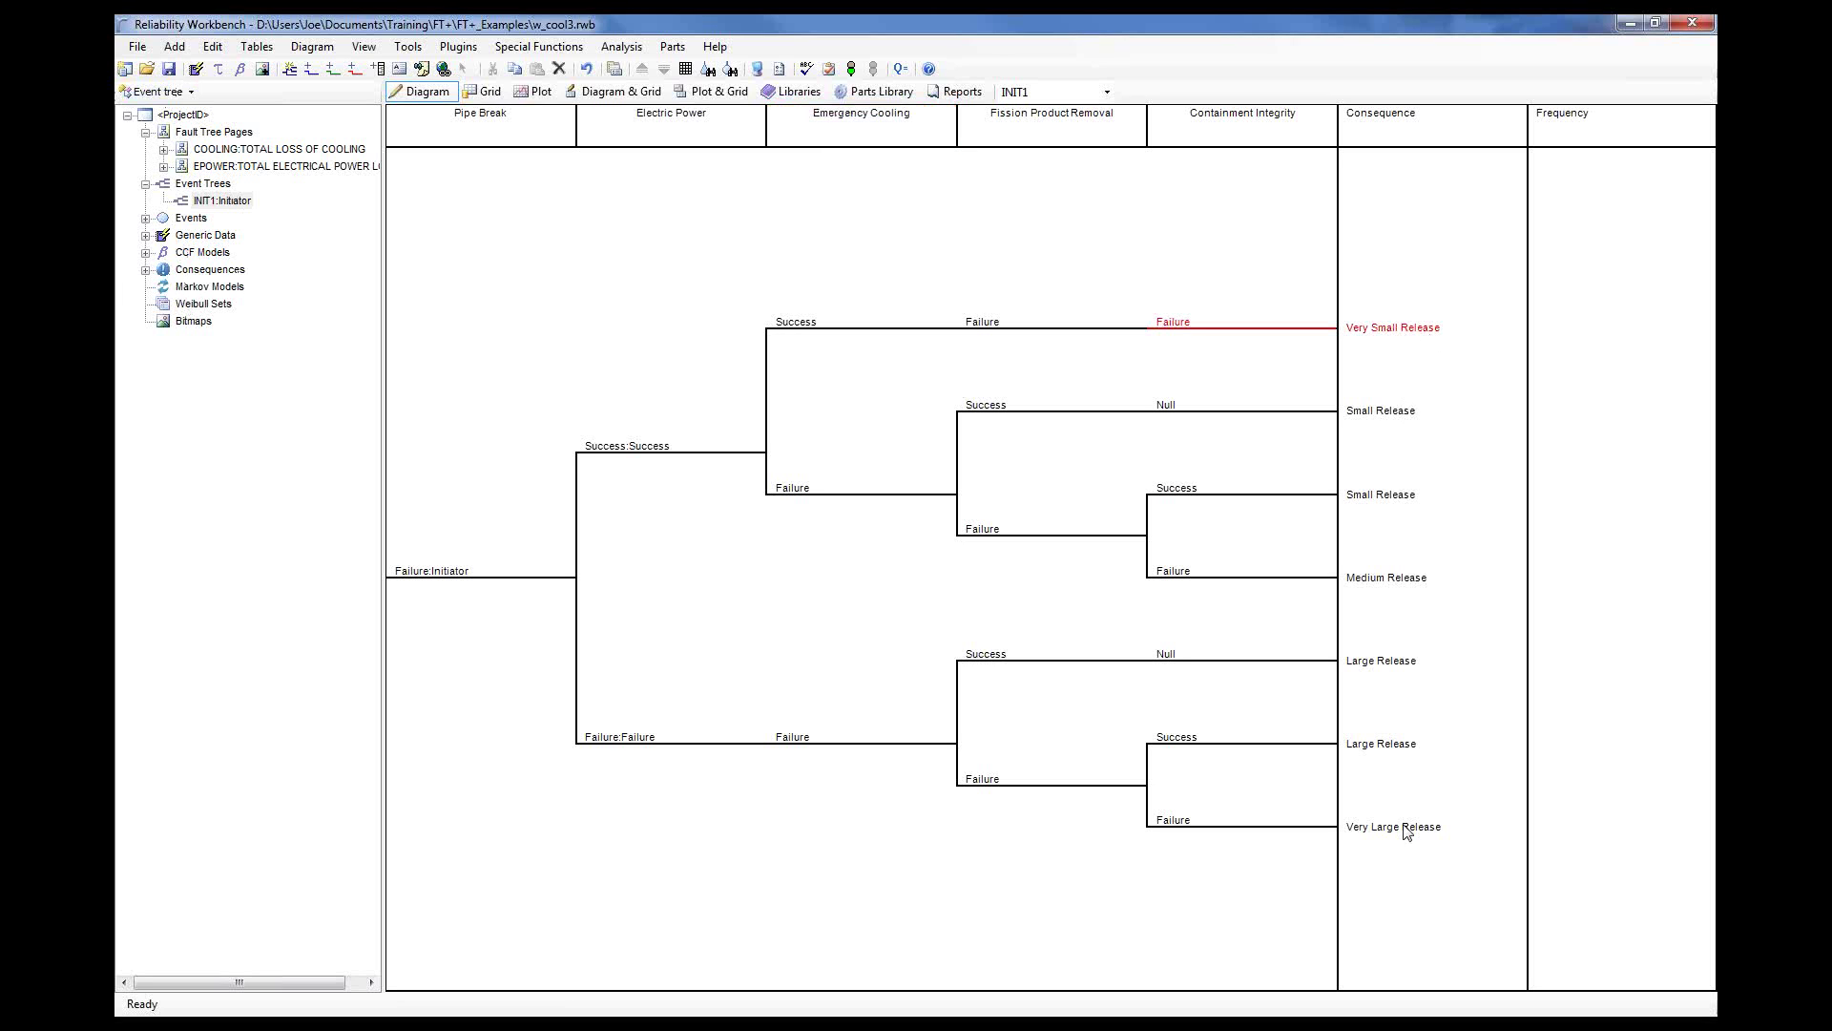
left_click(146, 271)
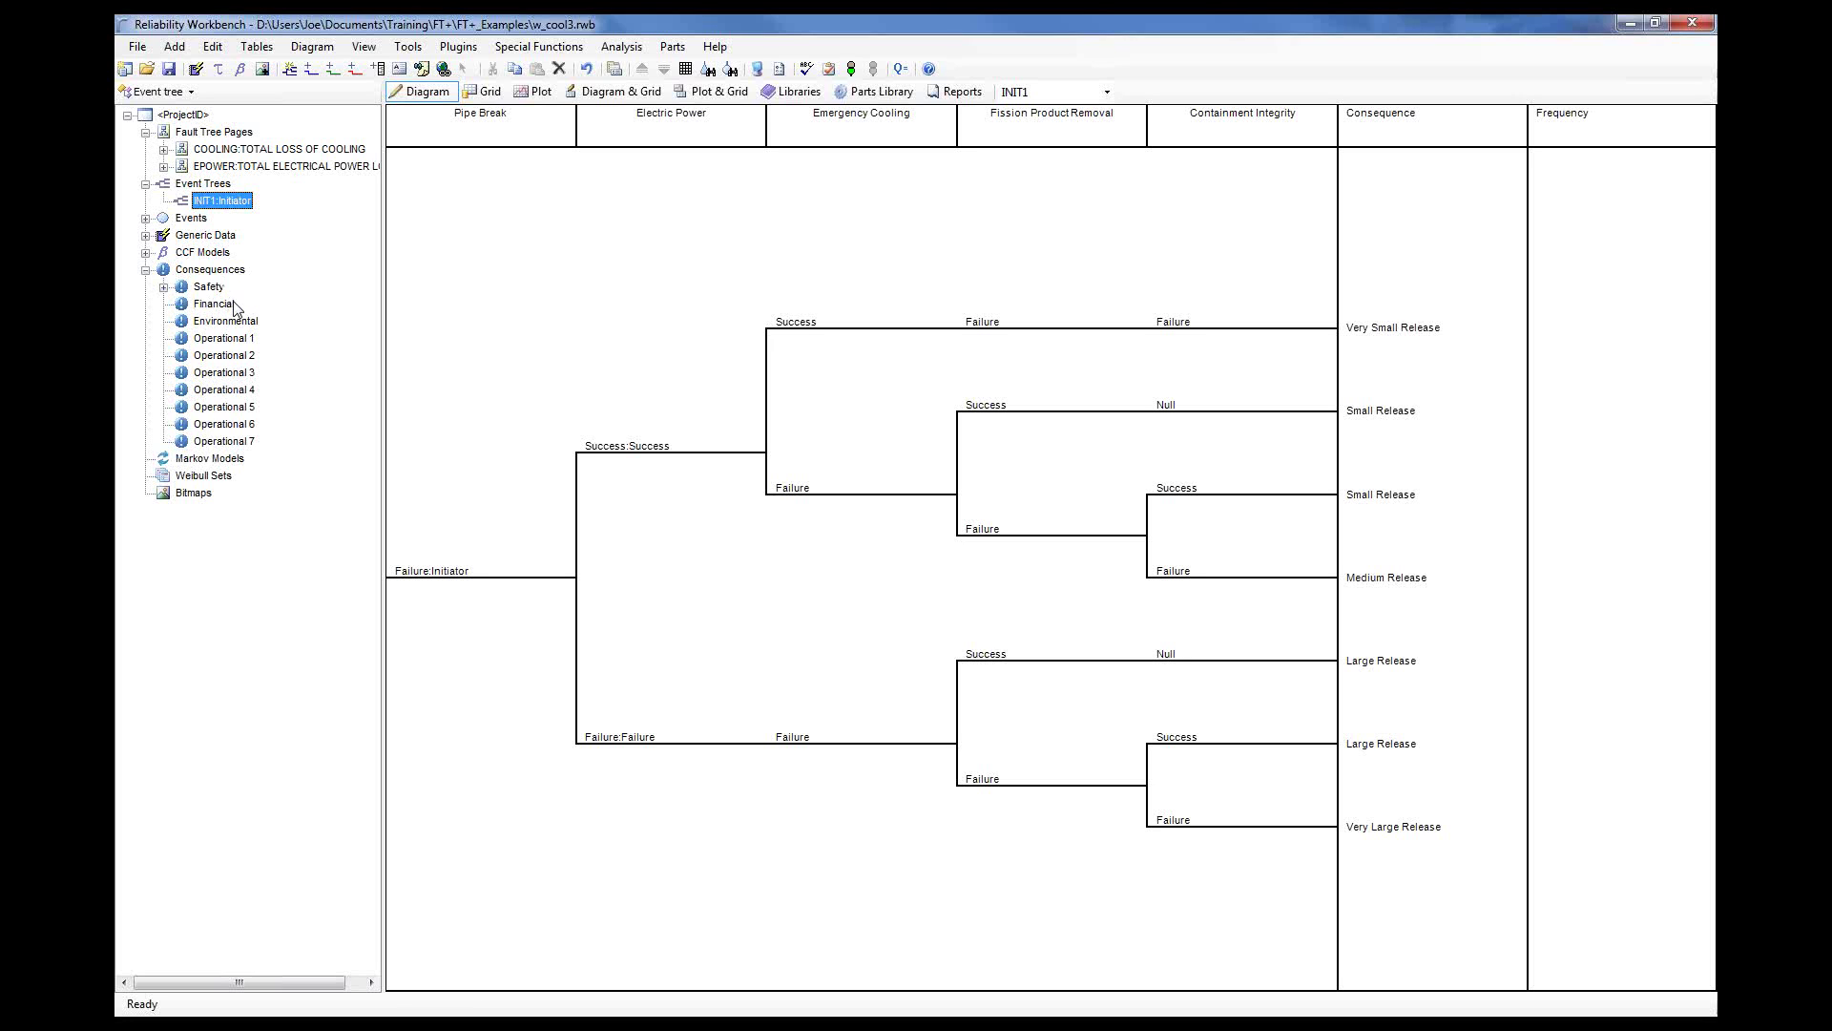
- Expand Safety to list VSMALL, SMALL, MEDIUM, LARGE, VLARGE, NONE and CONS1
left_click(164, 287)
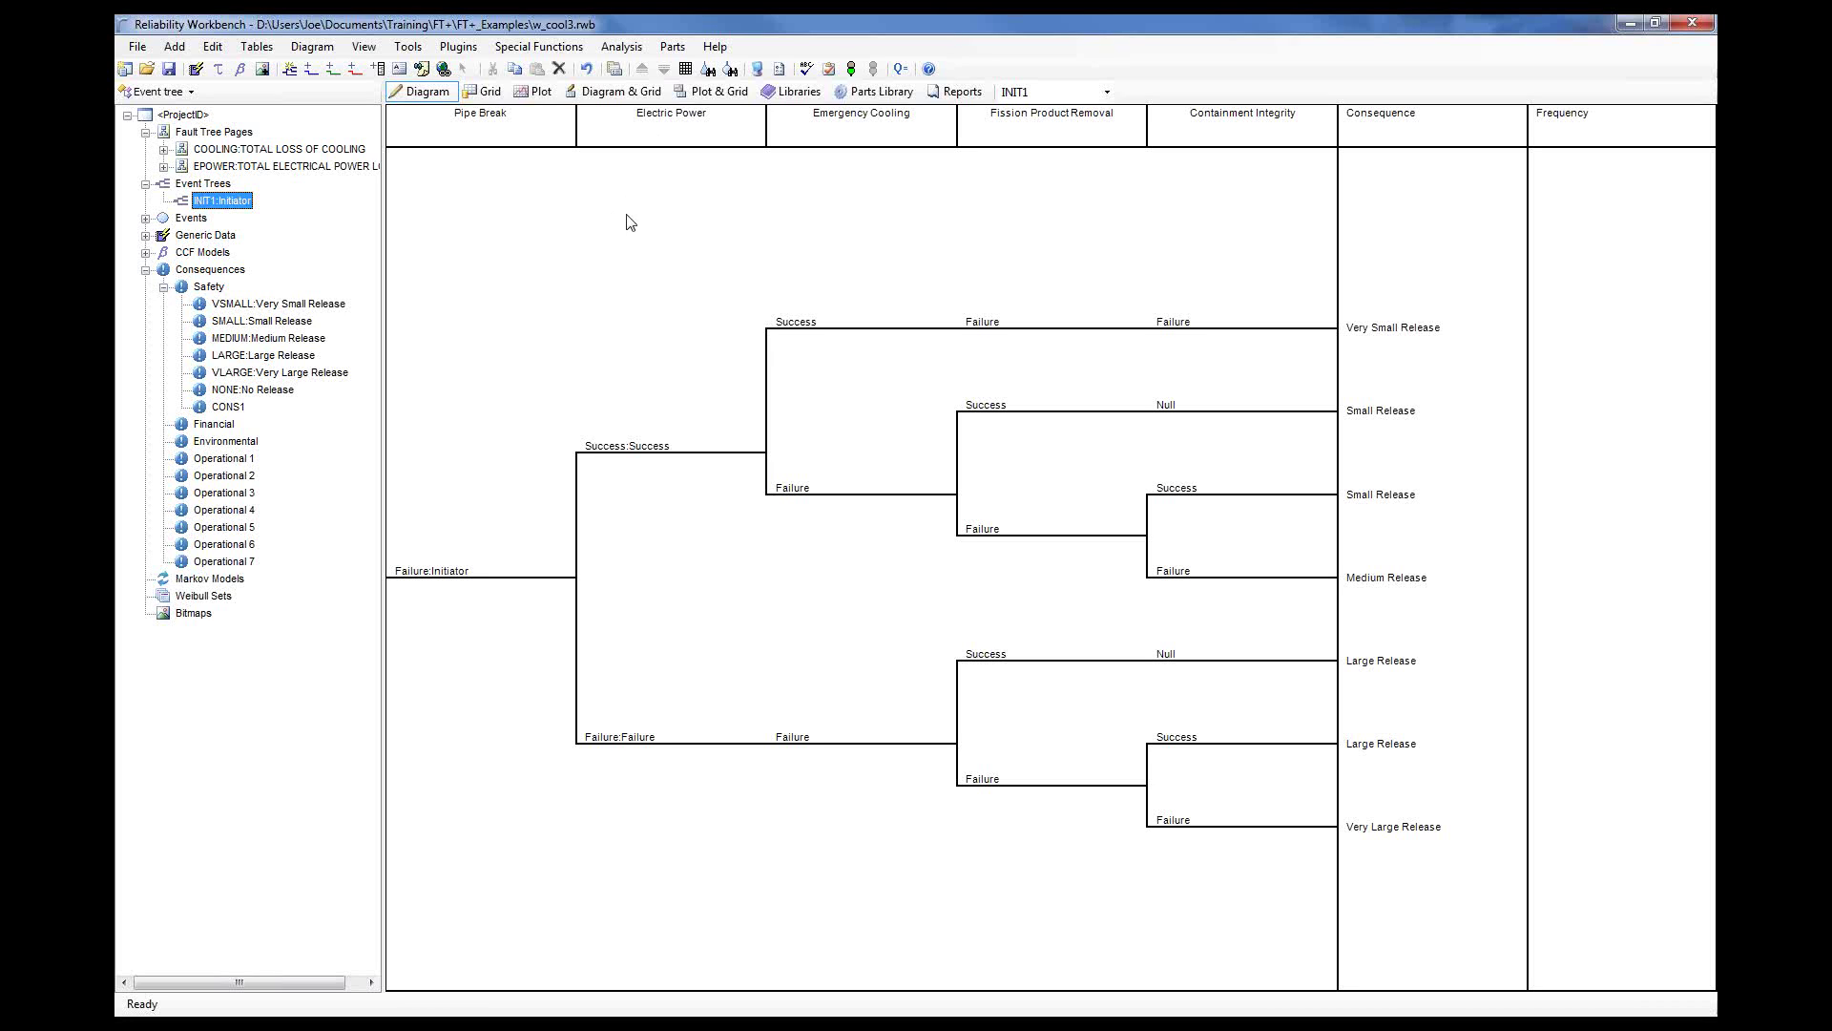
left_click(683, 125)
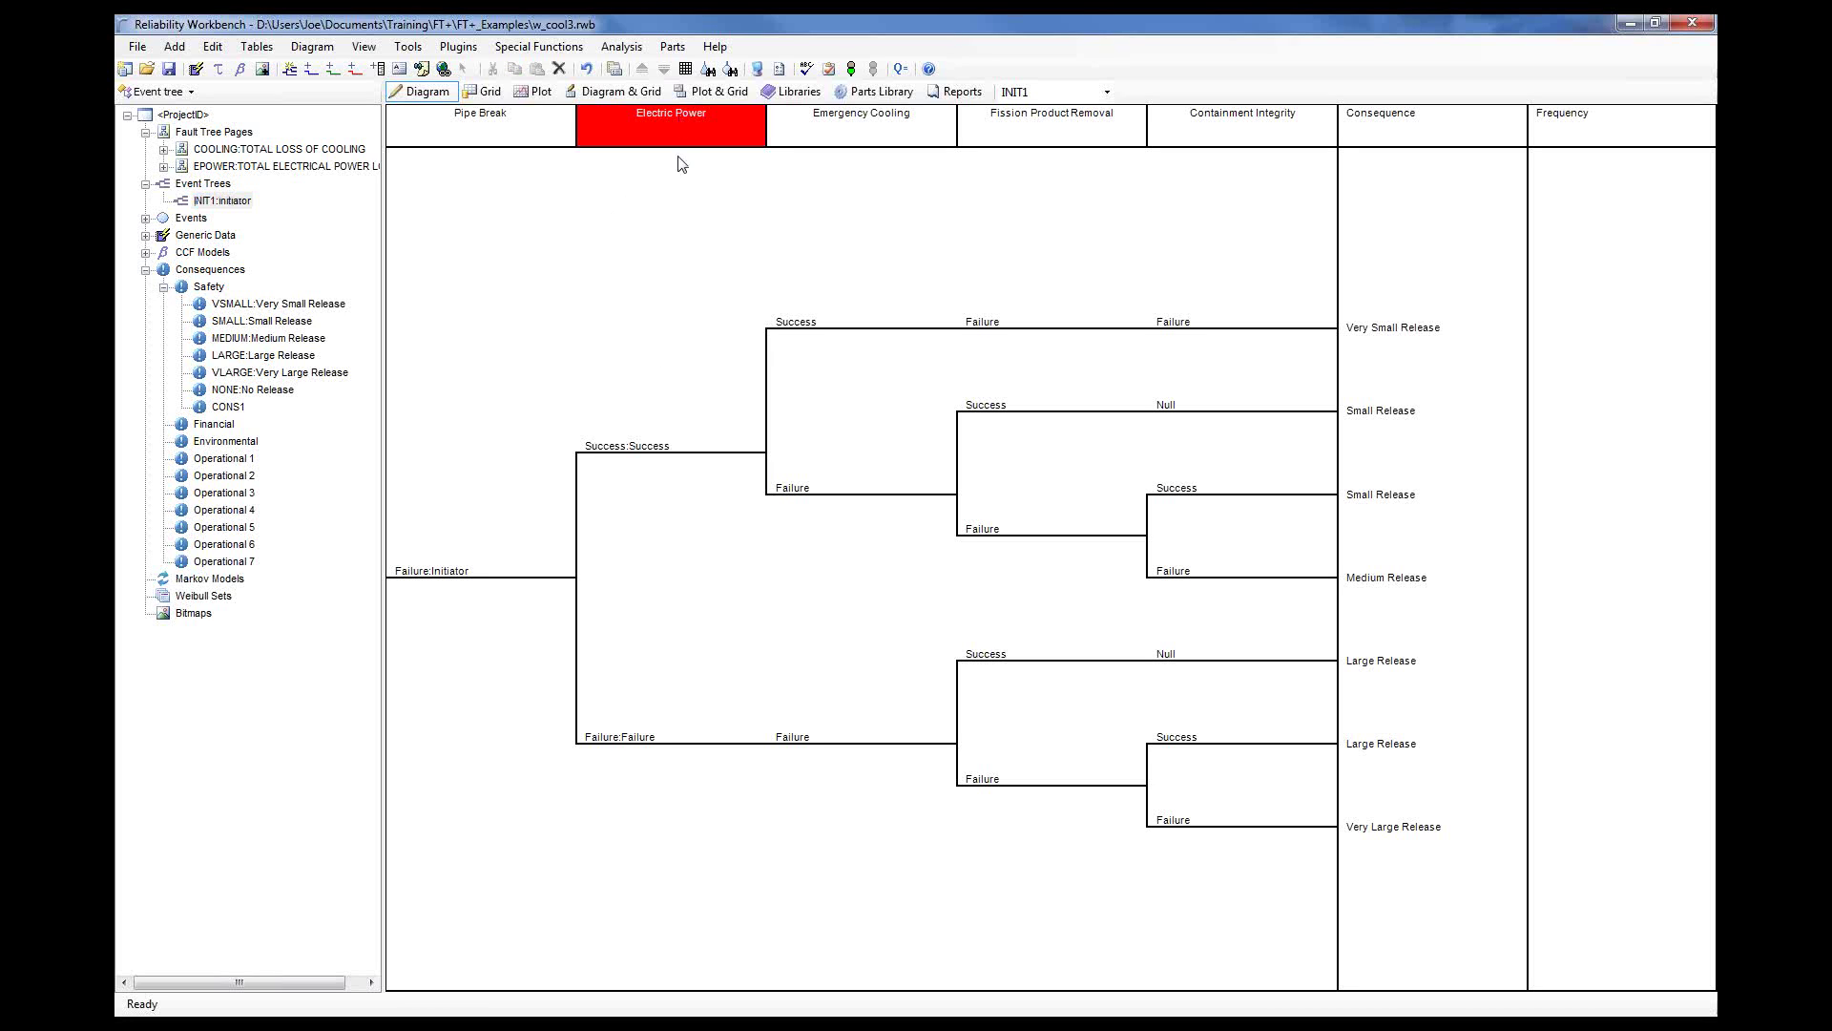
left_click(643, 455)
left_click(657, 741)
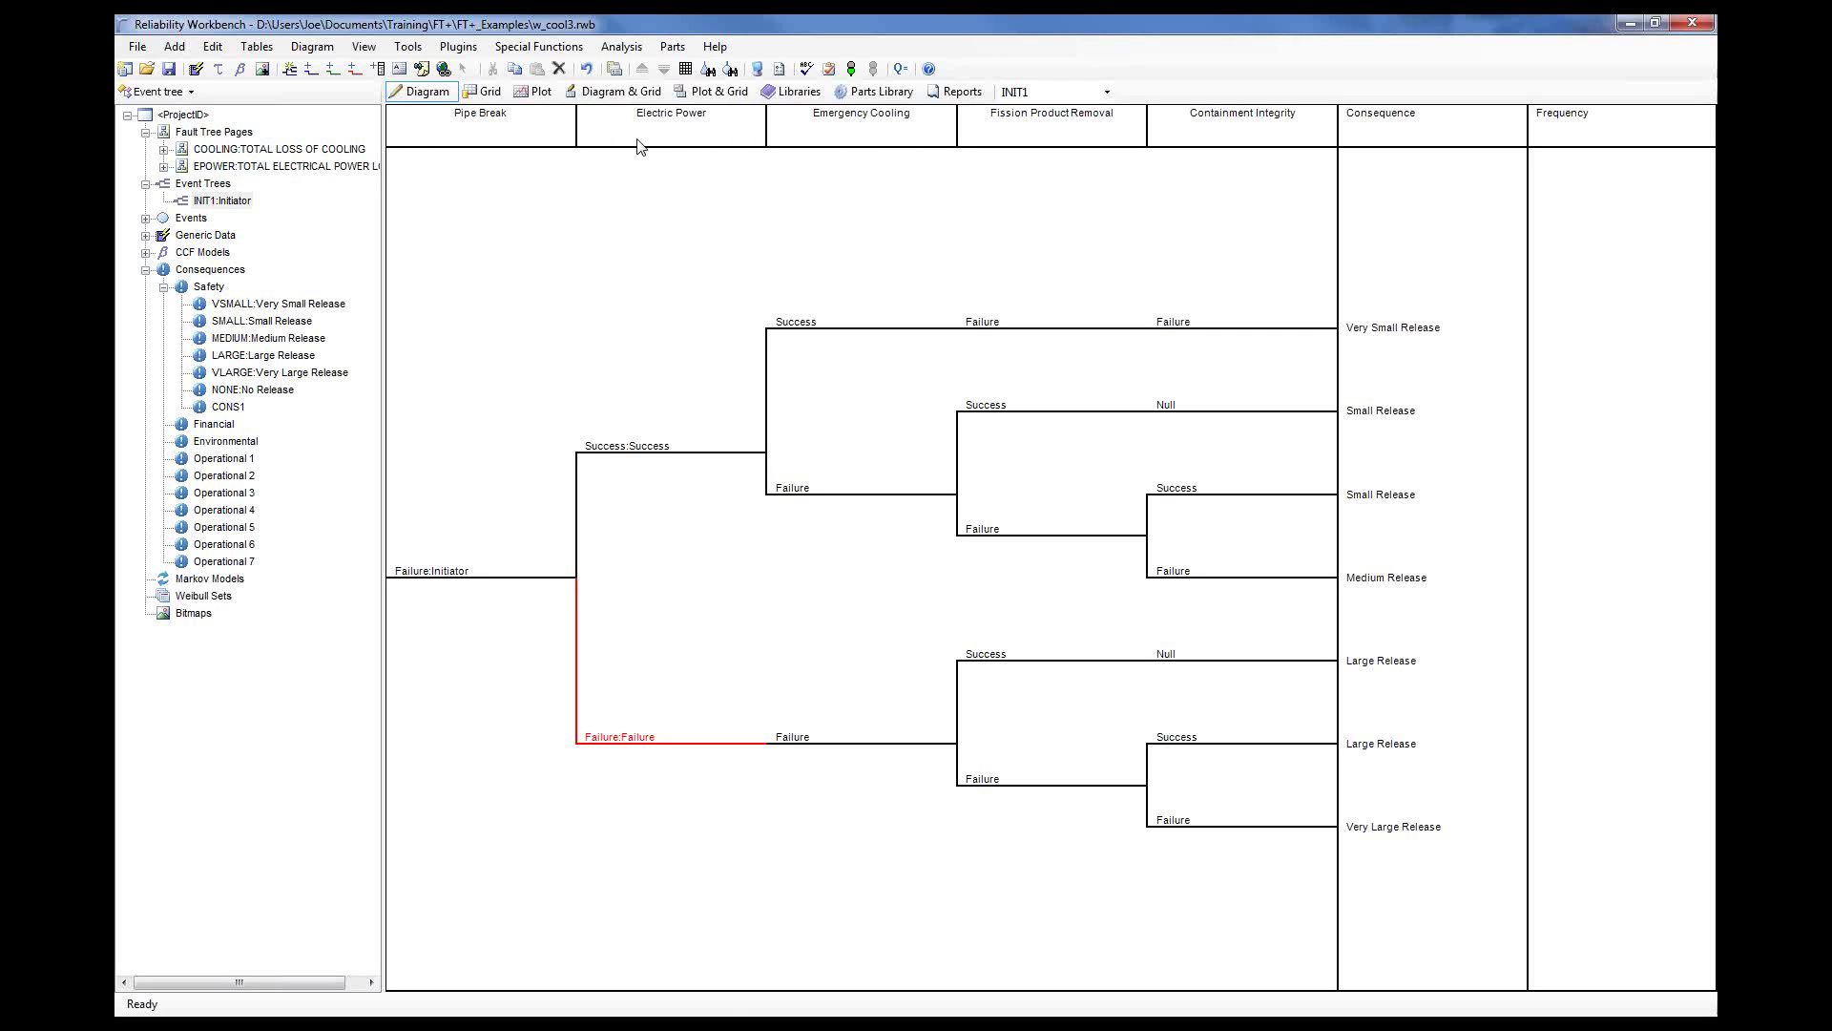
double_click(673, 124)
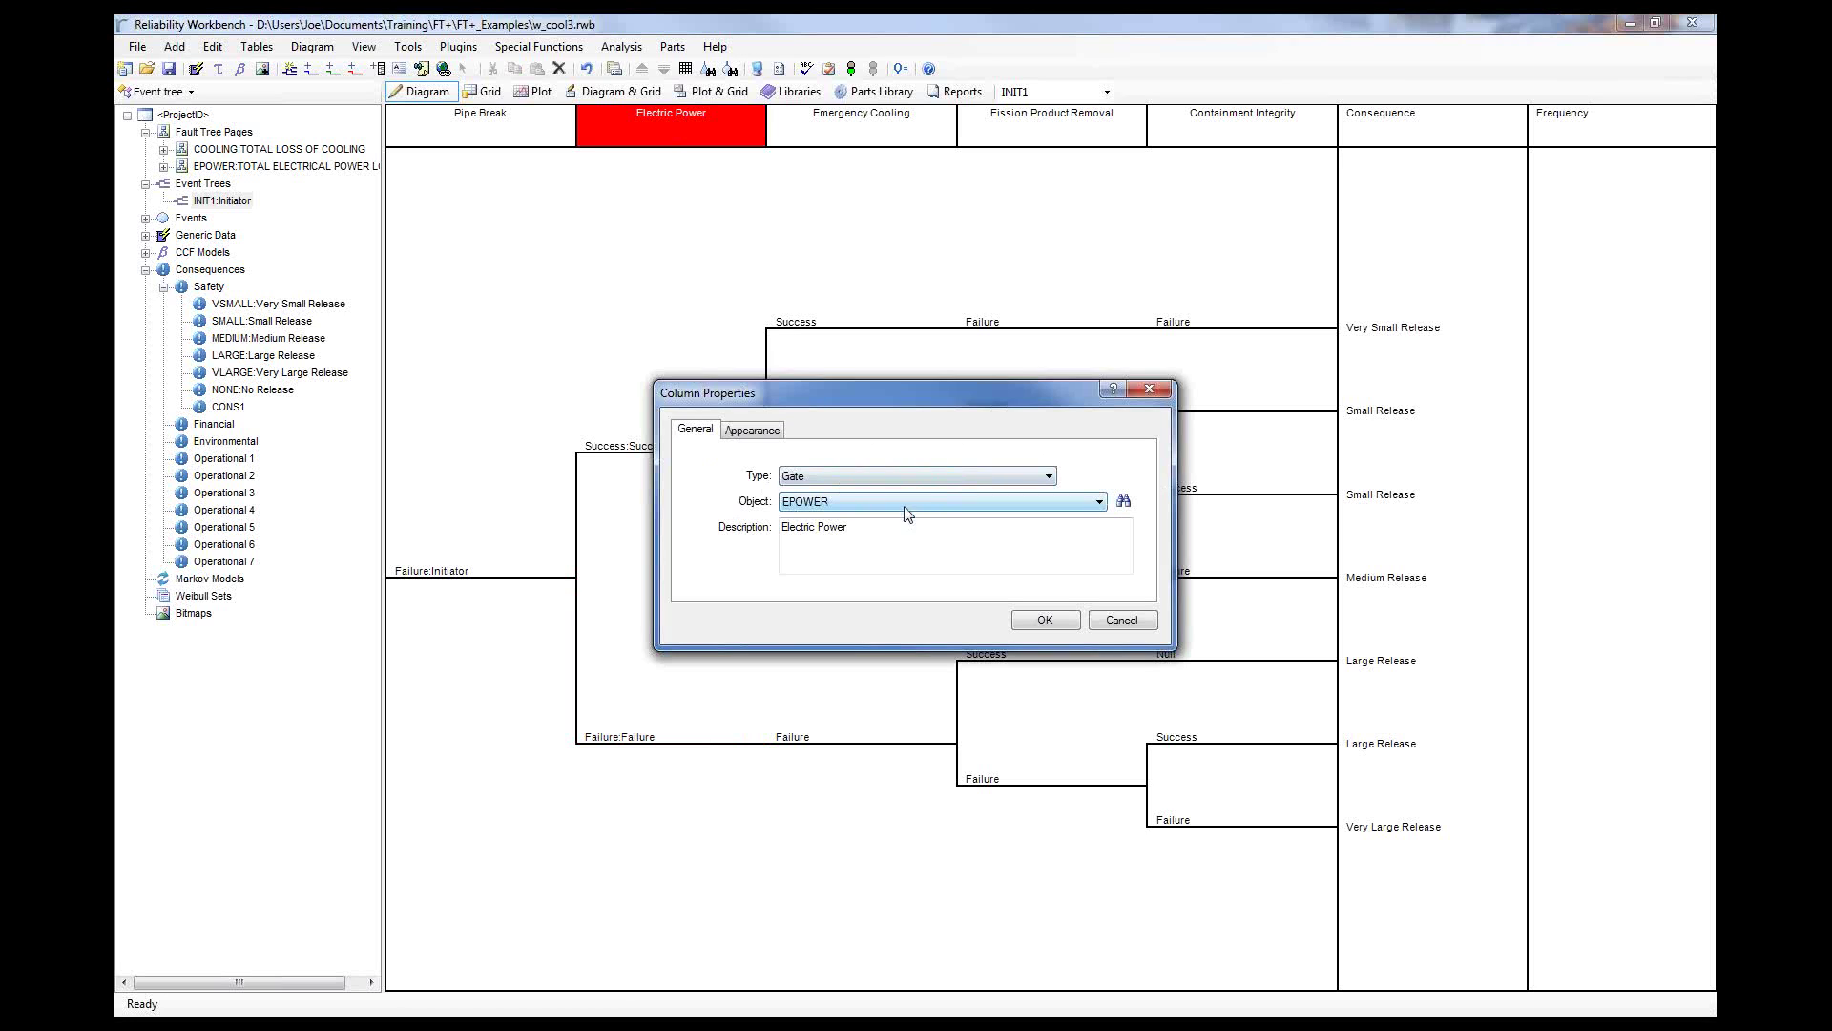
left_click(1121, 621)
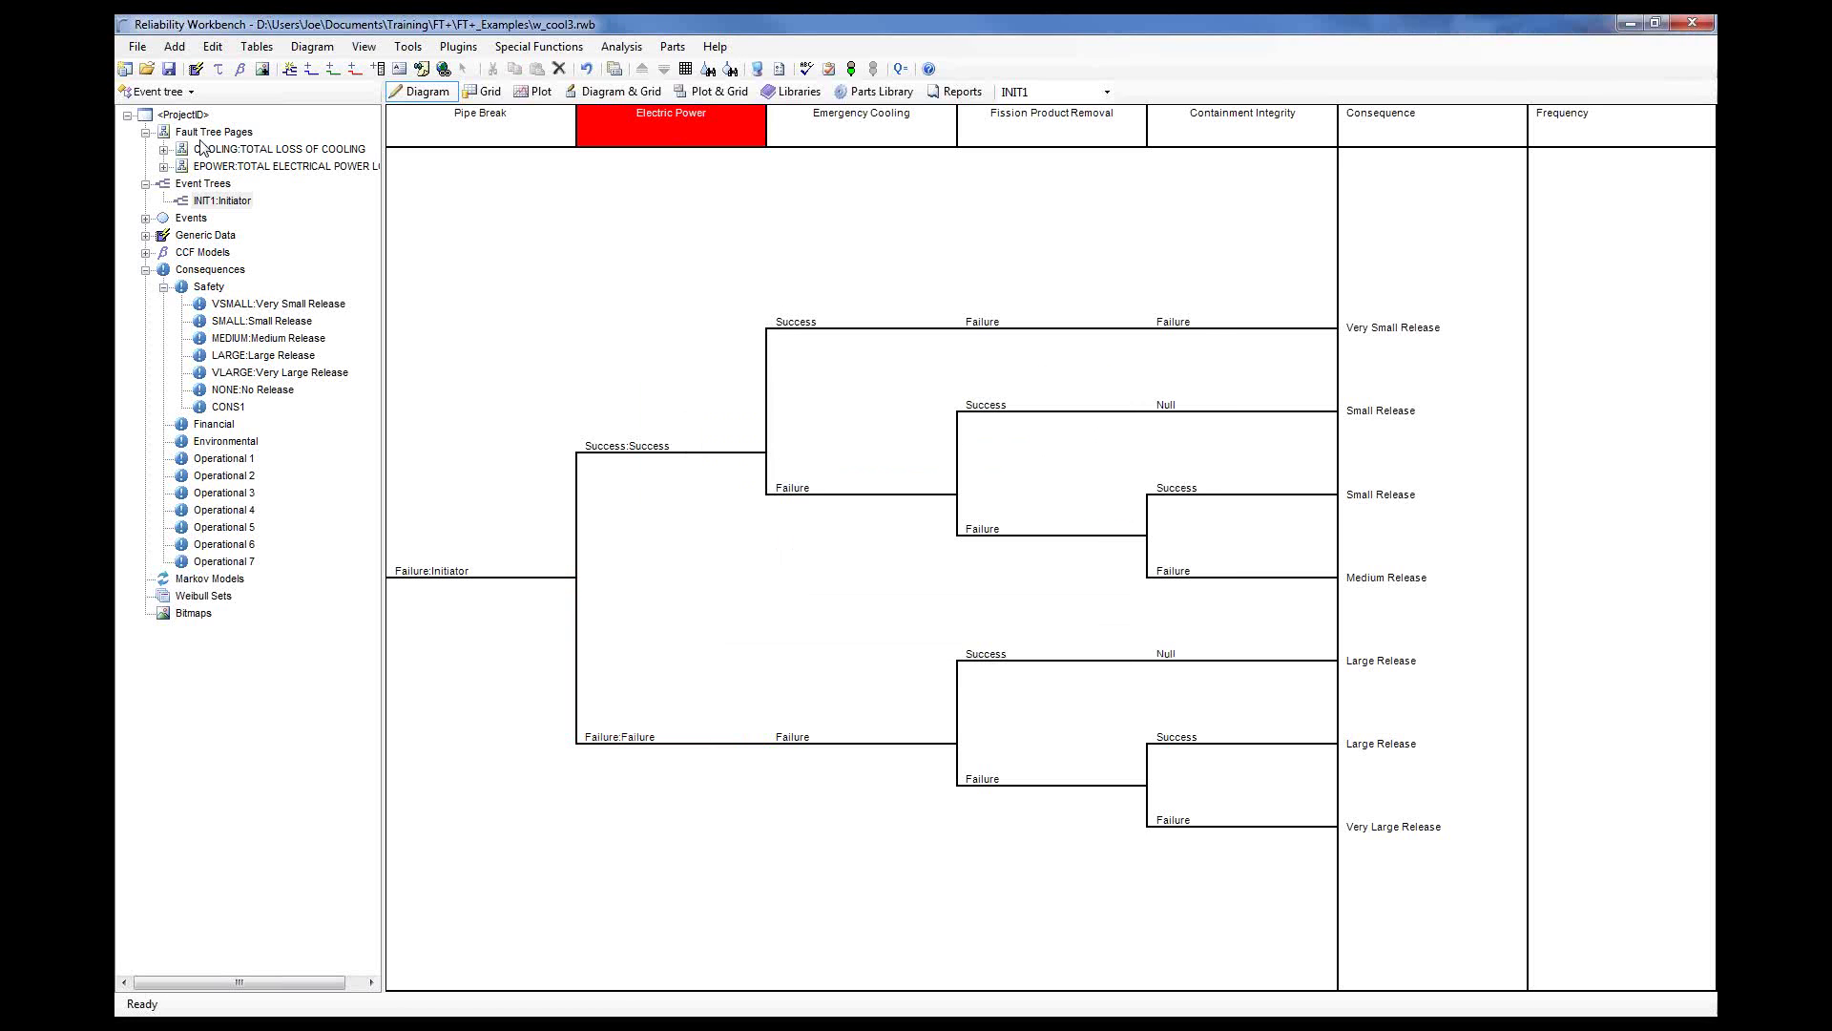
left_click(186, 157)
left_click(1412, 831)
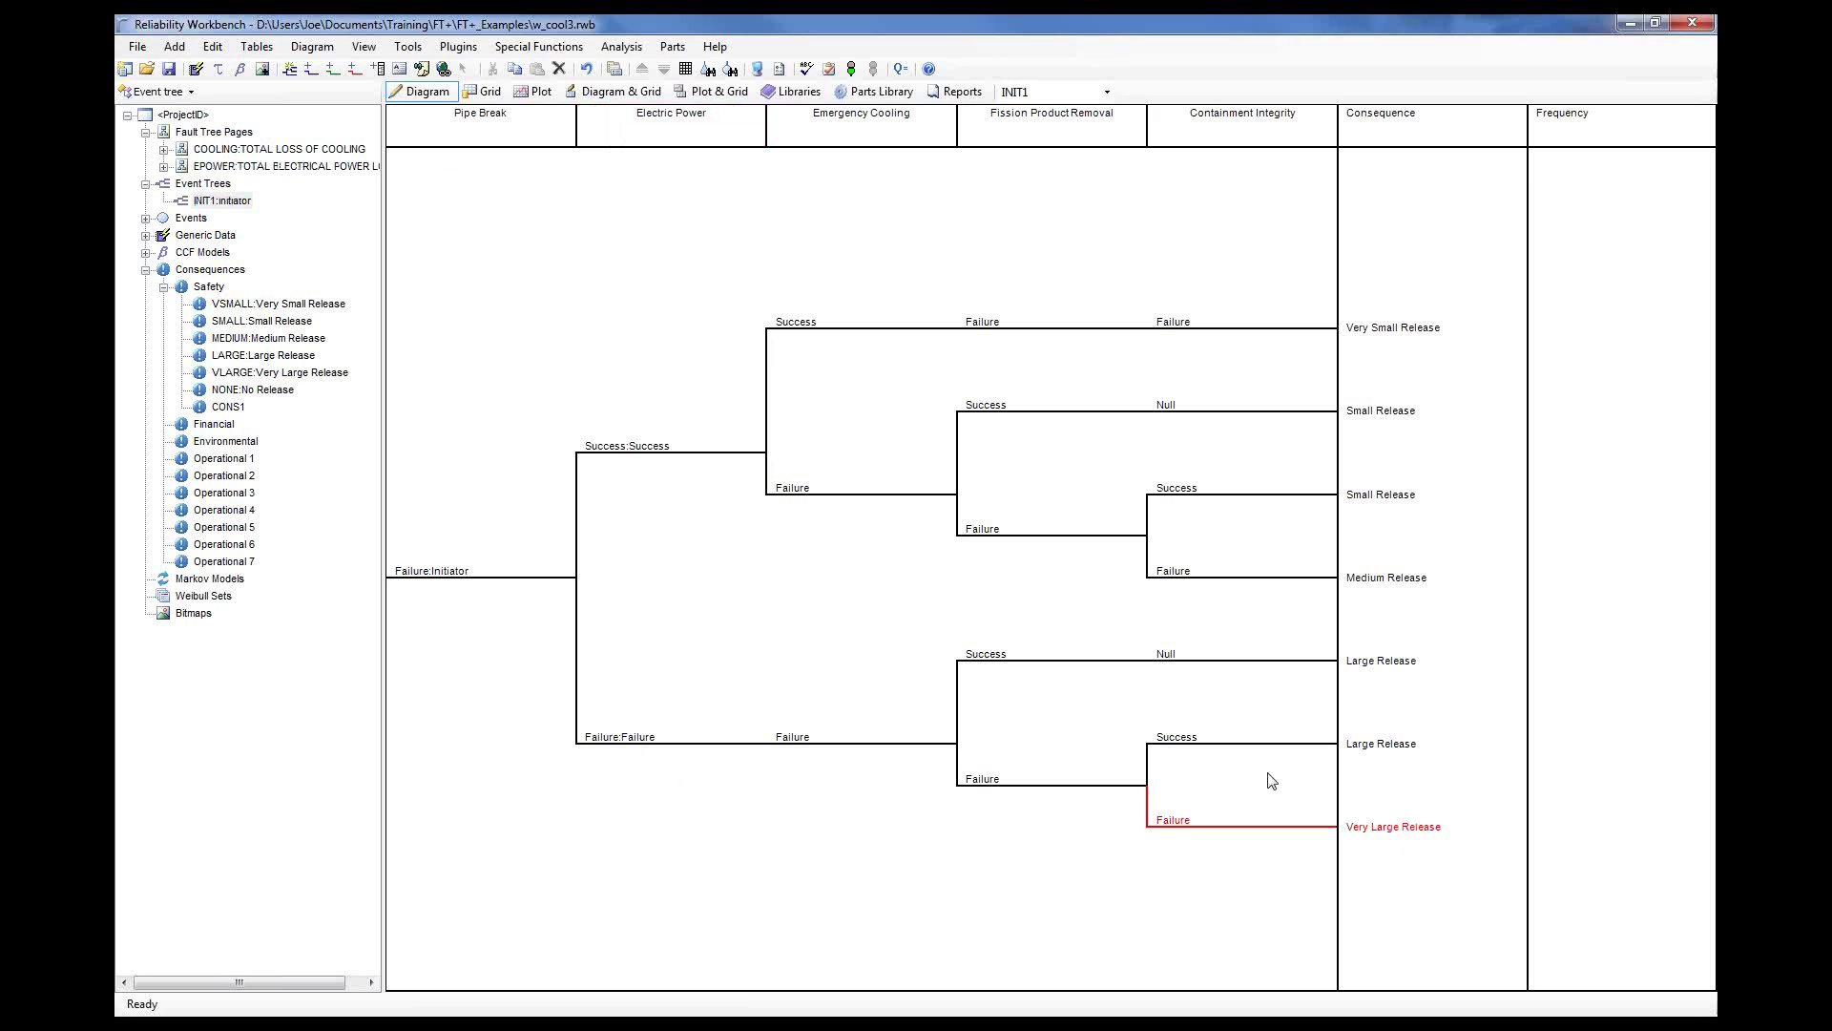
left_click(1384, 749)
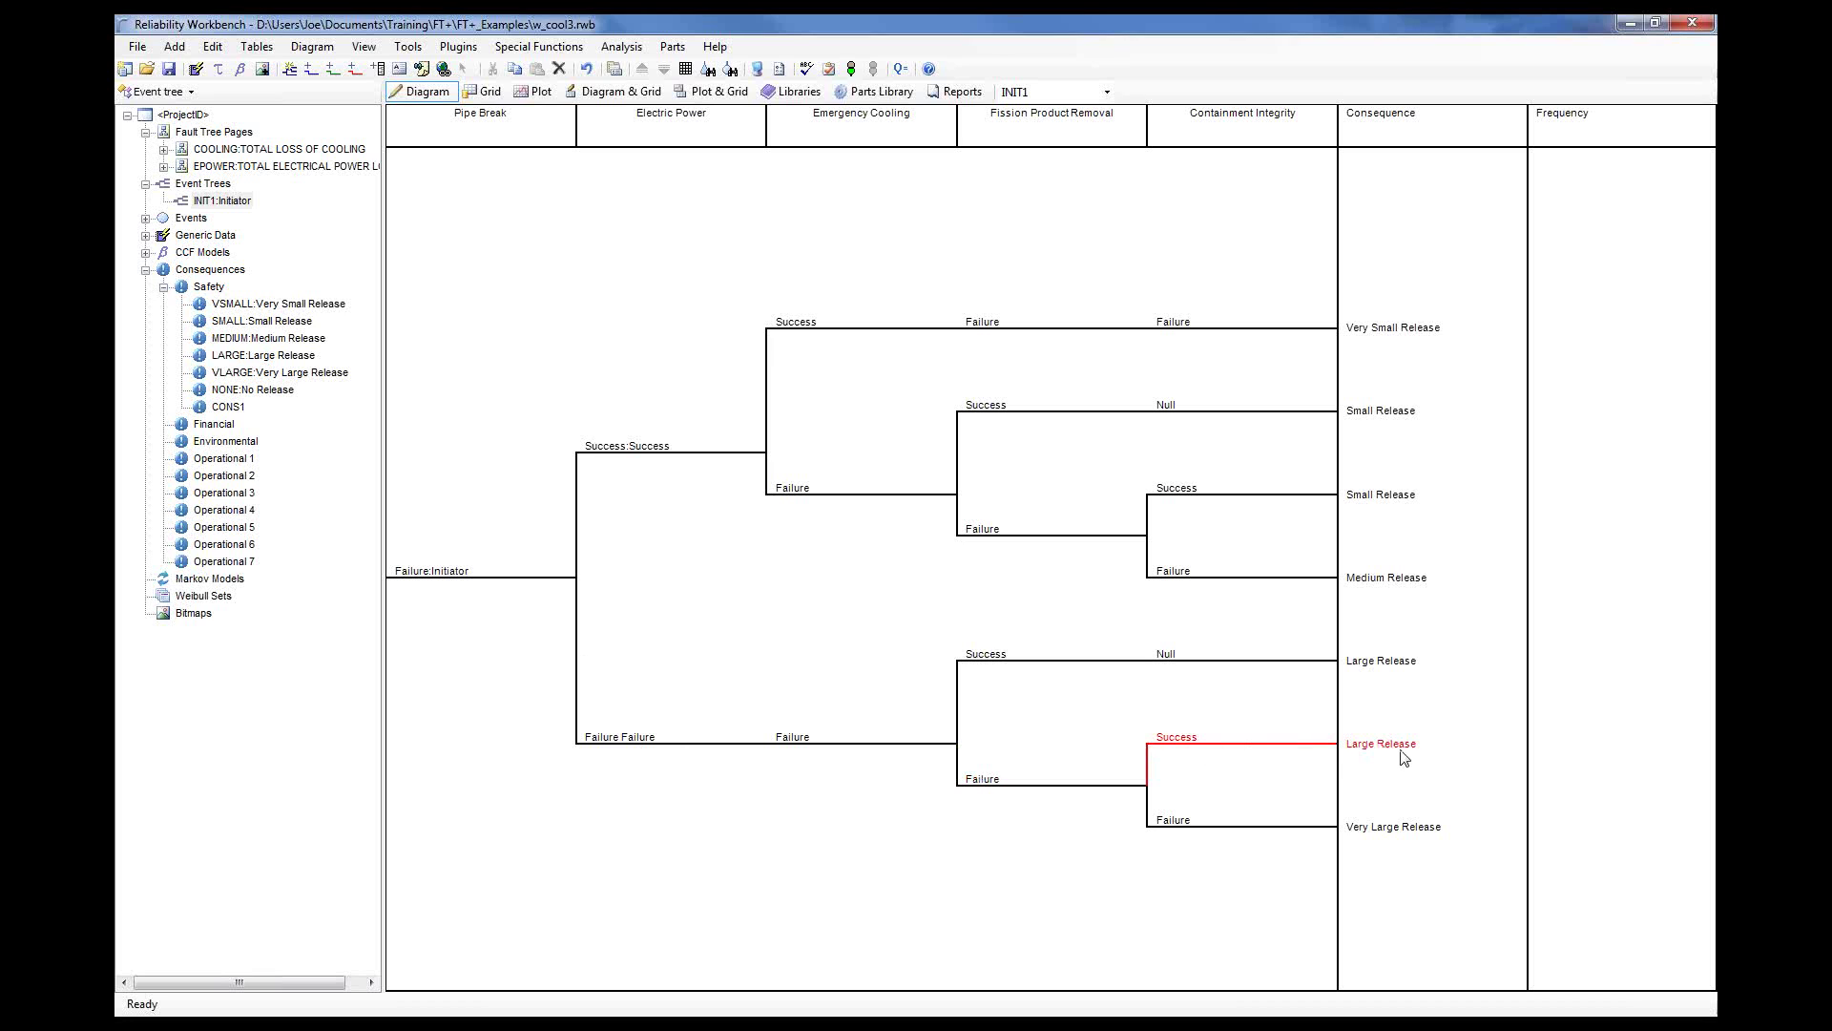
left_click(1388, 827)
- In custom sets generation options, turn off gate modularisation and use Optimum upper bound for both tree types
left_click(781, 70)
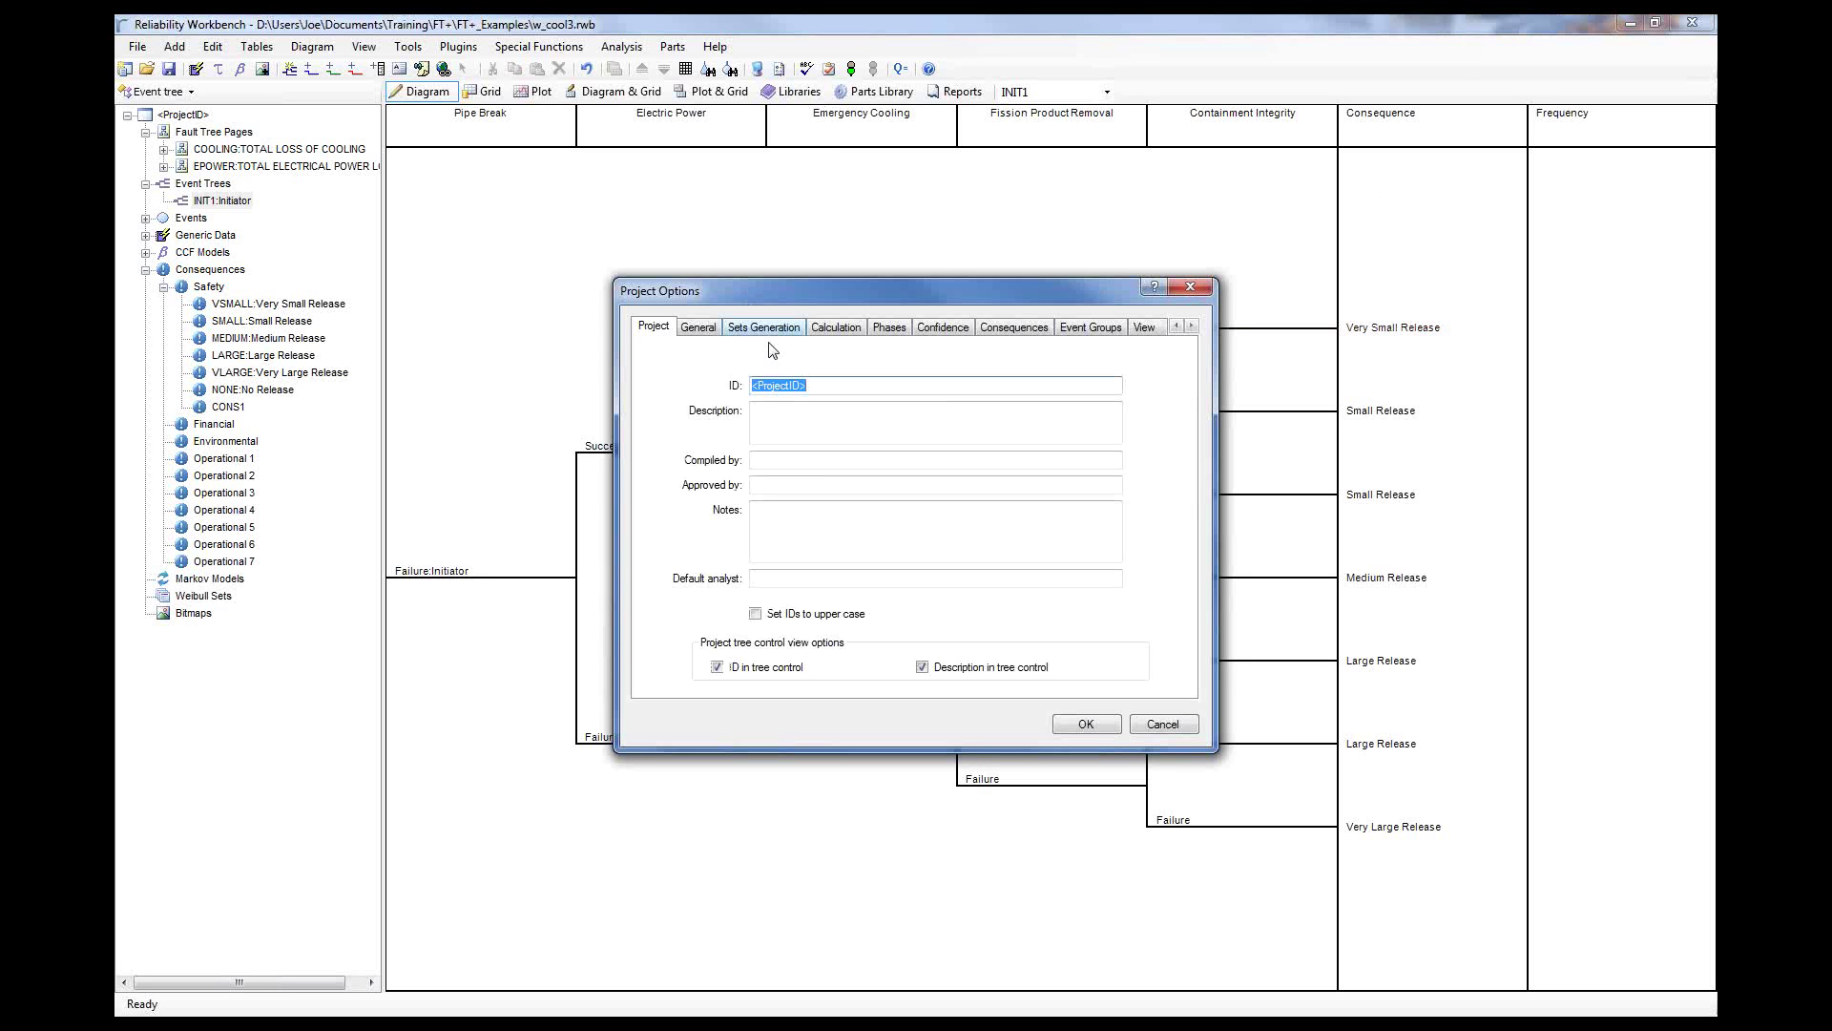
left_click(775, 327)
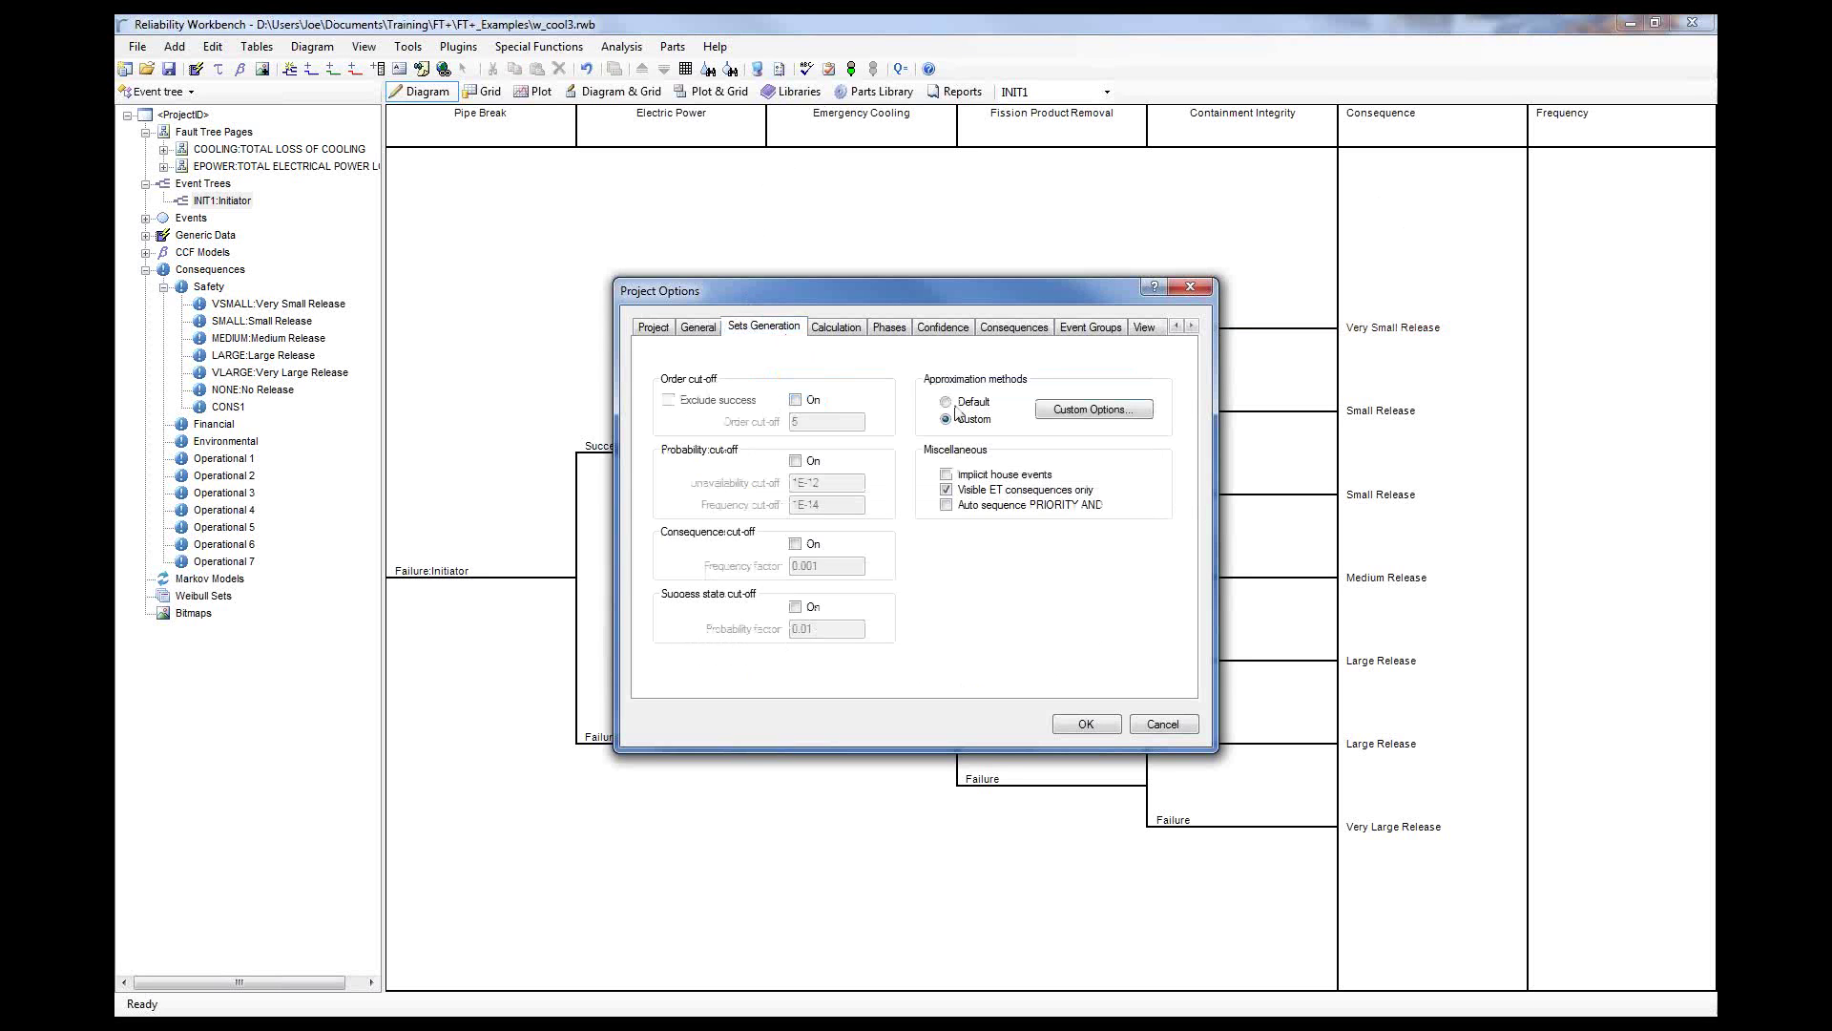
left_click(1105, 415)
left_click(980, 588)
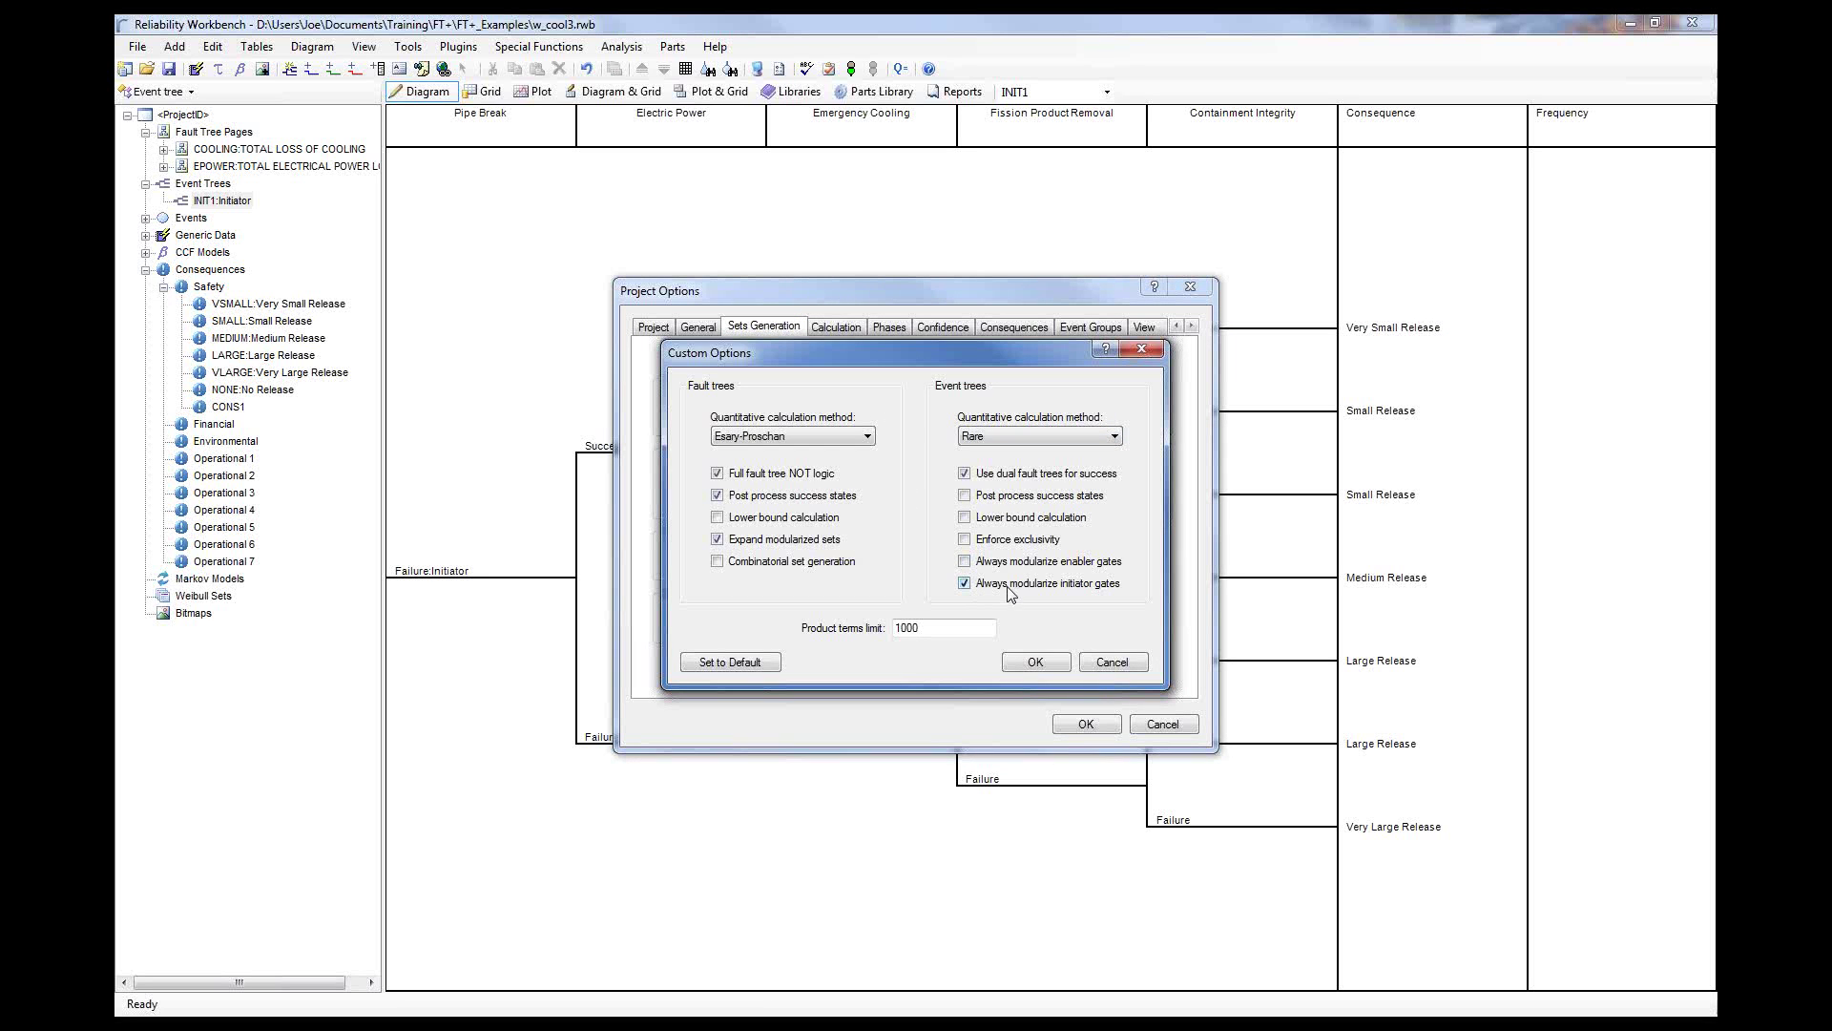
left_click(1013, 565)
left_click(1065, 437)
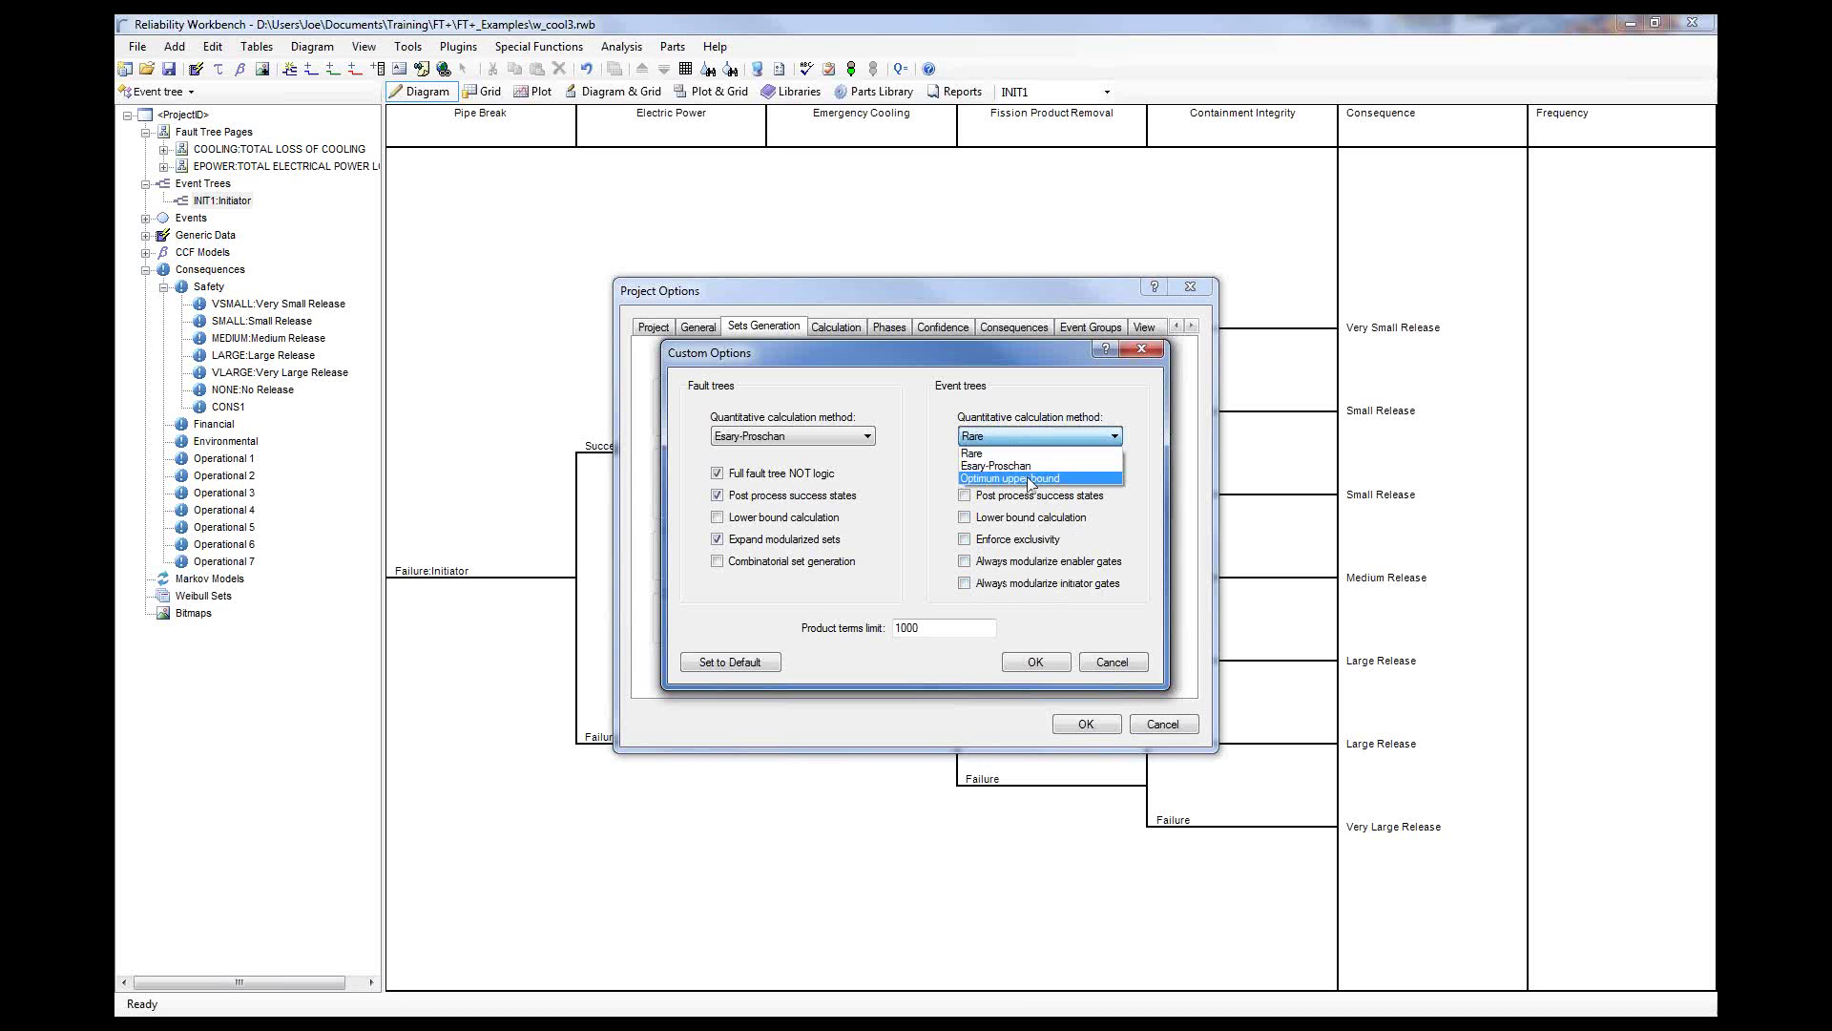
left_click(1027, 479)
left_click(804, 437)
left_click(791, 478)
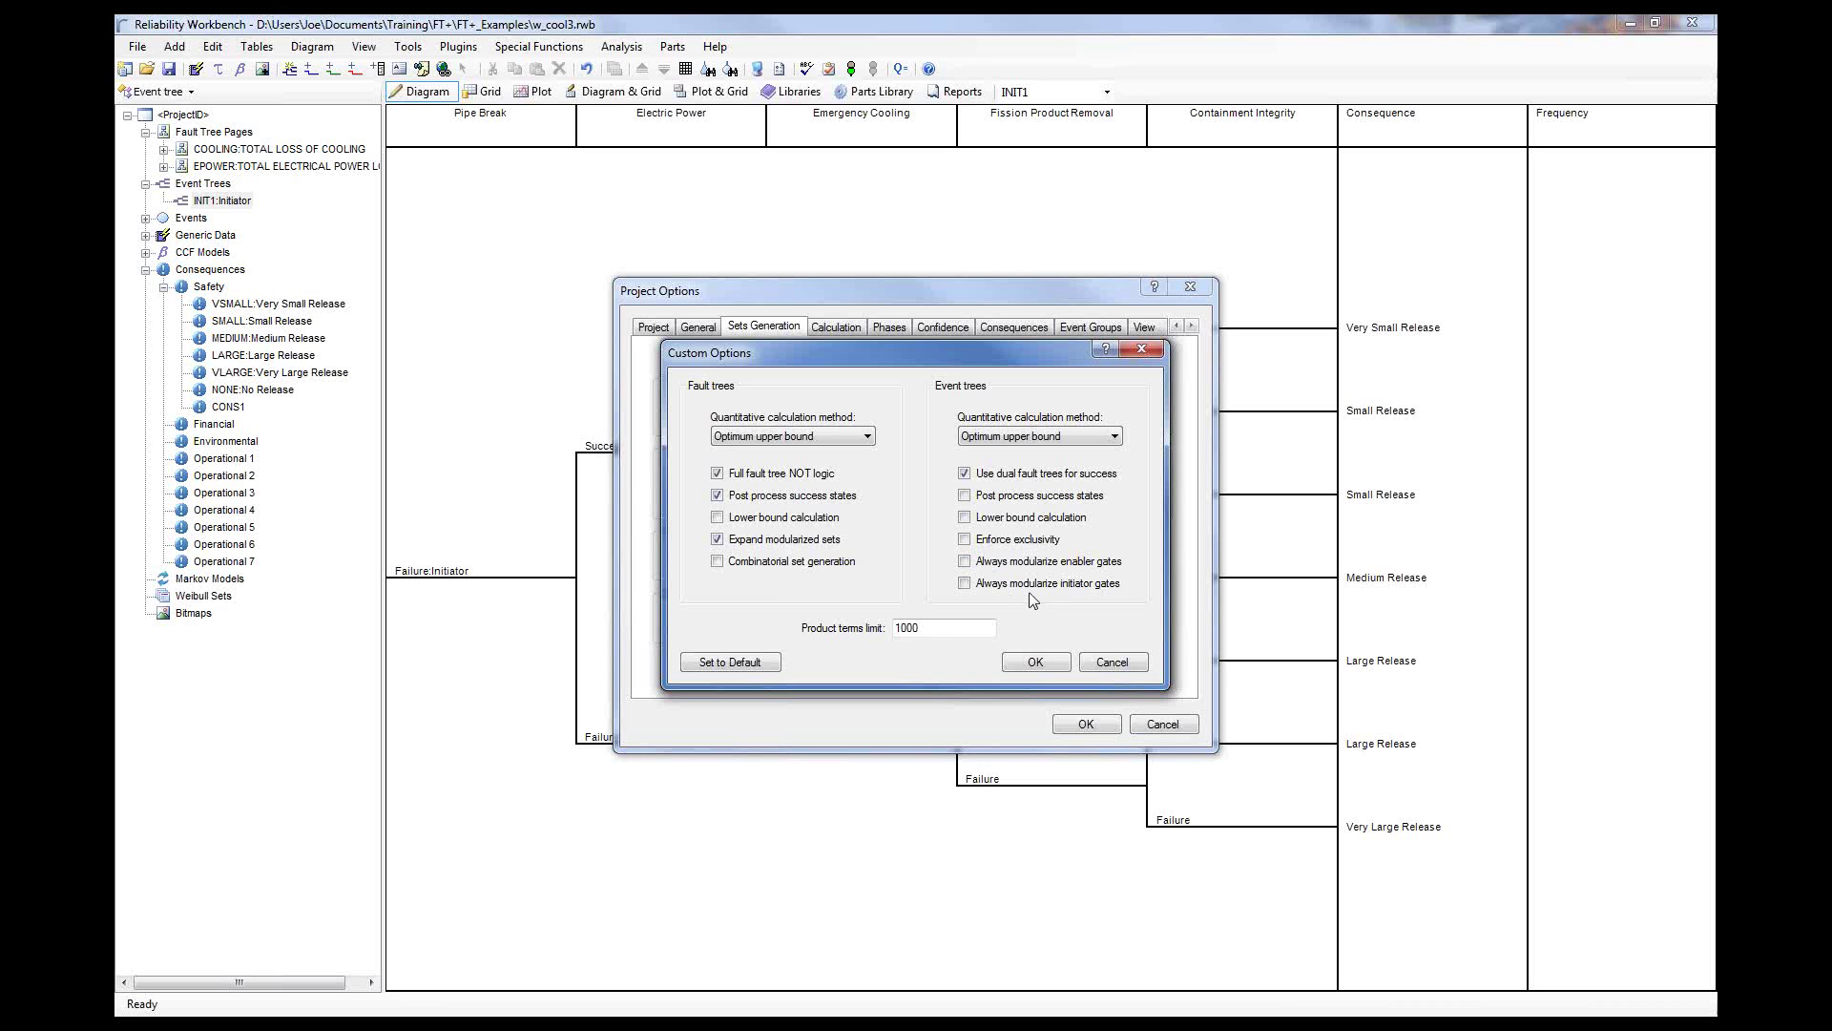
left_click(1038, 661)
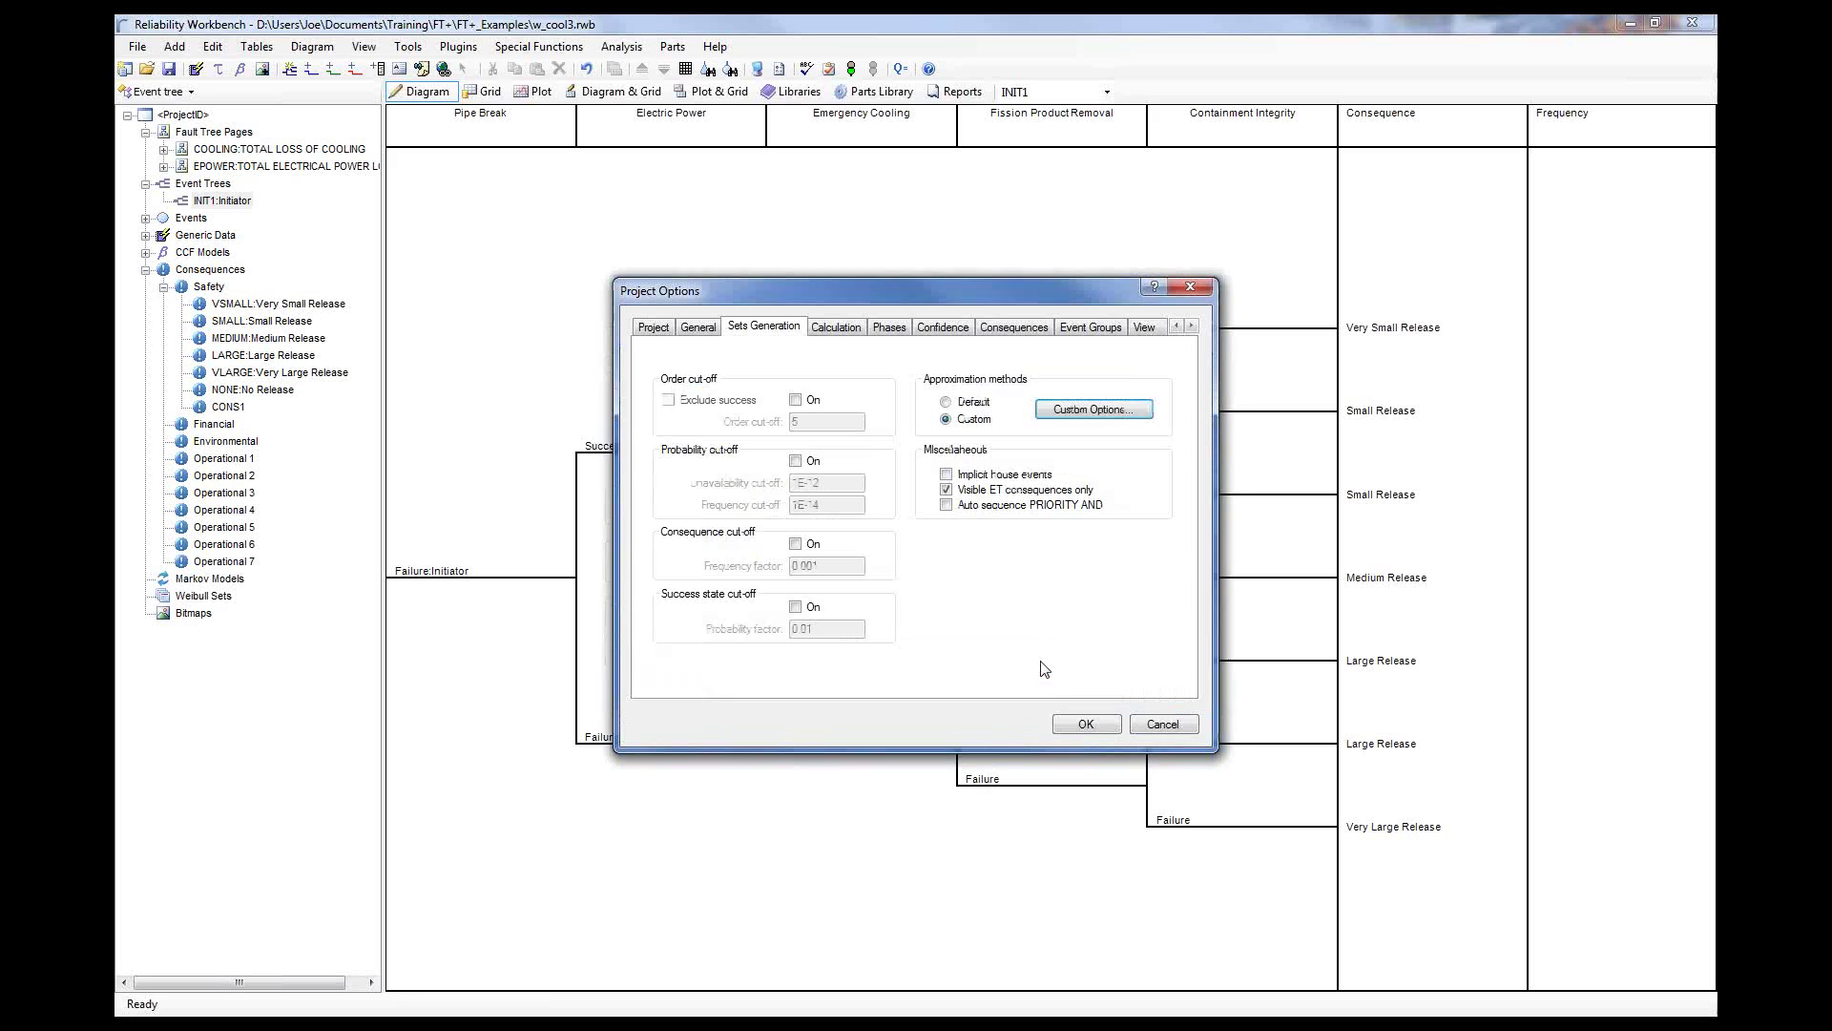
left_click(1089, 725)
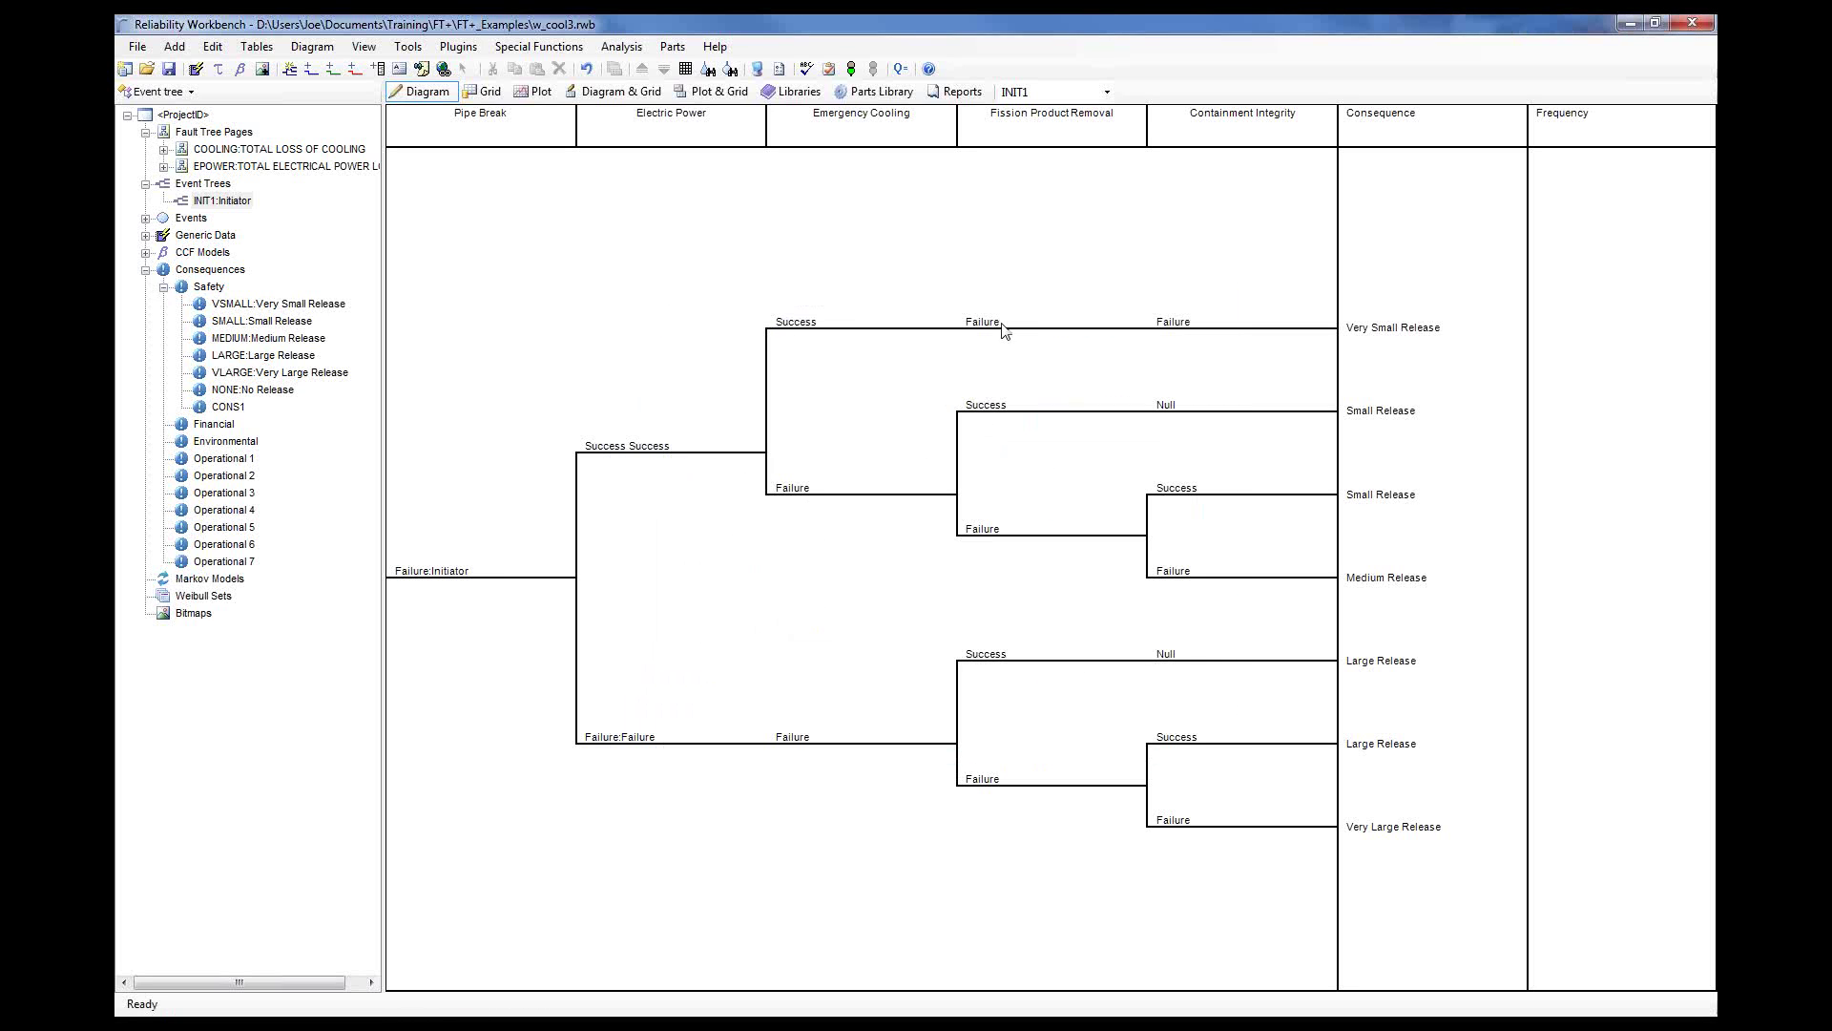
- Run the event tree analysis and acknowledge the completion message
left_click(851, 70)
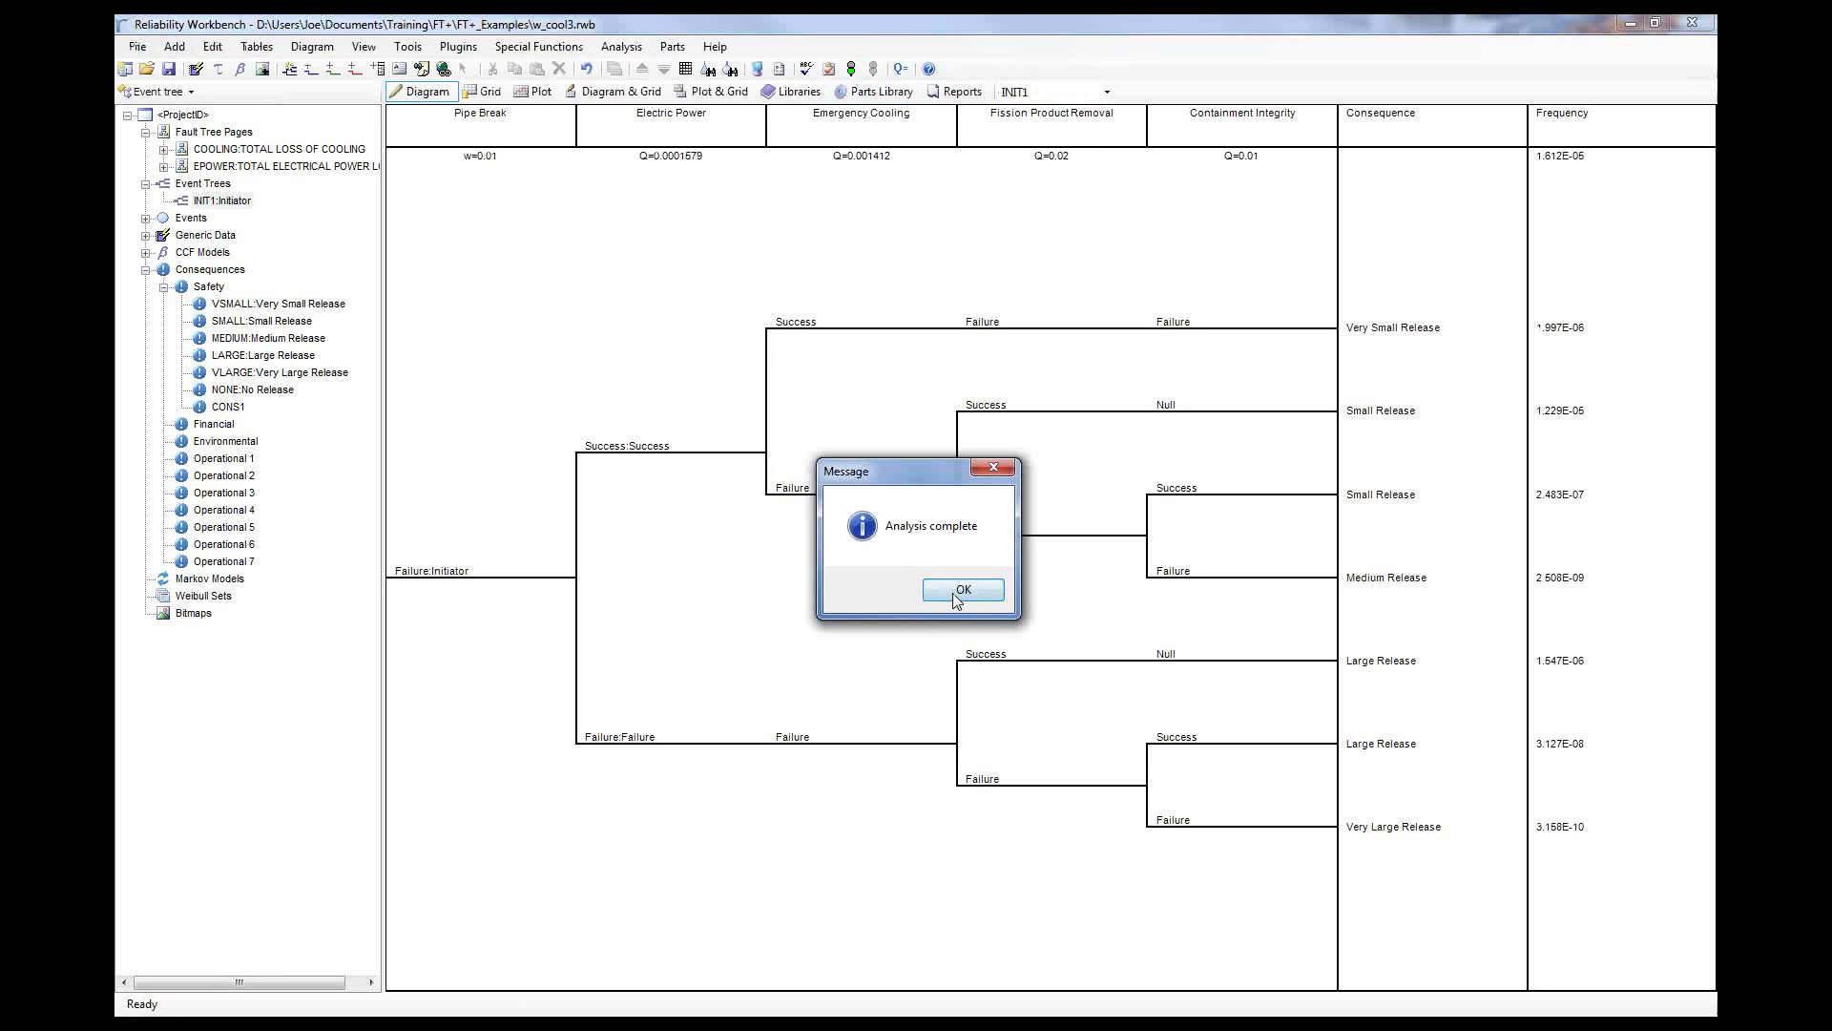
left_click(963, 590)
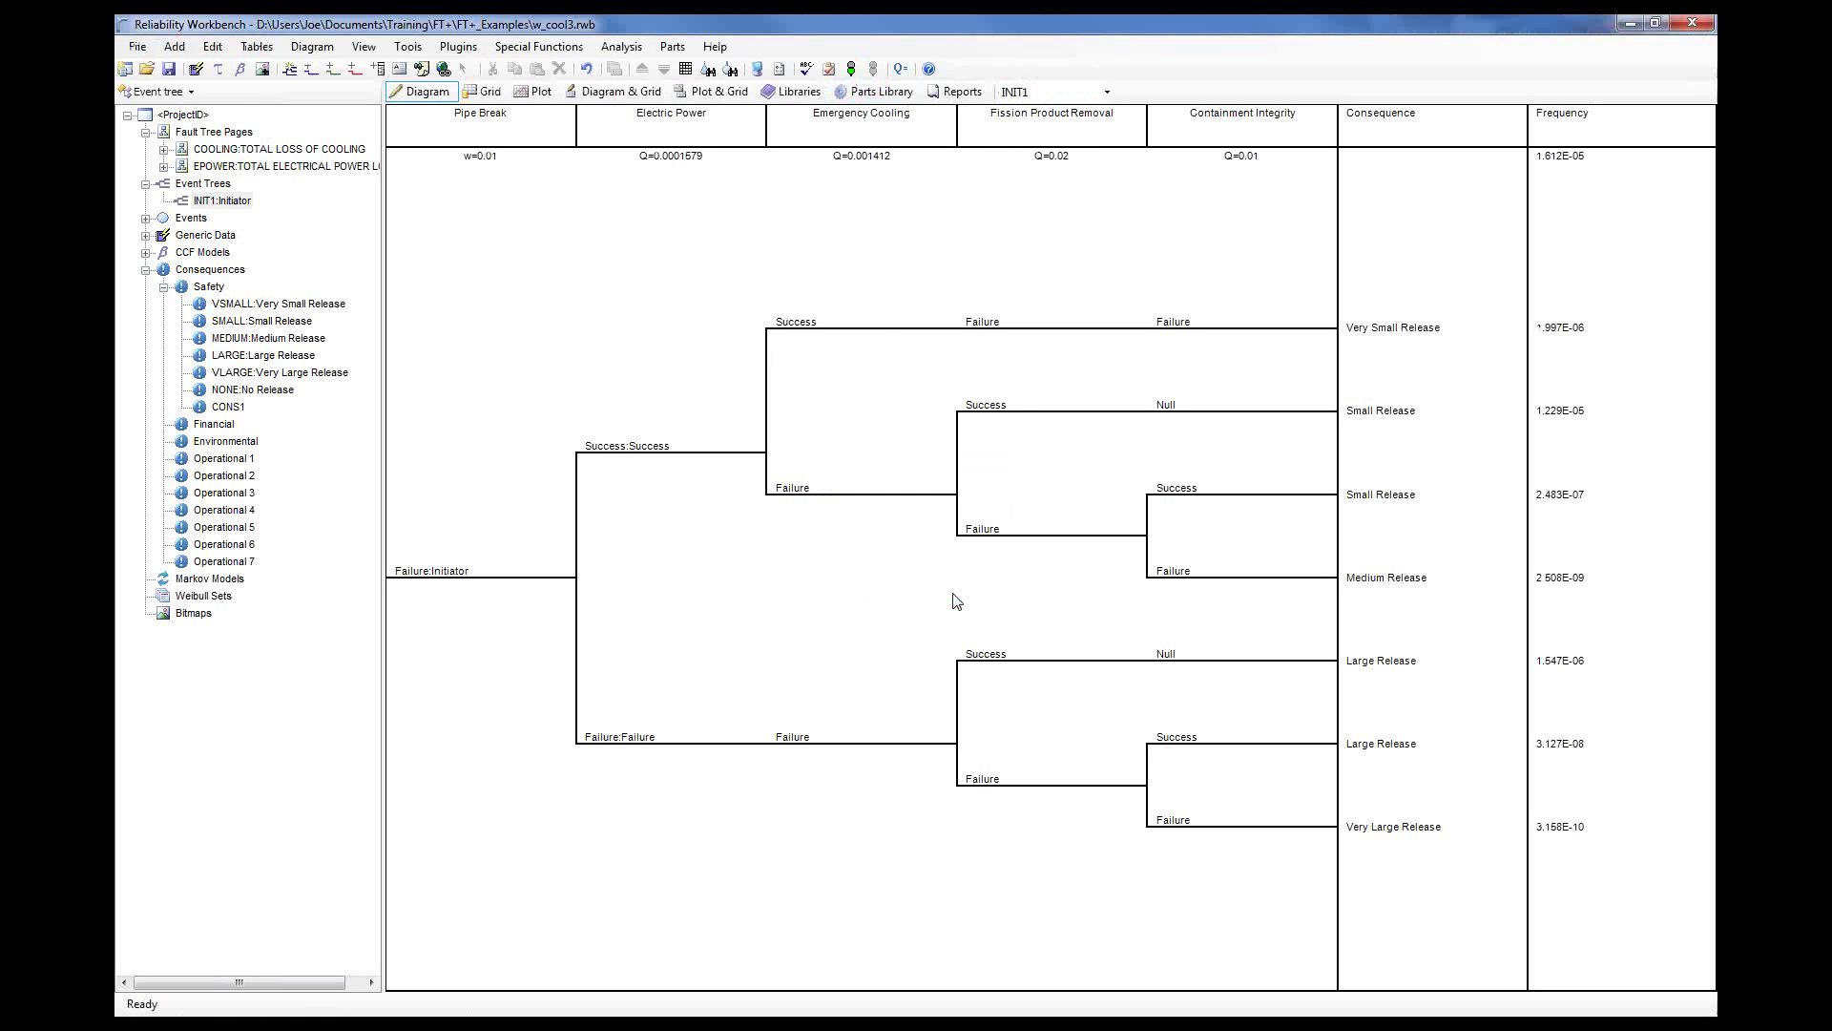
- Open the Results Summary and view the COOLING gate's results
left_click(901, 70)
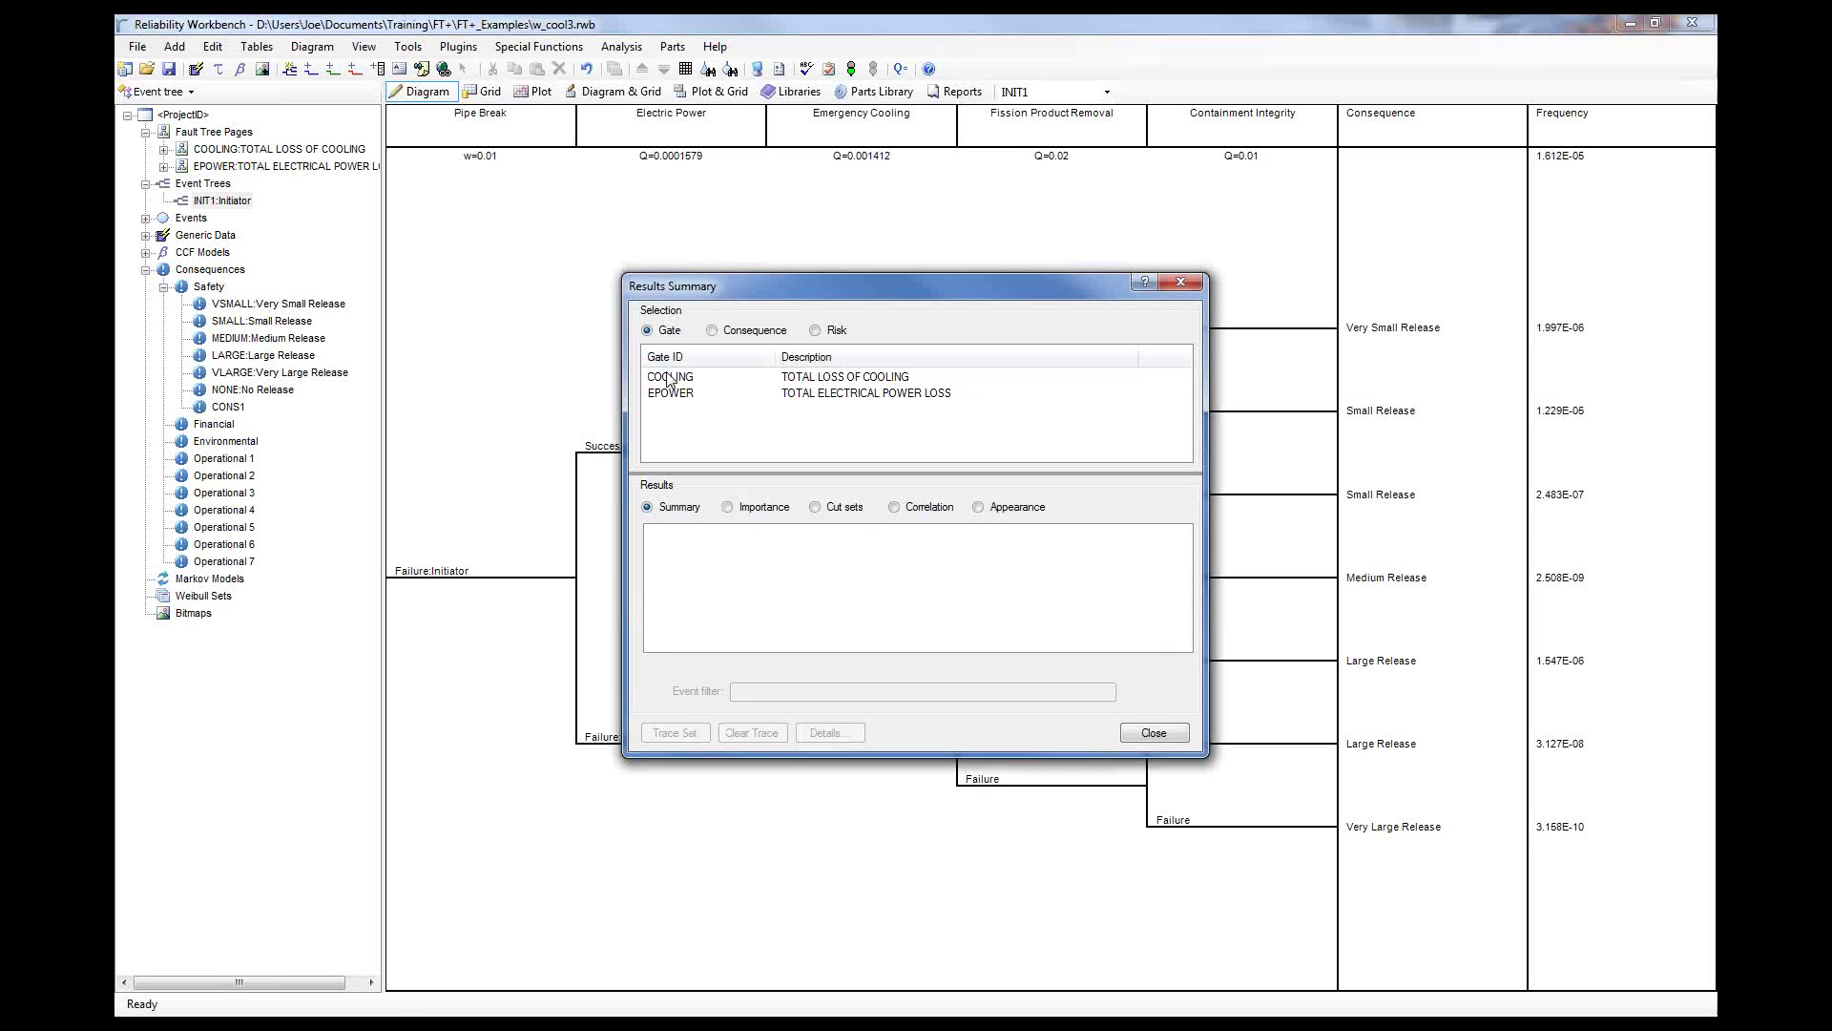
left_click(669, 378)
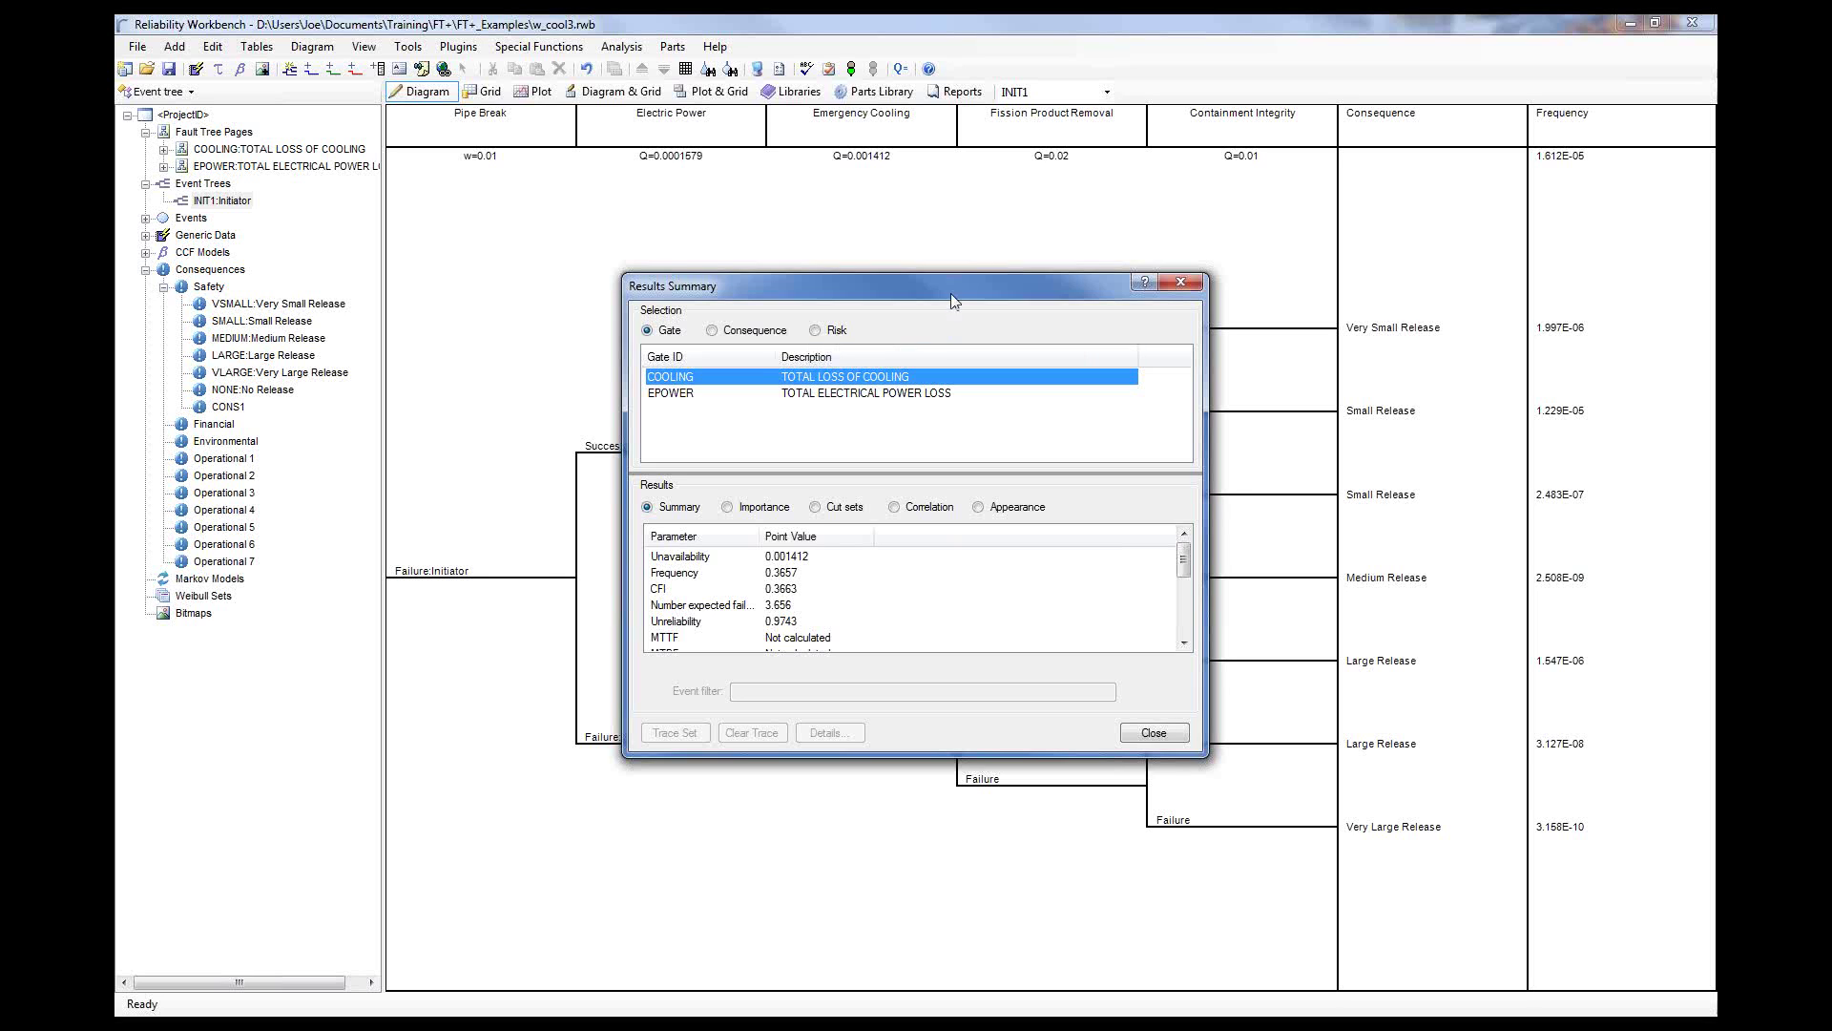
left_click_drag(909, 278, 838, 262)
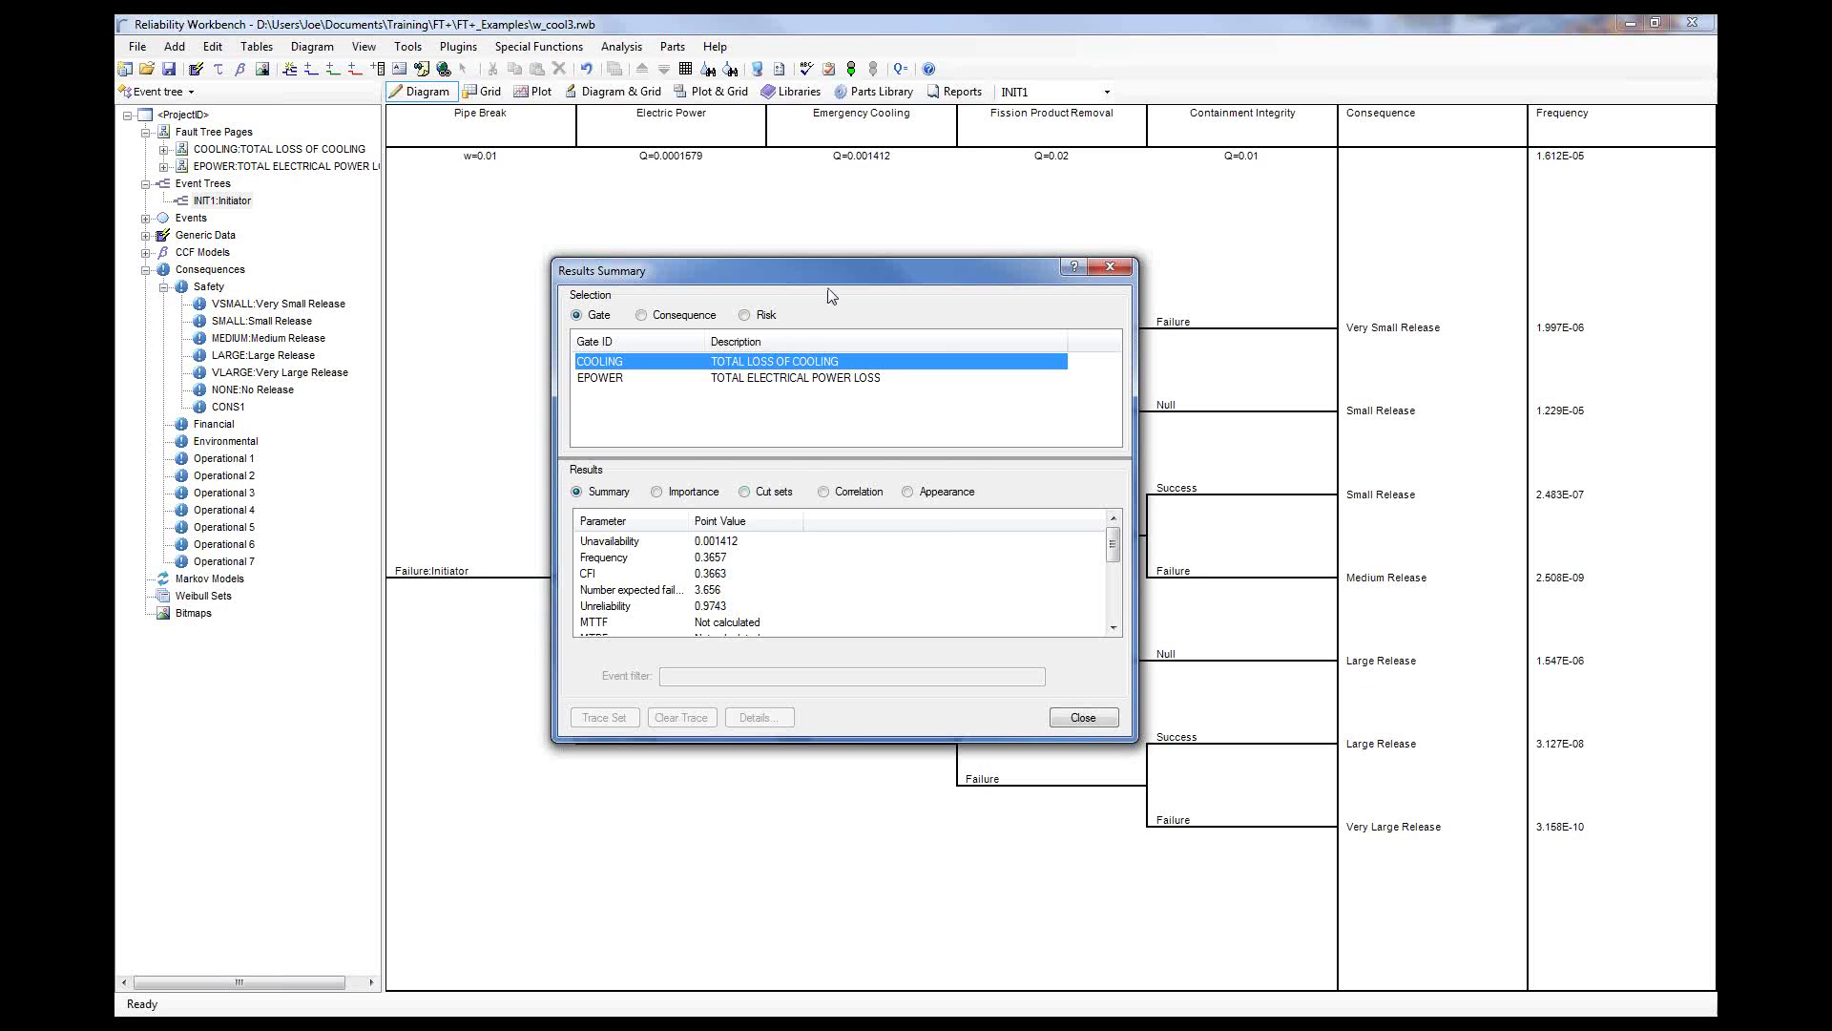
- Review consequence results for VLARGE, SMALL, then LARGE at 1.579E-06 frequency
left_click(680, 320)
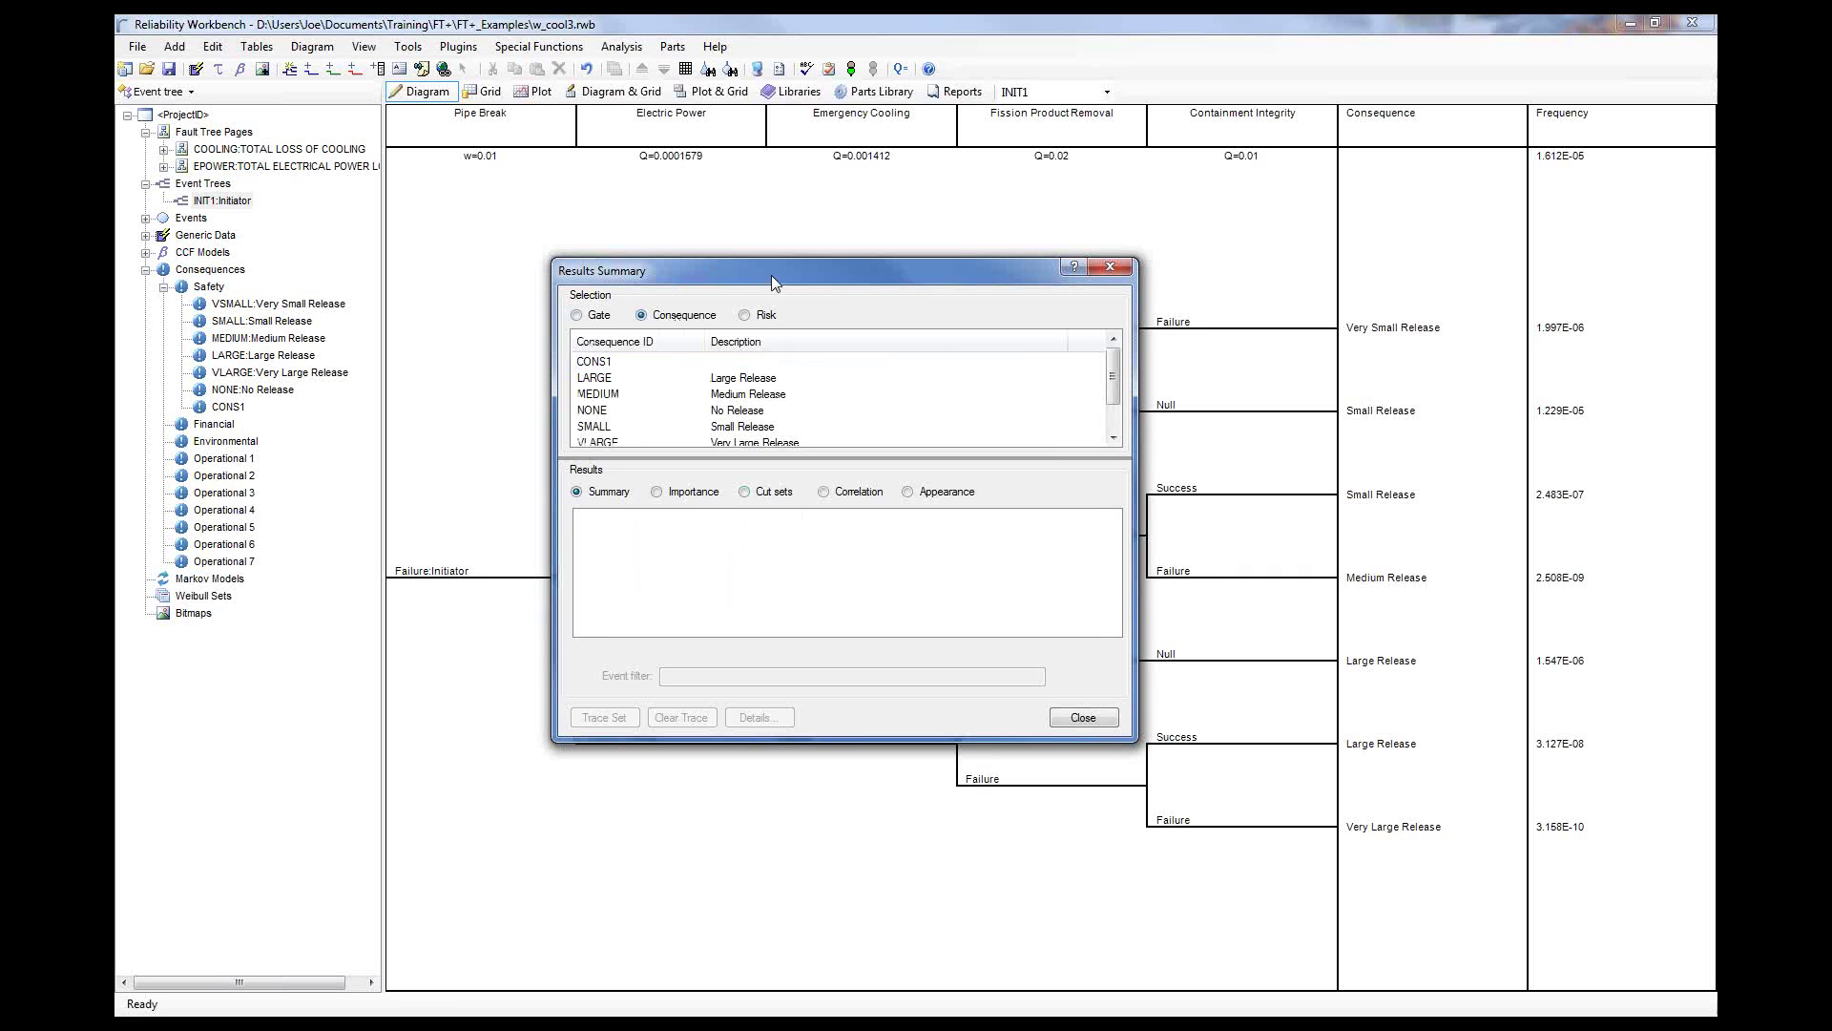
left_click_drag(773, 269, 733, 188)
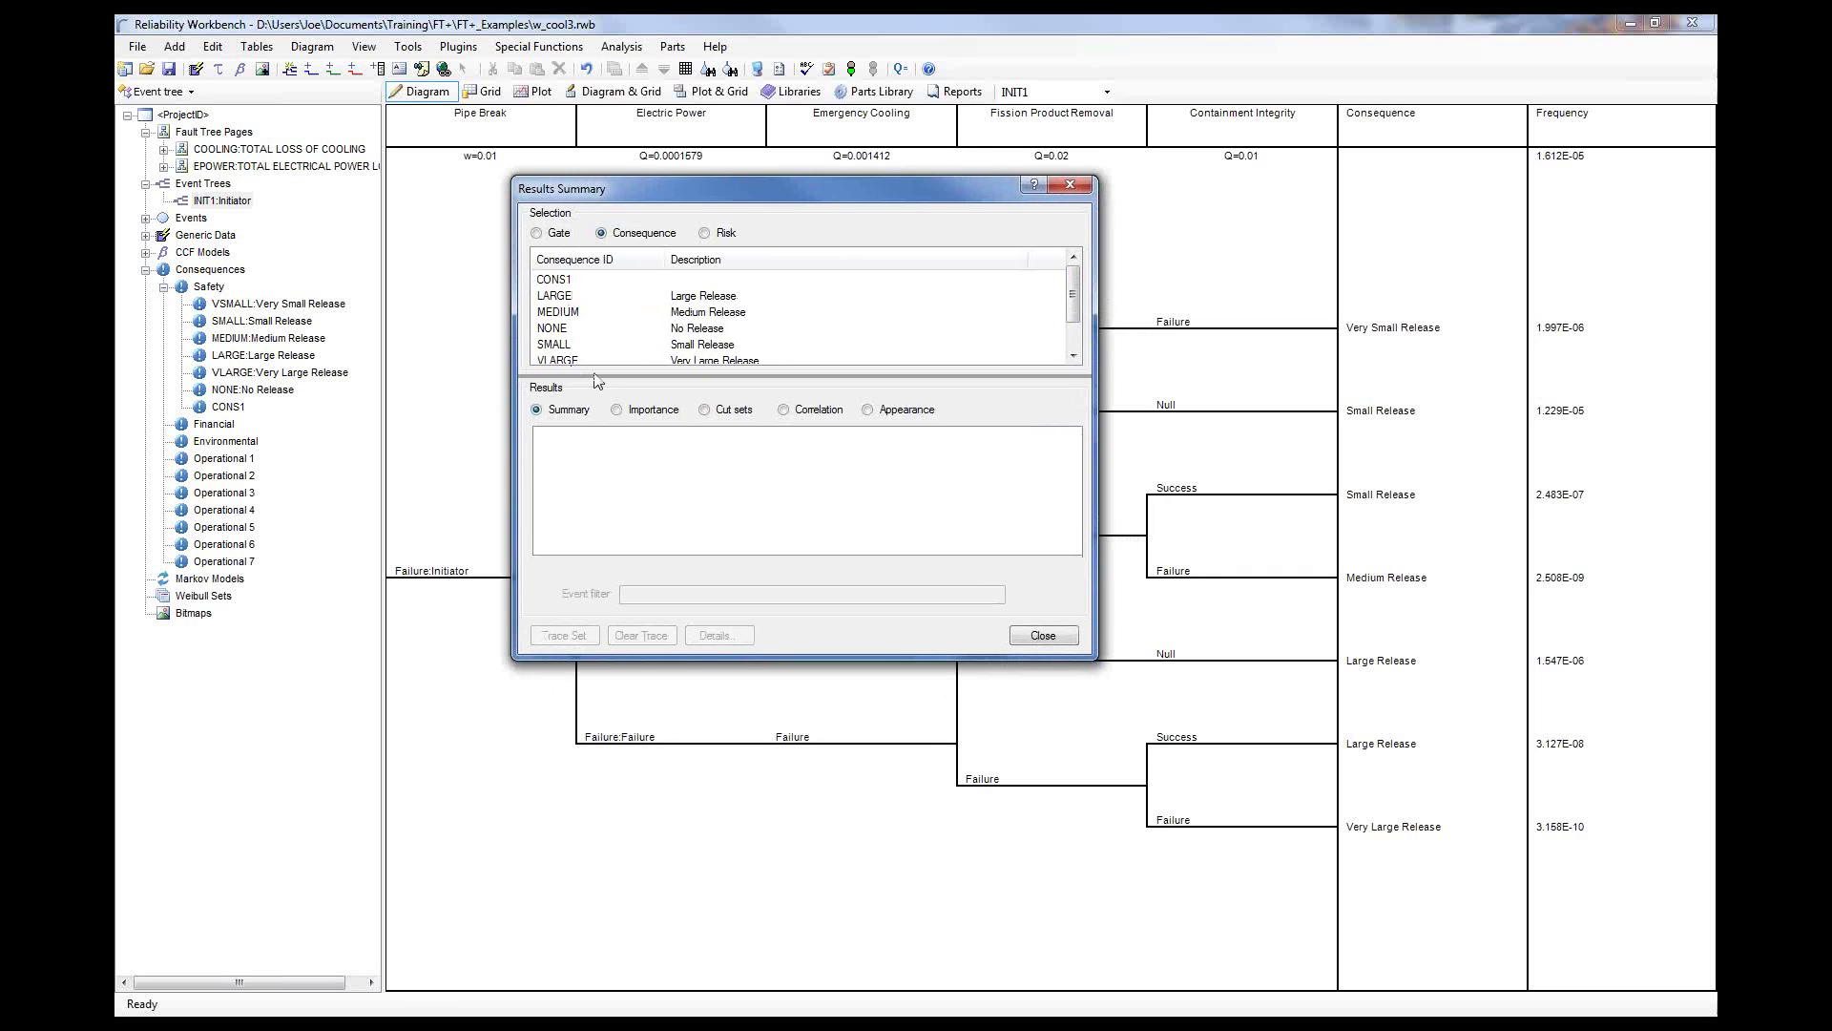
left_click_drag(1065, 302, 1073, 348)
left_click(688, 333)
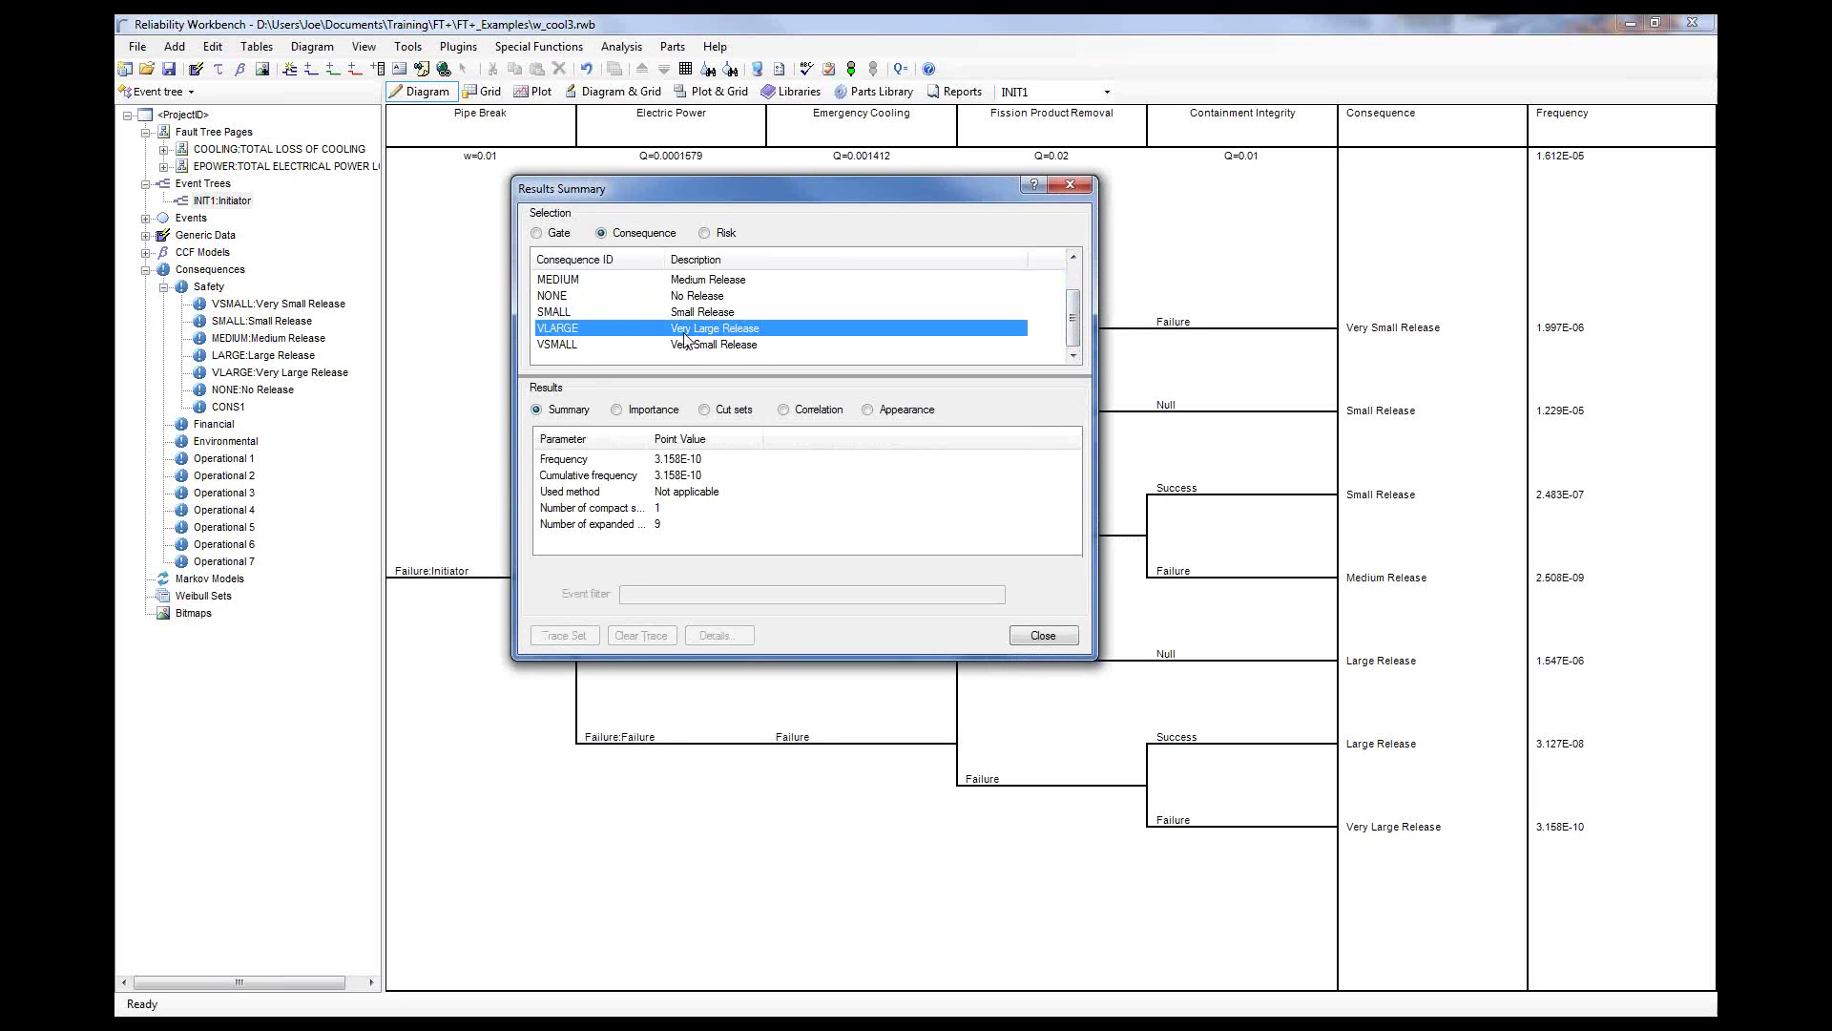
left_click(629, 459)
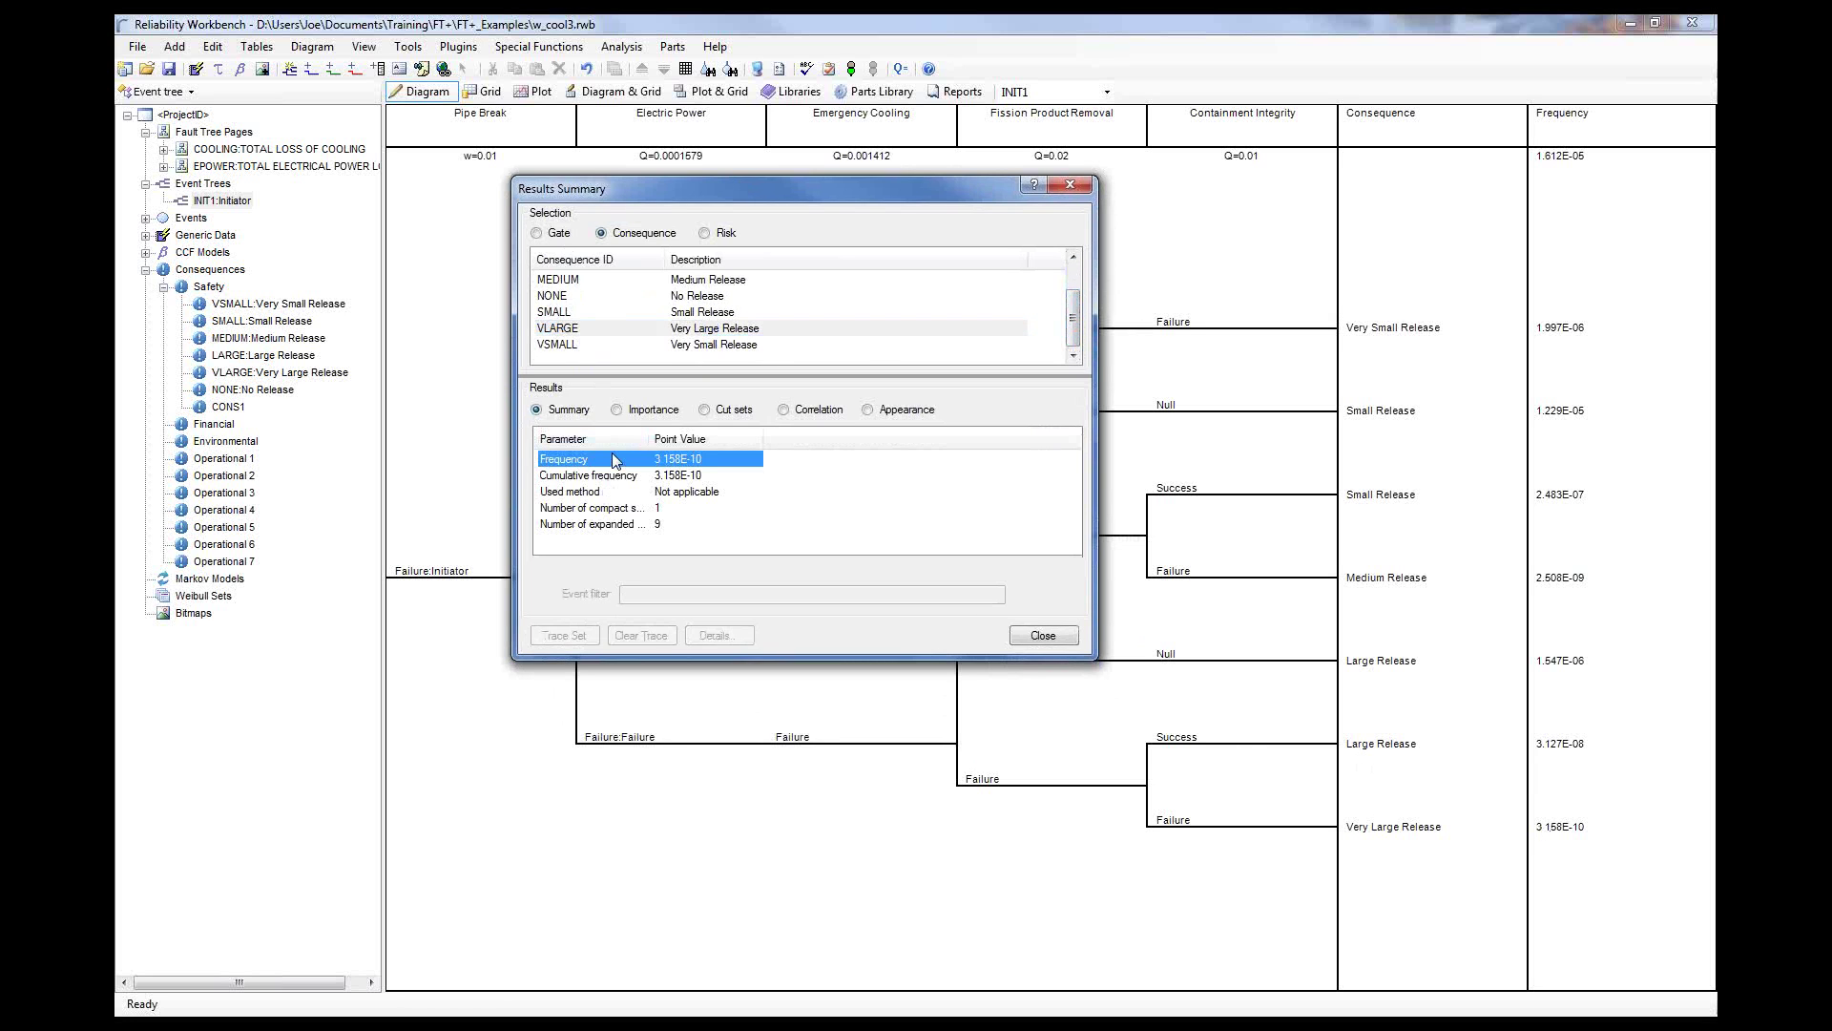
left_click(659, 313)
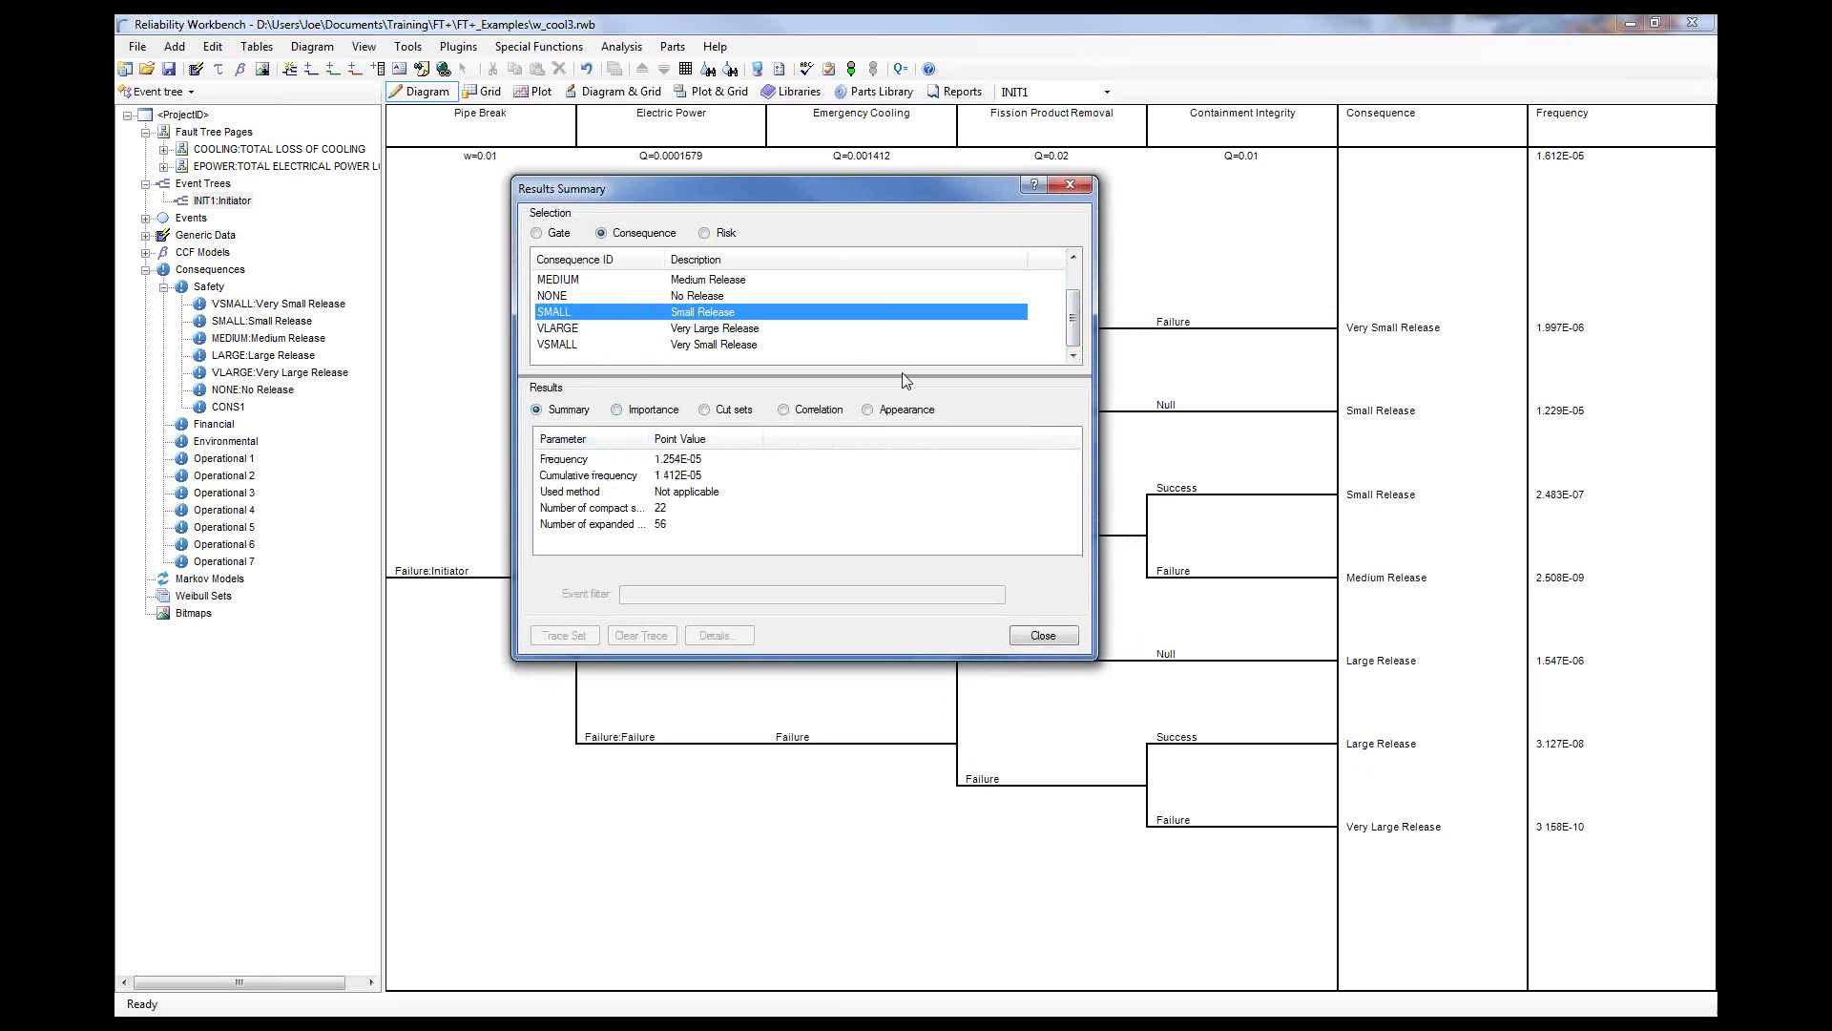
left_click_drag(737, 191, 664, 134)
scroll(575, 271, "up", 1)
left_click(561, 241)
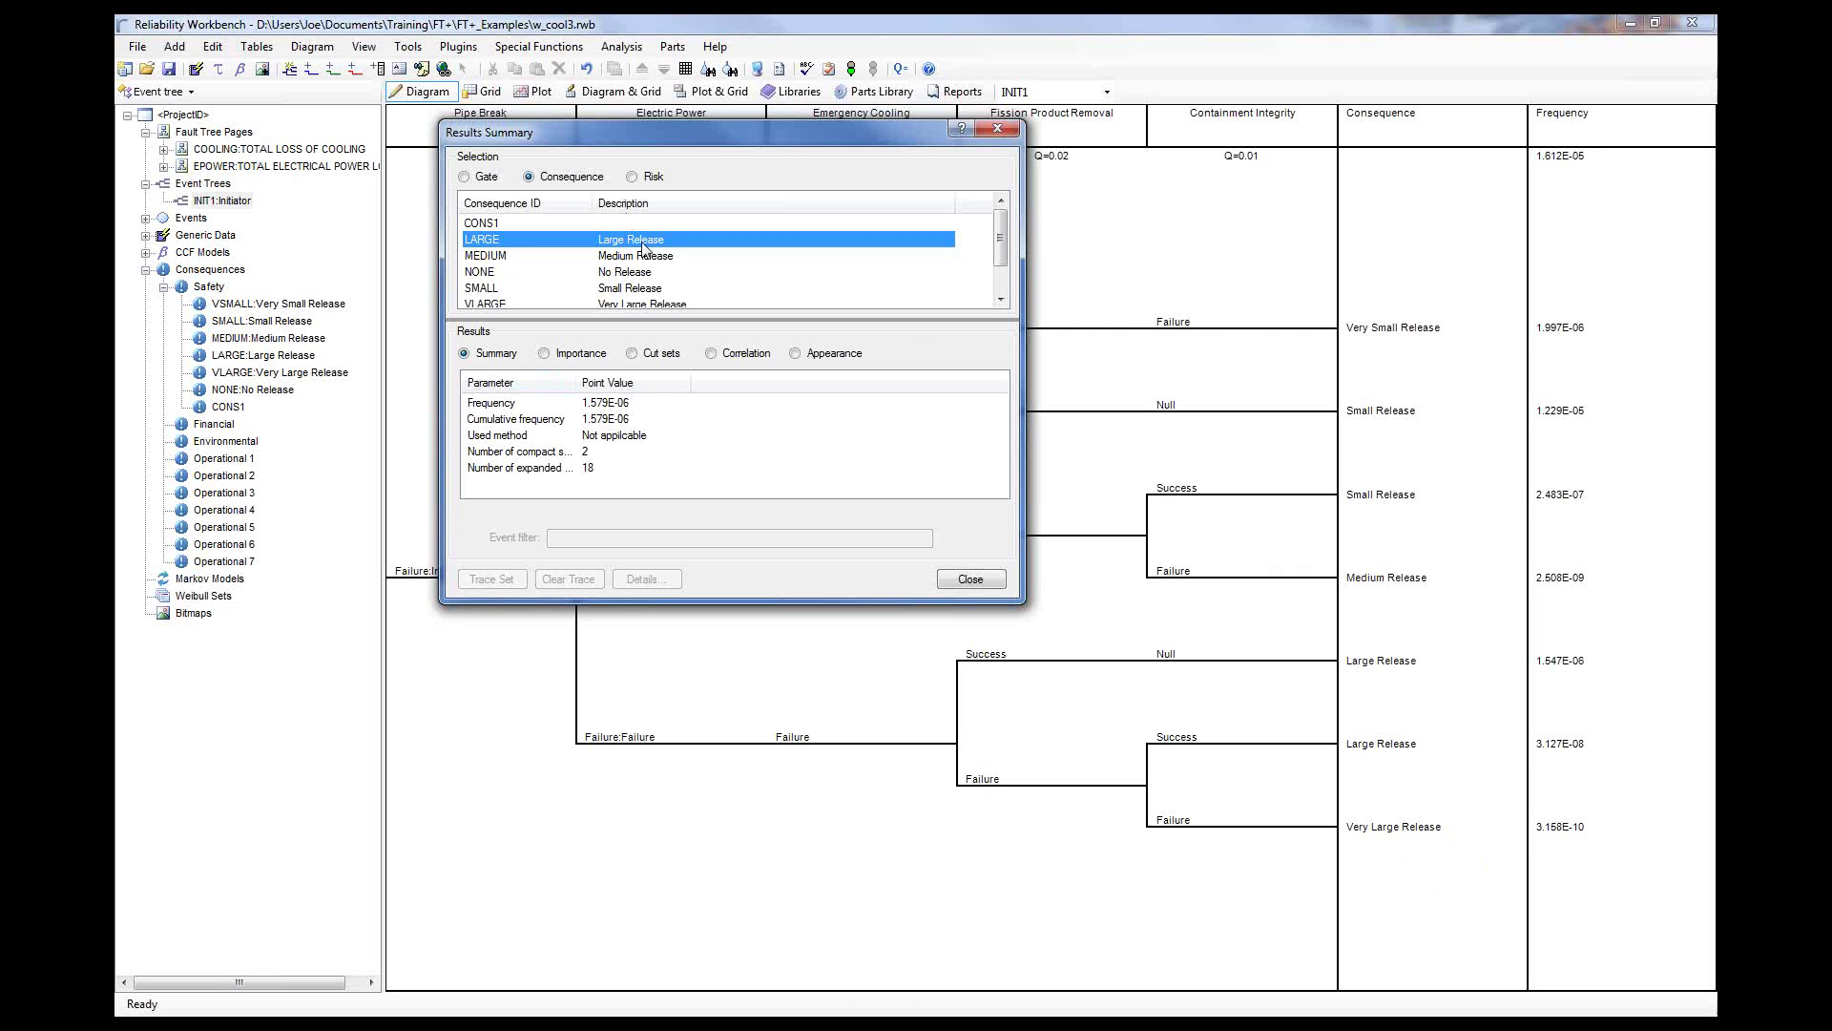
- Show risk for the 0 Safety category (total point risk 9.633E-06) and select the VSMALL row
left_click(633, 177)
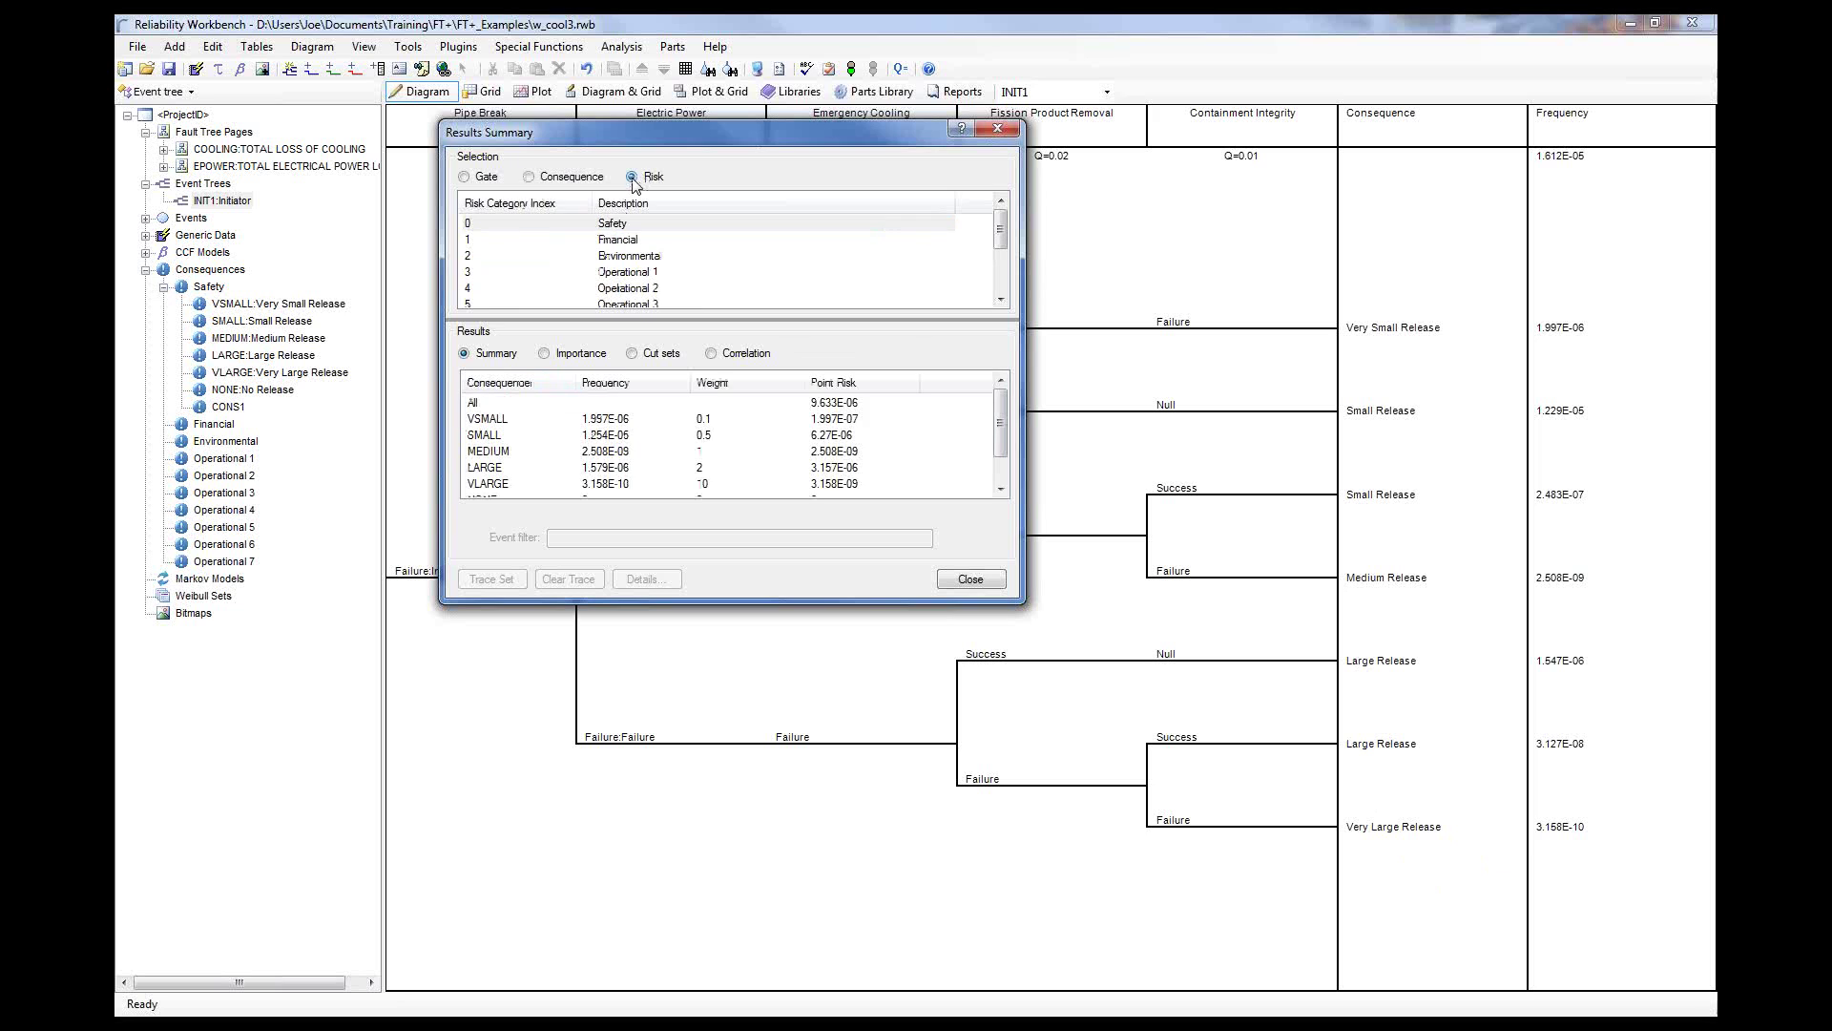
left_click(520, 227)
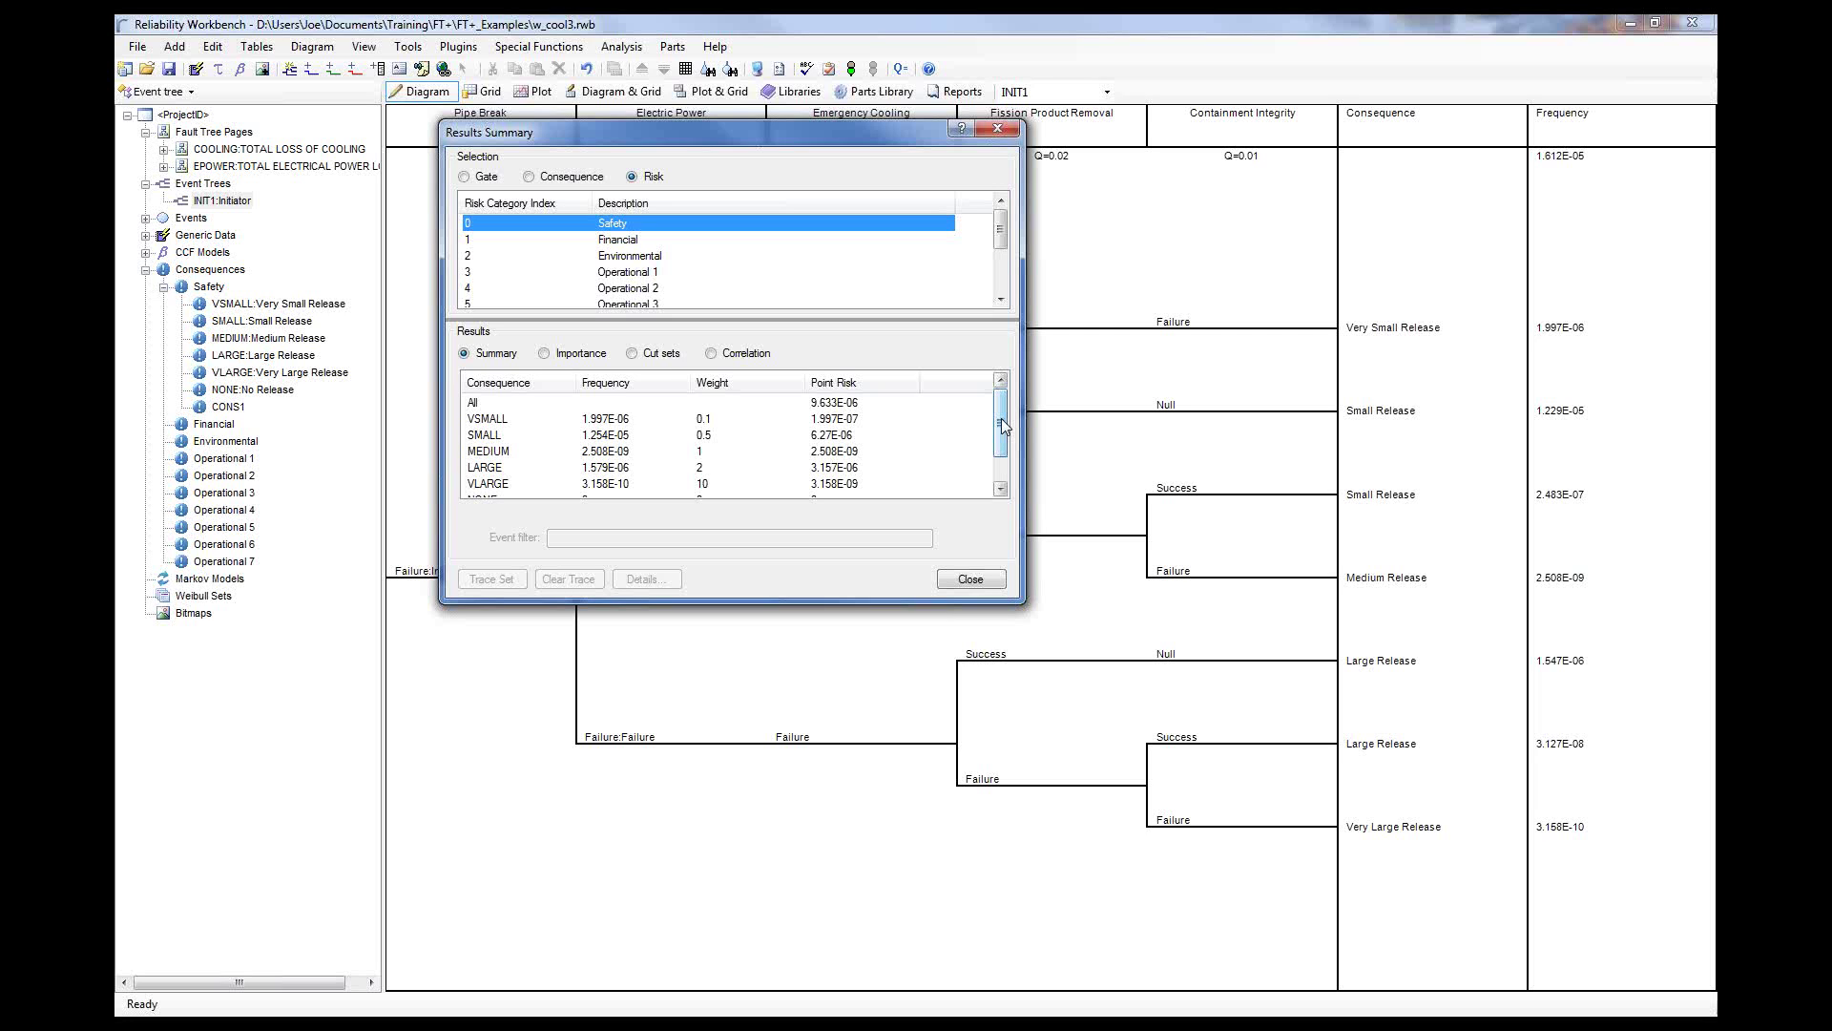
left_click(602, 424)
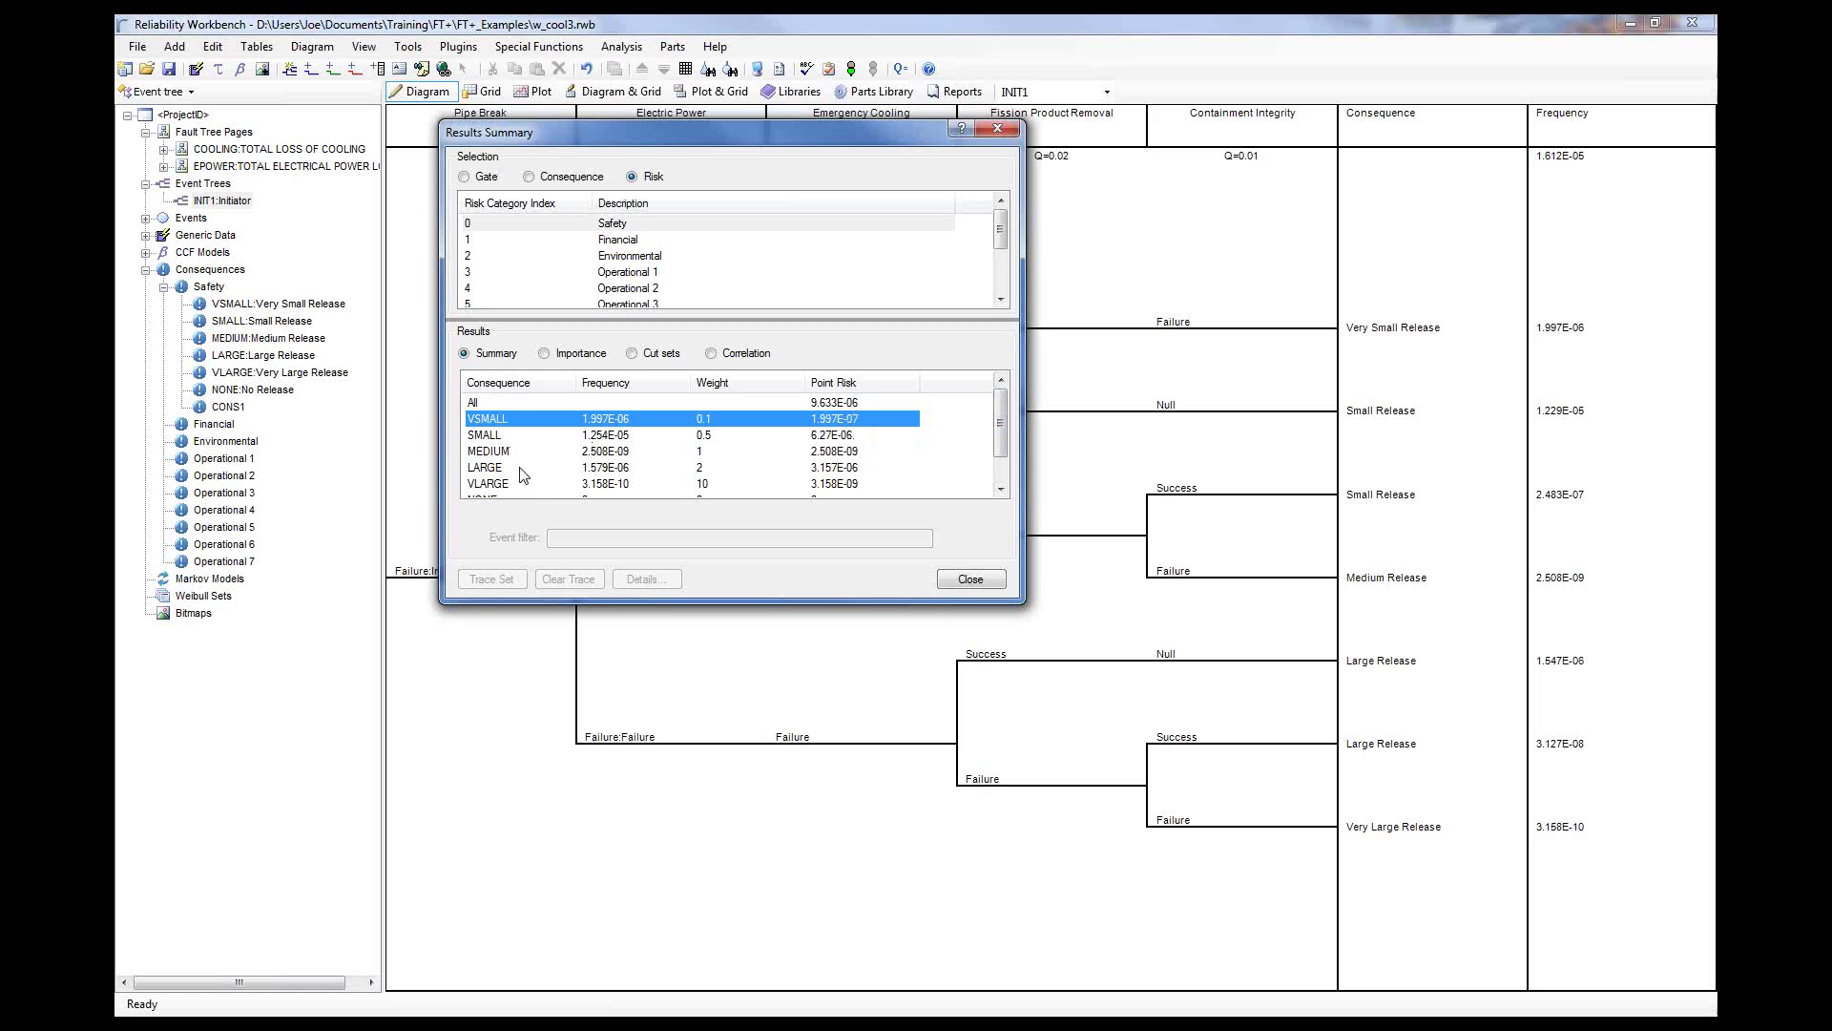
left_click(853, 404)
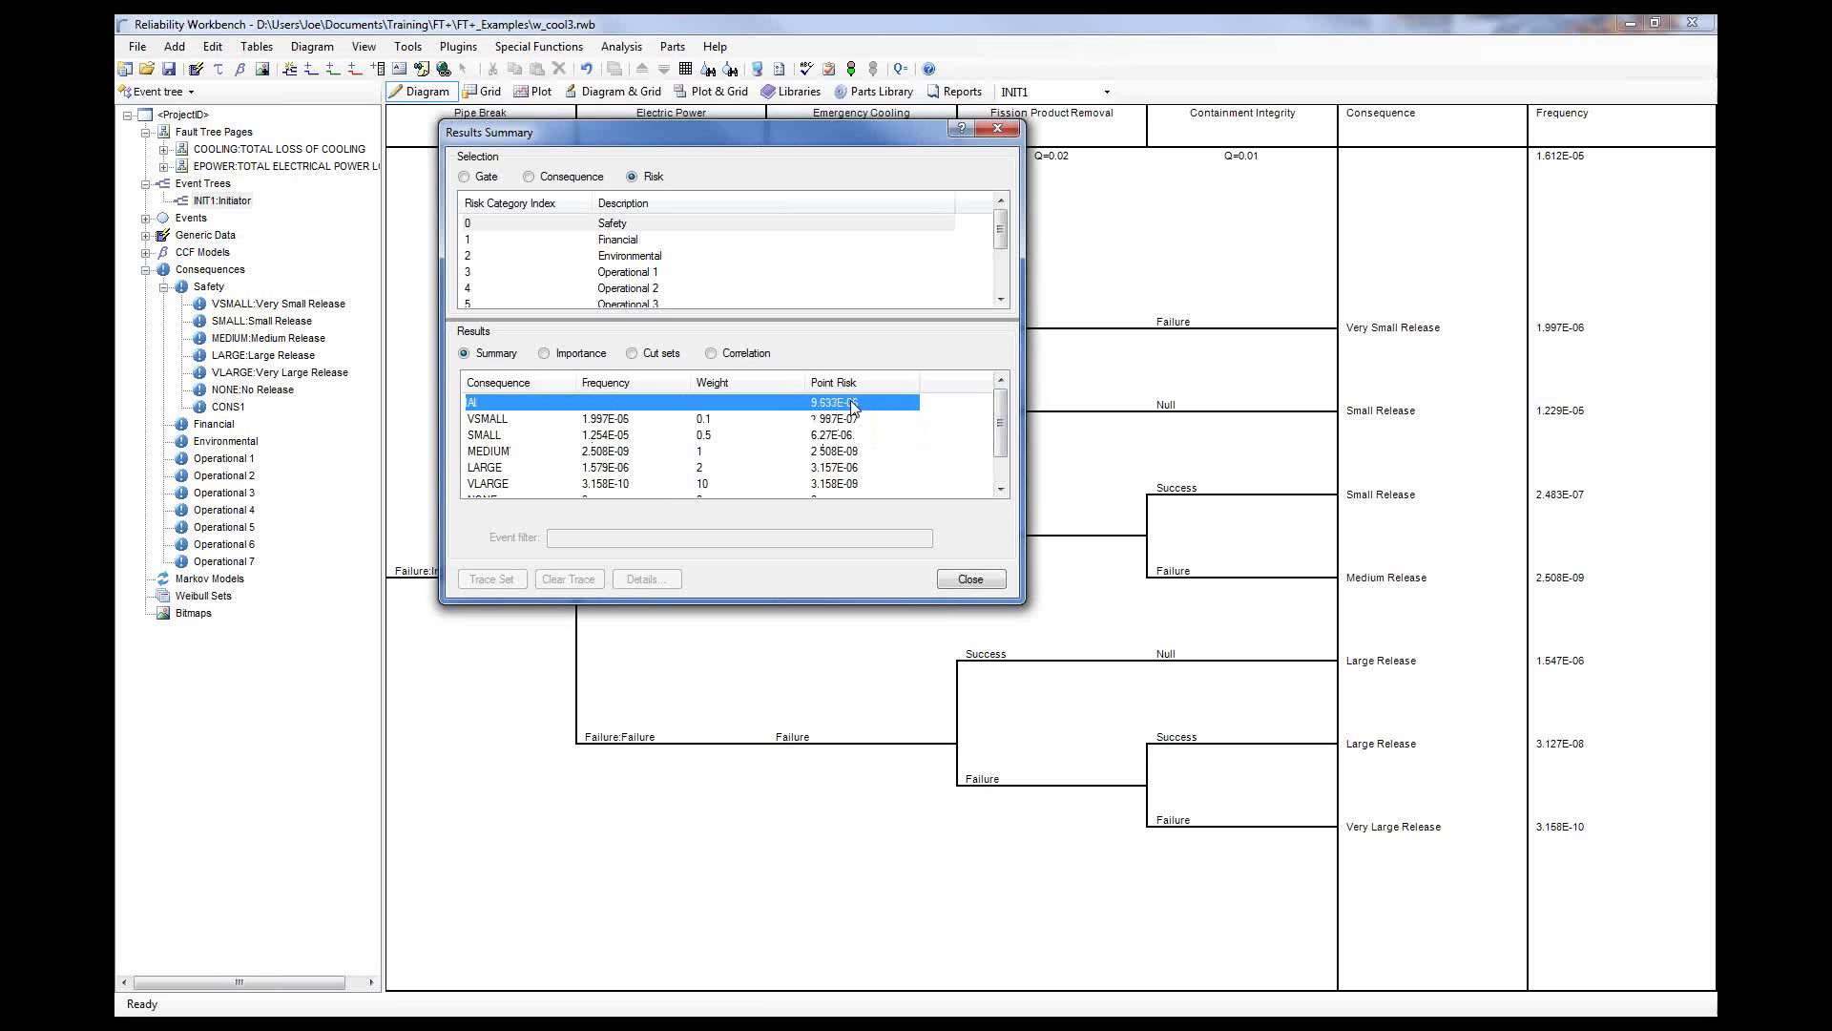
left_click_drag(705, 136, 905, 163)
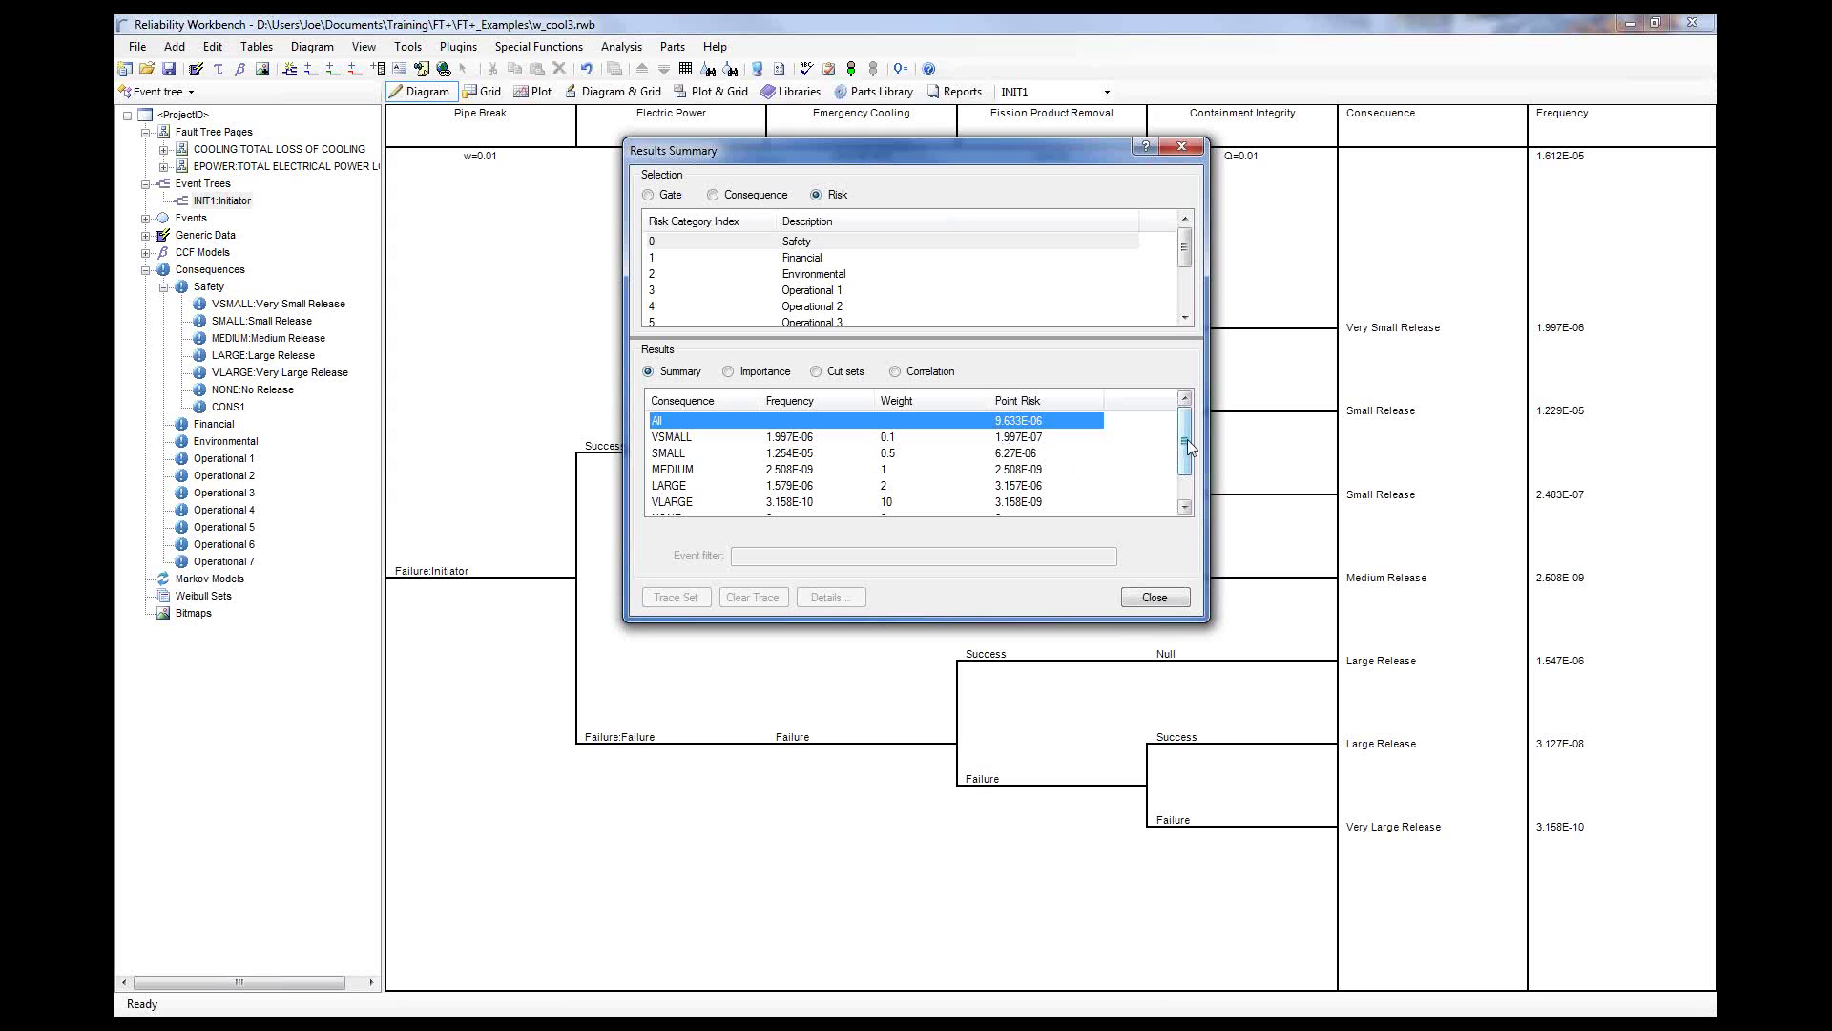
left_click_drag(945, 150, 952, 296)
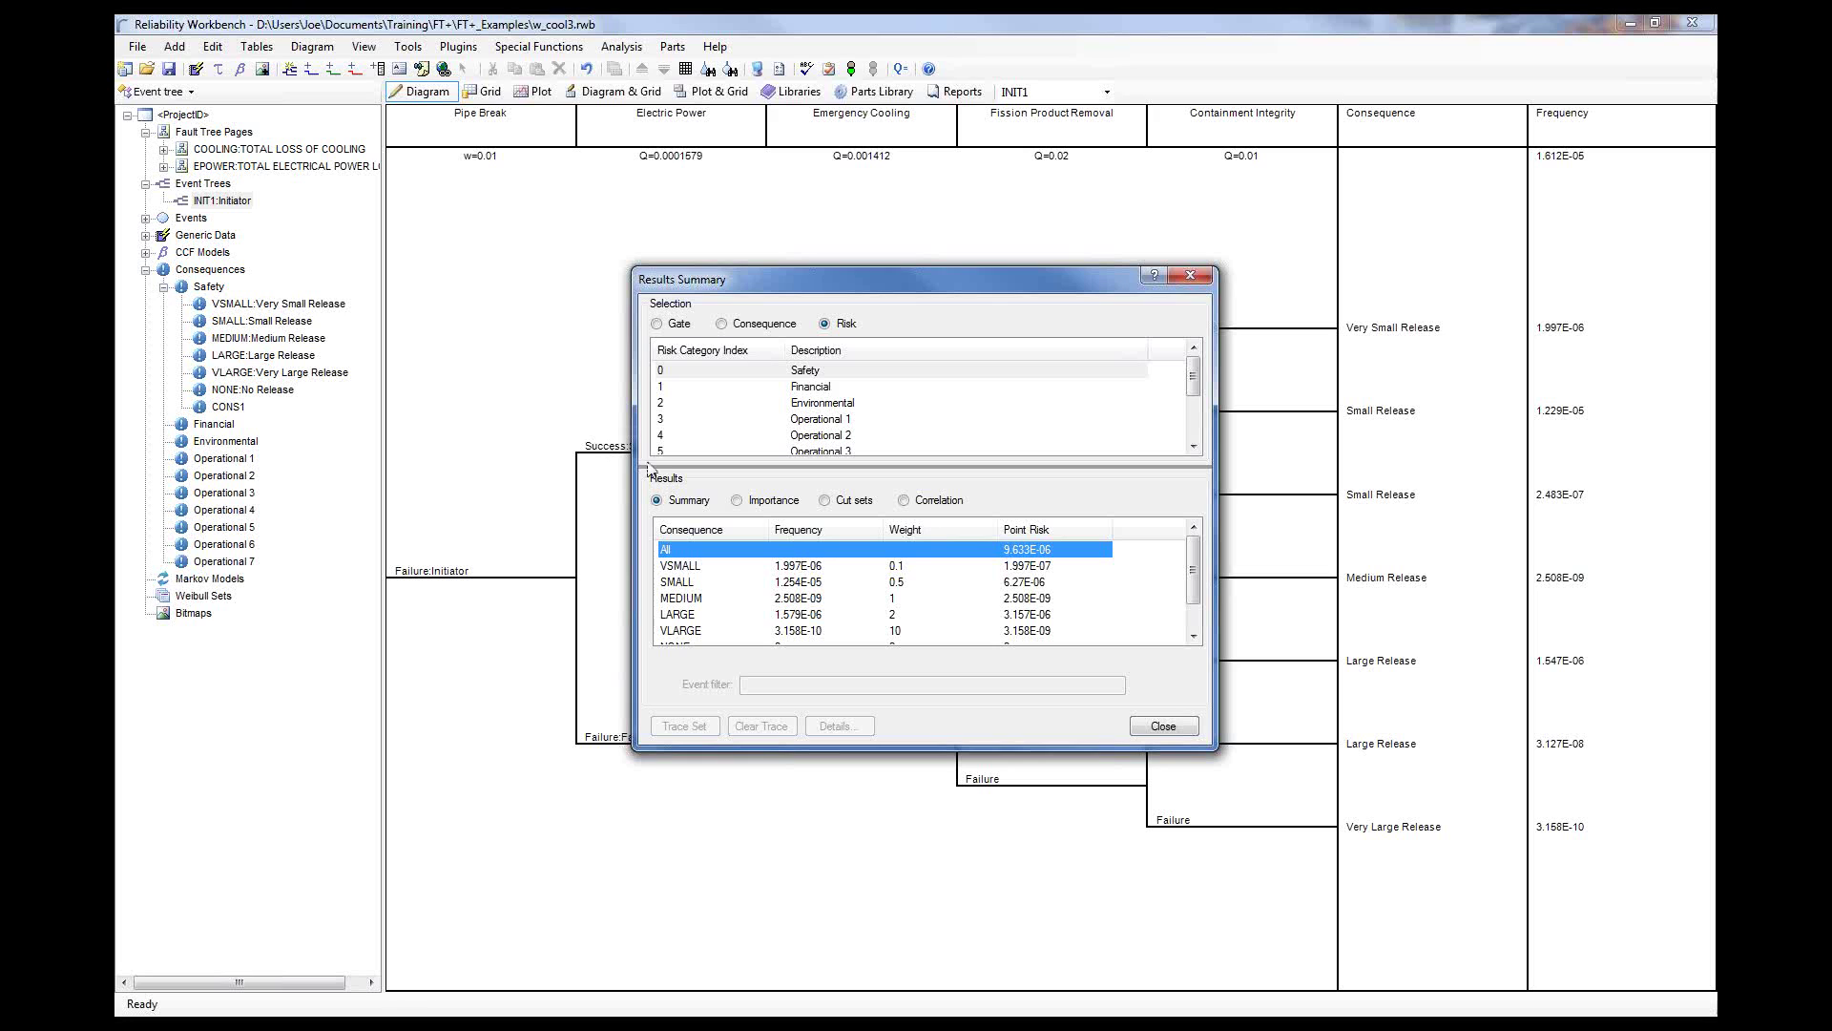
left_click(824, 501)
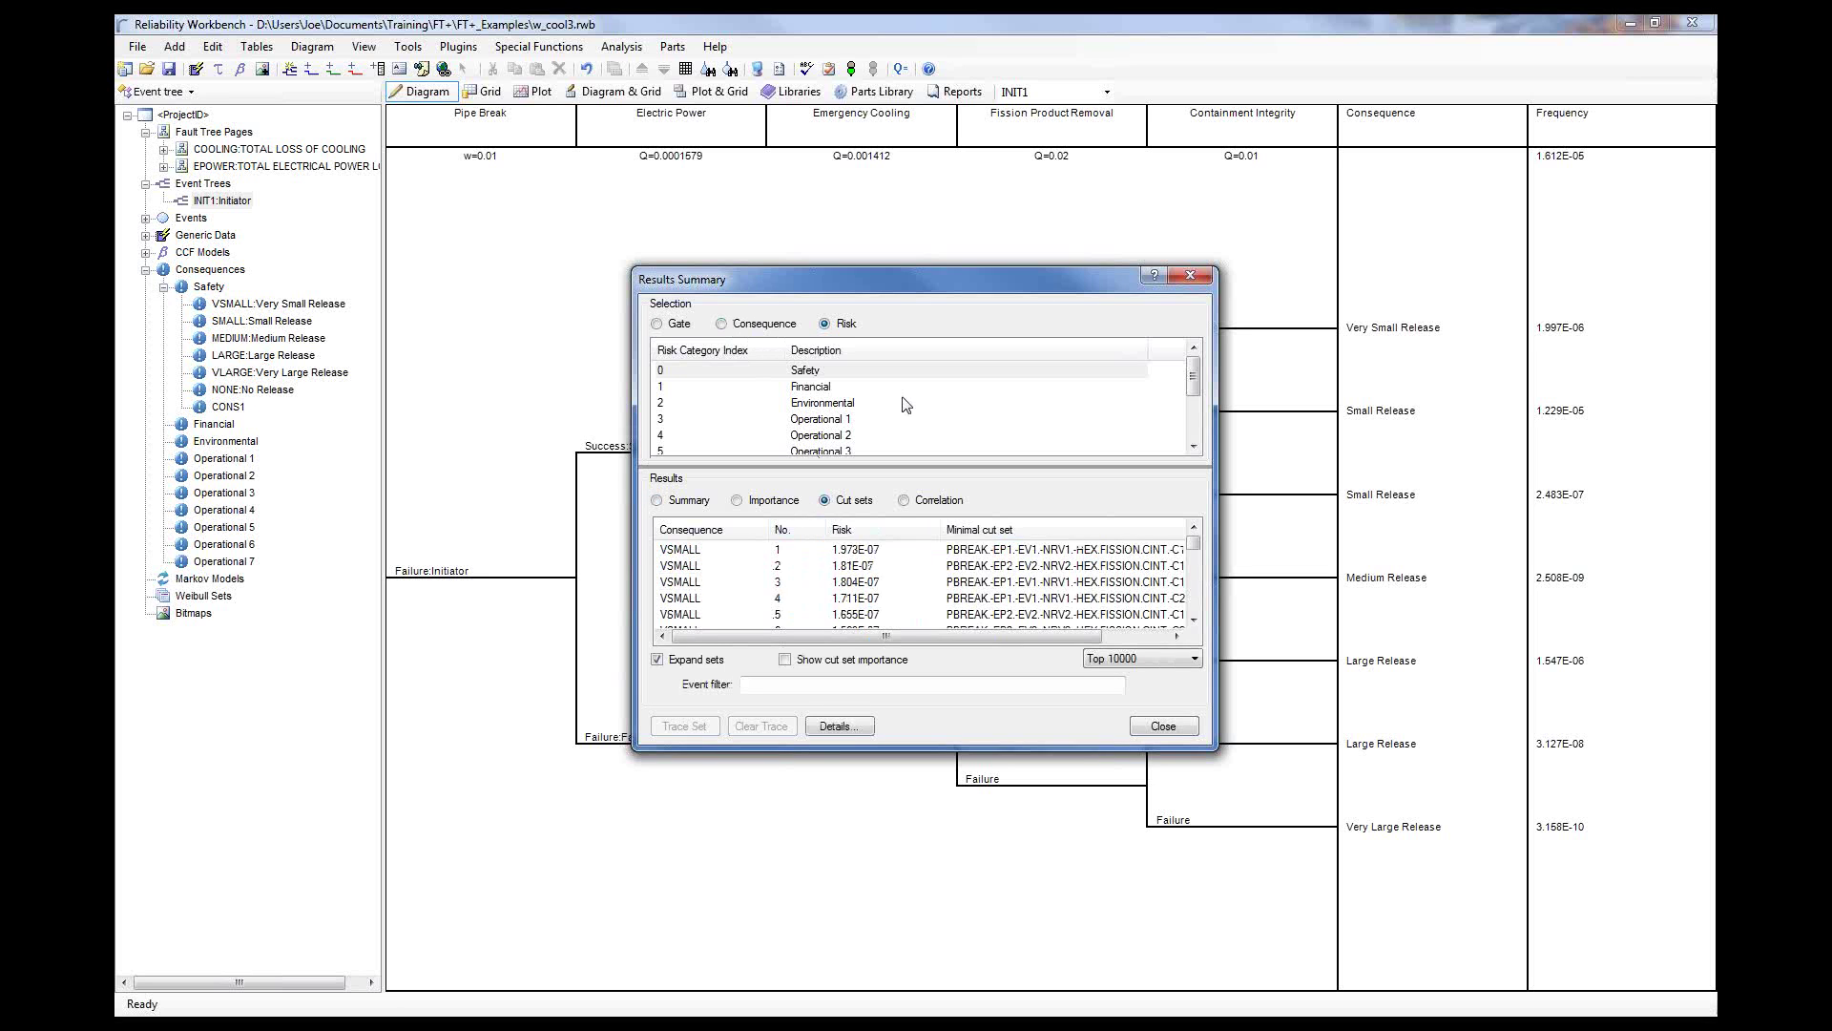
- Move and enlarge the Results Summary window, giving the cut set list more room
left_click_drag(898, 278, 784, 192)
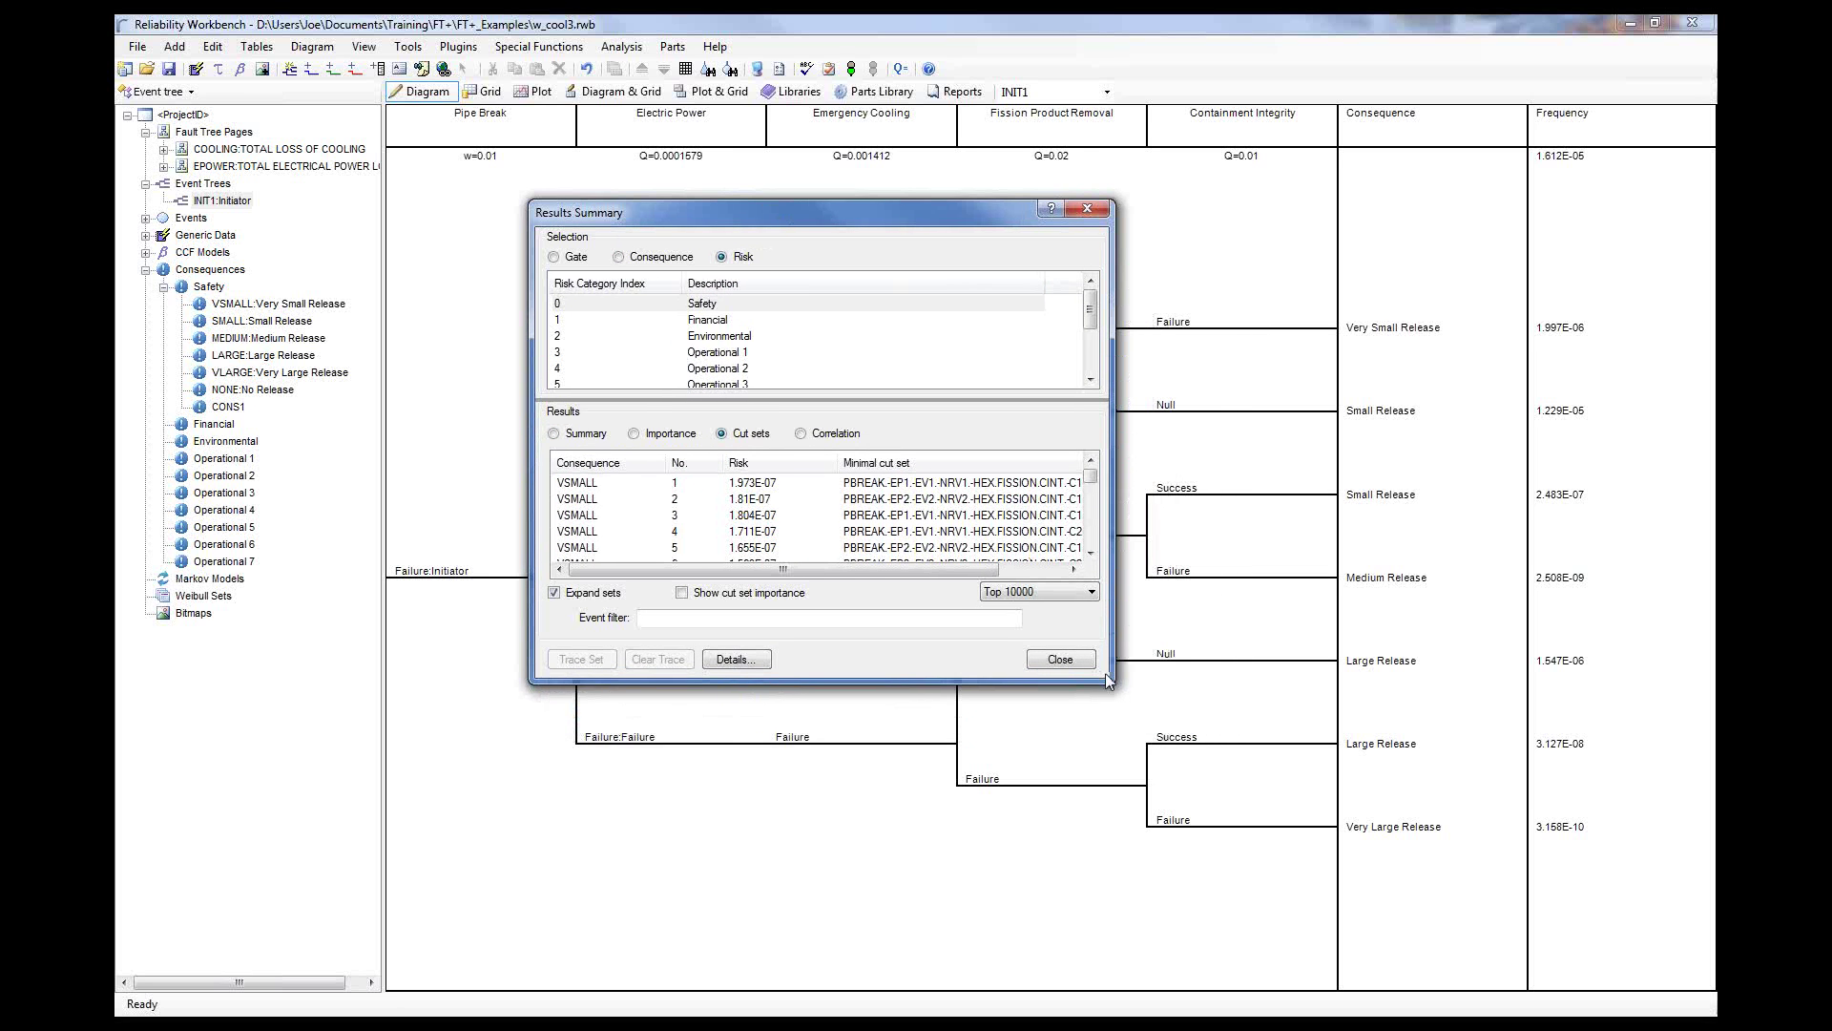
left_click_drag(1113, 683, 1437, 856)
left_click_drag(819, 468, 821, 373)
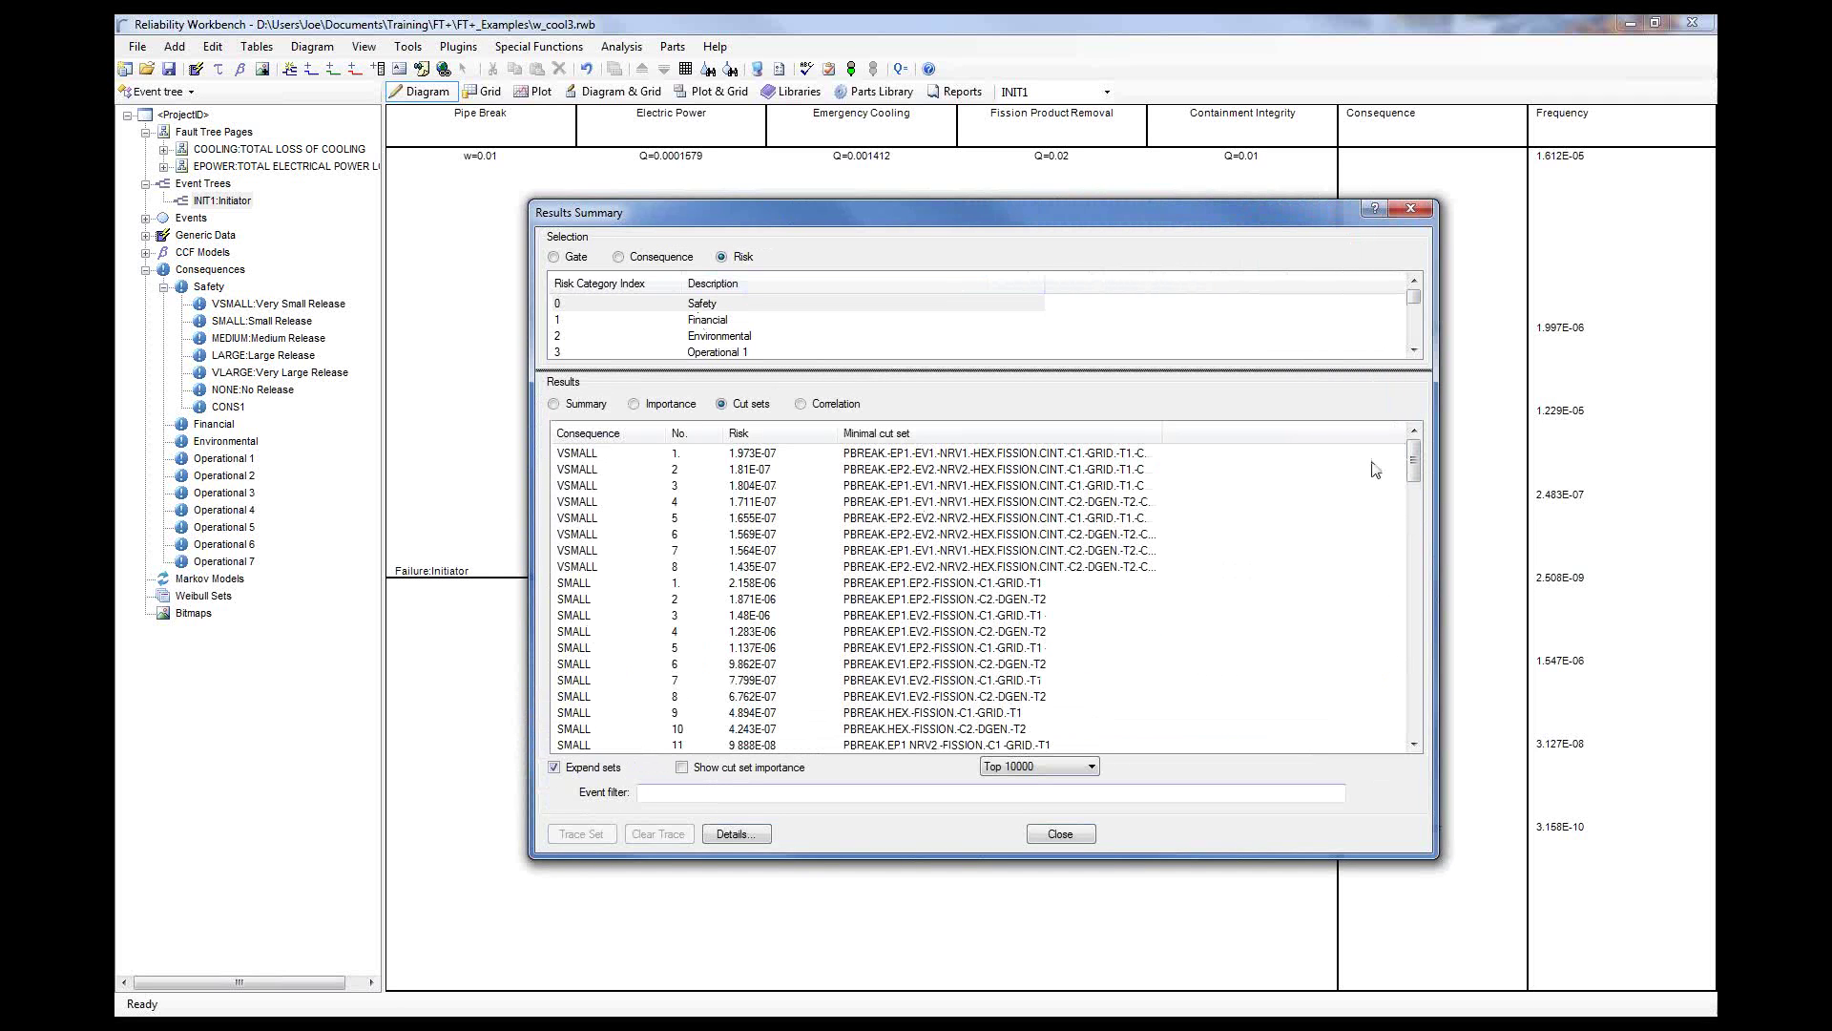
mouse_move(1417, 462)
left_mouse_down()
mouse_move(1426, 706)
mouse_move(1413, 458)
left_mouse_up()
- Show the Safety importance measures and select EP1, Fussell-Vesely 0.427
left_click(858, 534)
left_click(636, 405)
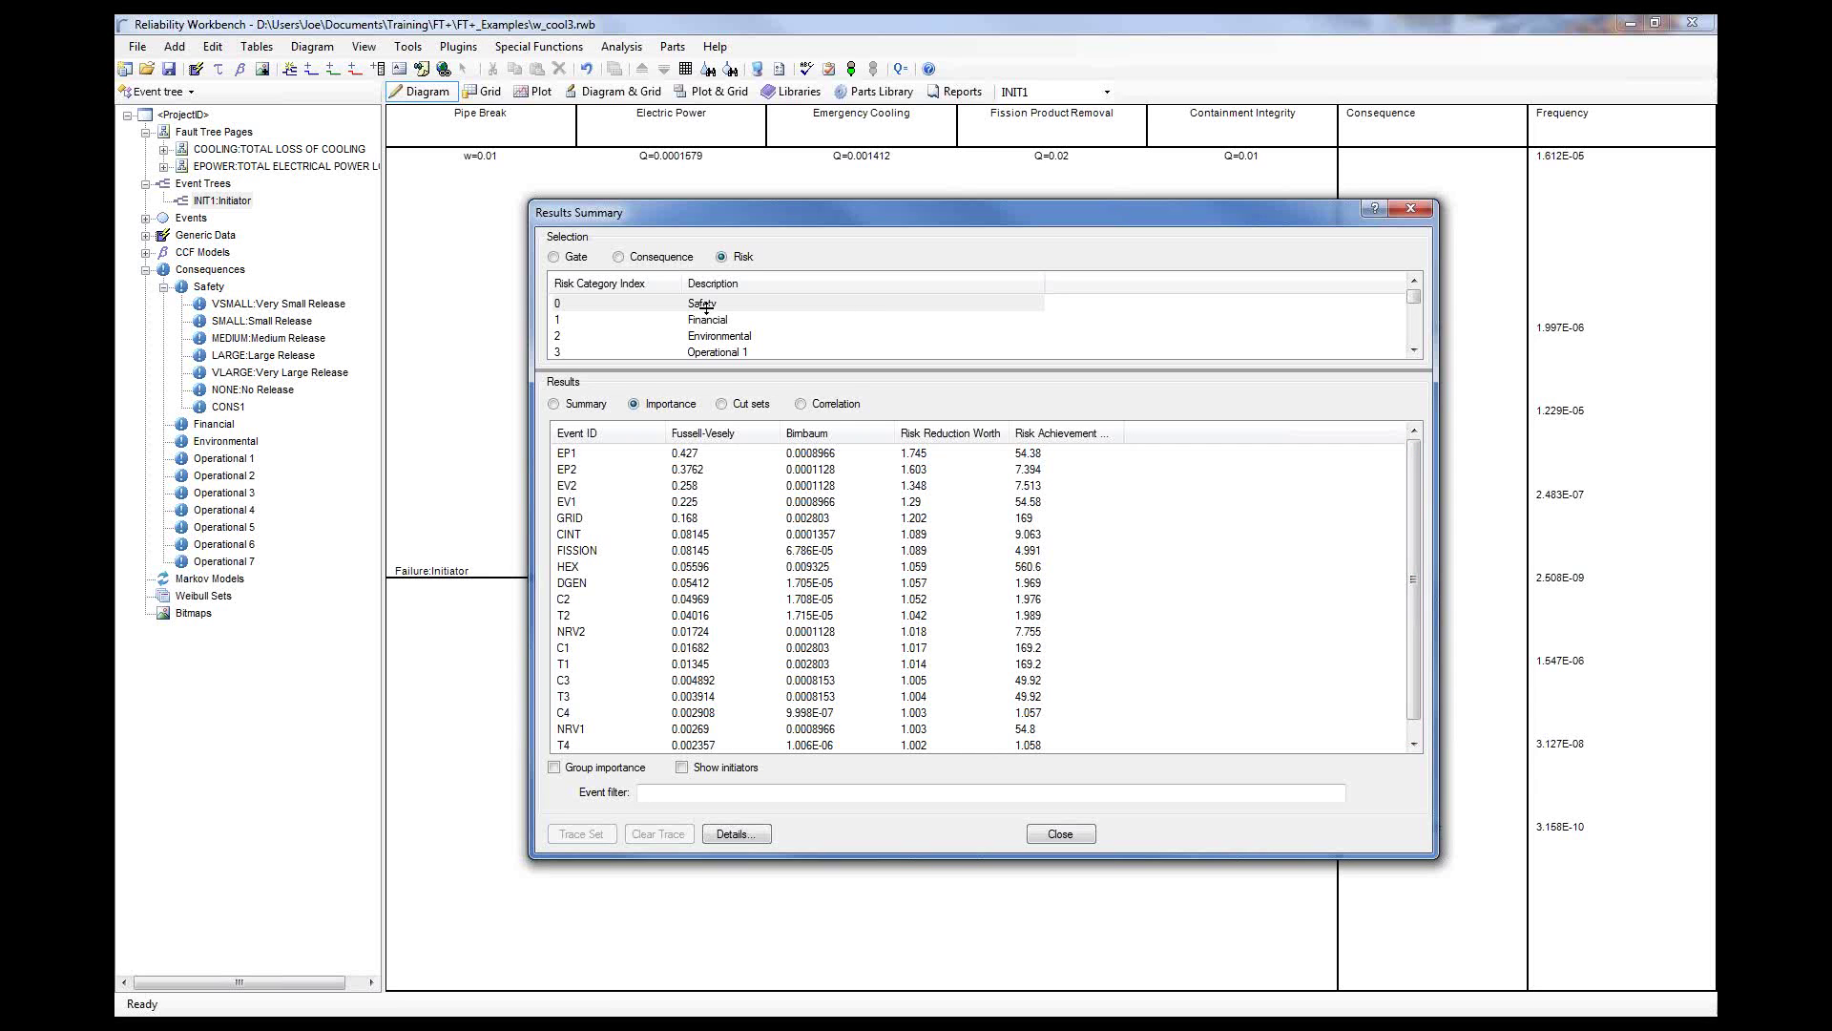
left_click(606, 457)
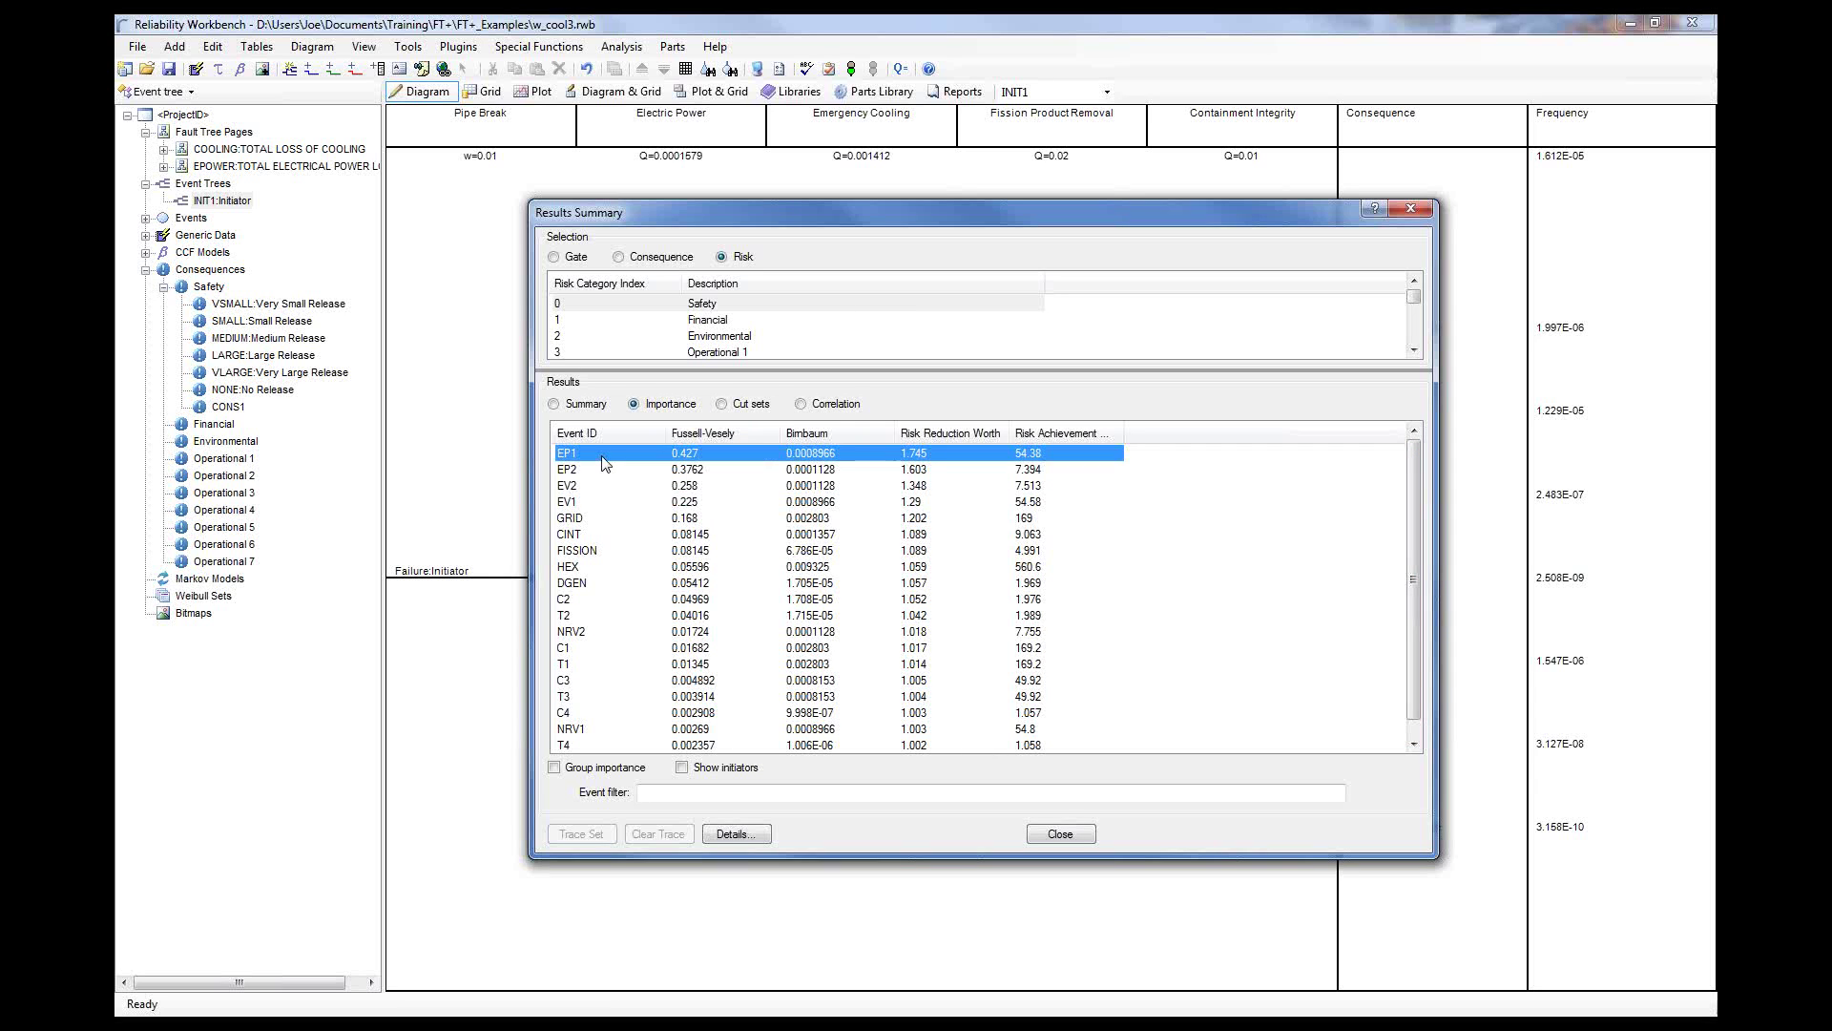
left_click(722, 836)
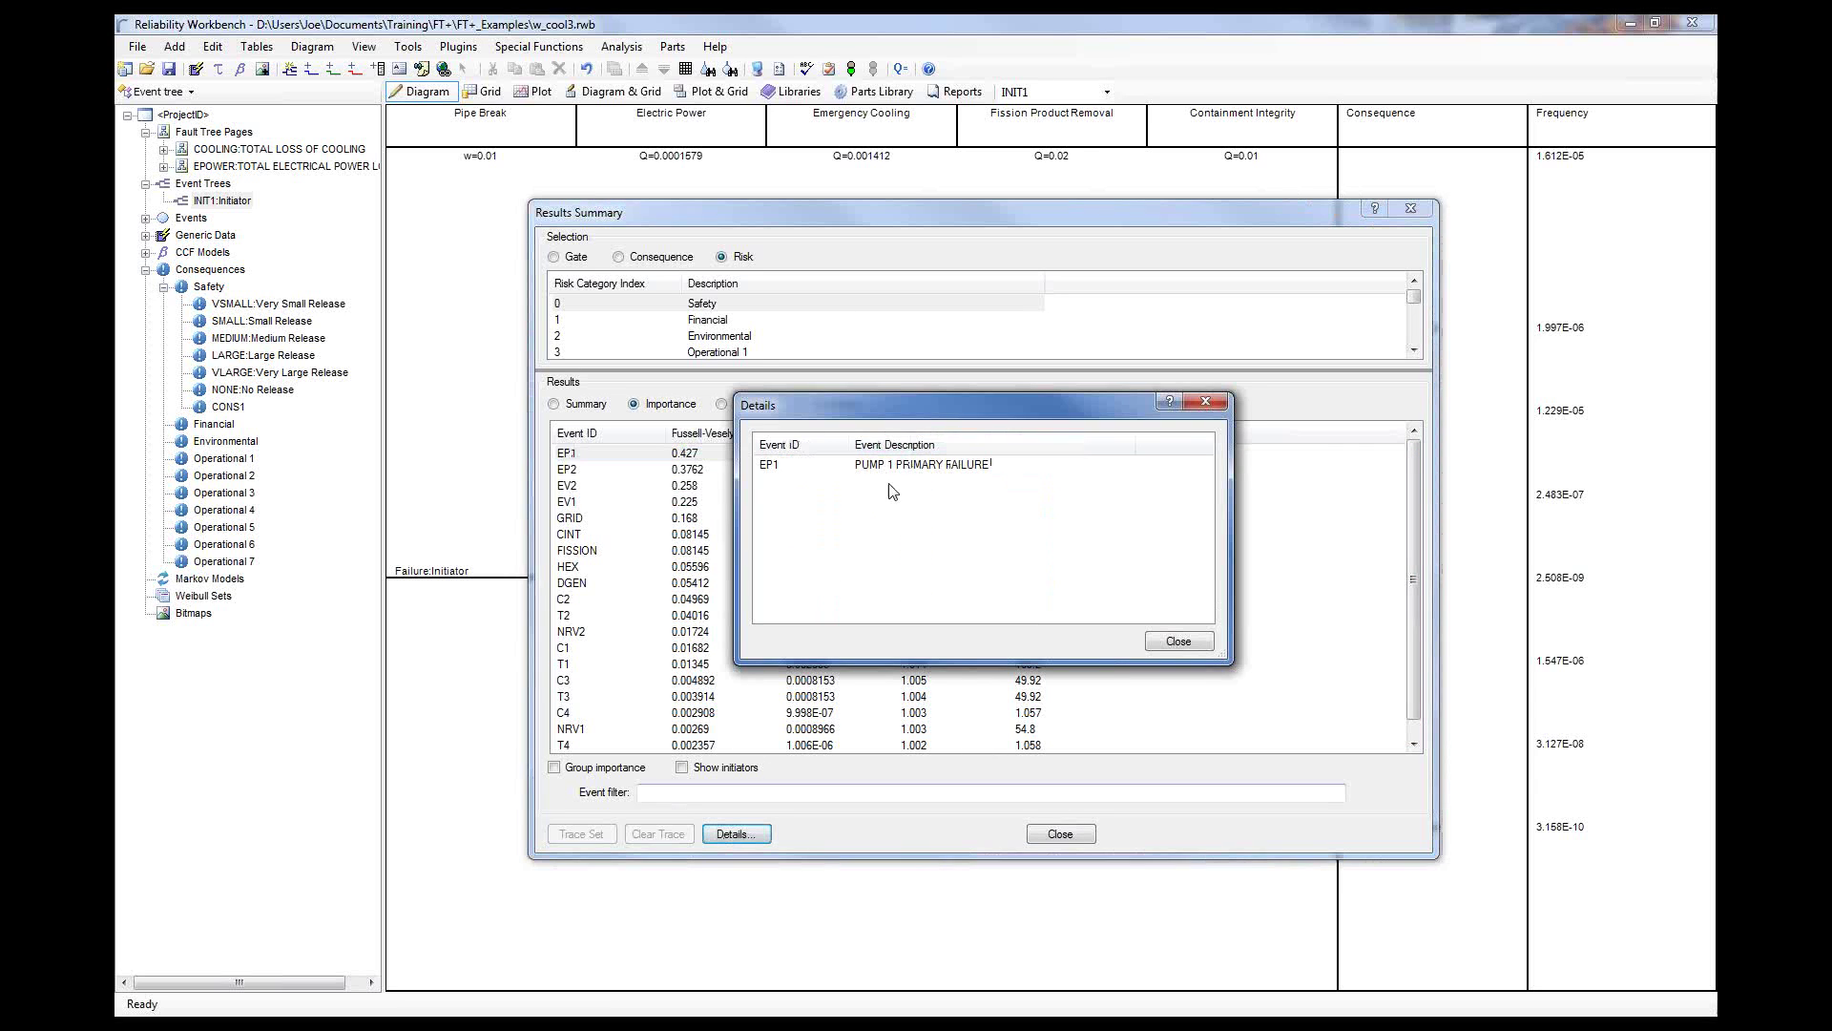
left_click(1158, 648)
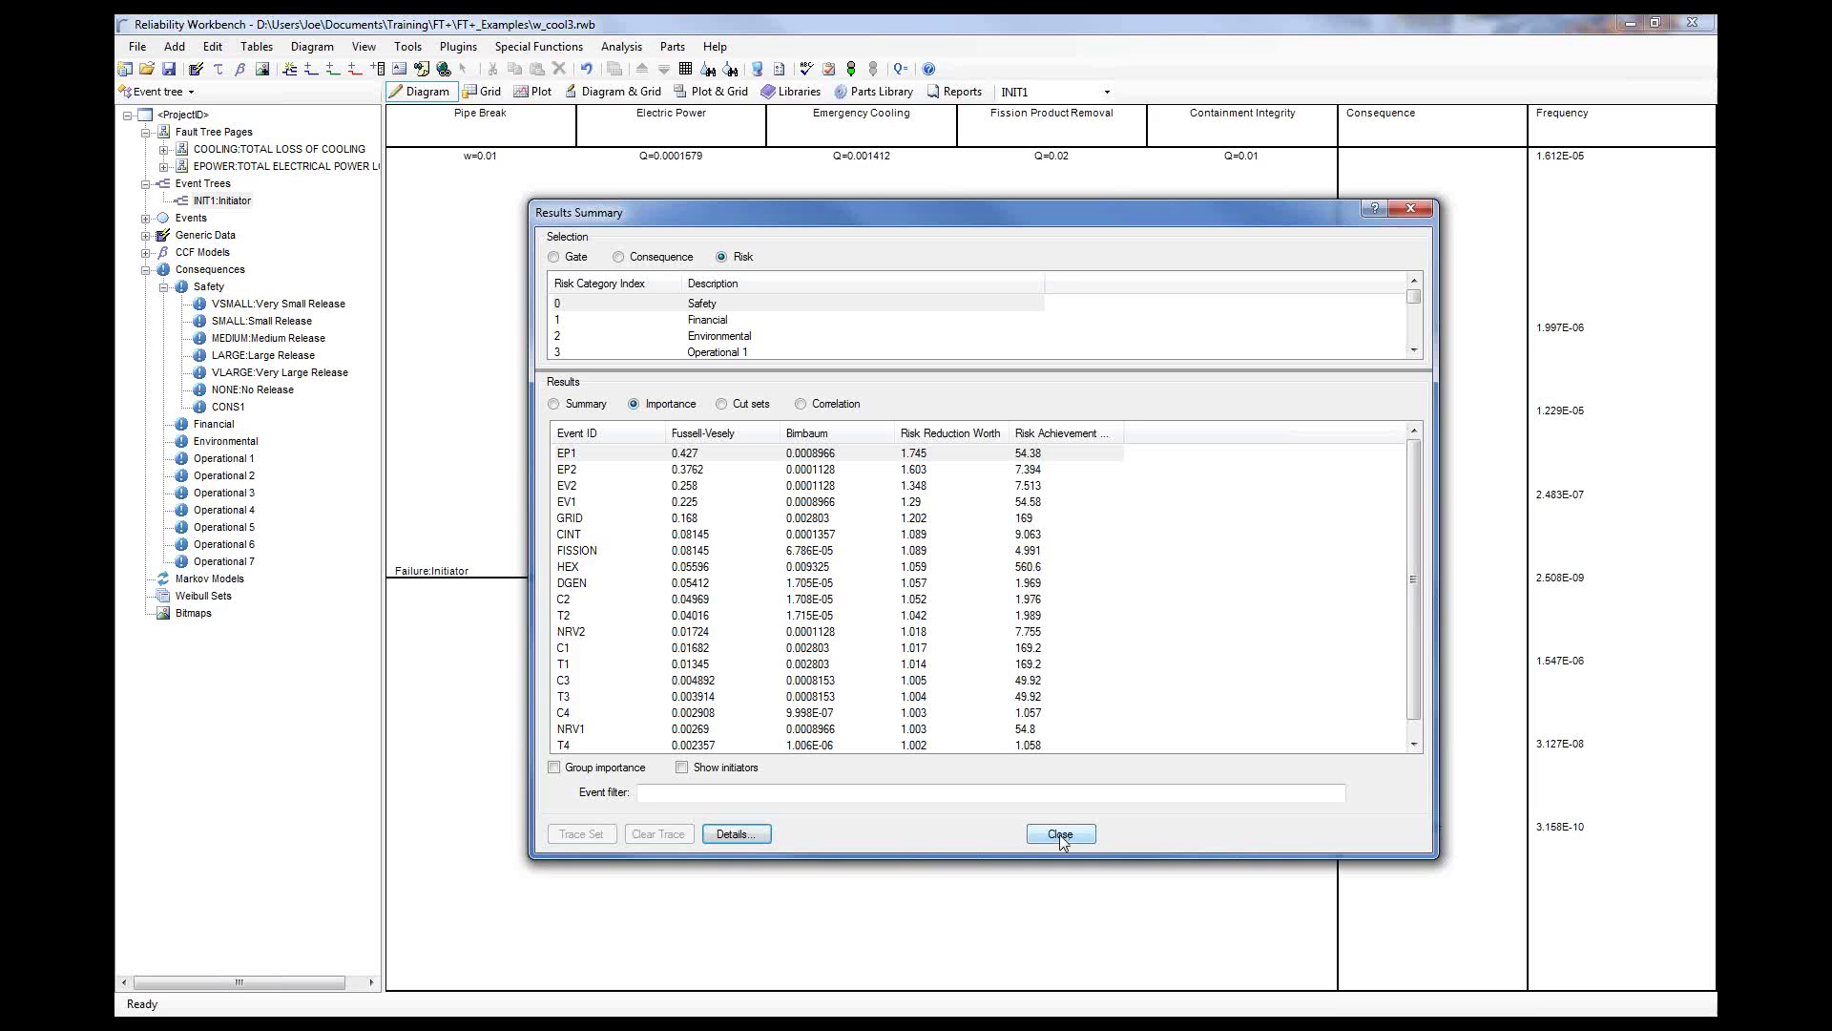
- Close the Results Summary, switch the view to Fault tree, then back to Event tree
left_click(1059, 834)
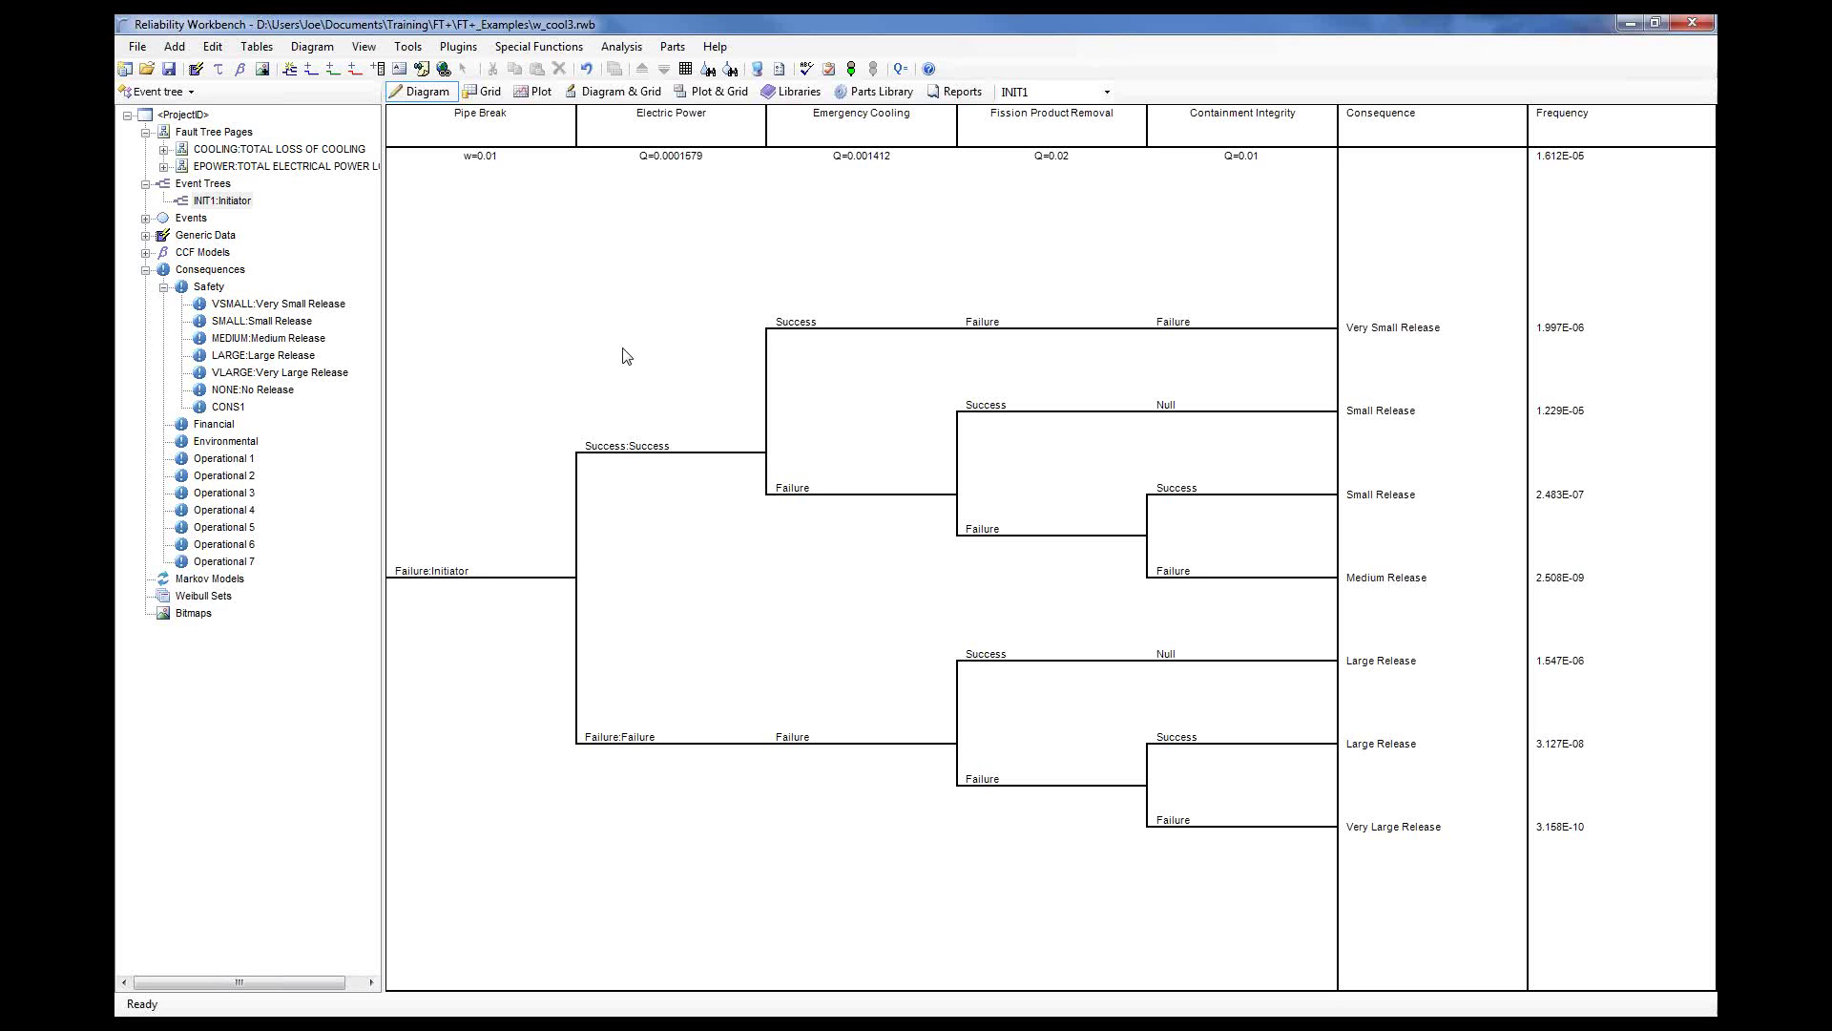
left_click(157, 94)
left_click(170, 176)
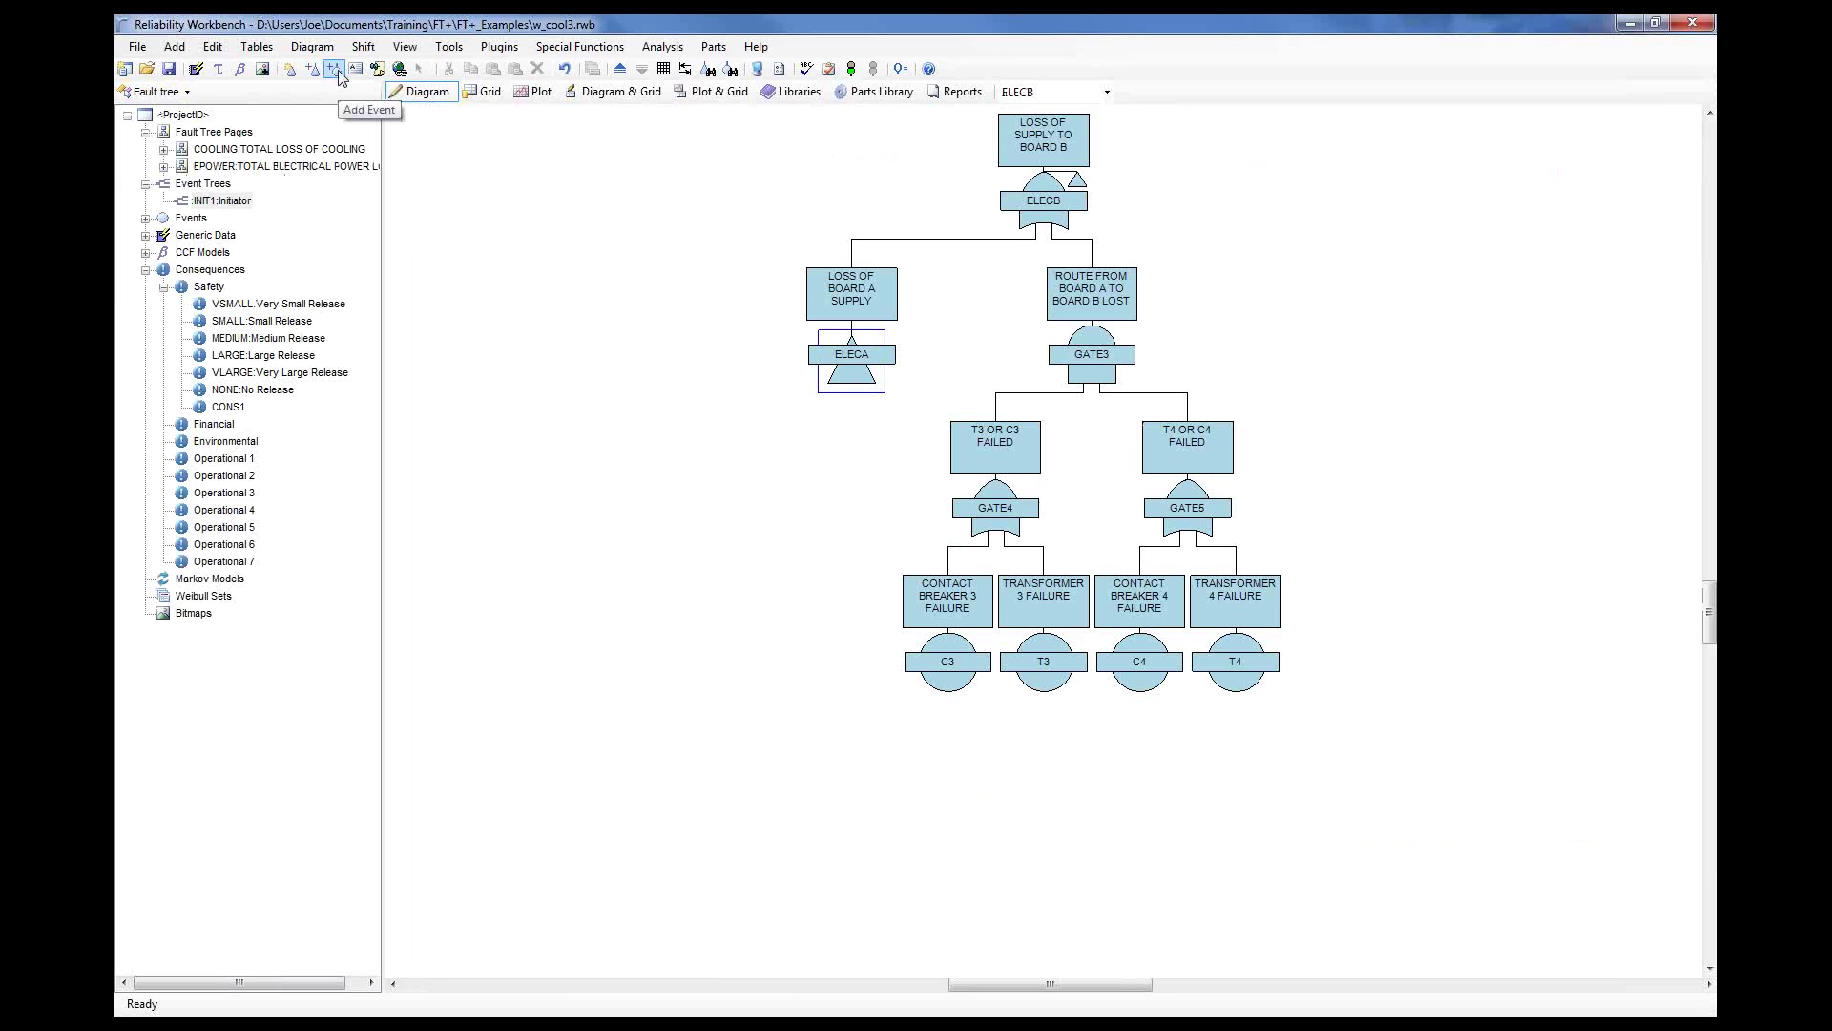
left_click(154, 92)
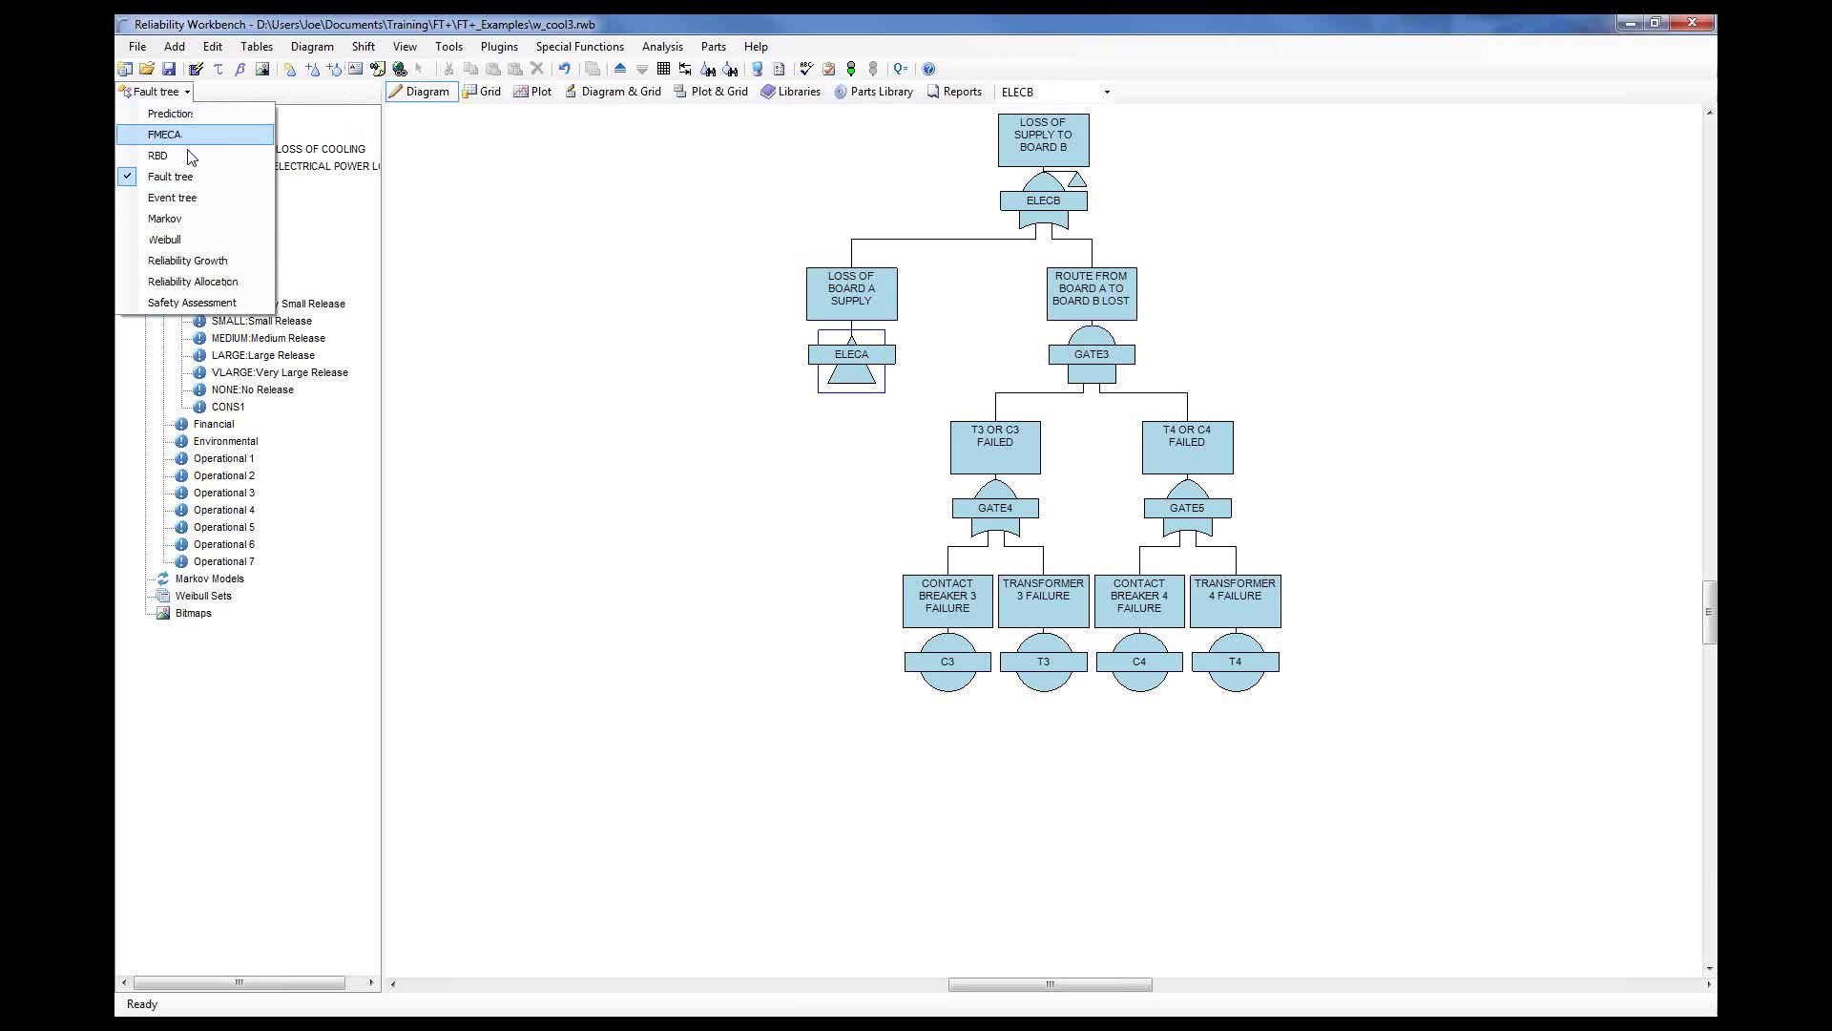
left_click(193, 203)
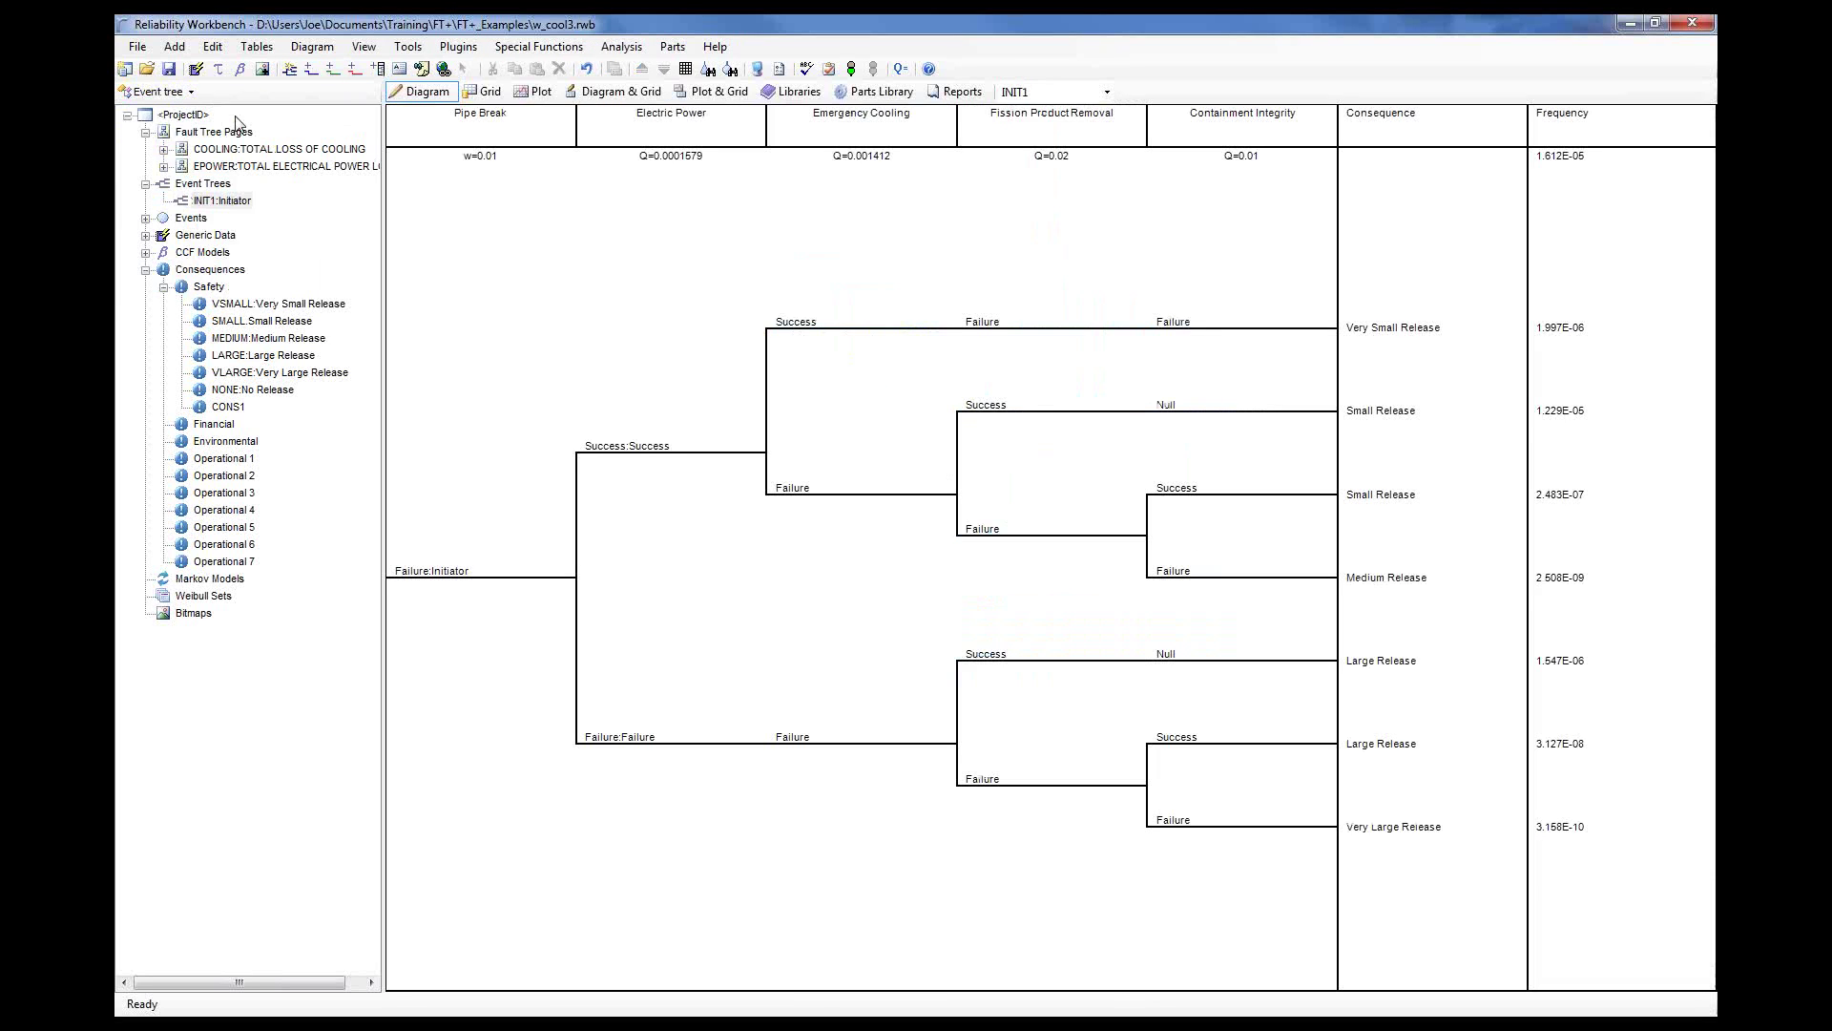
- Create primary event tree ET1 with 4 columns, keeping the default ID
left_click(290, 76)
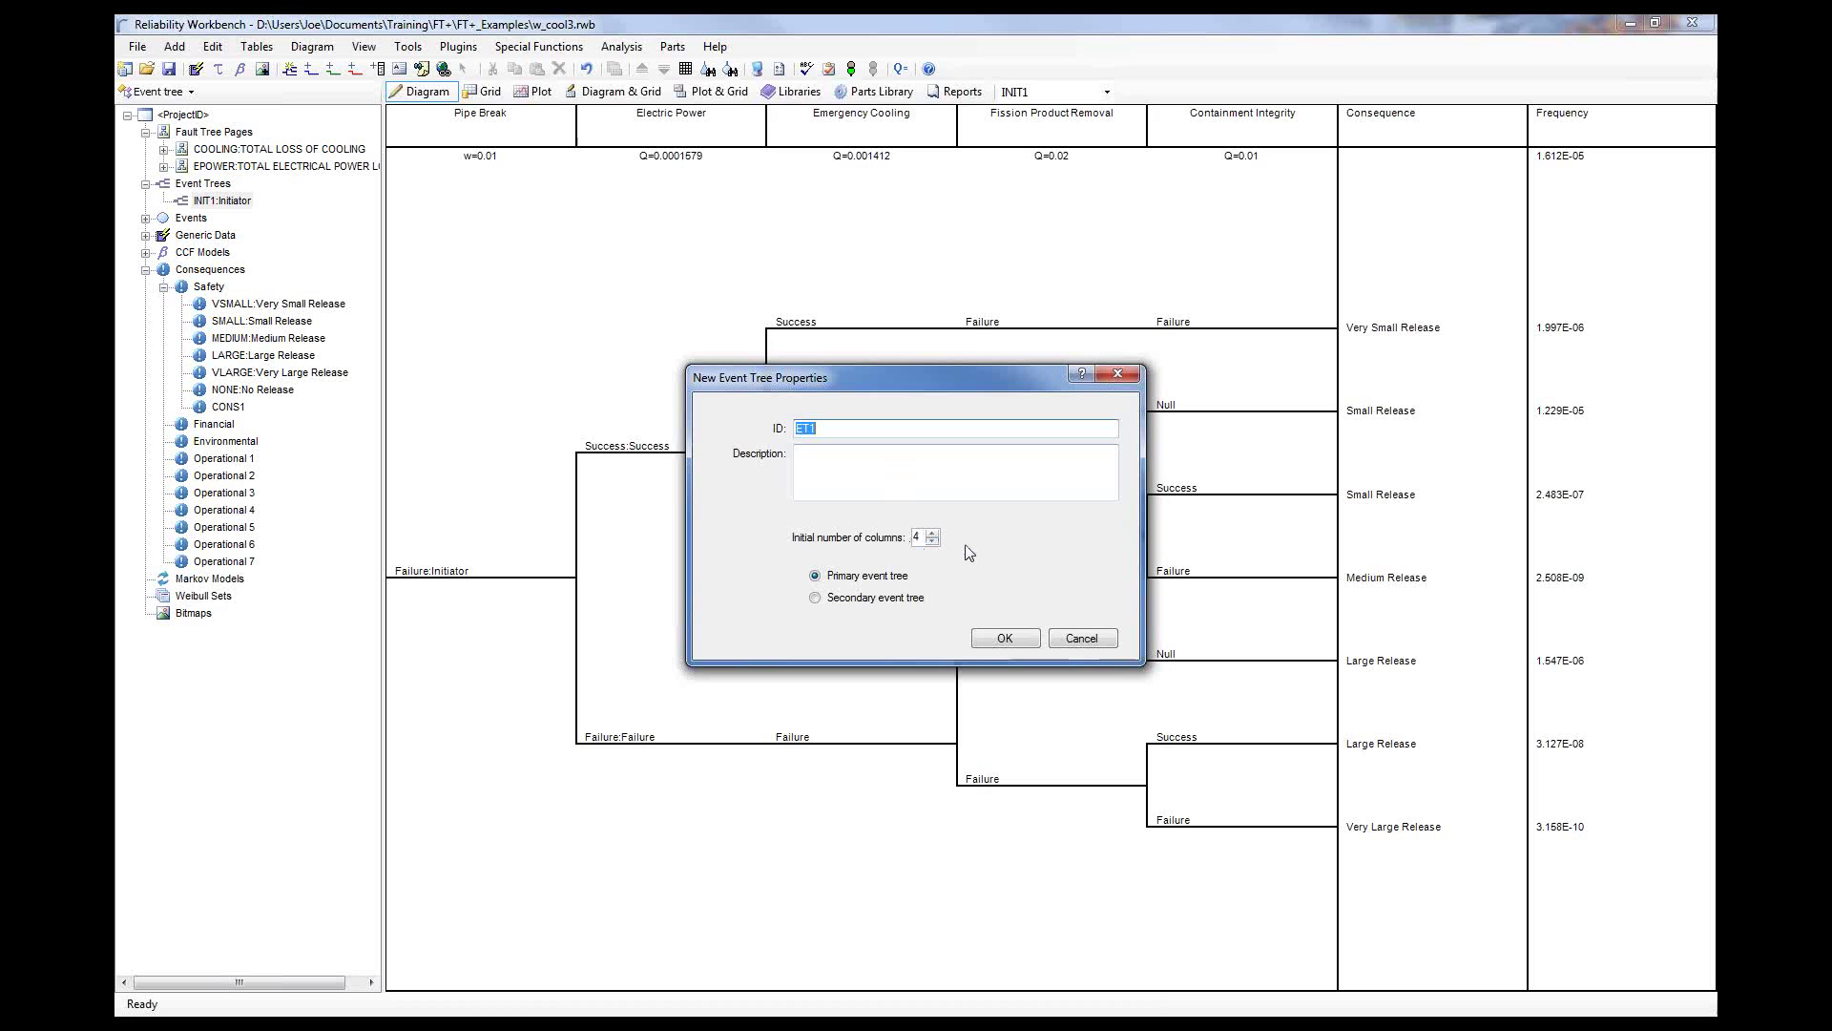
left_click(1007, 638)
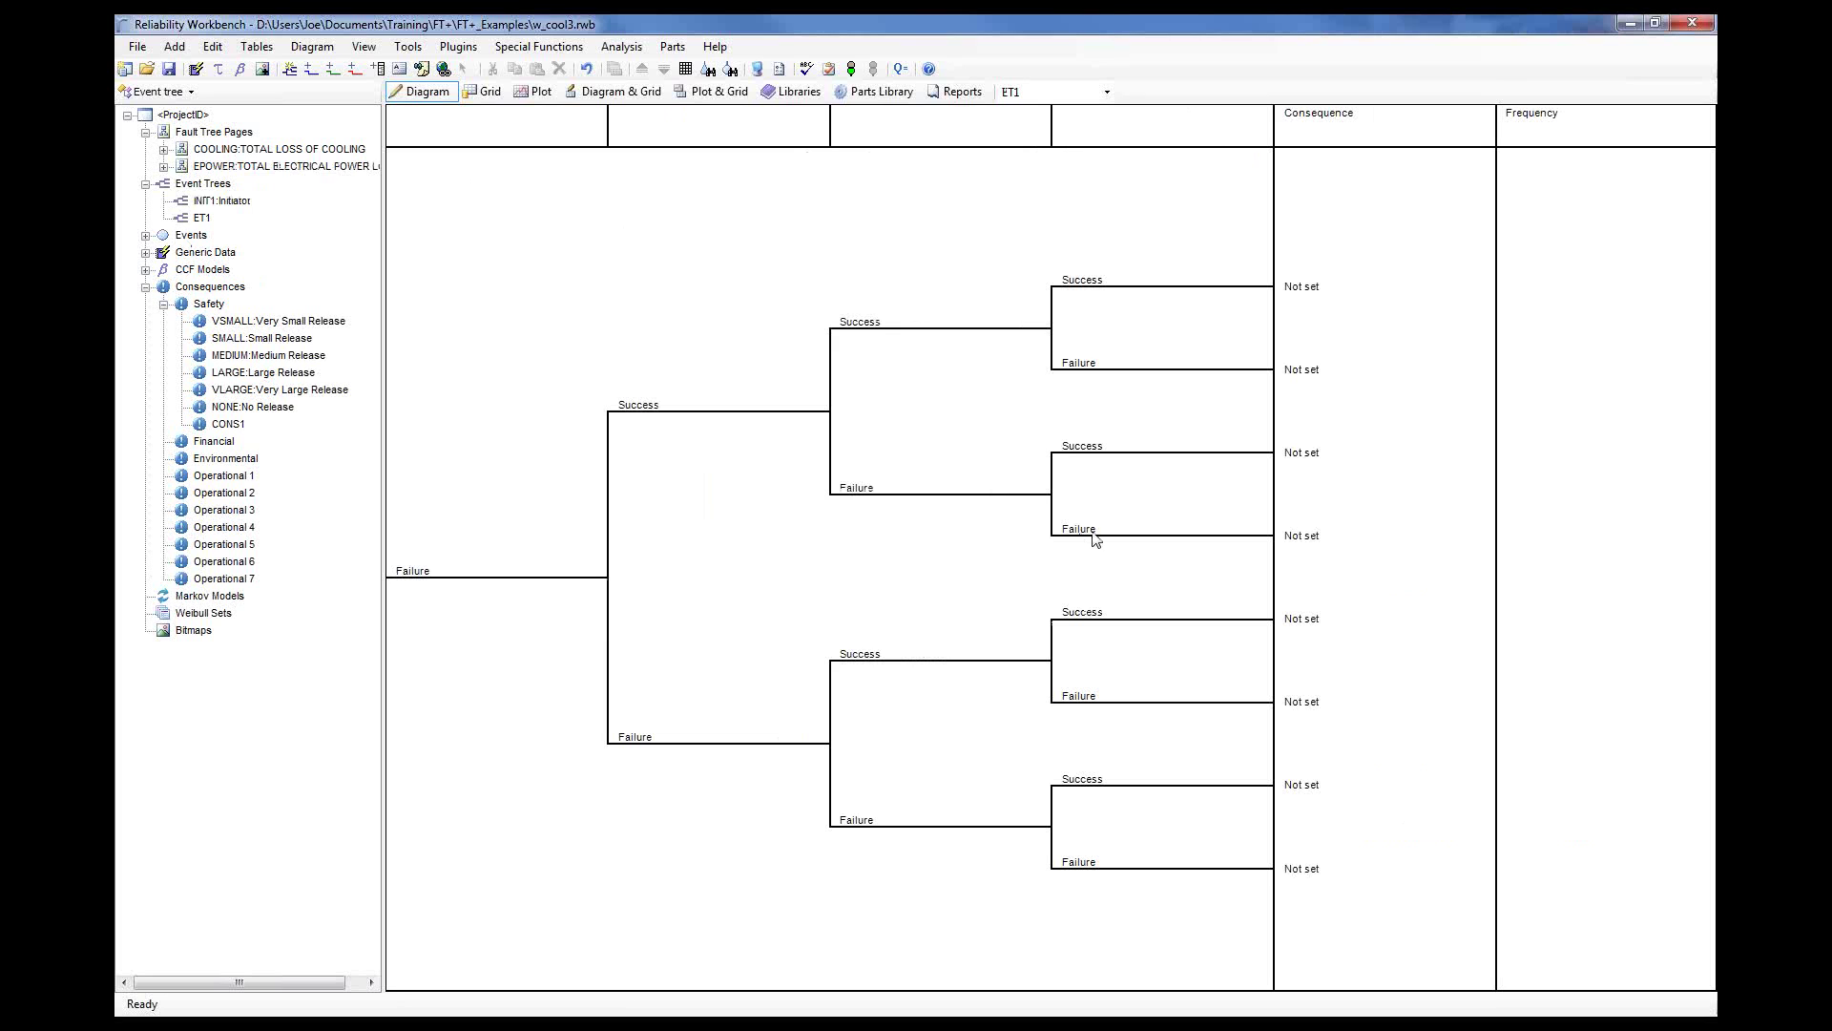
- Select ET1's column headers and initiator Failure branch, then expand COOLING to list SYS2 and SYS3
left_click(528, 143)
left_click(802, 136)
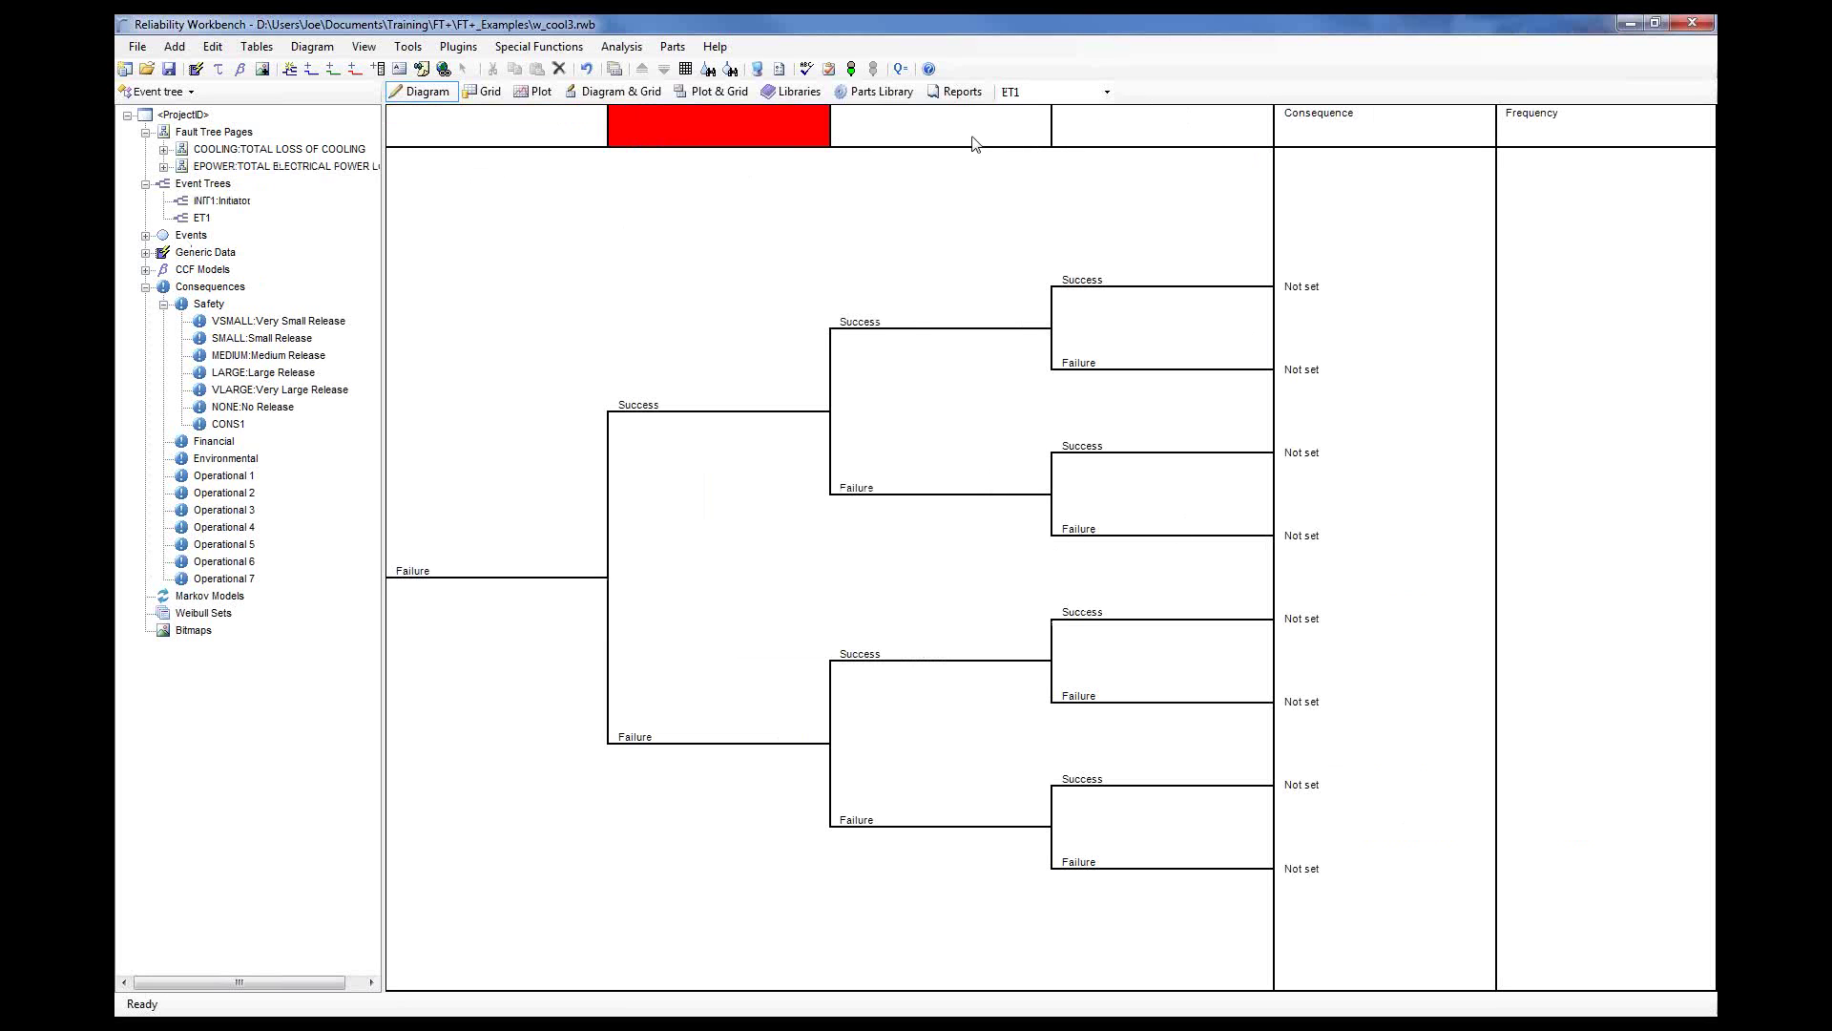
left_click(547, 576)
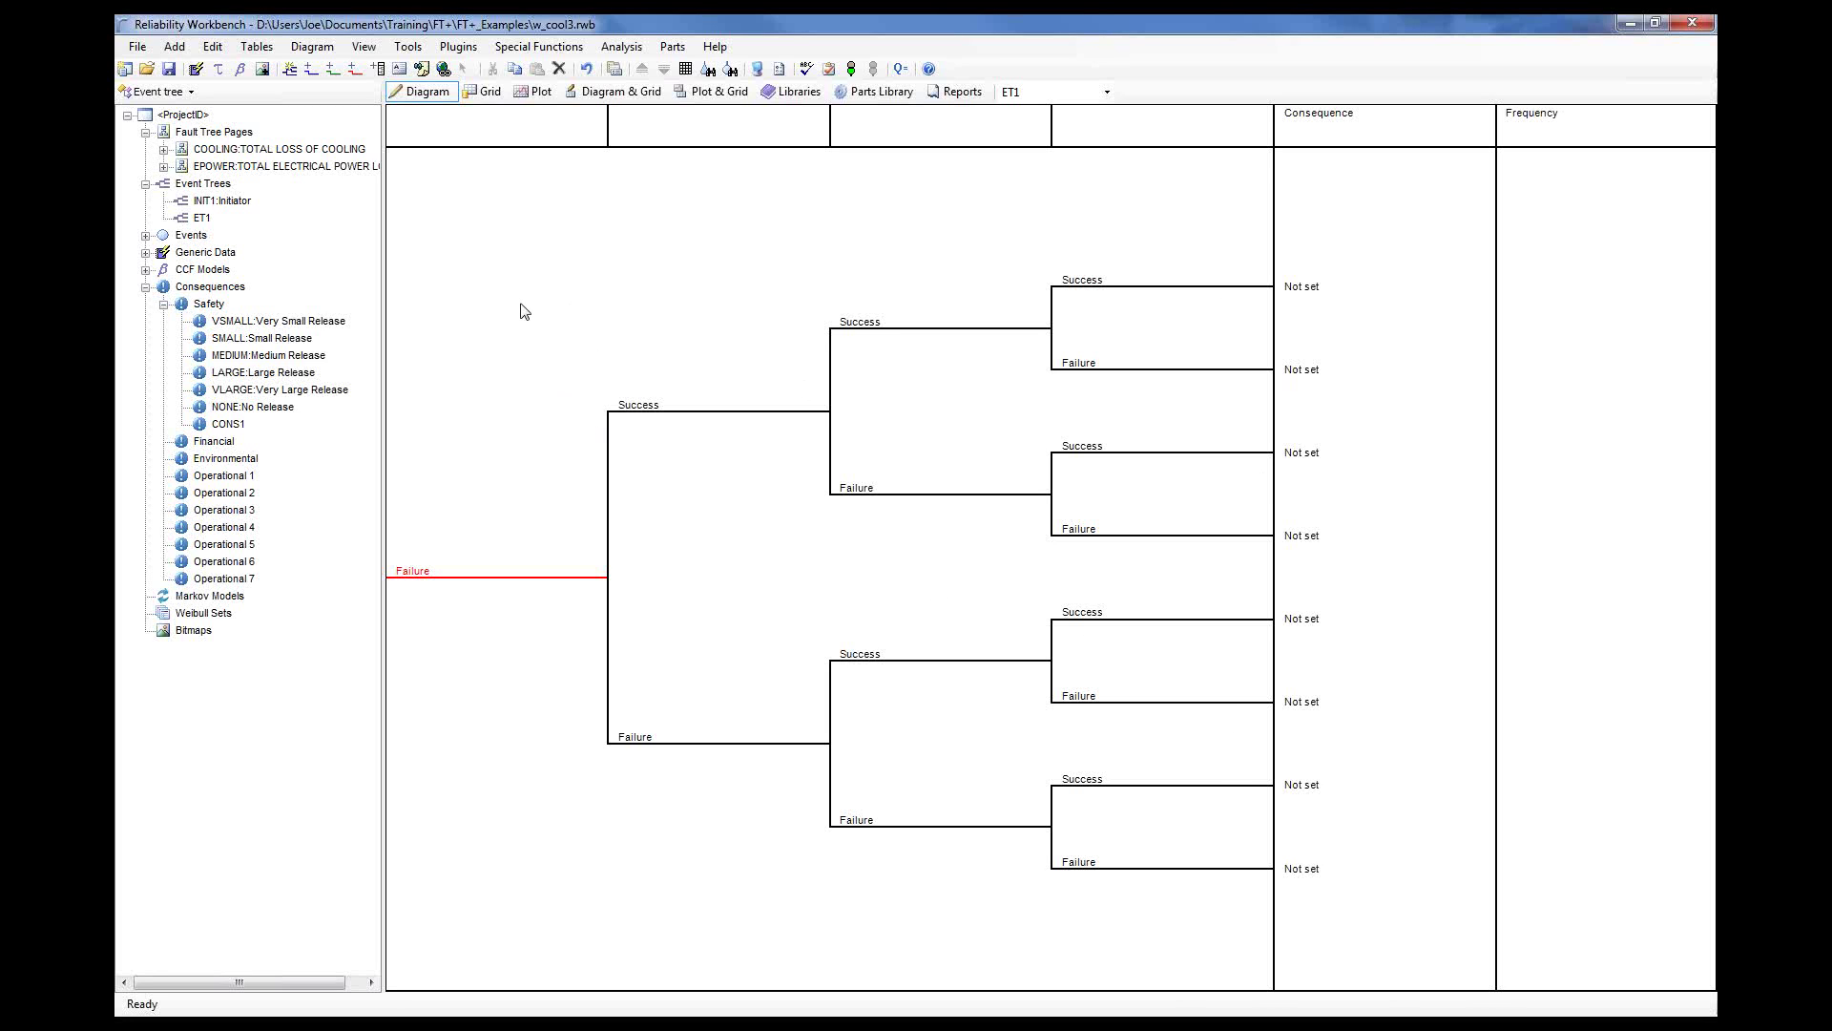
left_click(536, 134)
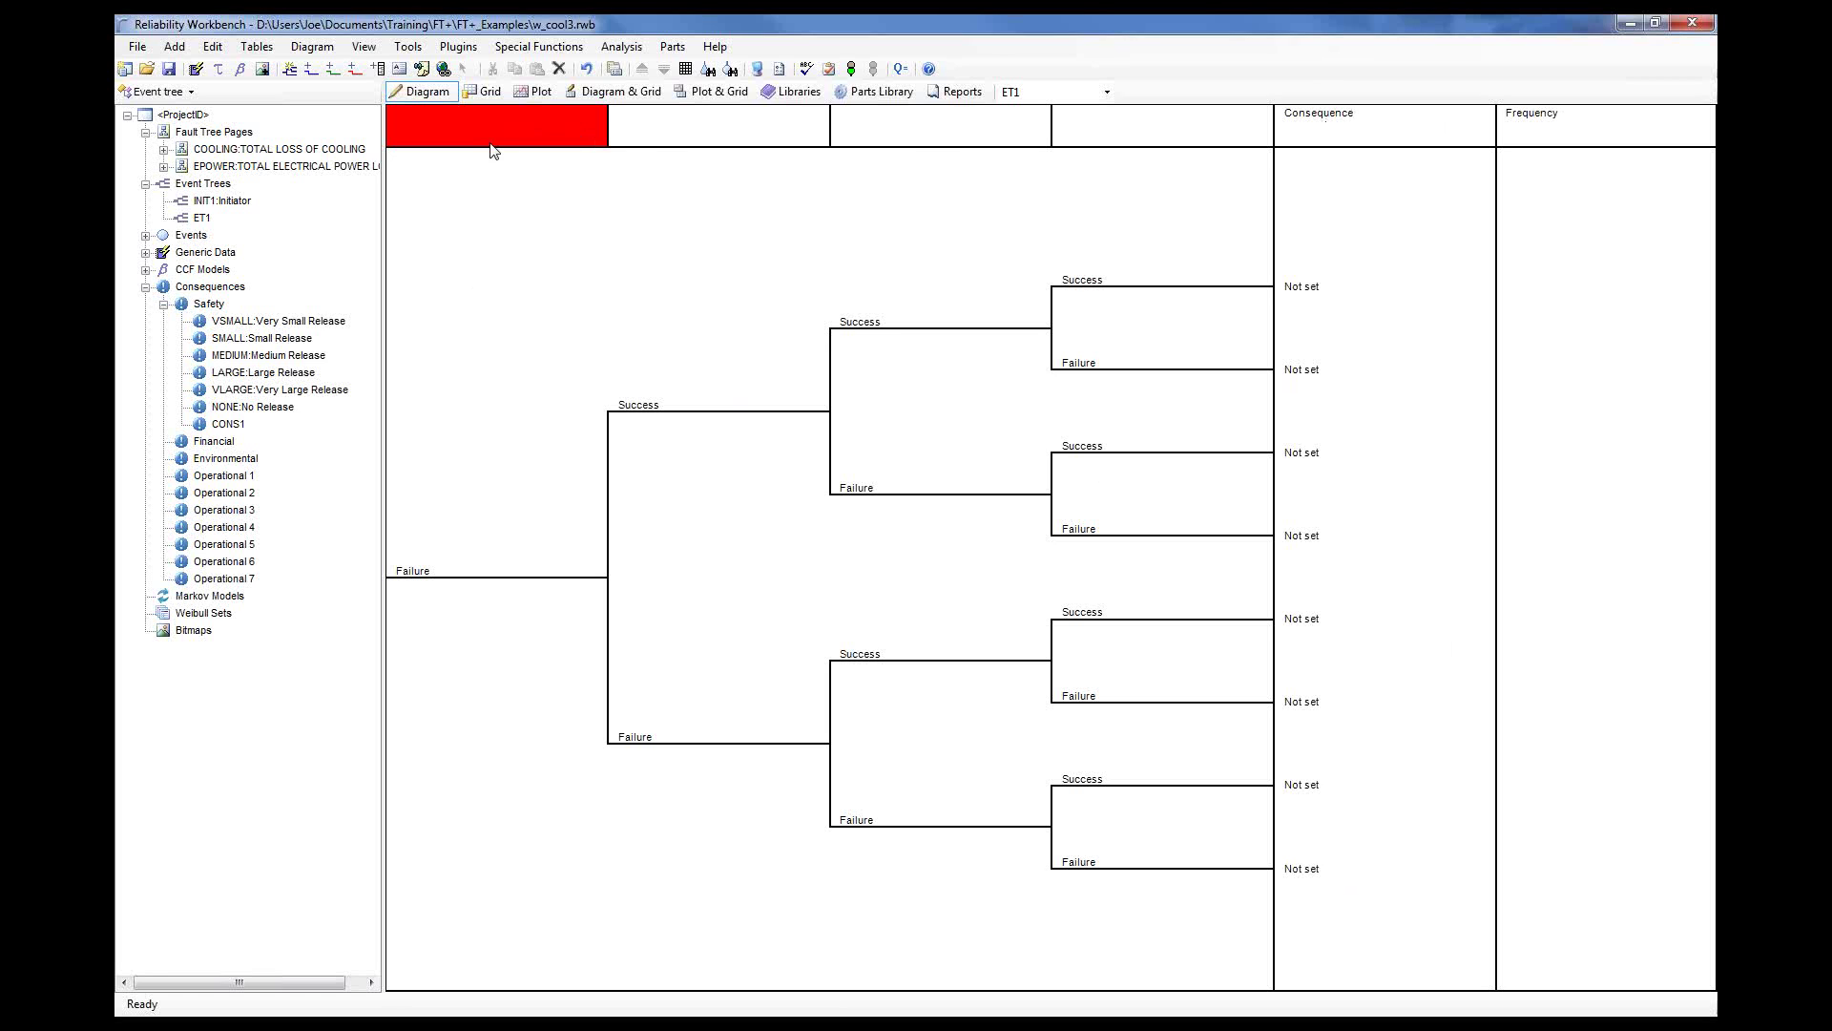
mouse_move(192, 153)
left_mouse_down()
mouse_move(321, 164)
mouse_move(463, 143)
mouse_move(218, 146)
mouse_move(186, 157)
mouse_move(229, 151)
mouse_move(200, 170)
left_mouse_up()
left_click(164, 150)
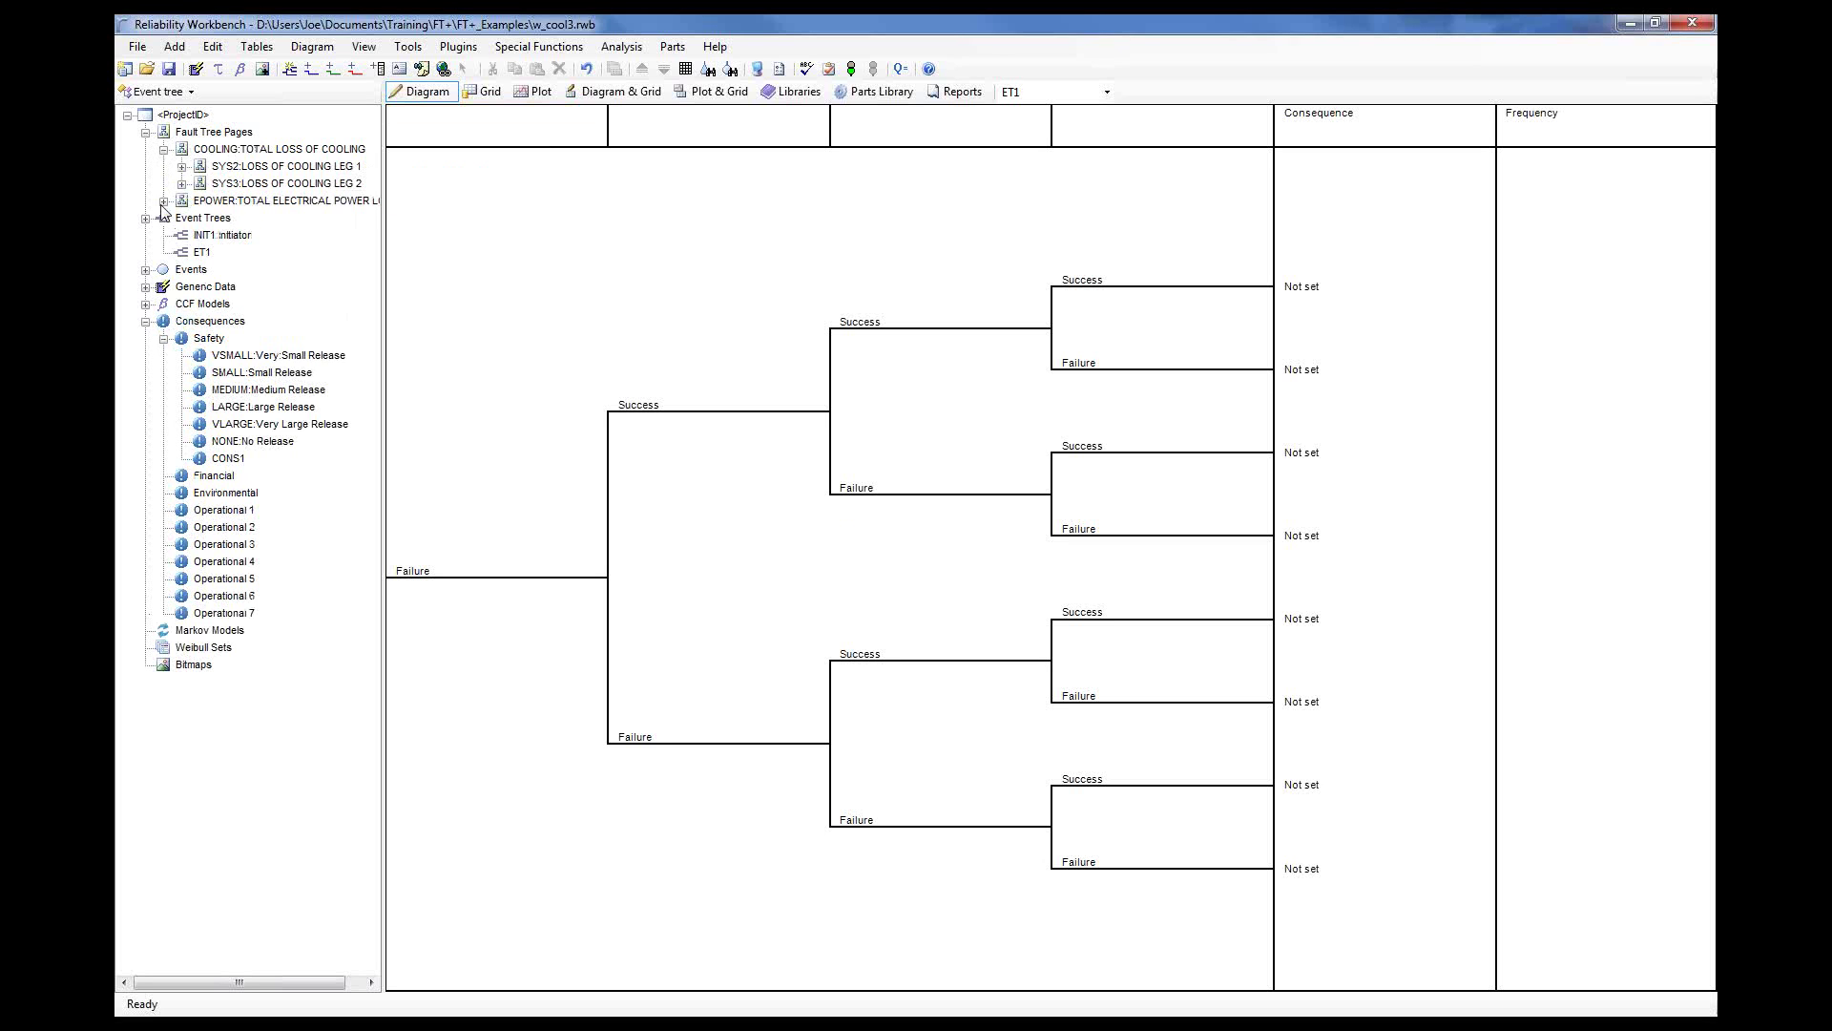
- Make ET1's first column a Gate column linked to COOLING, headed TOTAL LOSS OF COOLING
double_click(482, 122)
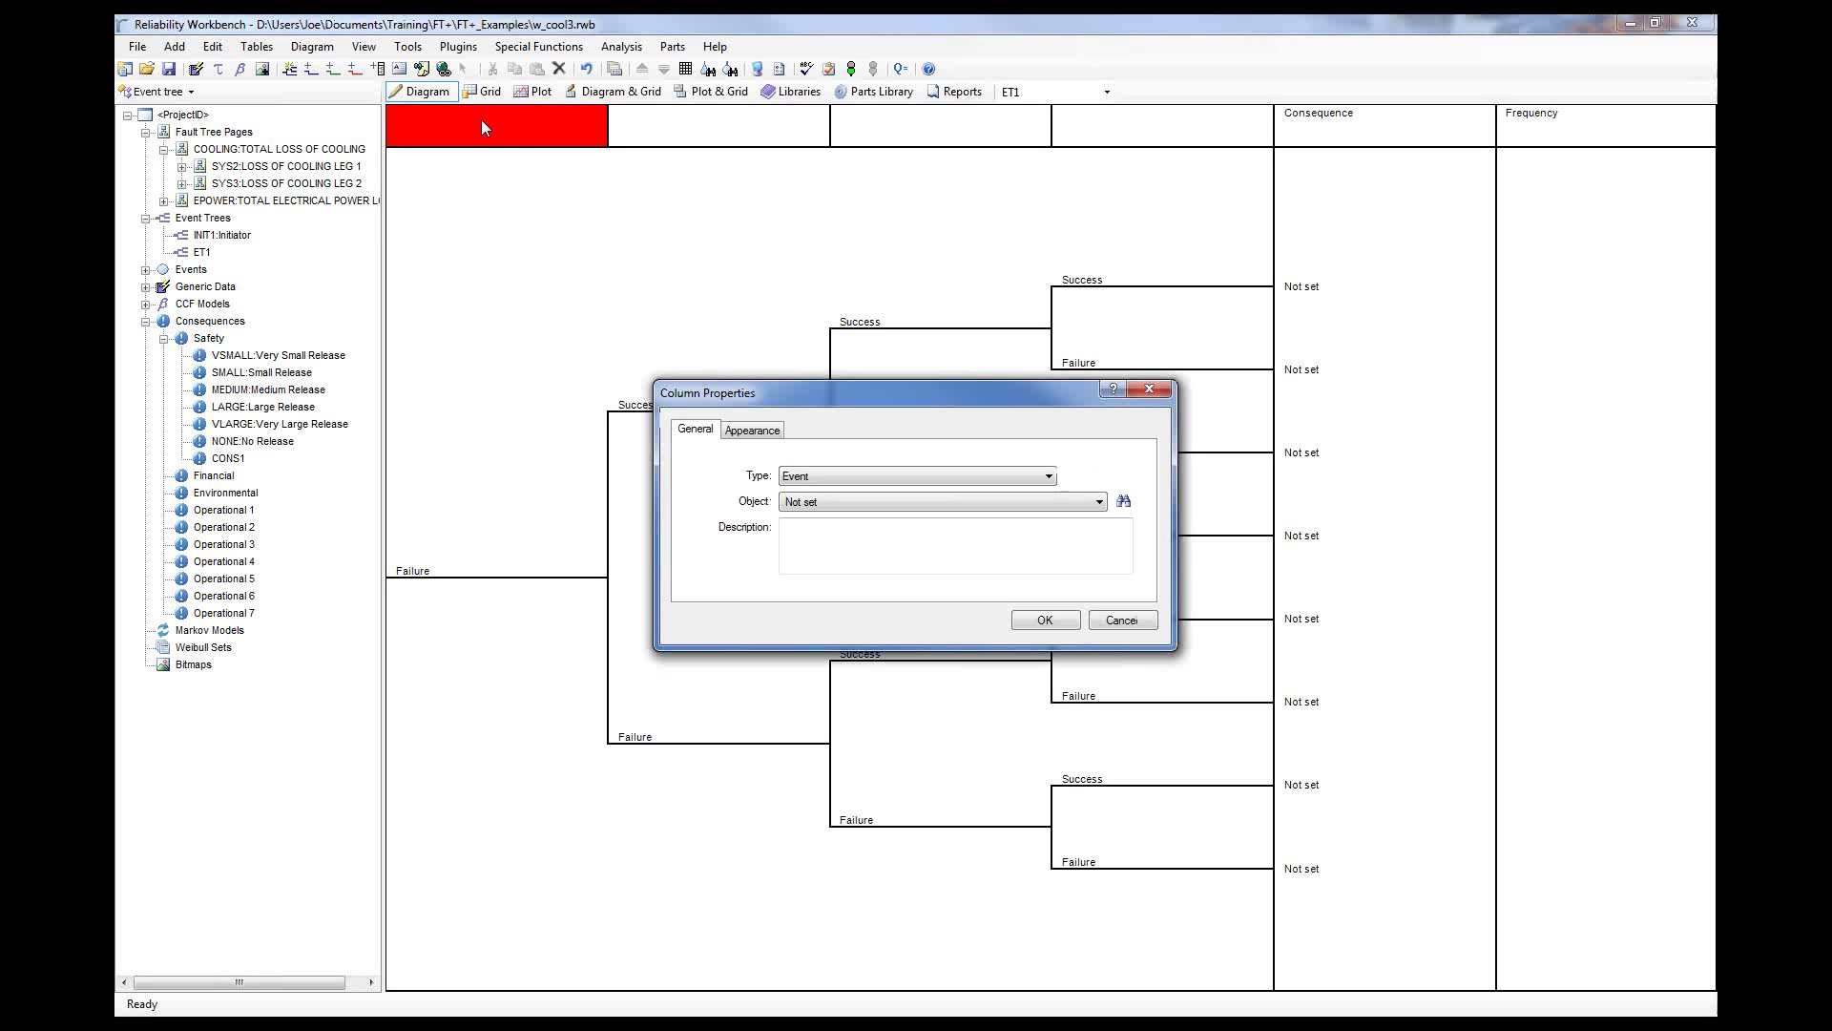
left_click(863, 475)
left_click(865, 506)
left_click(1038, 501)
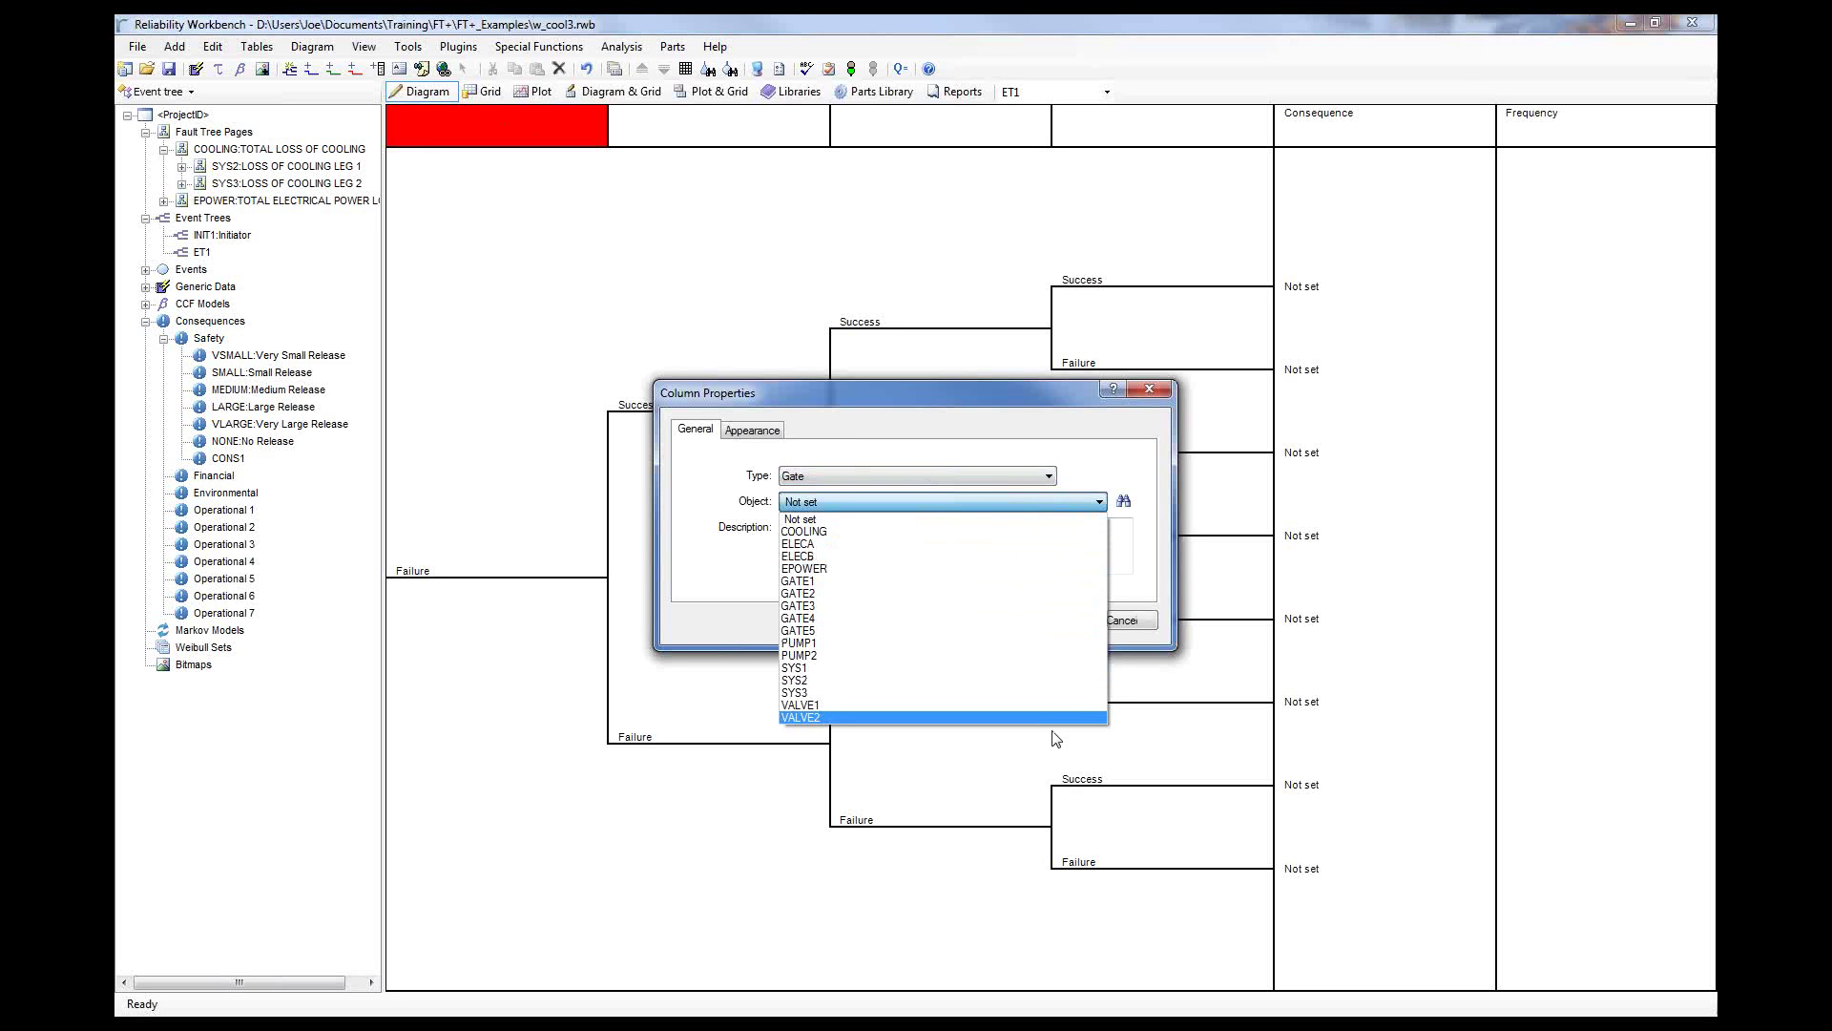
left_click(1124, 504)
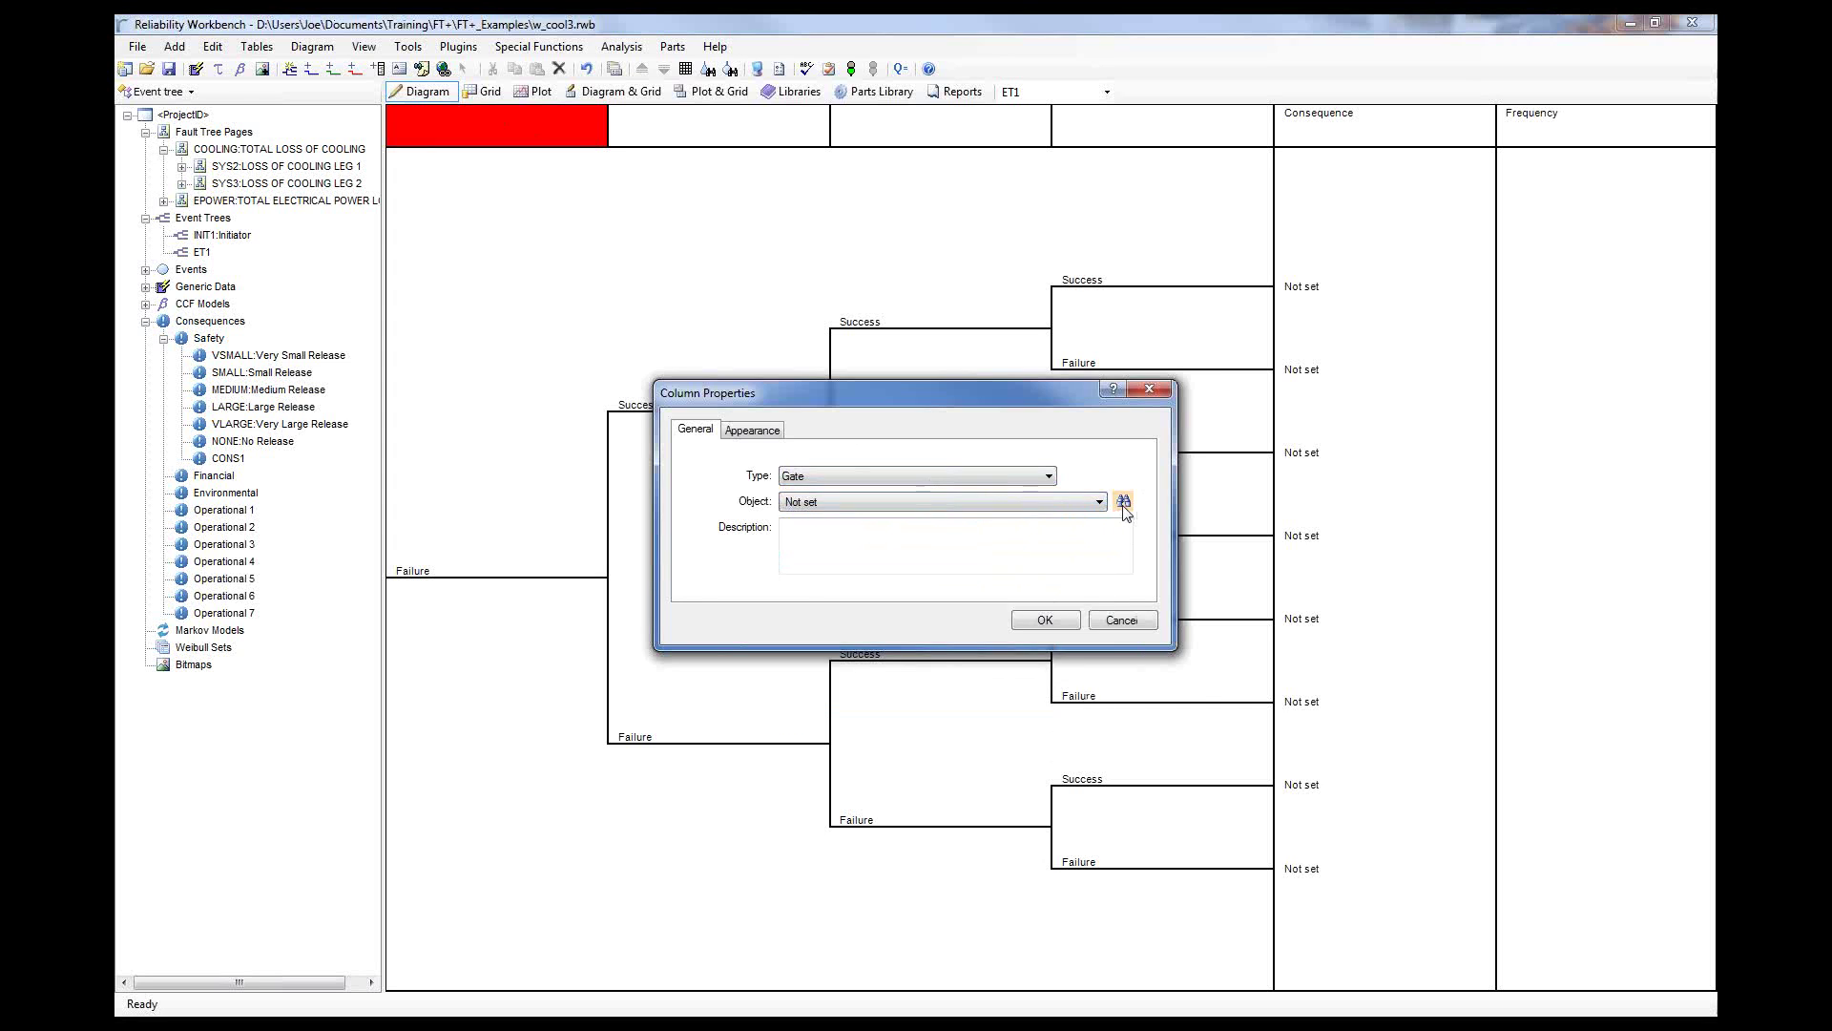
left_click(1125, 504)
left_click(861, 483)
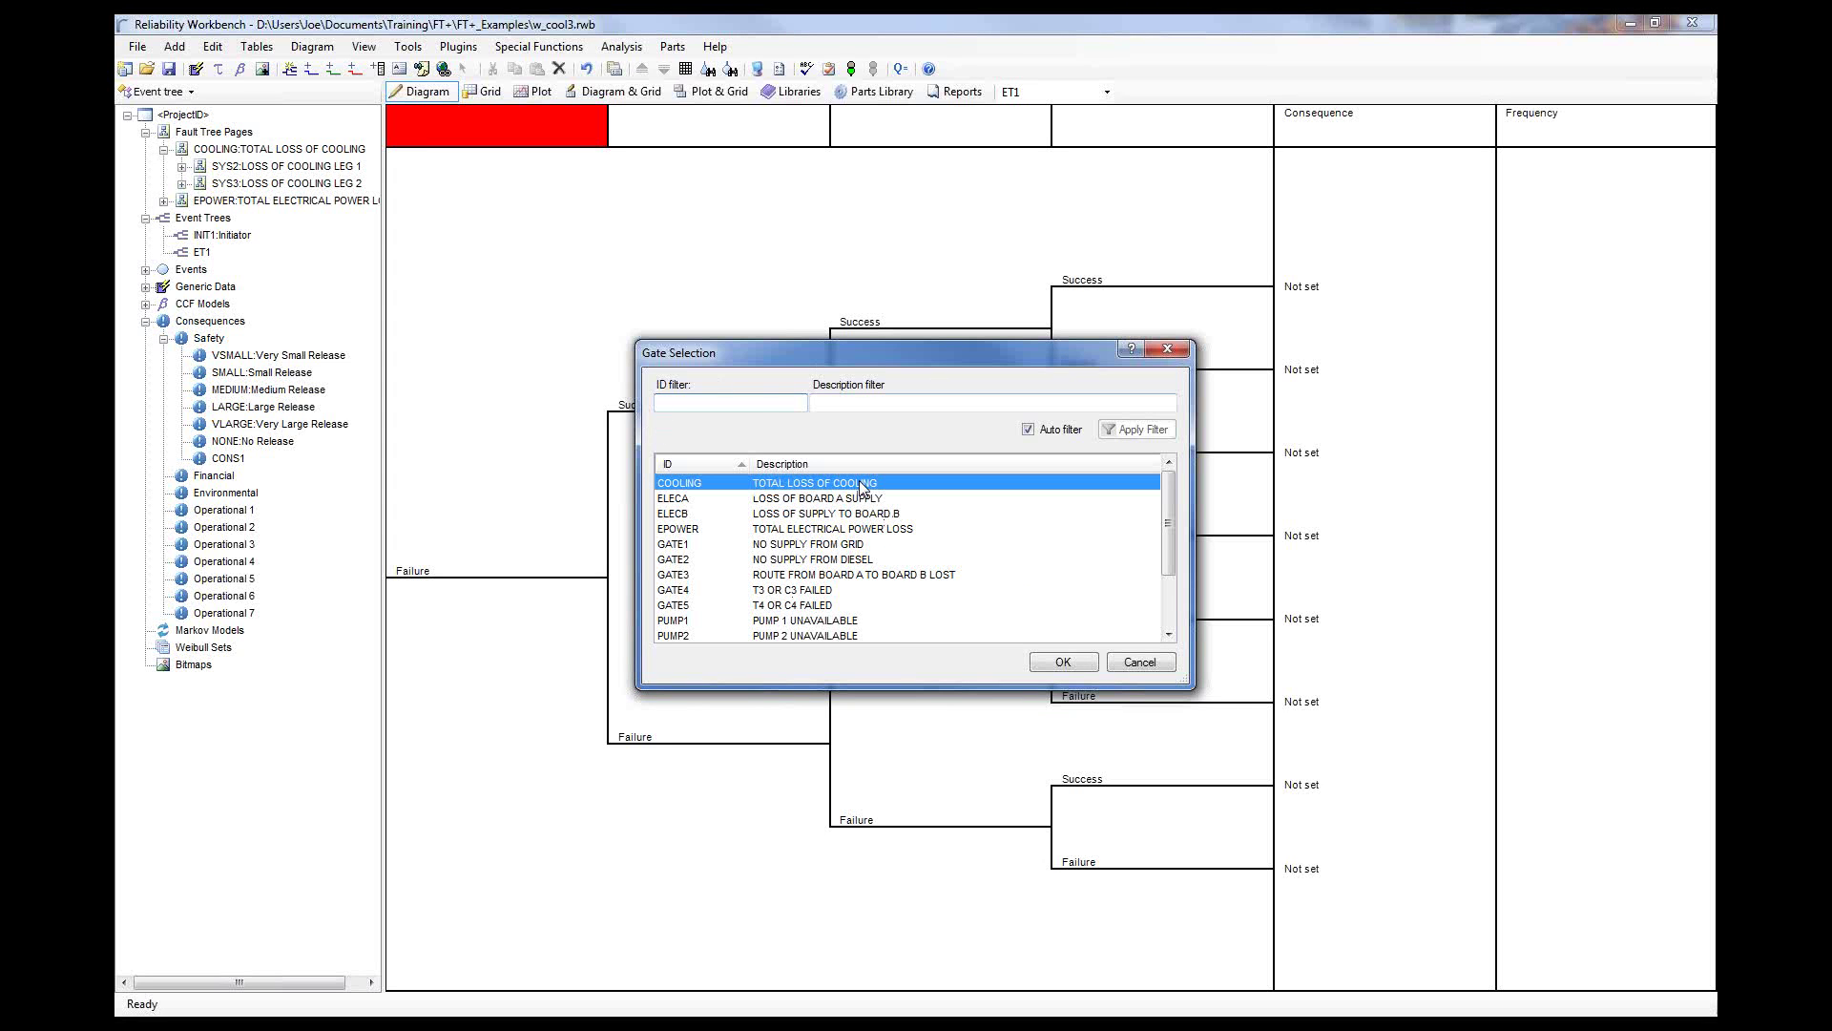
left_click(1061, 664)
left_click(1046, 620)
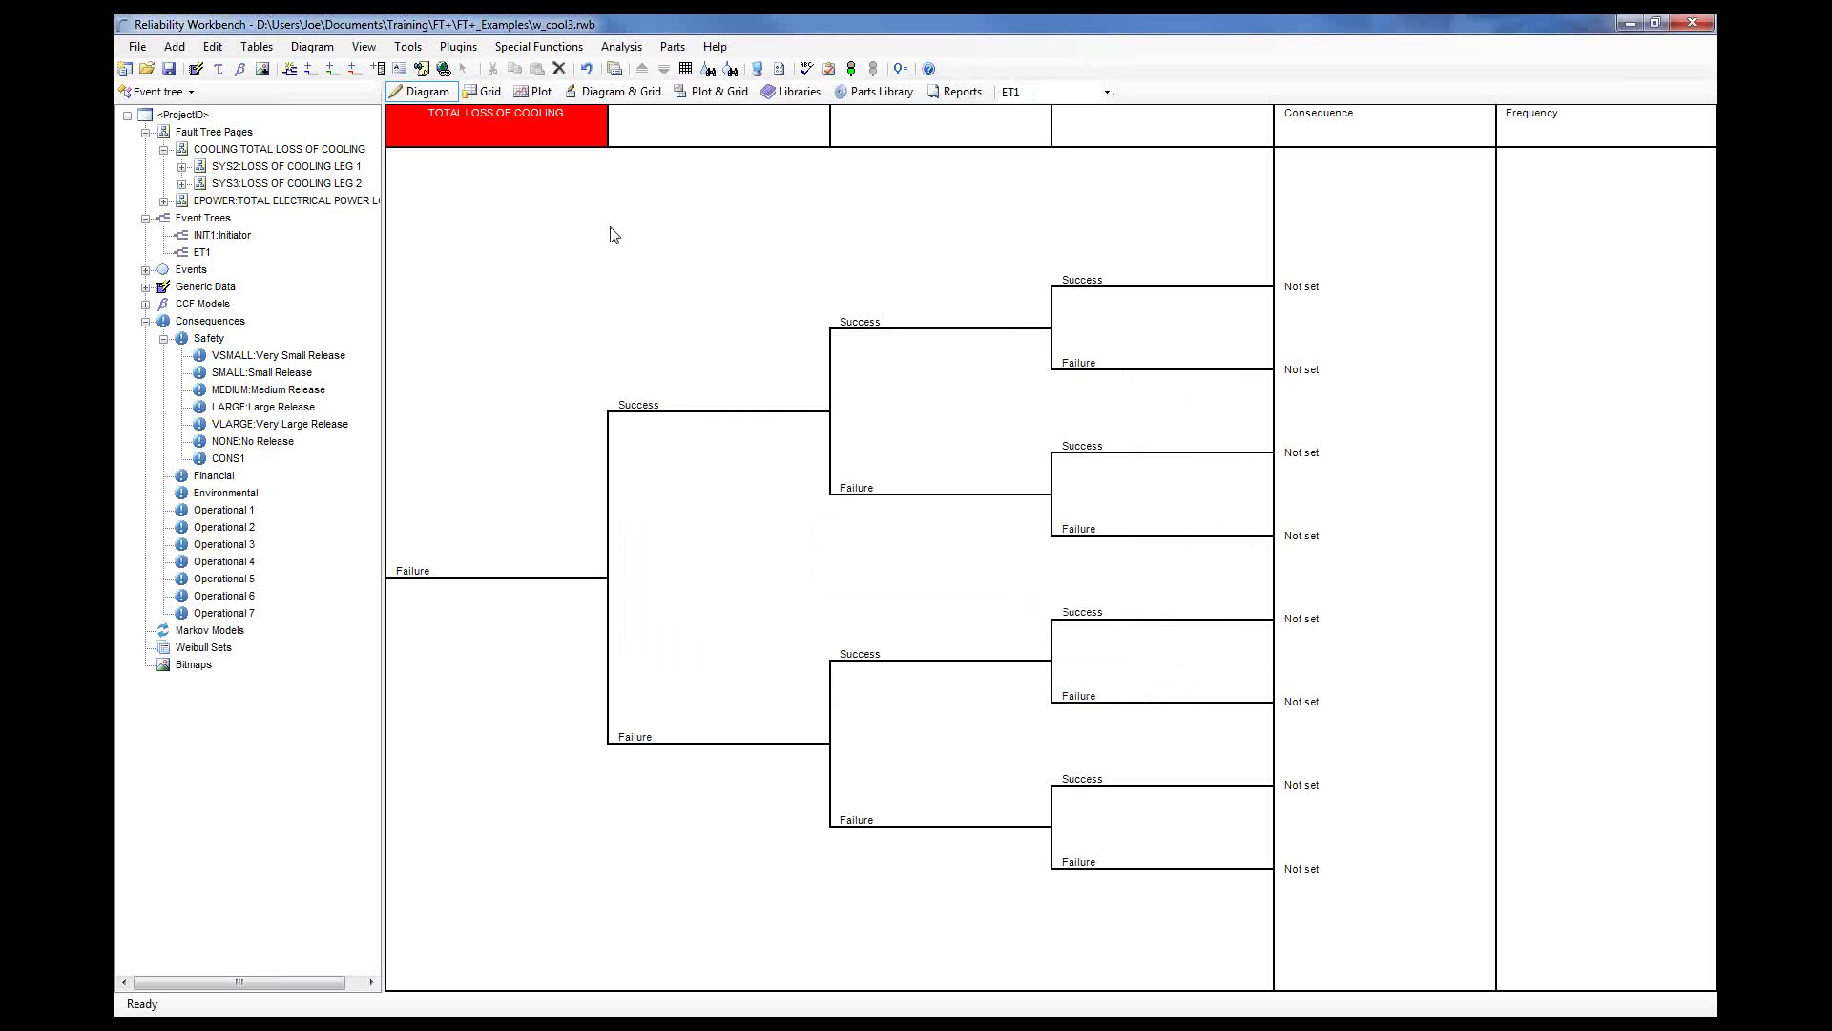
left_click(496, 142)
- List the project's events and drag FISSION onto ET1's second column, FISSION PRODUCT REMOVAL FAILS
left_click(465, 577)
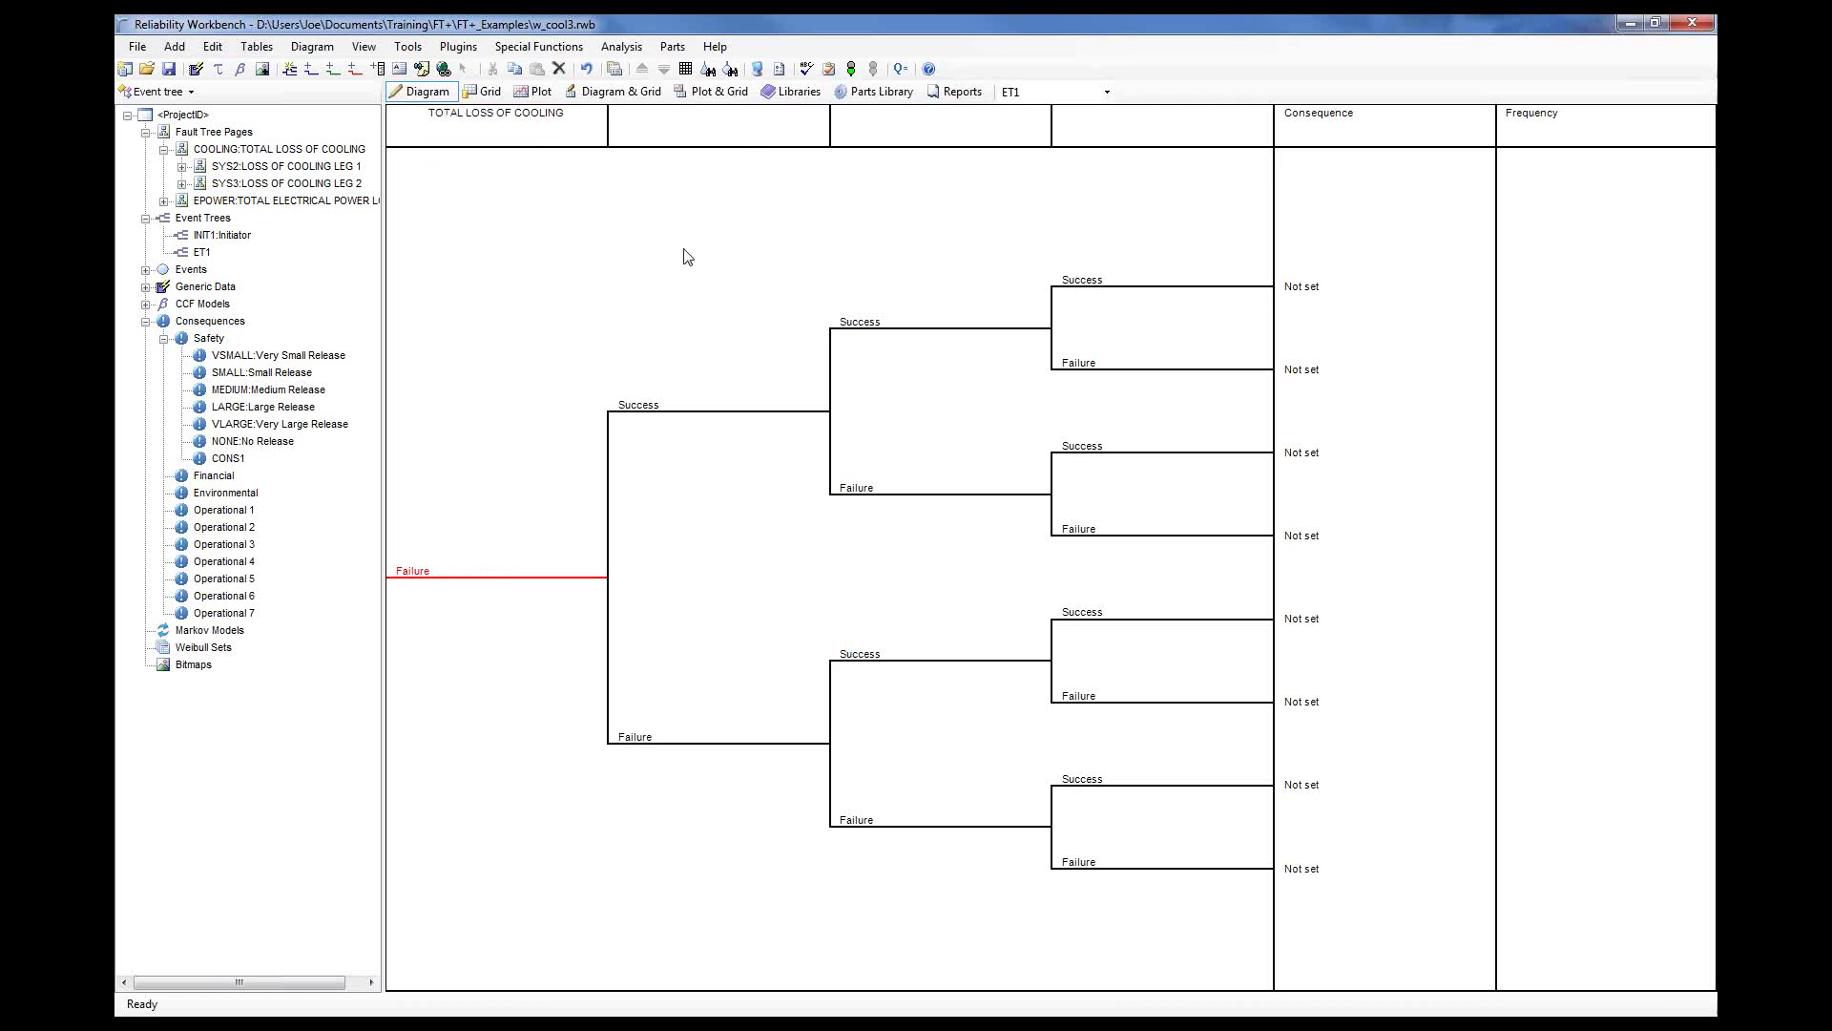
left_click(742, 141)
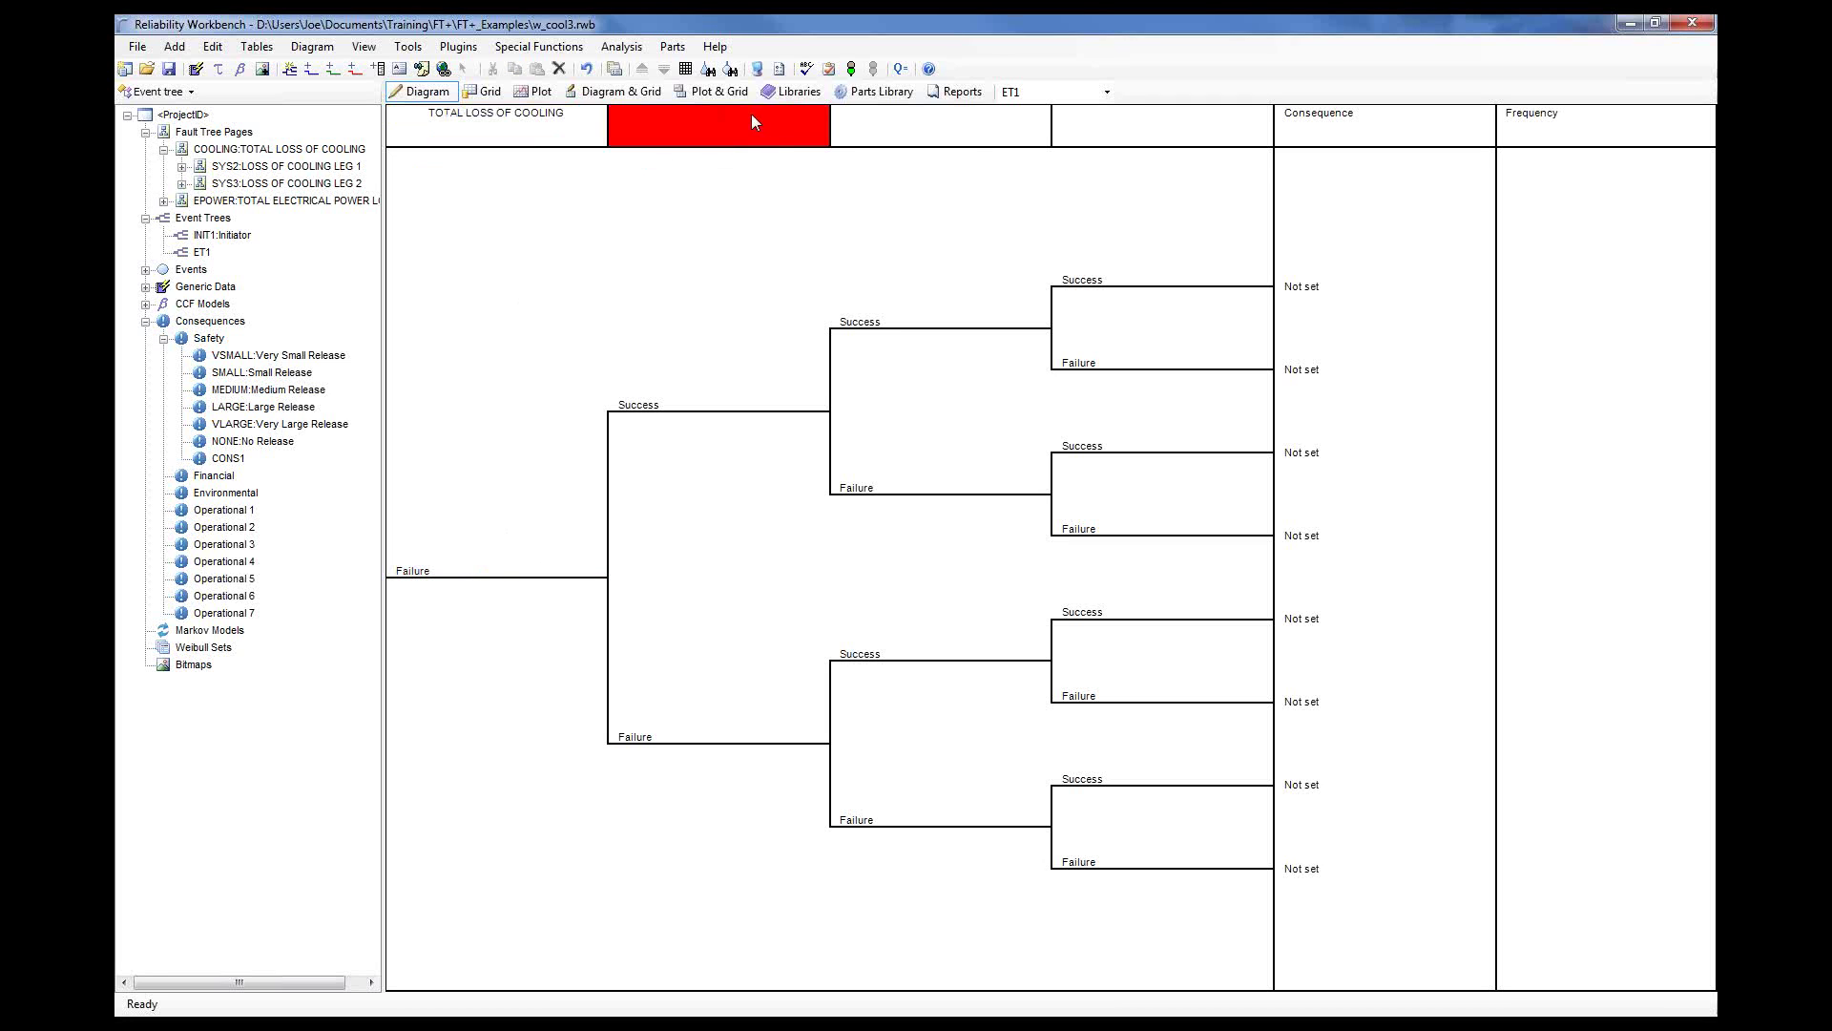
left_click(975, 132)
left_click_drag(246, 177, 208, 160)
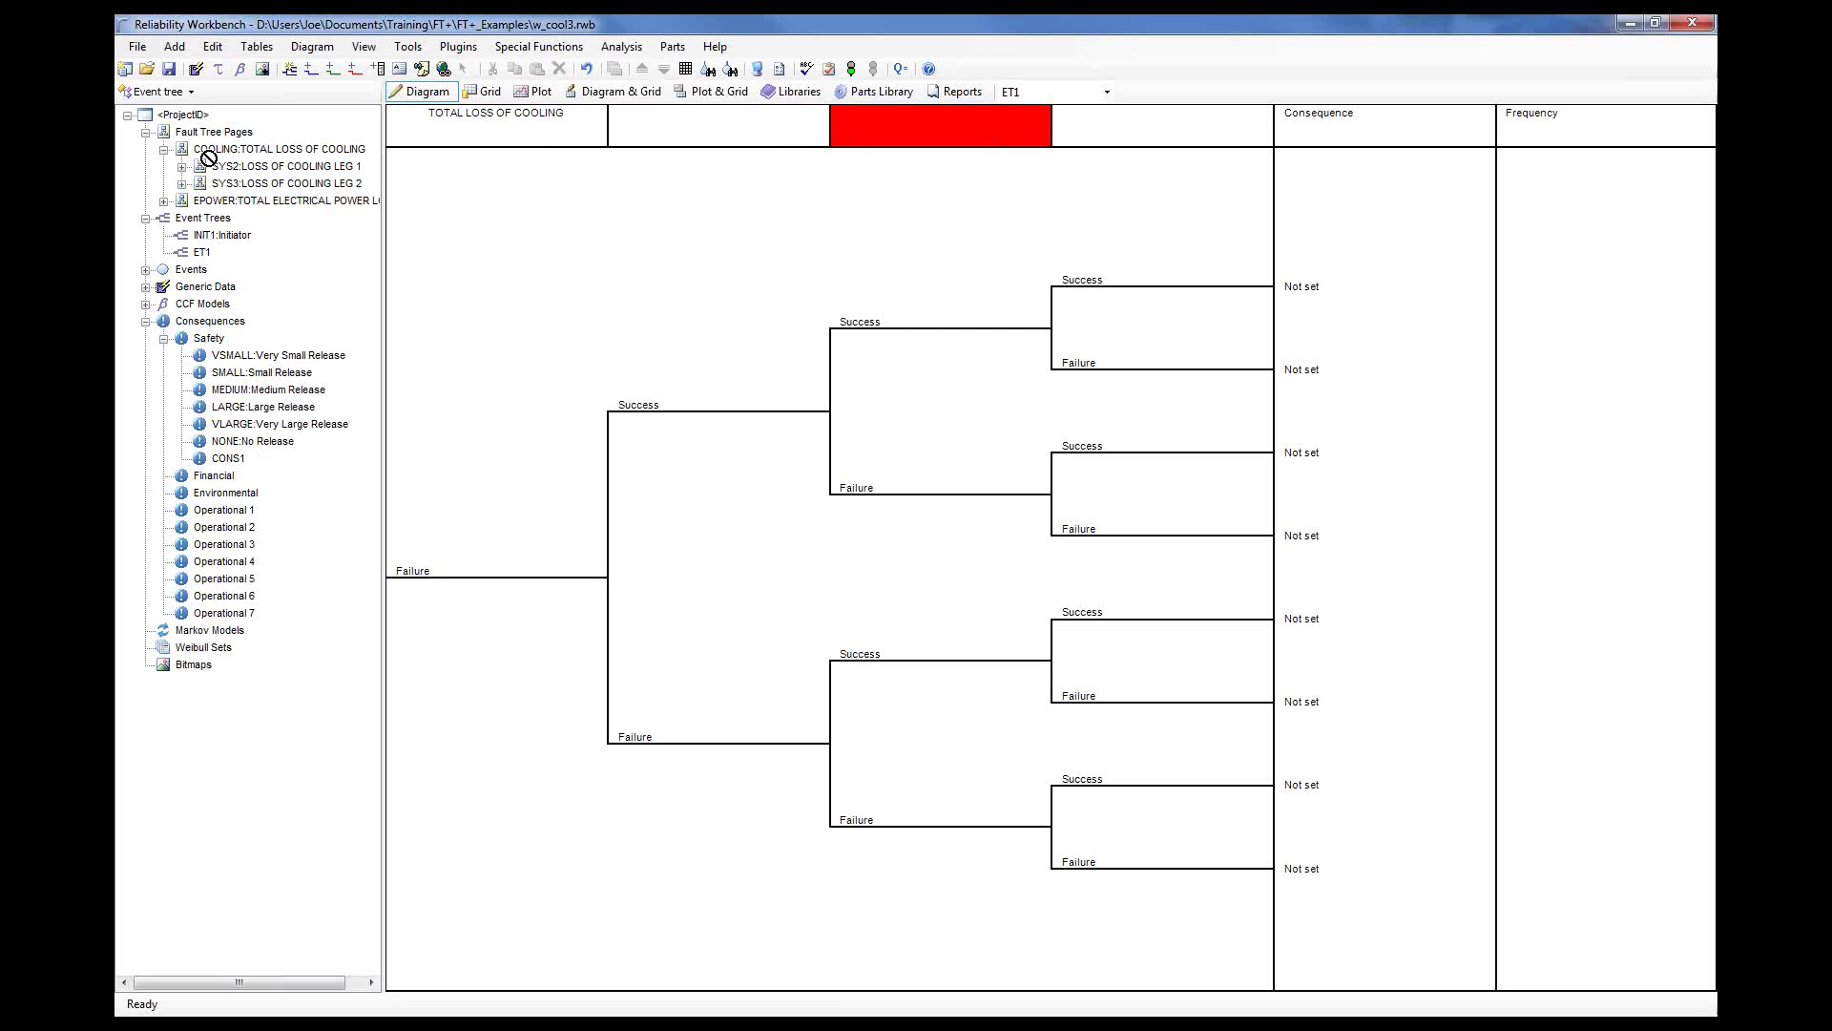
left_click(145, 269)
left_click_drag(212, 304, 940, 121)
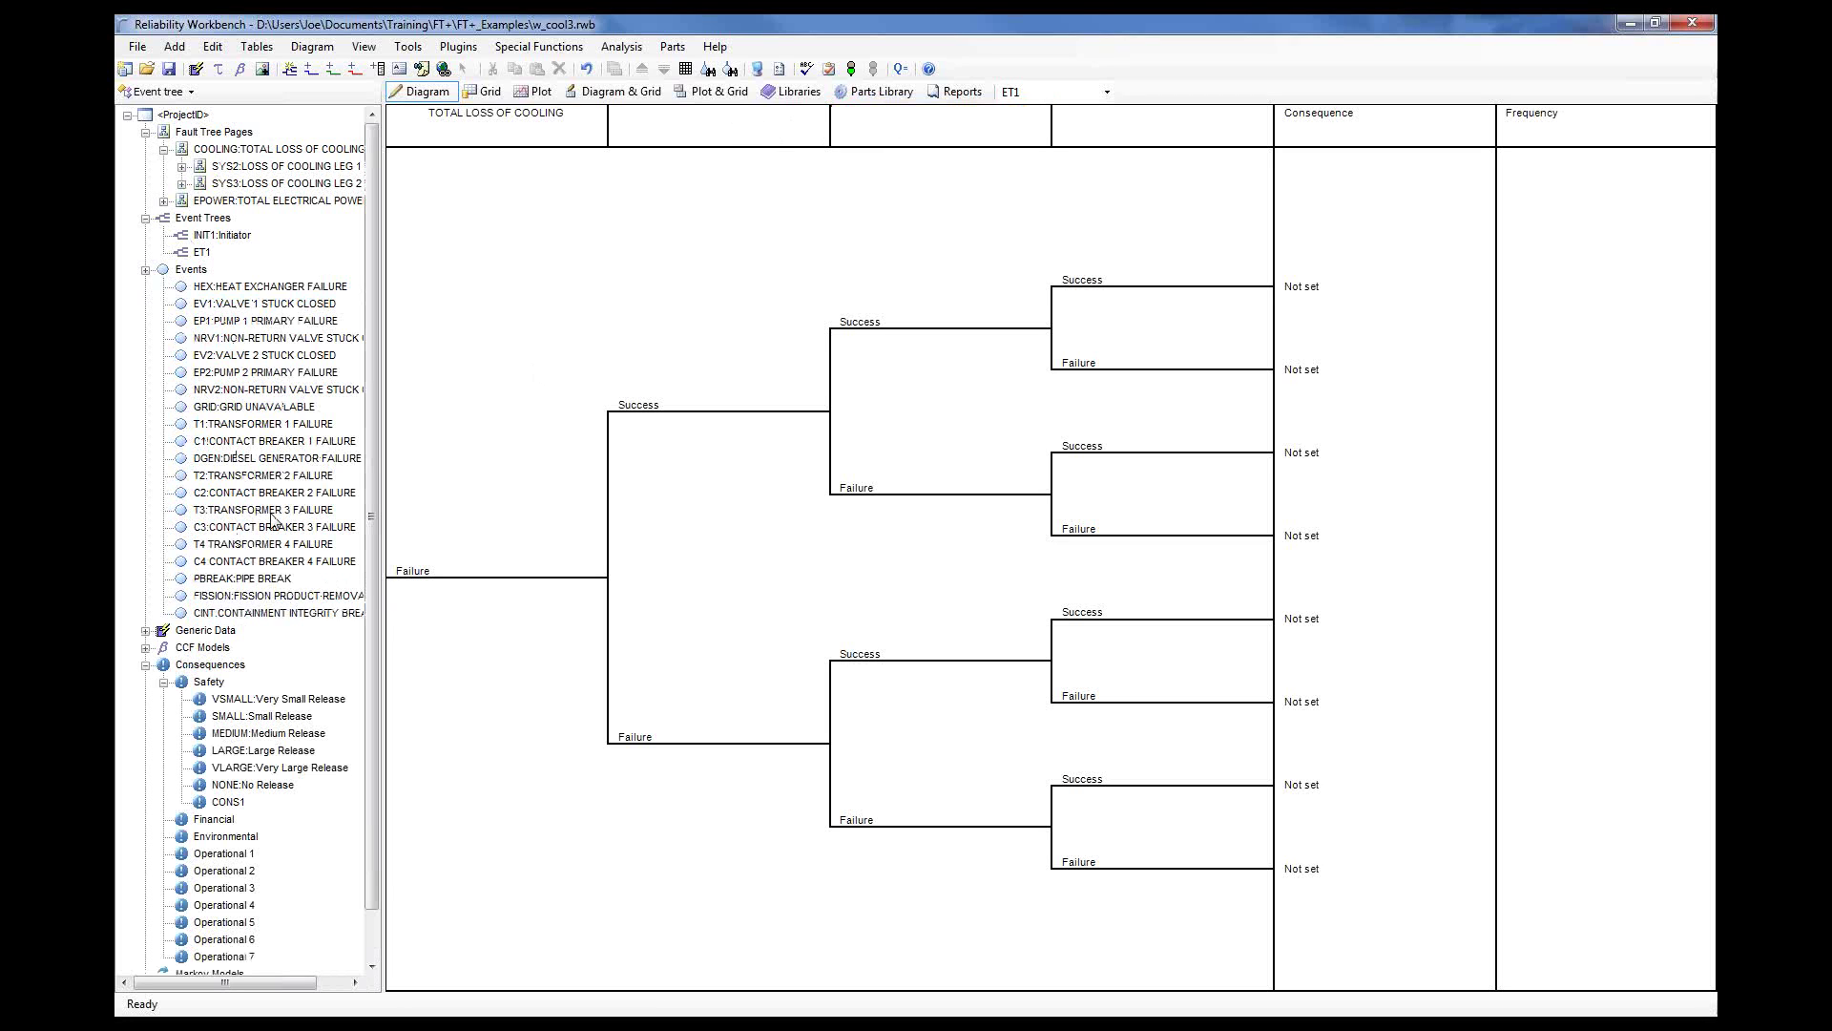
left_click_drag(208, 607, 731, 124)
- Assign the HEX event to ET1's third column, headed HEAT EXCHANGER FAILURE
double_click(935, 131)
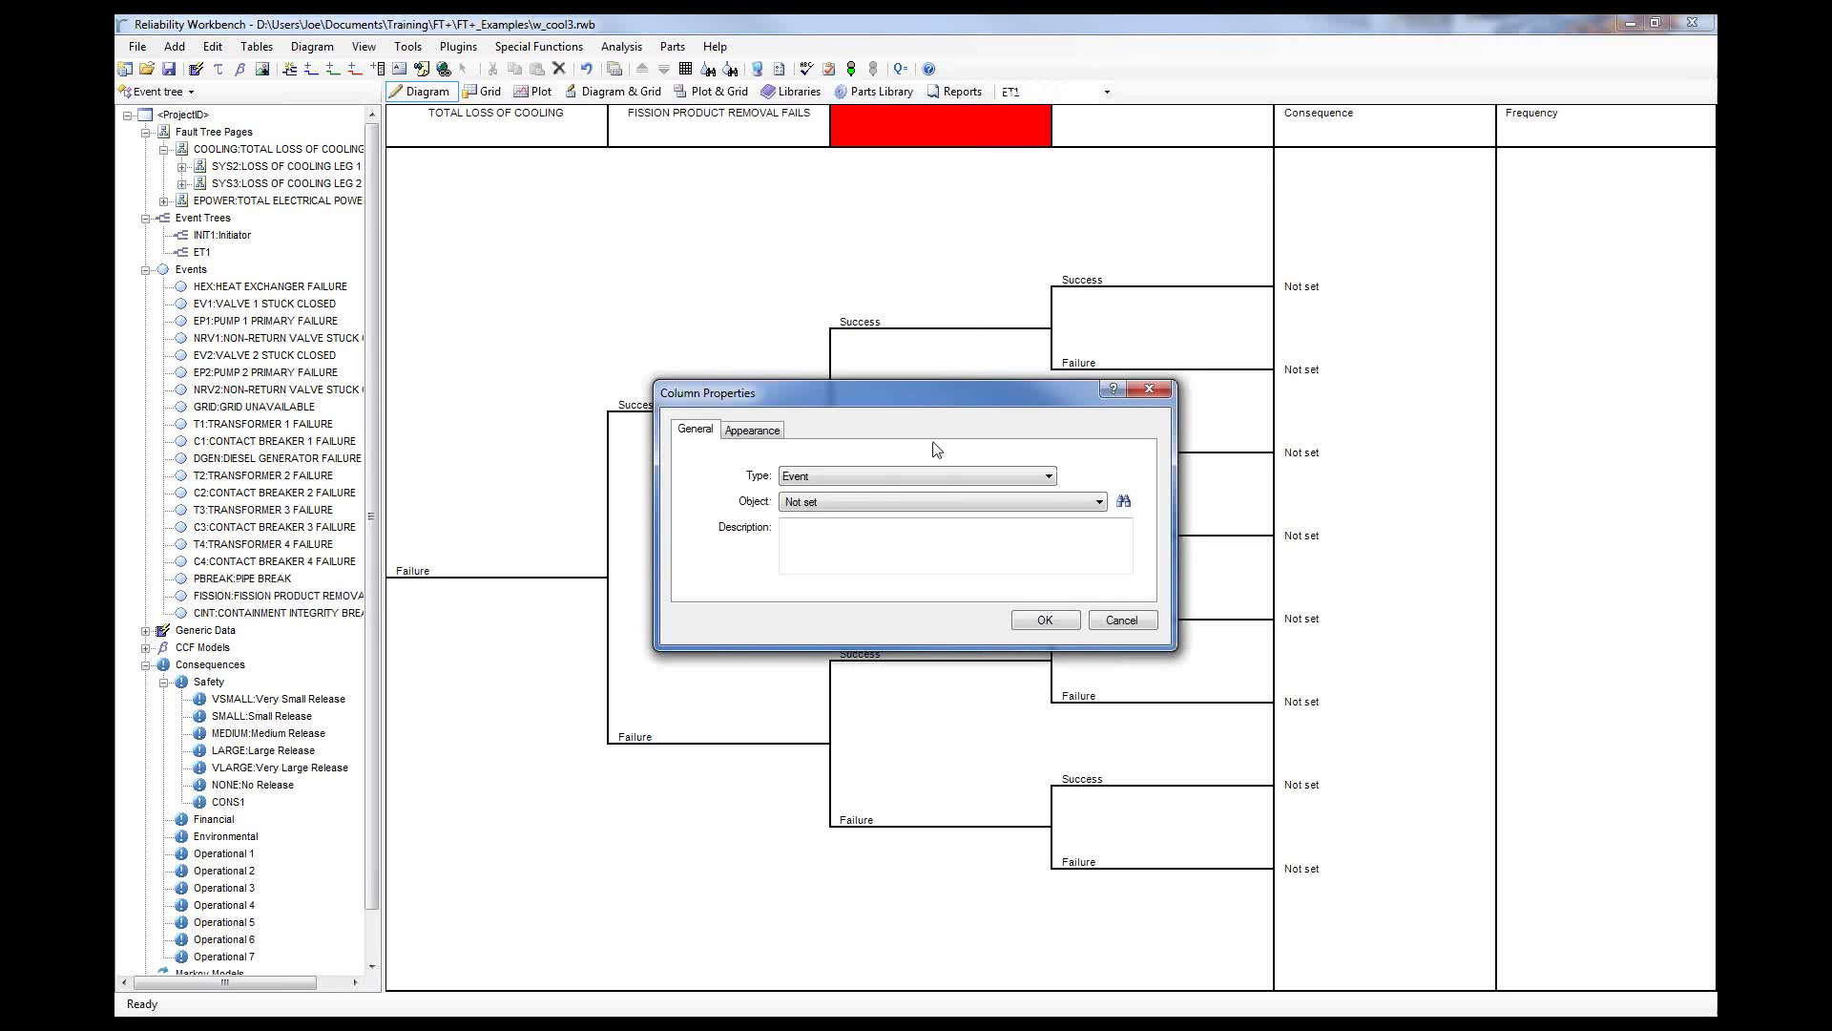
left_click(834, 501)
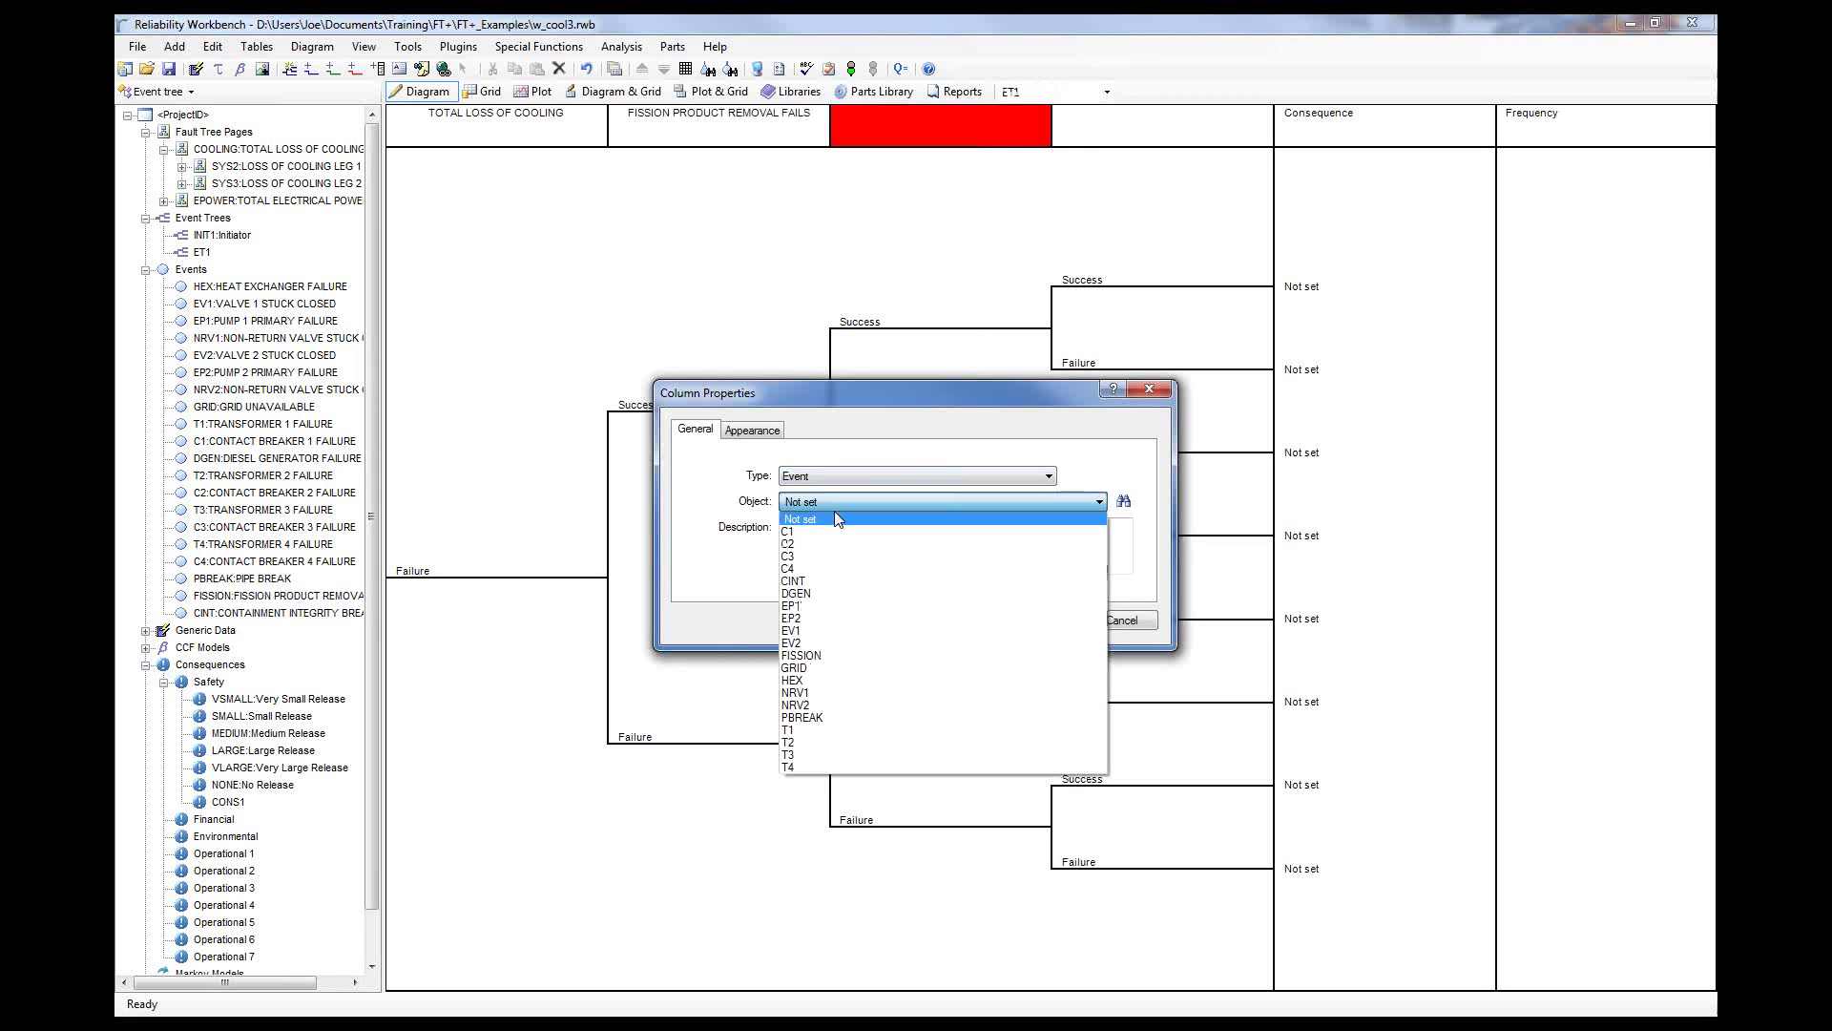
left_click(826, 680)
left_click(1045, 621)
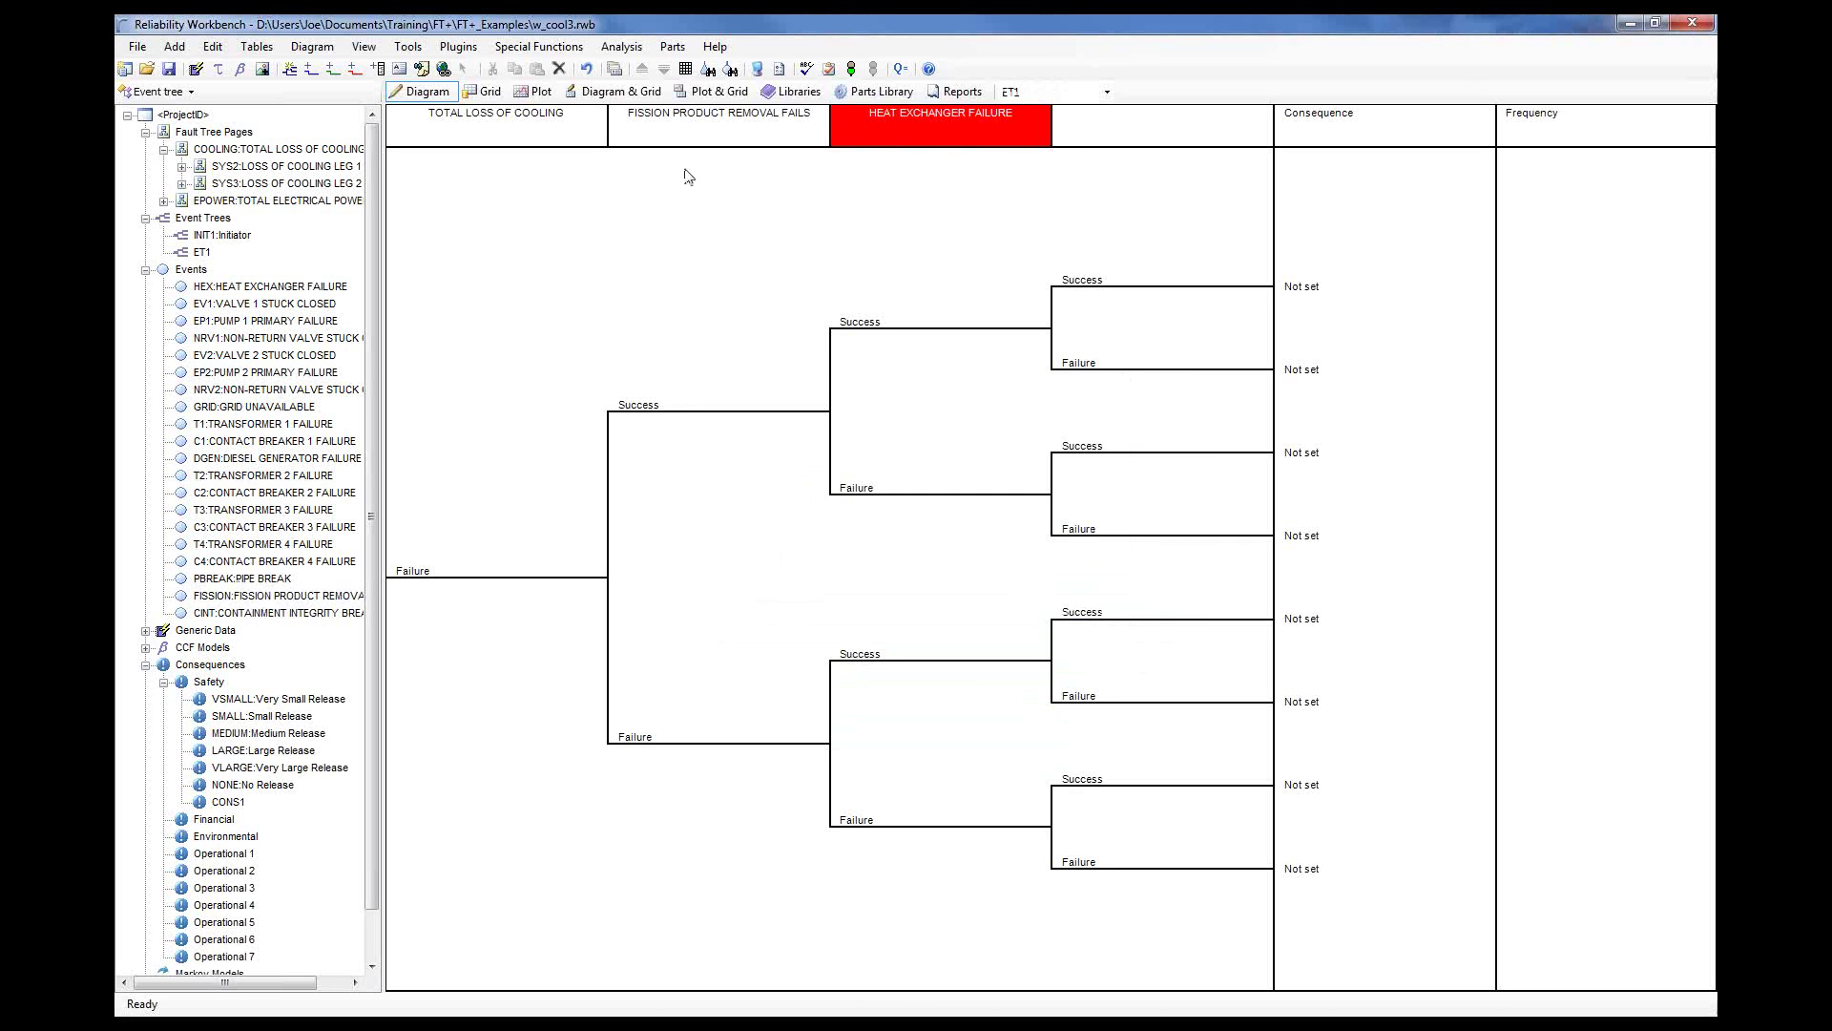
left_click(549, 282)
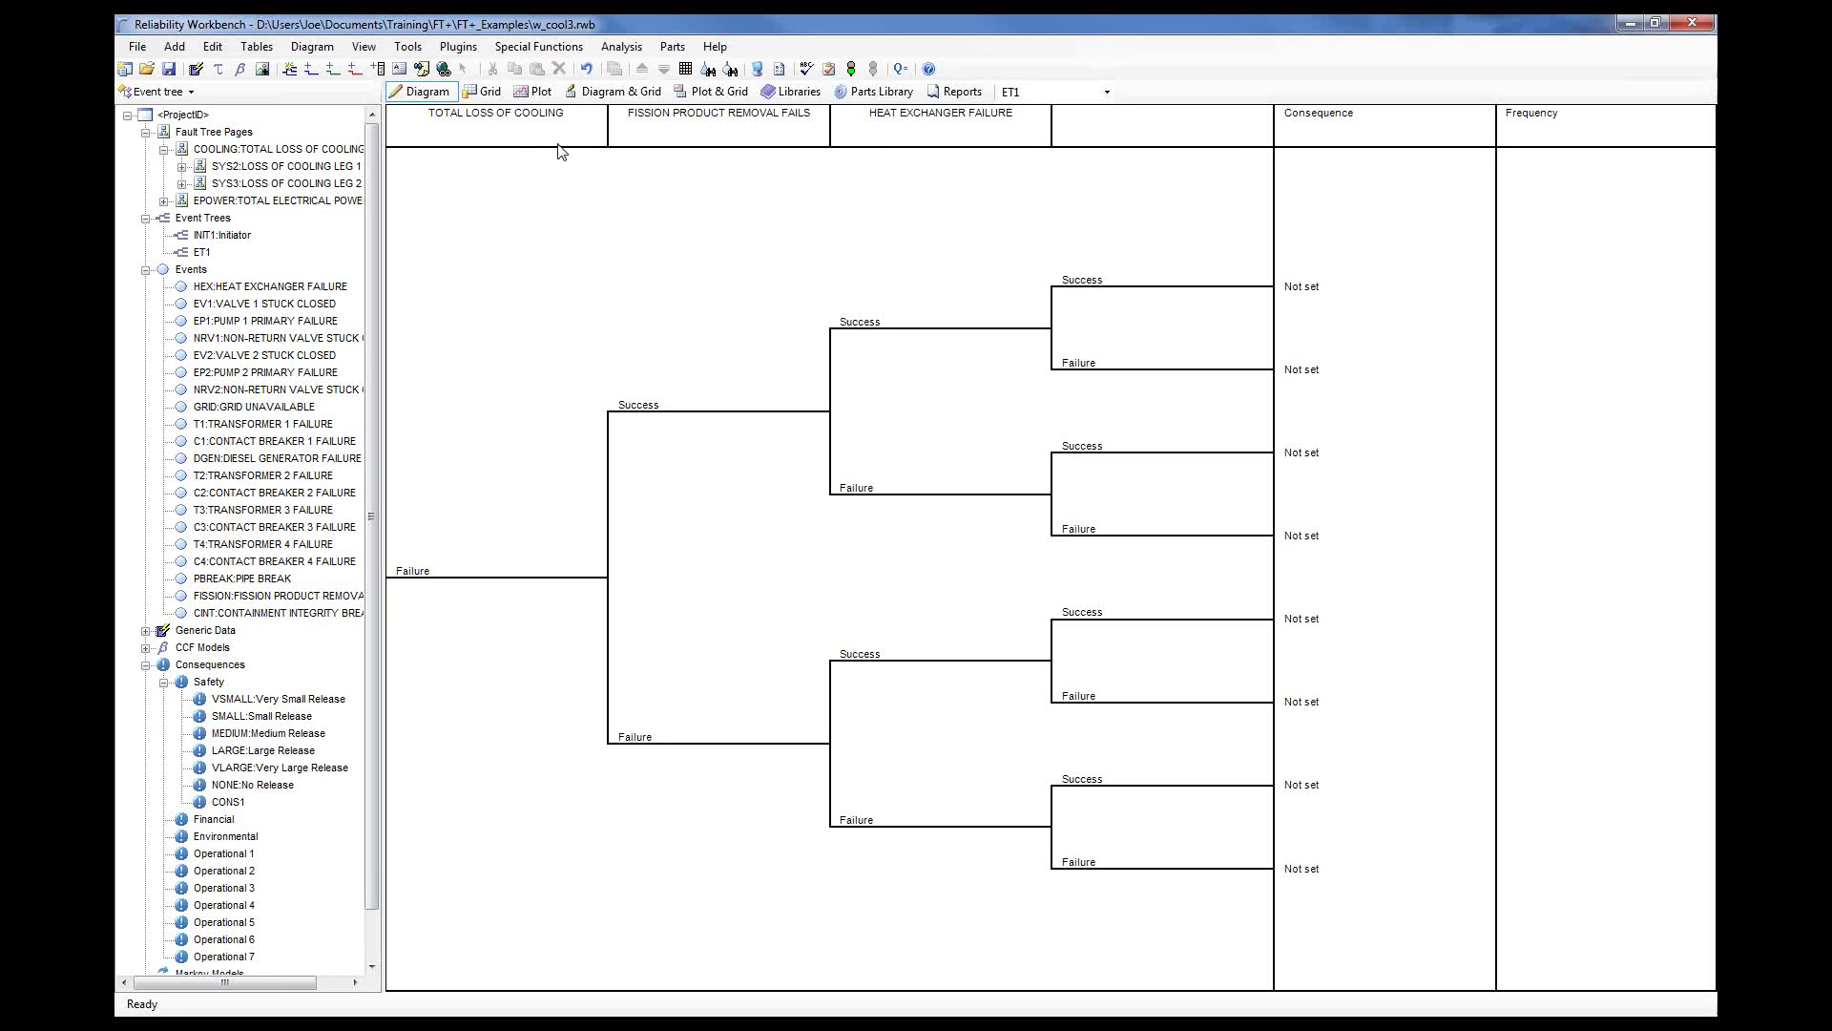
- Attach VSMALL to the last outcome and set the lowest Success branch's Safety consequence to MEDIUM
left_click_drag(222, 707, 1307, 872)
left_click(1217, 788)
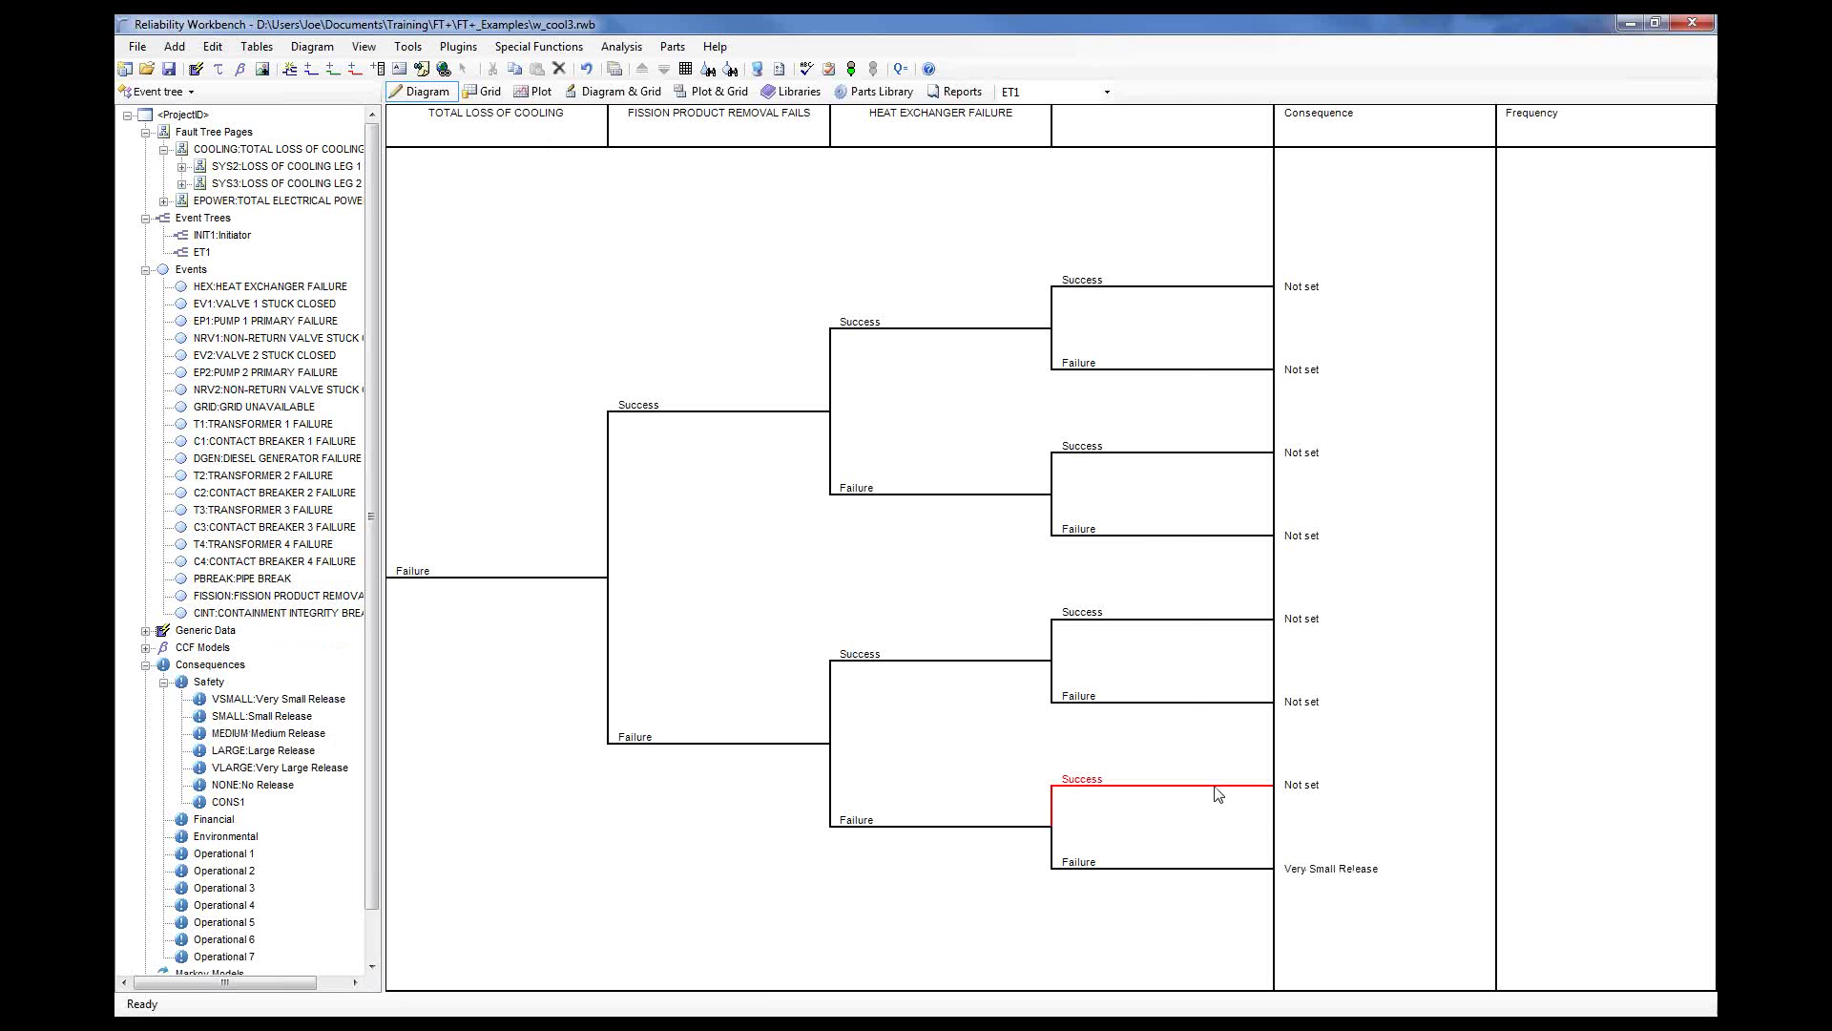
double_click(1217, 794)
left_click(754, 372)
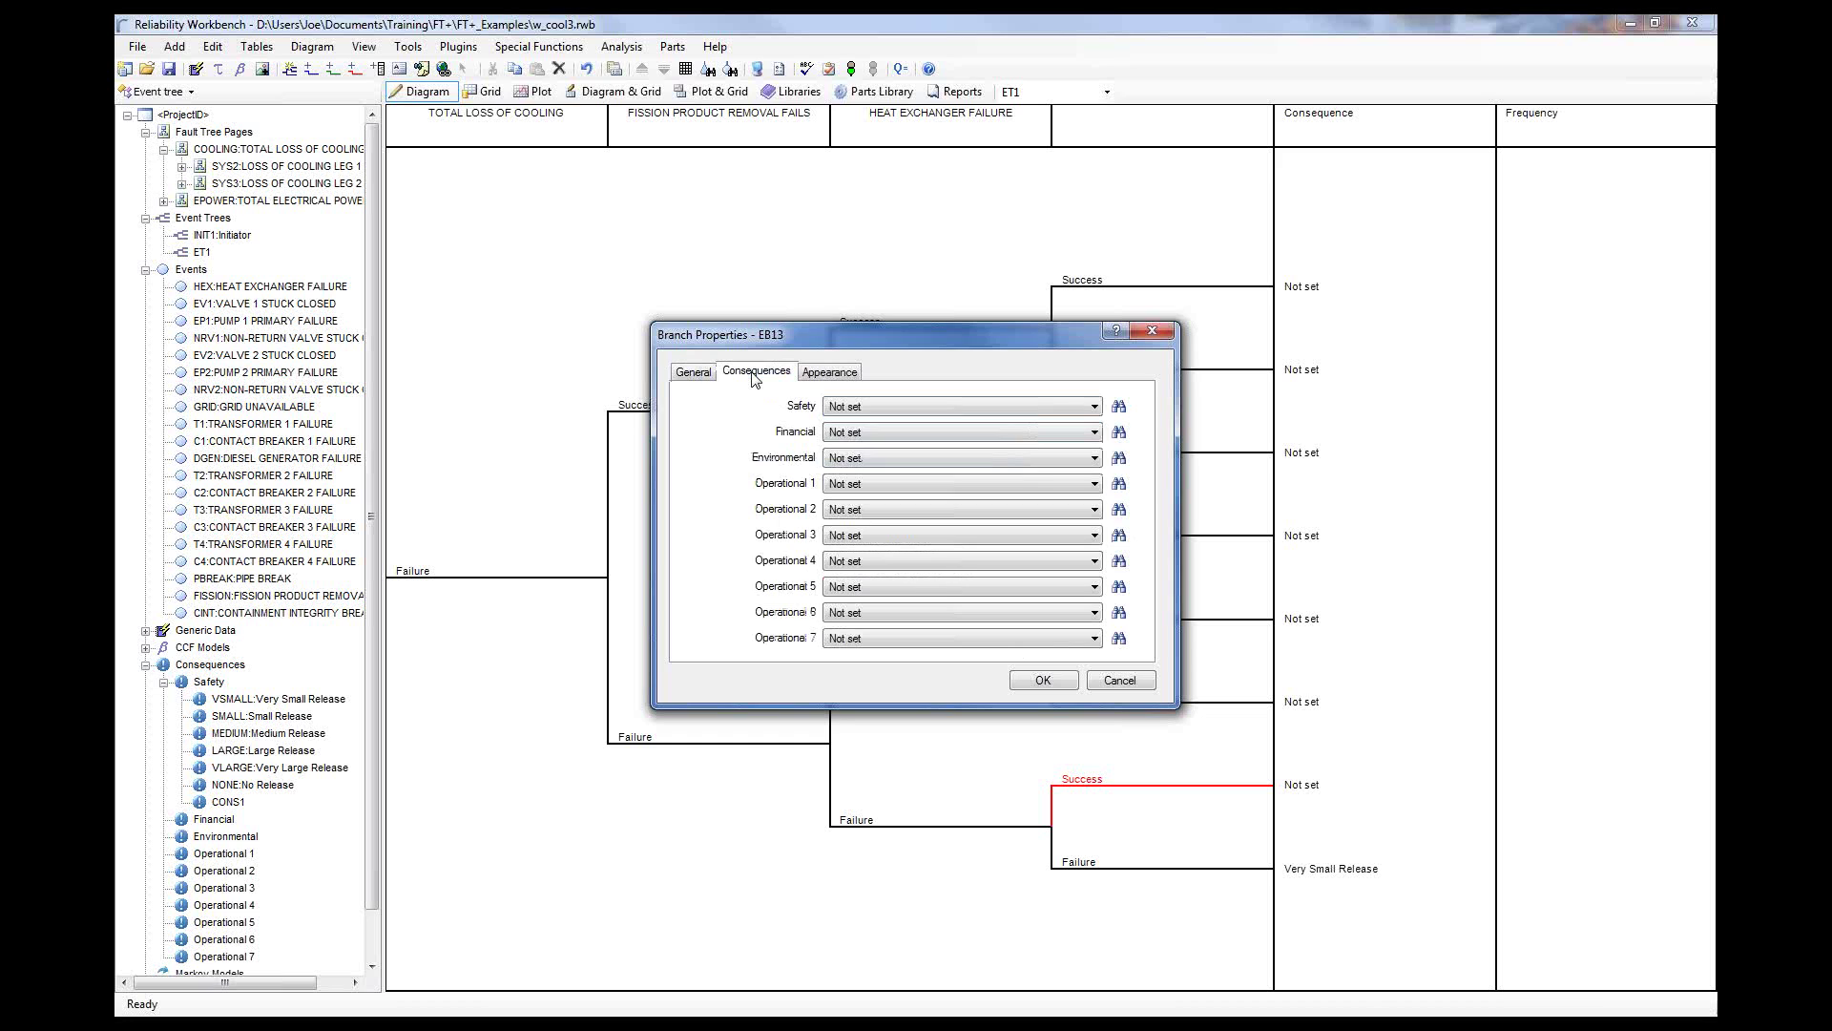
left_click(884, 408)
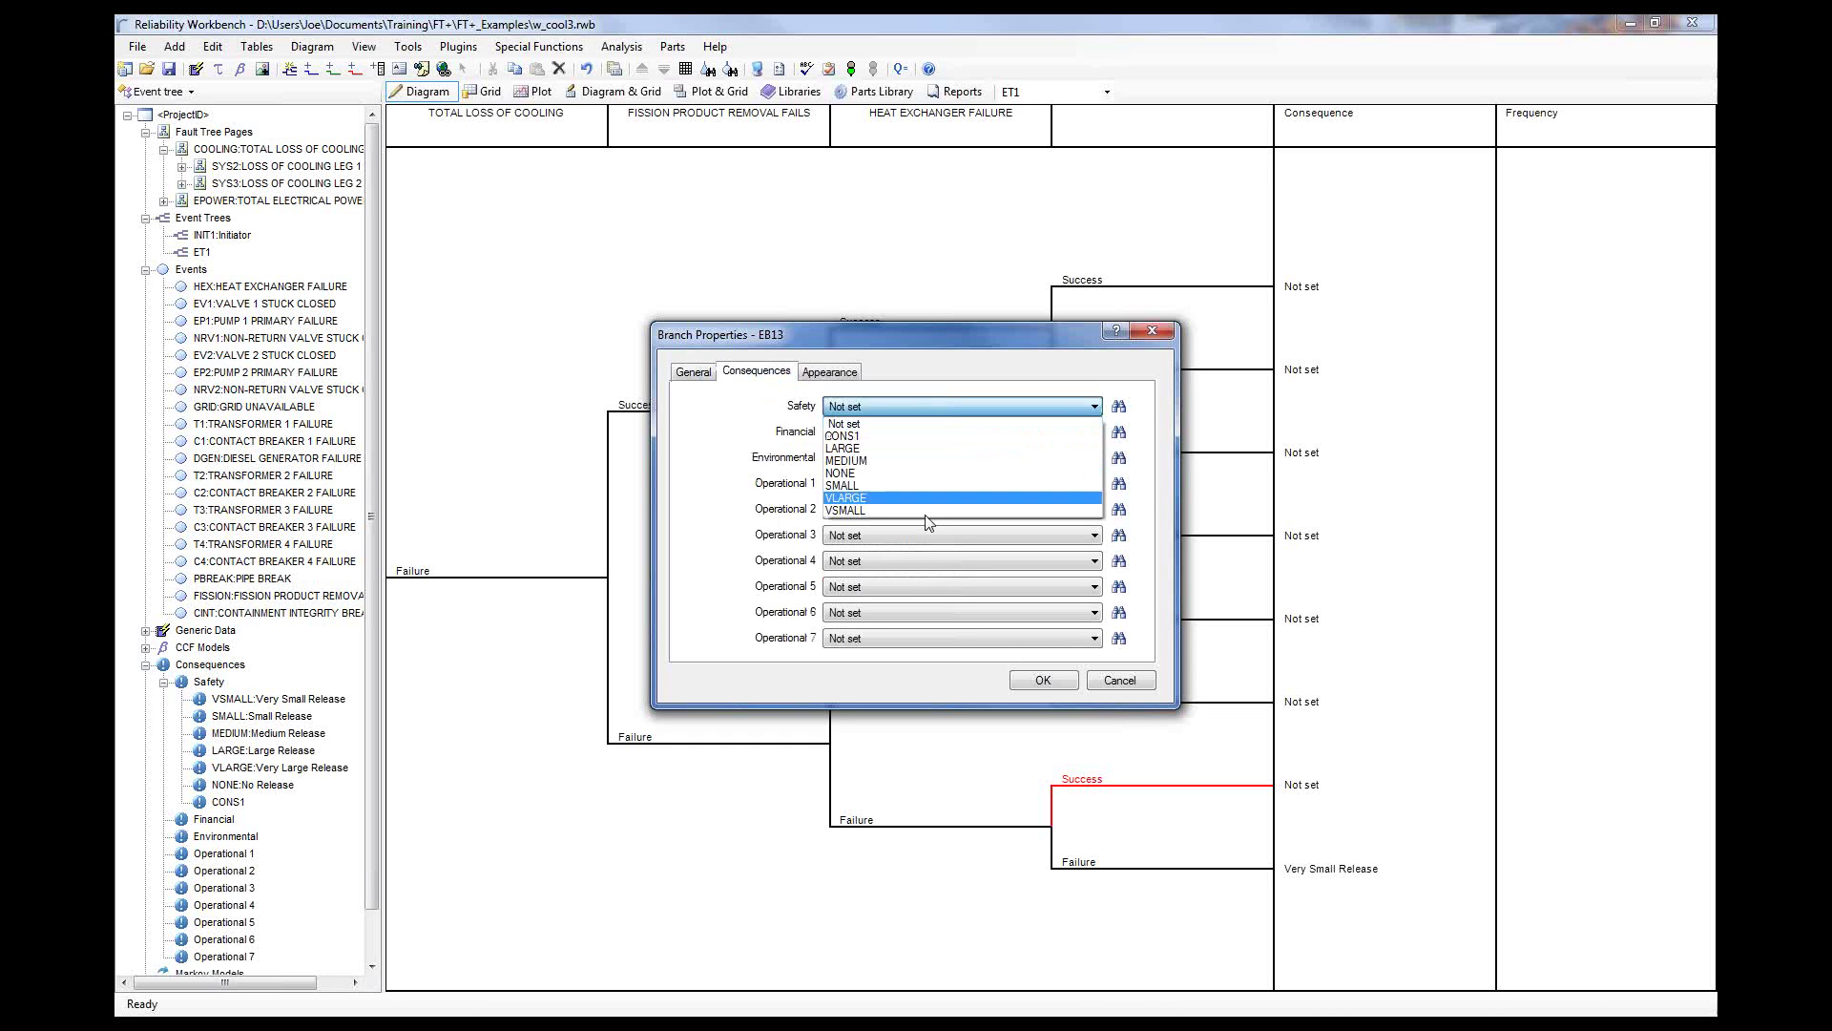
left_click(924, 468)
left_click(1043, 679)
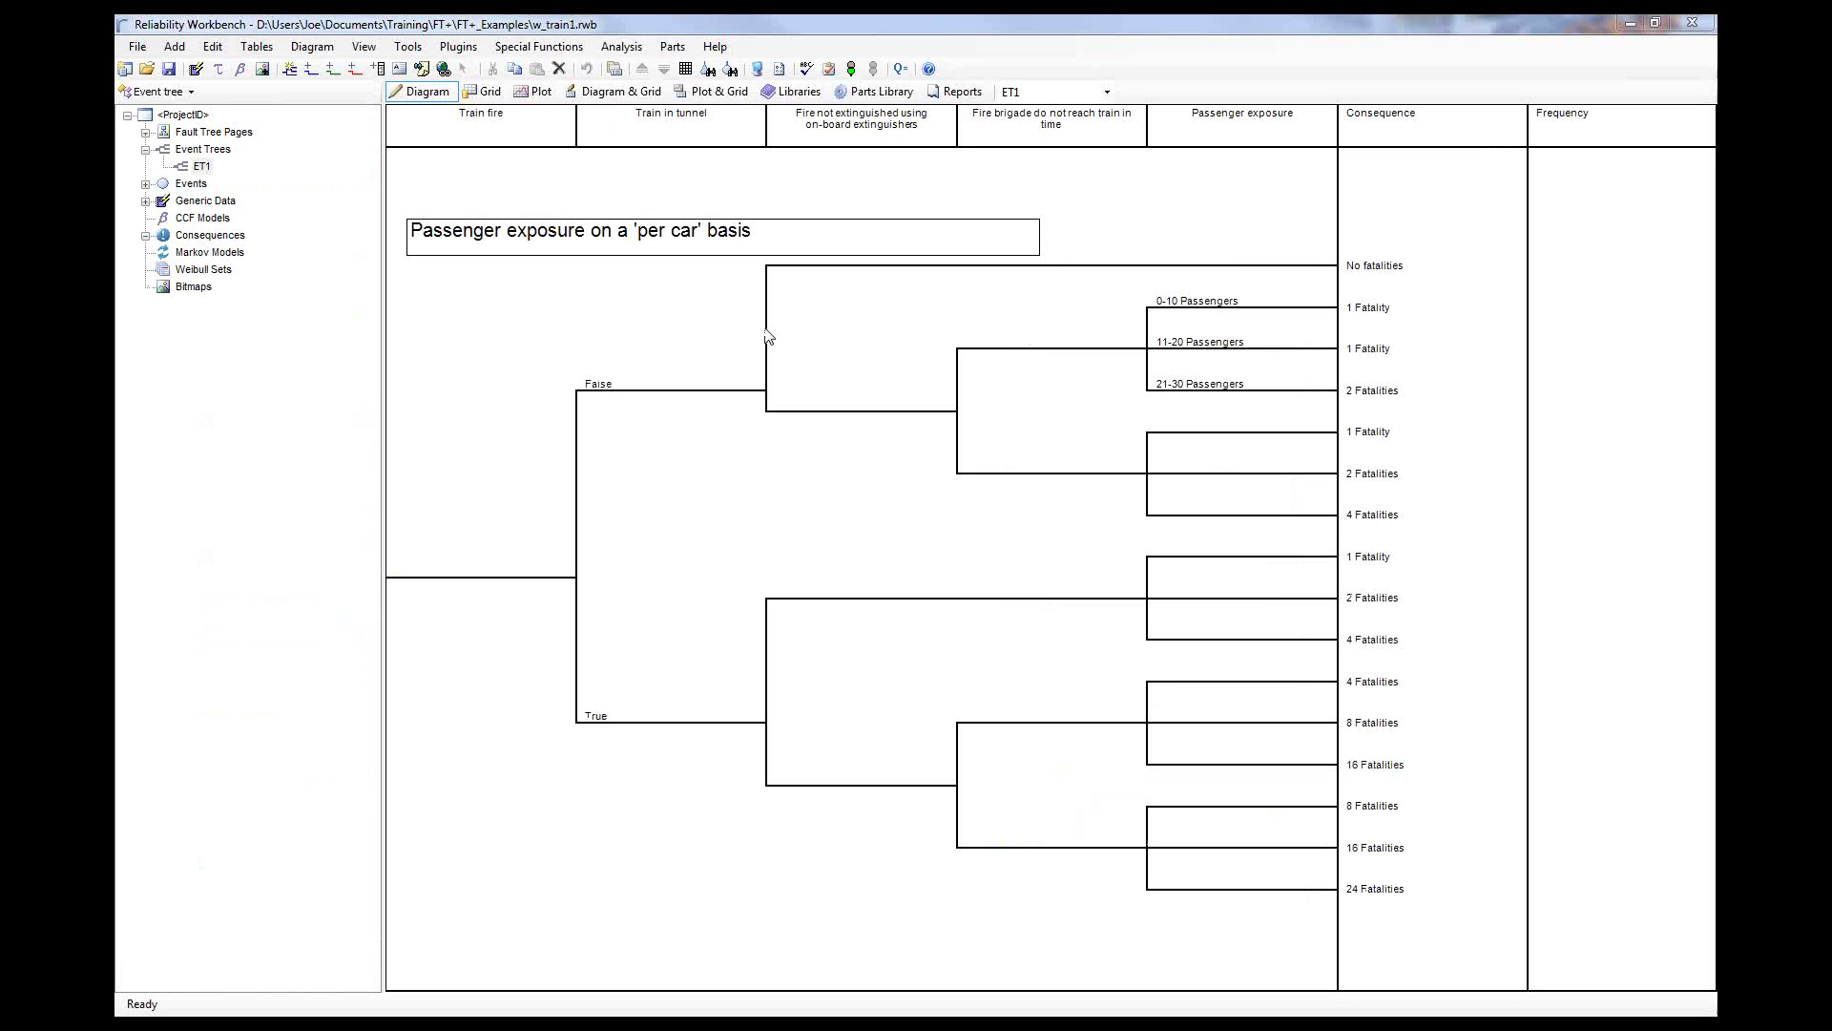
- In the train-fire project, select the 0-10, 11-20, 21-30 Passengers and 1, 2, 4 Fatalities branches
left_click(825, 21)
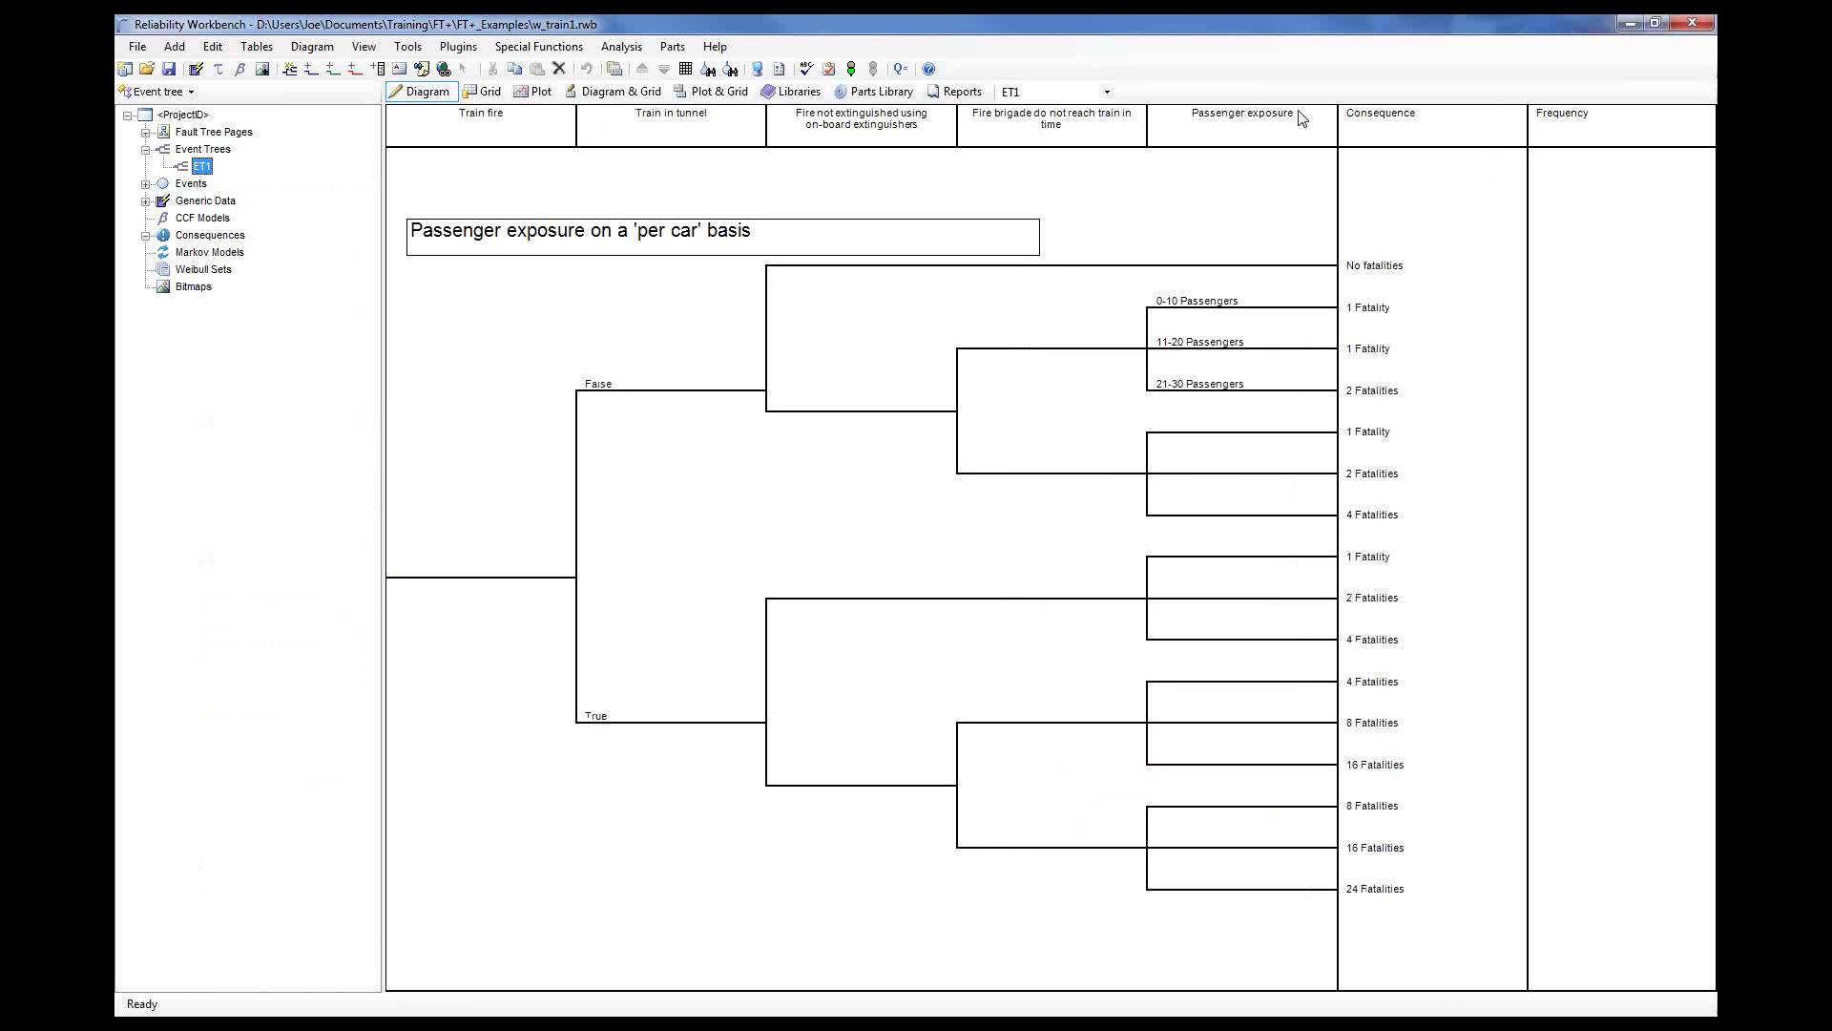
left_click(1193, 307)
left_click(1181, 356)
left_click(1188, 399)
left_click(1203, 457)
left_click(1205, 471)
left_click(1207, 506)
- Inspect the Train fire column's properties unchanged, then display the FIRE Train fire fault tree
left_click(515, 124)
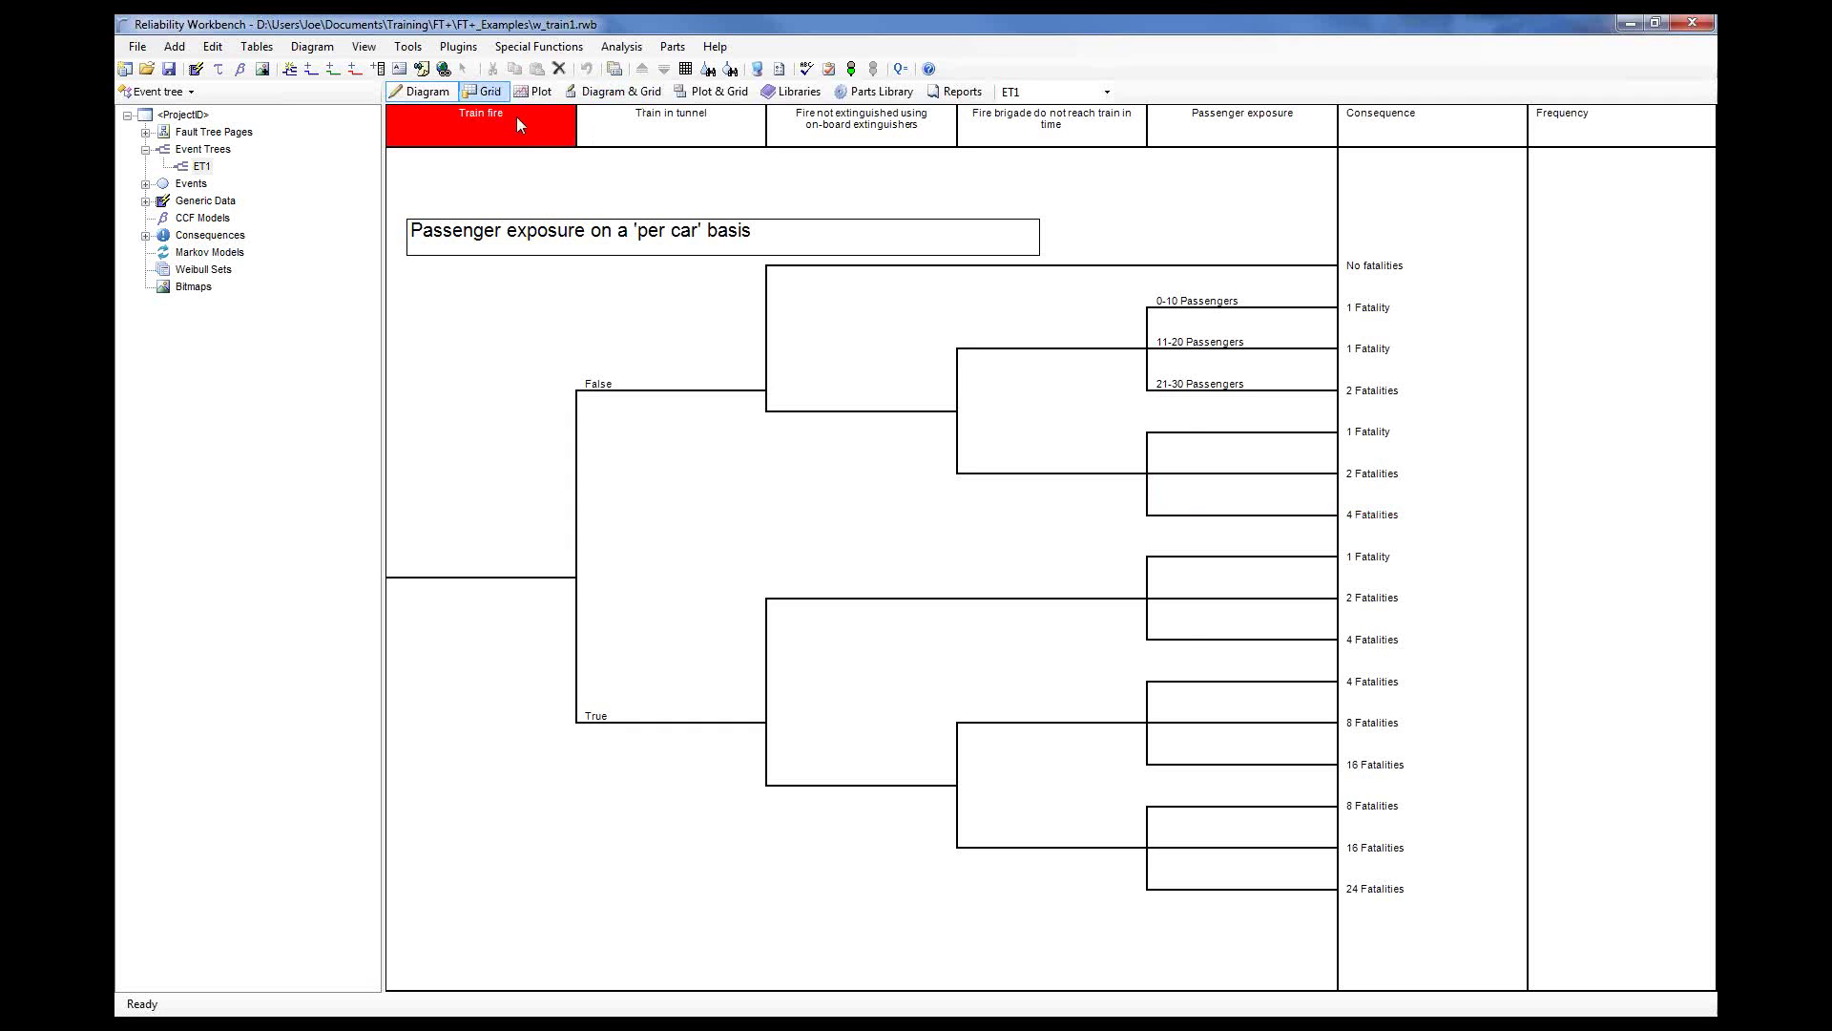
double_click(518, 123)
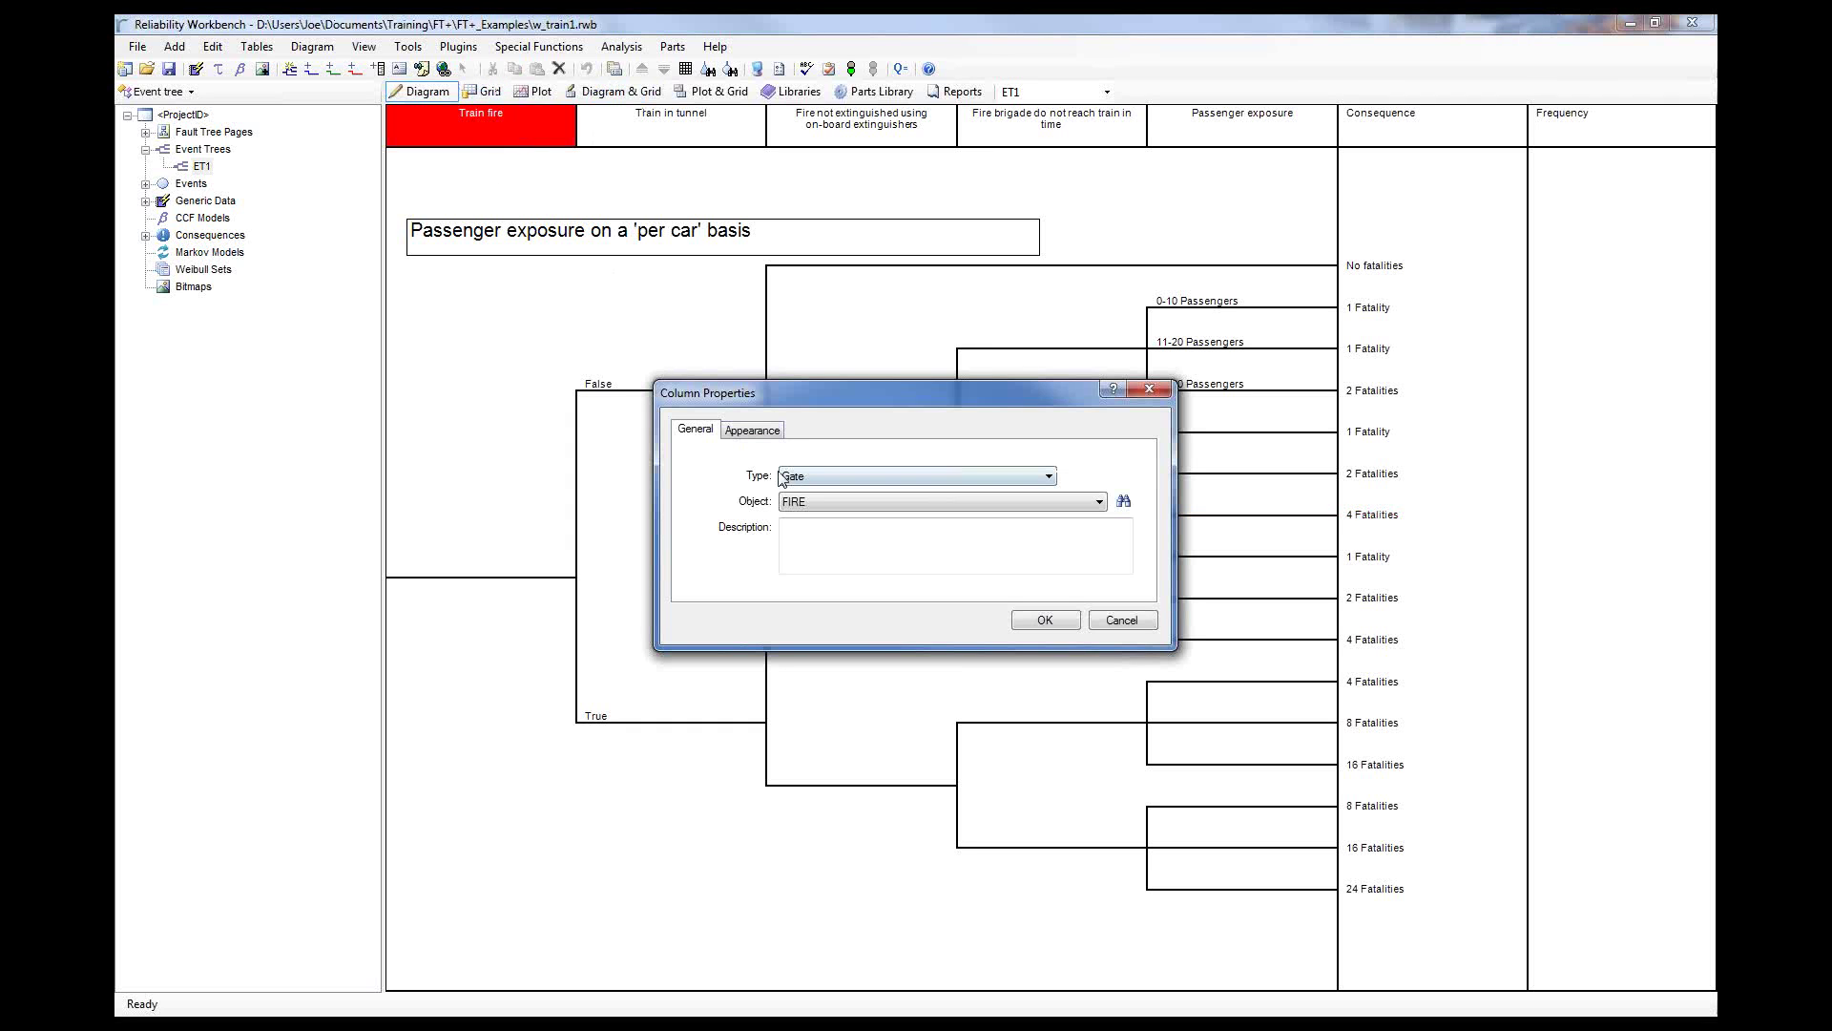
left_click(1118, 620)
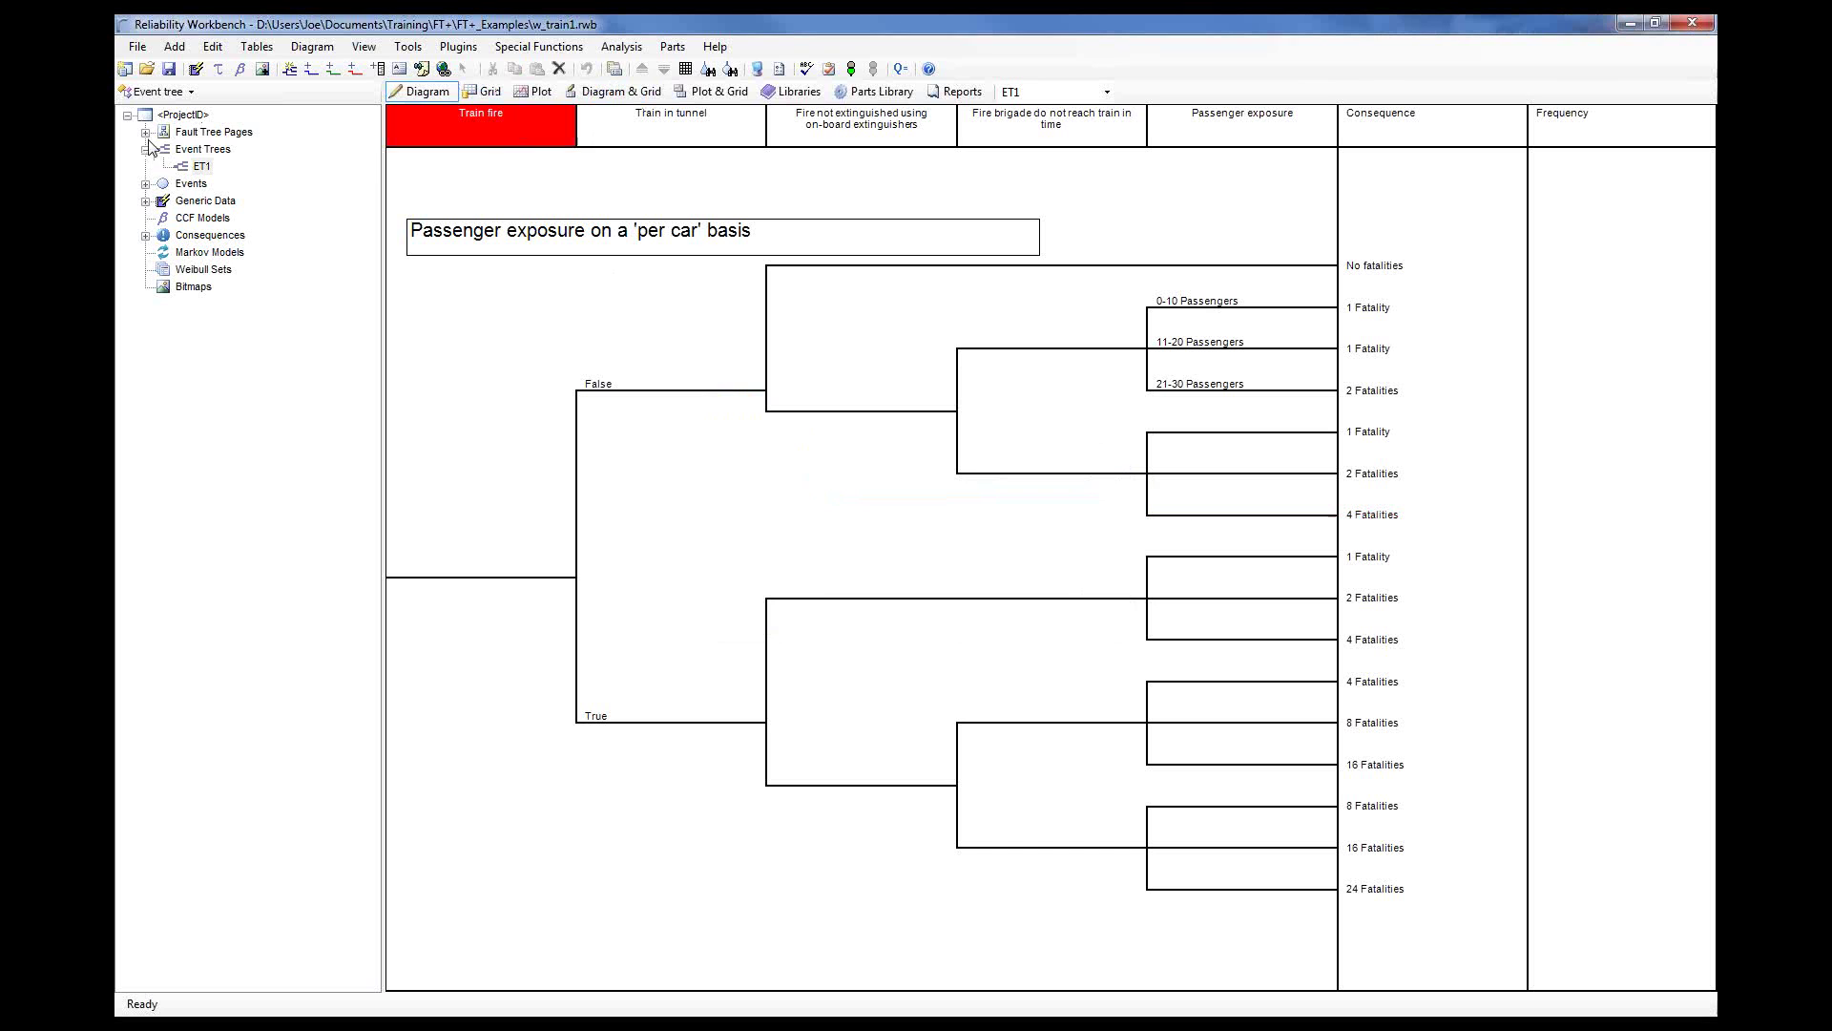
left_click(145, 132)
left_click(230, 168)
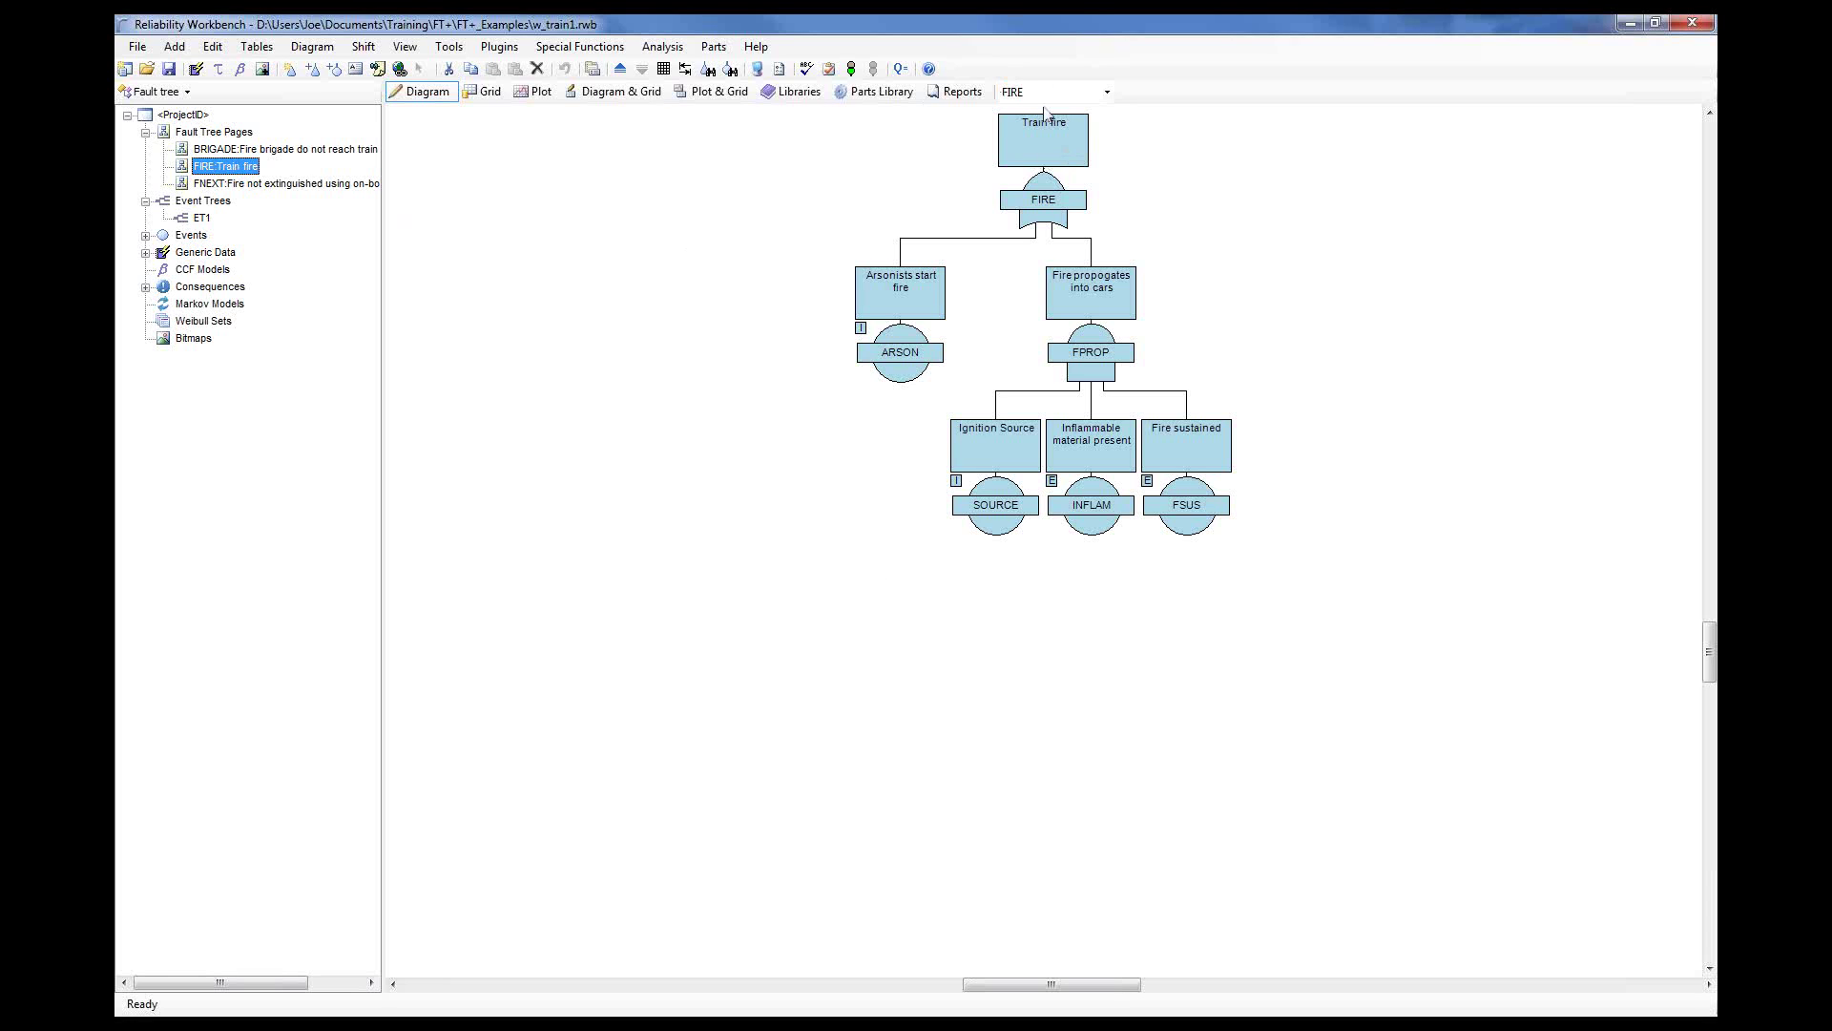
- Return from the FIRE fault tree to the ET1 Train fire event tree
left_click(1231, 164)
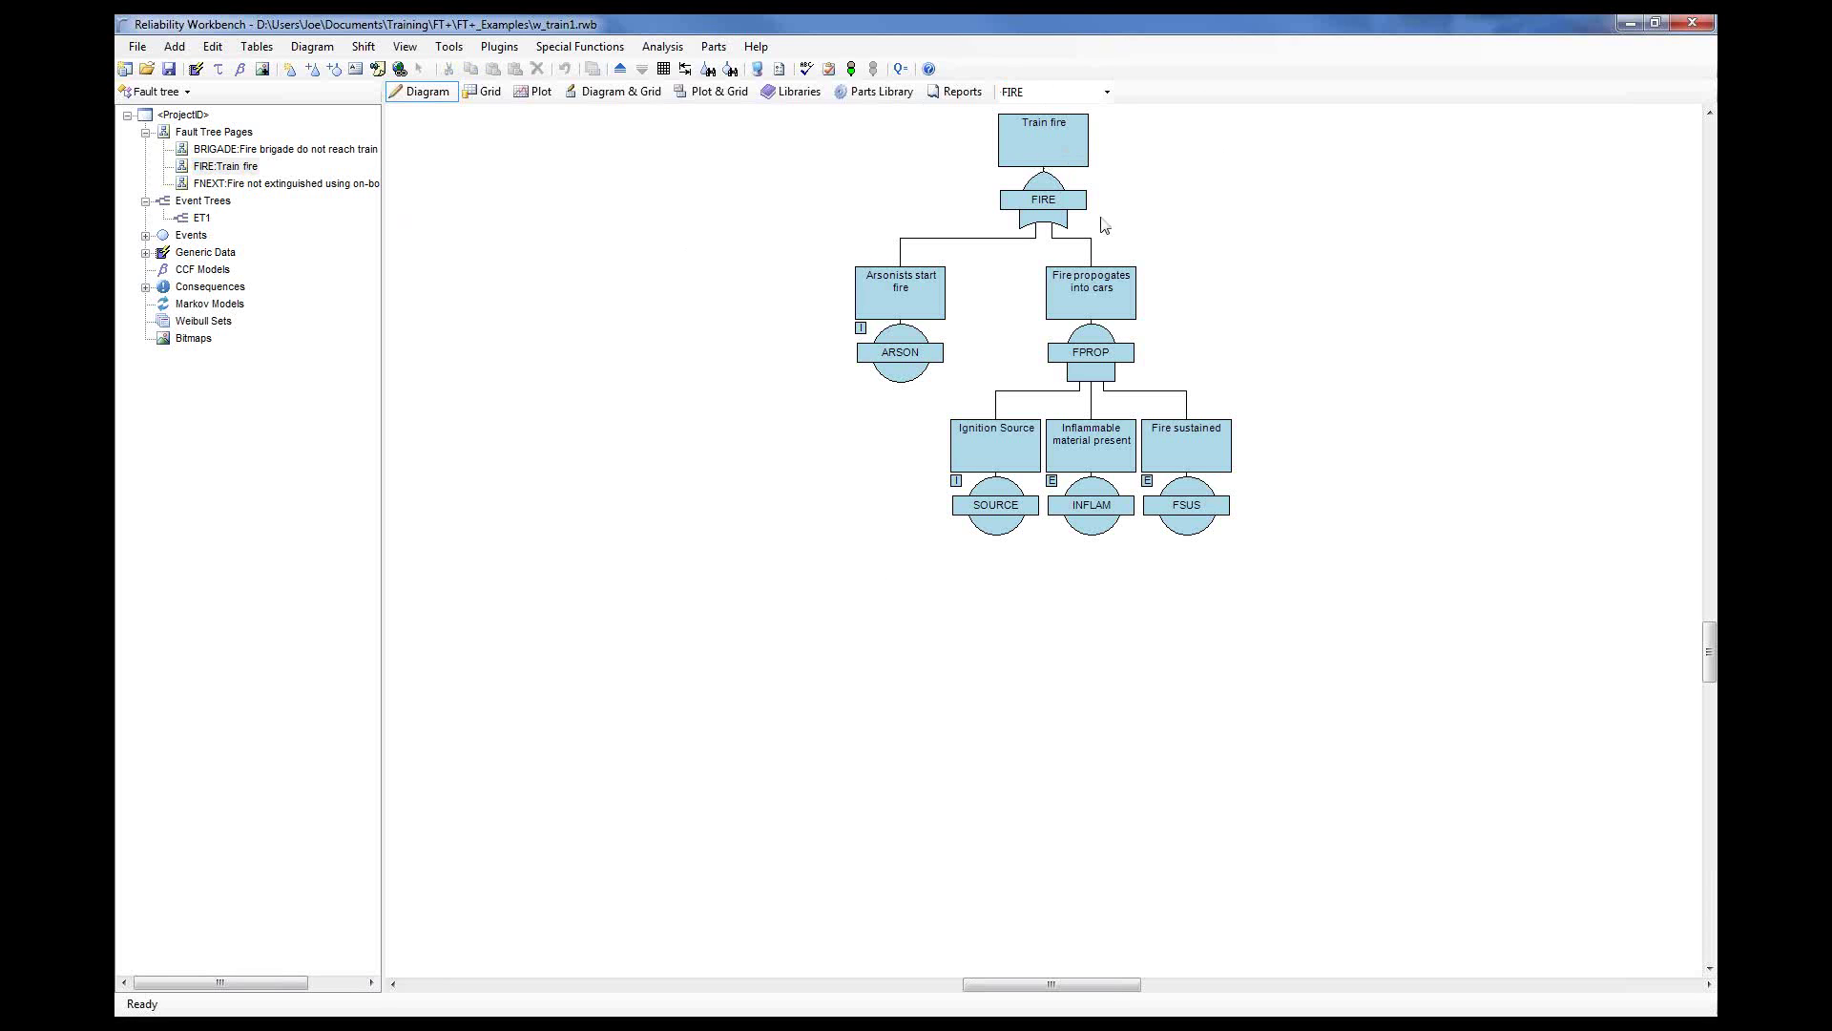
left_click(203, 220)
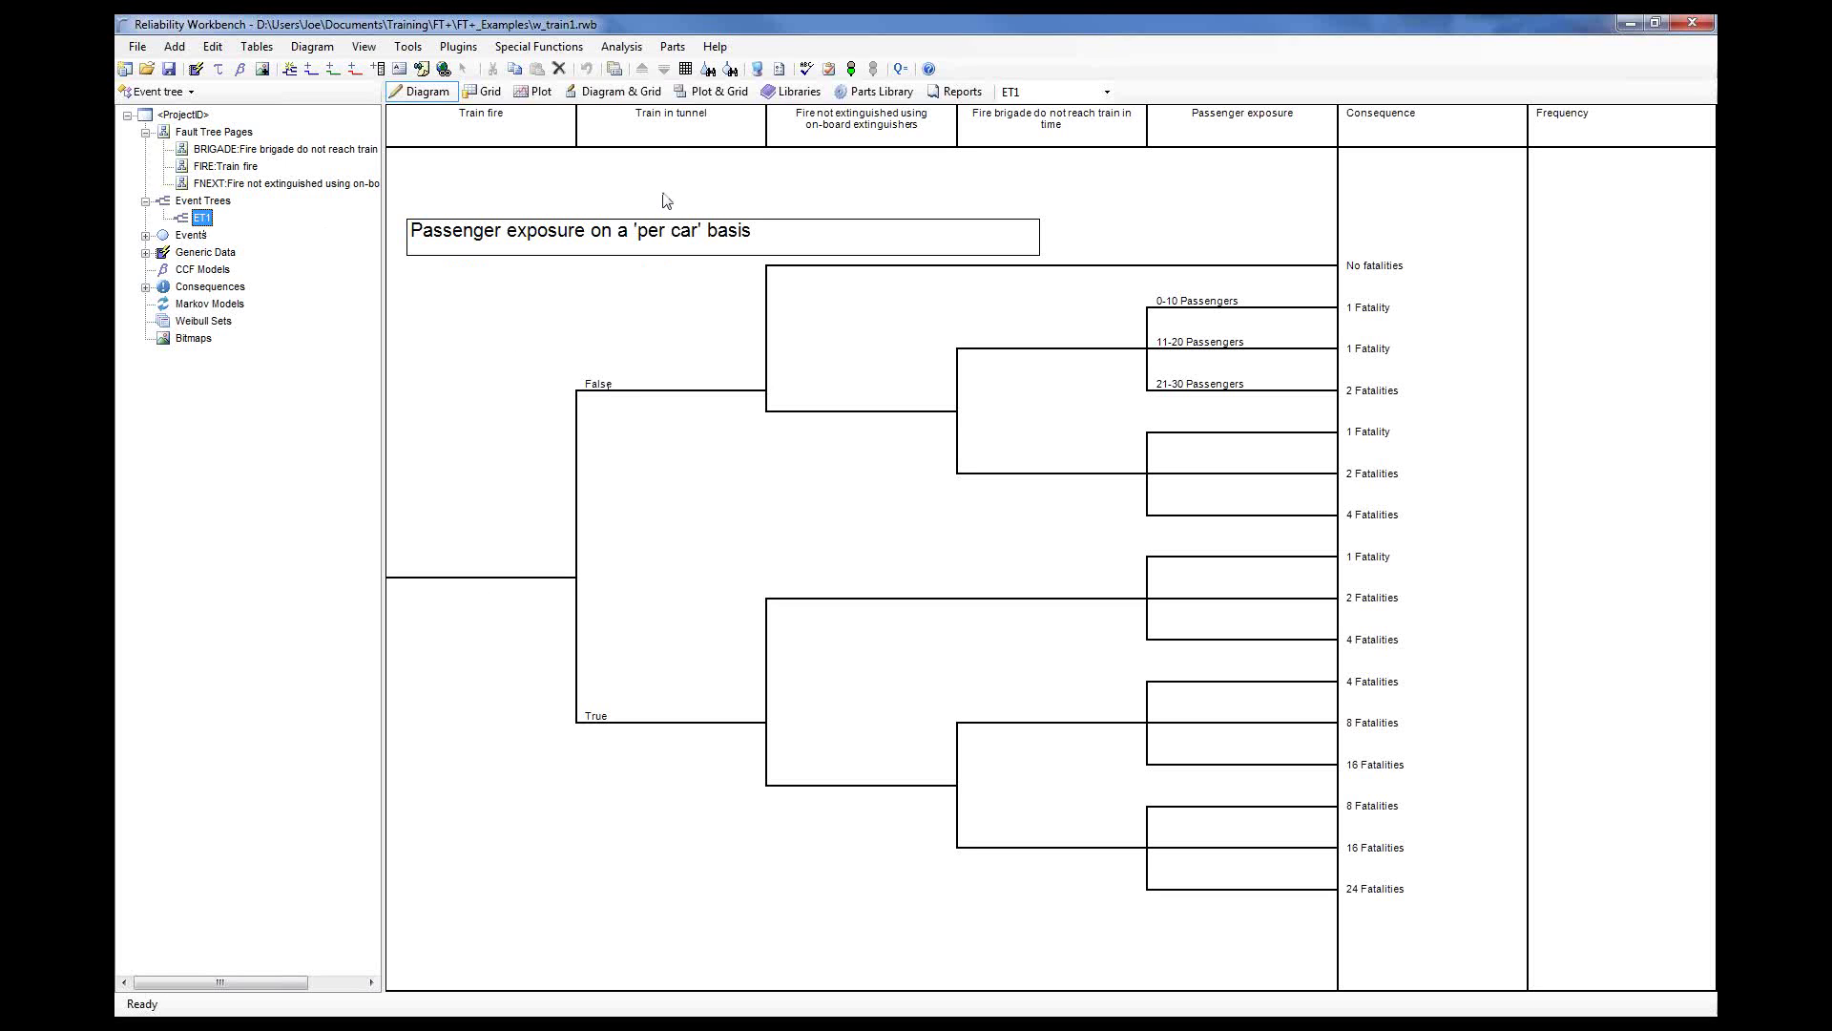
left_click(673, 130)
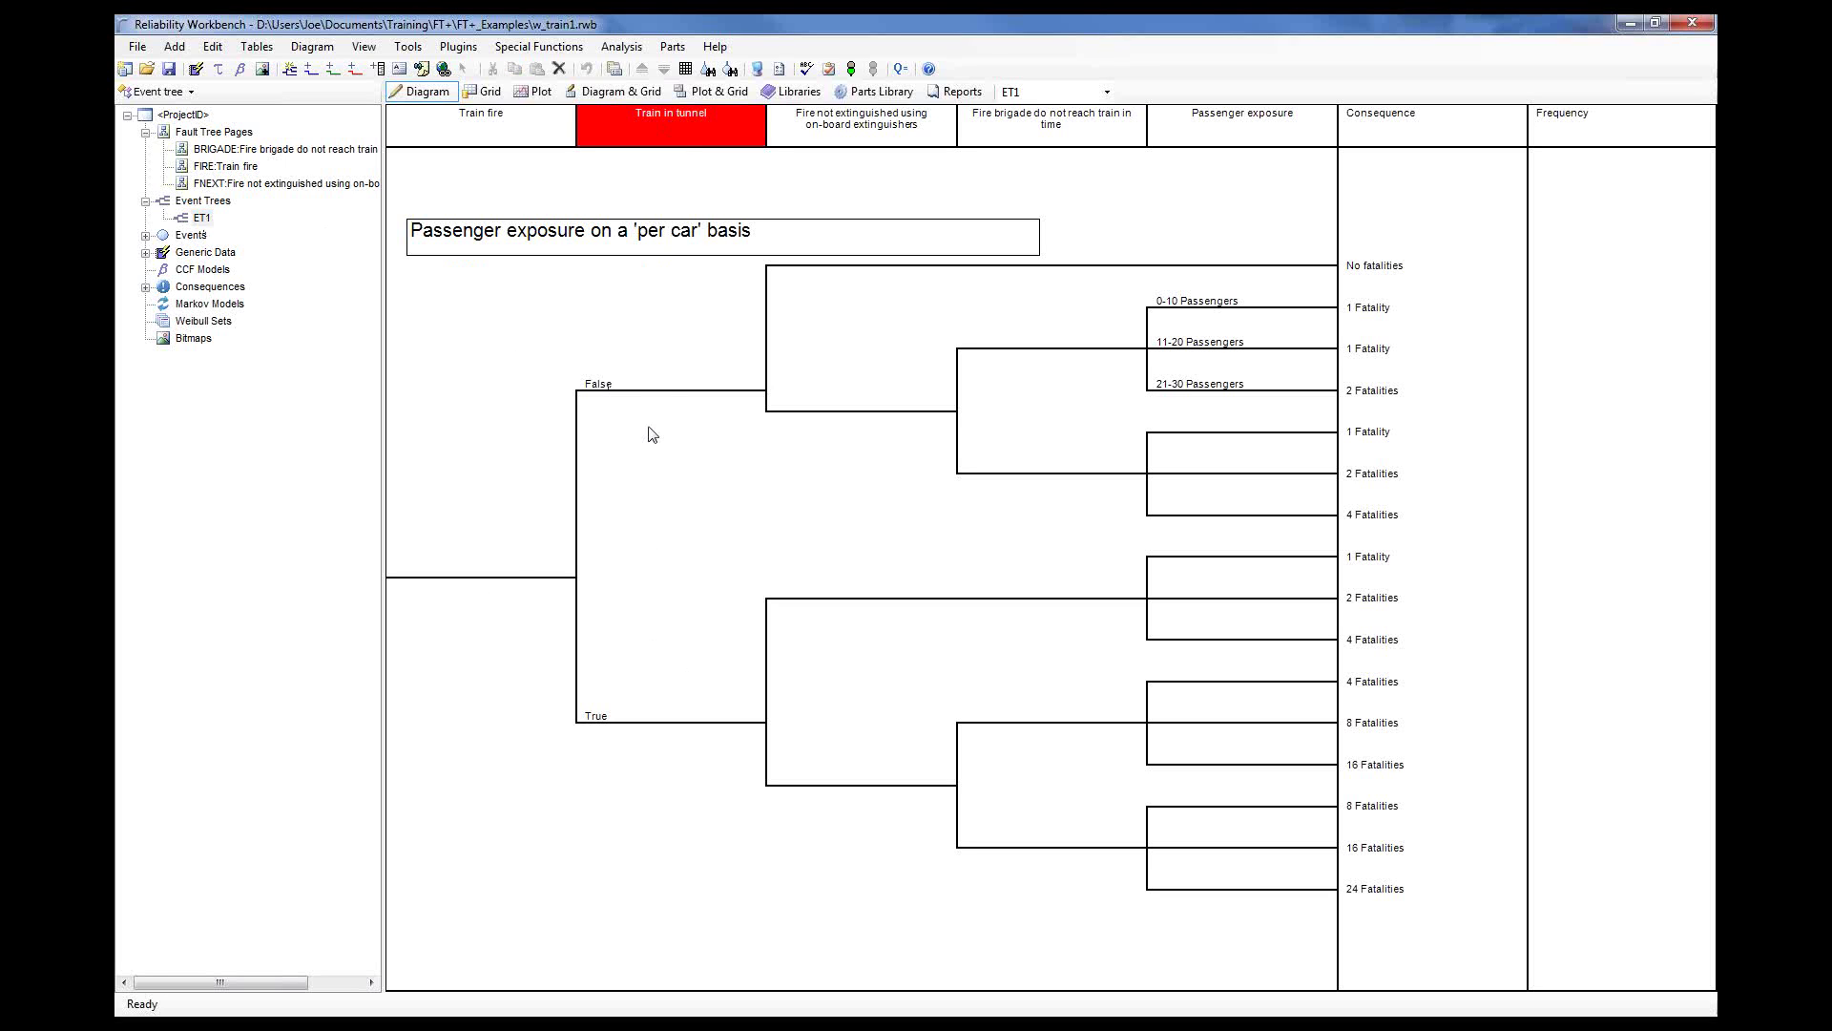
left_click(668, 722)
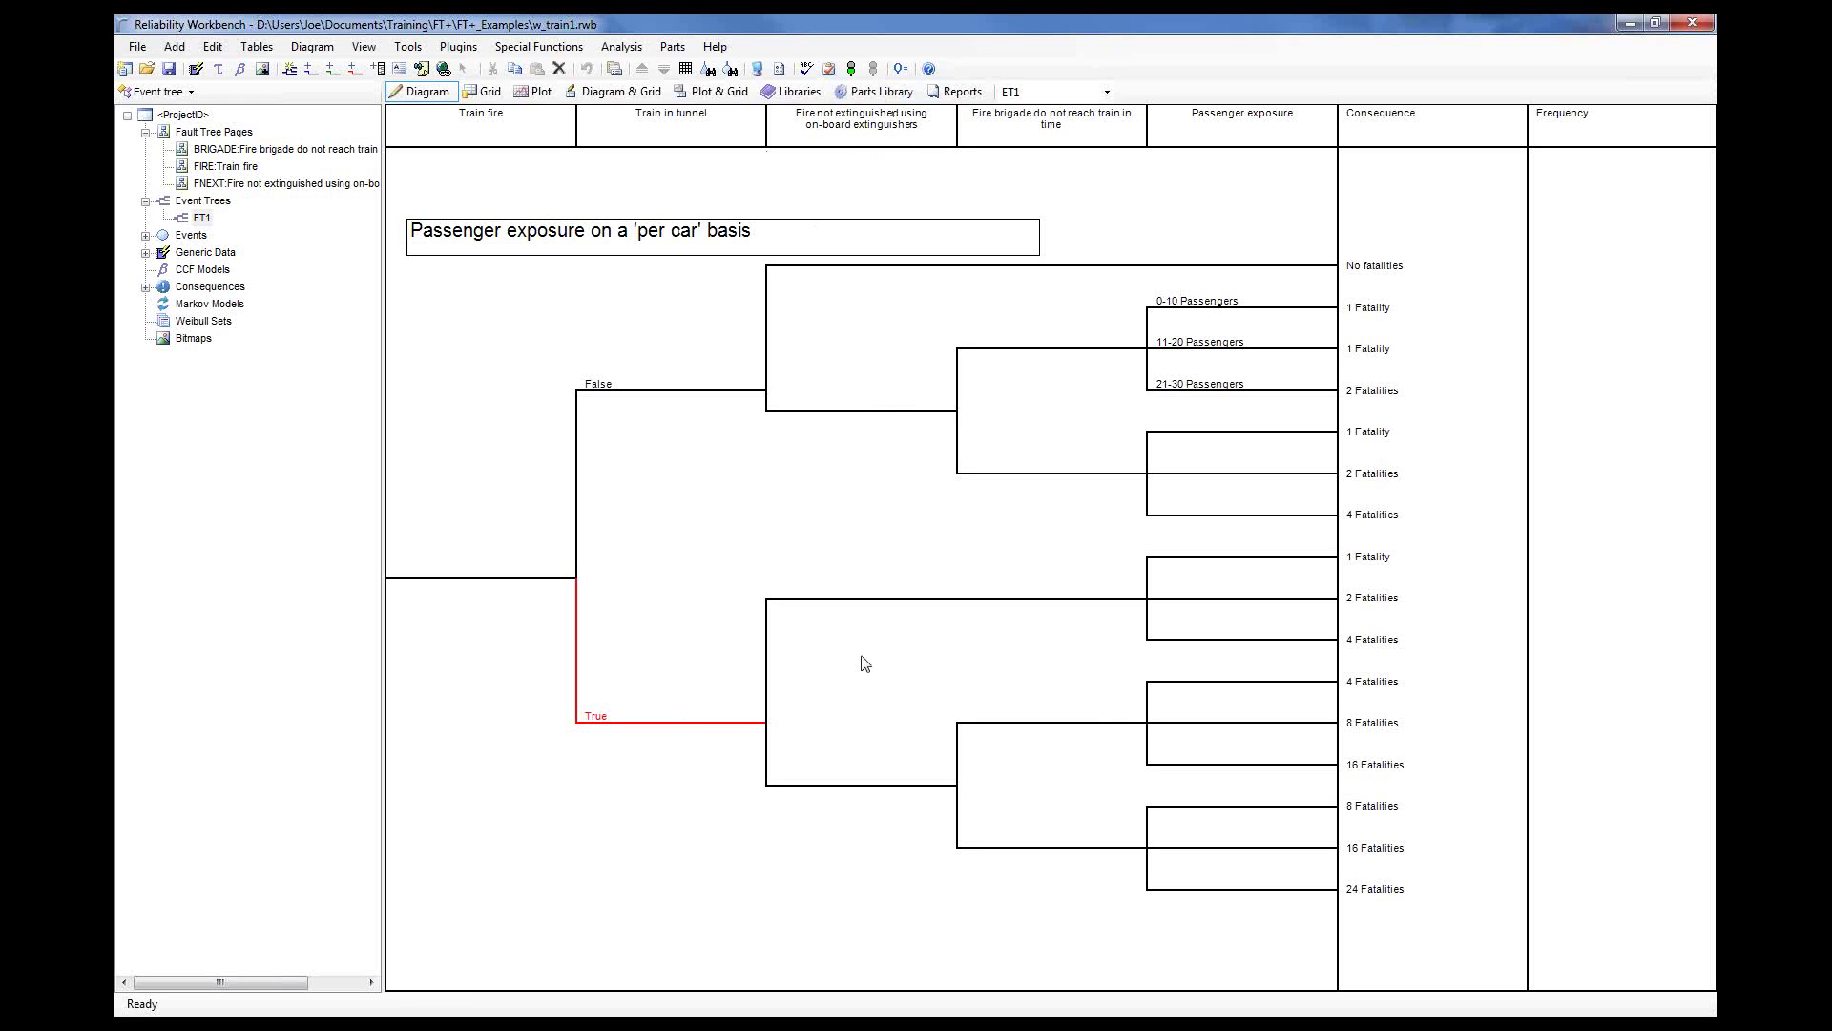
left_click(811, 423)
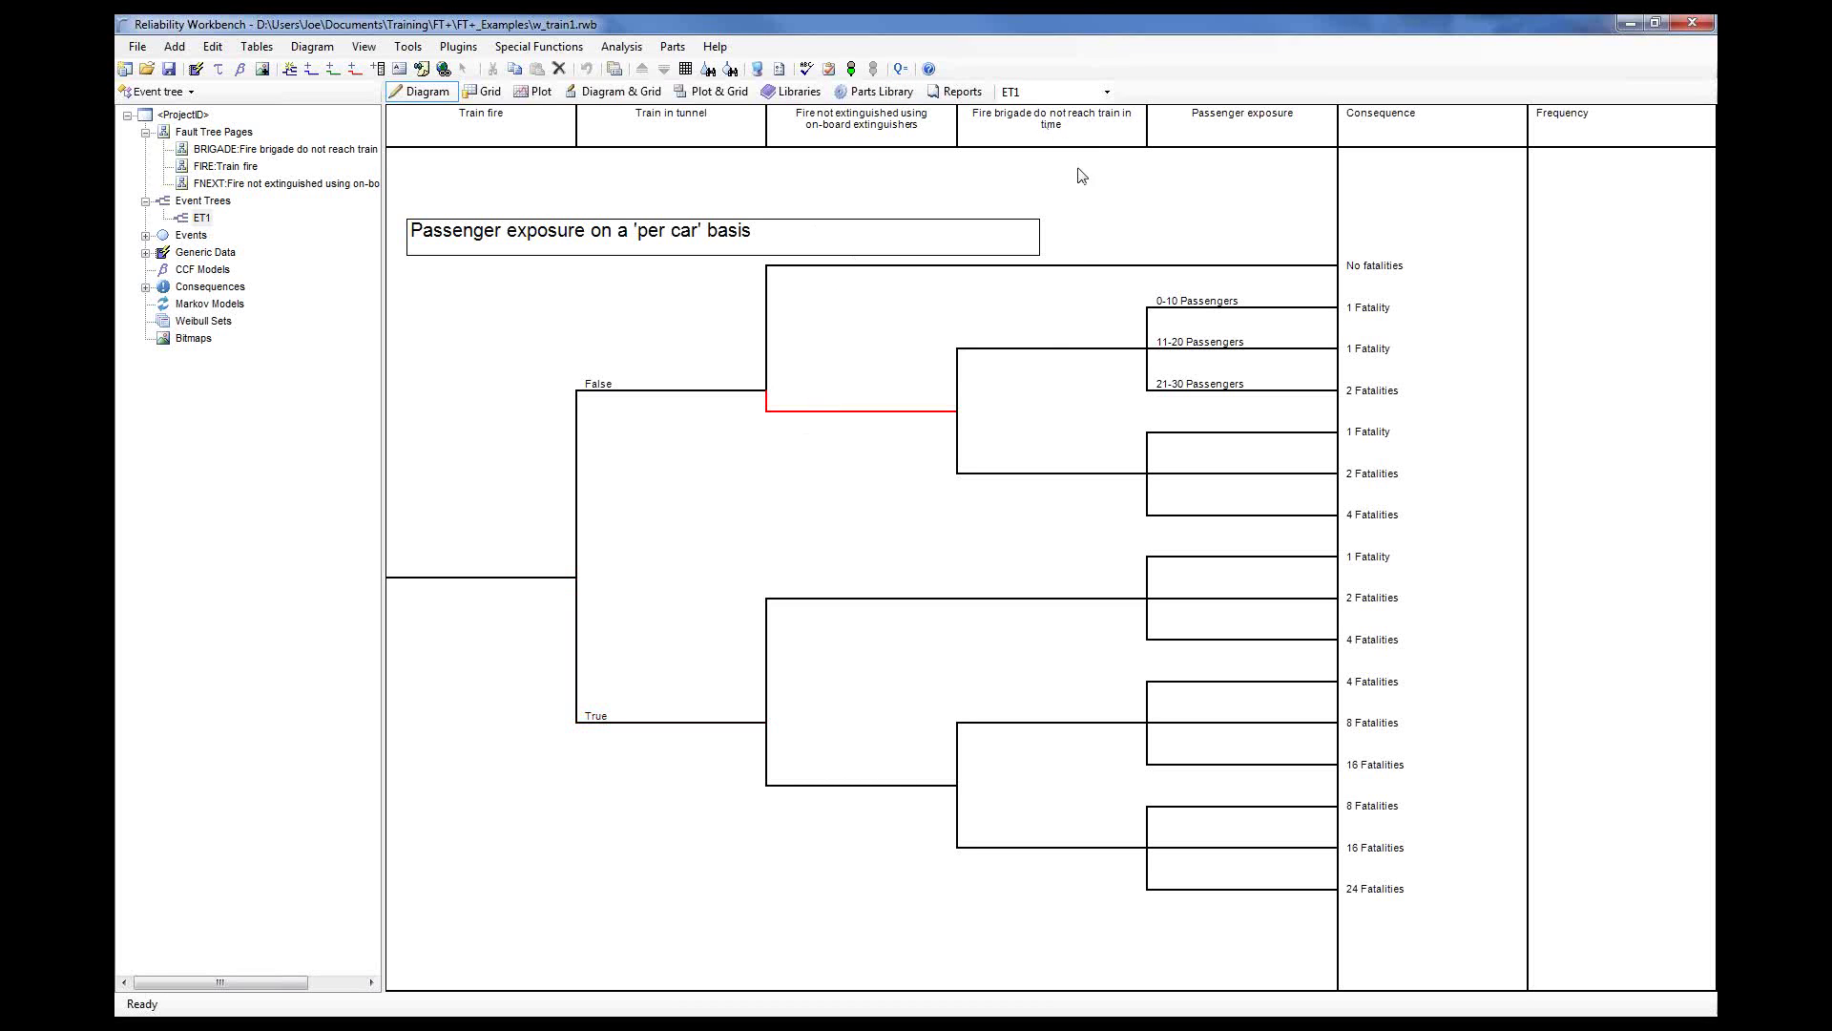
left_click(1053, 846)
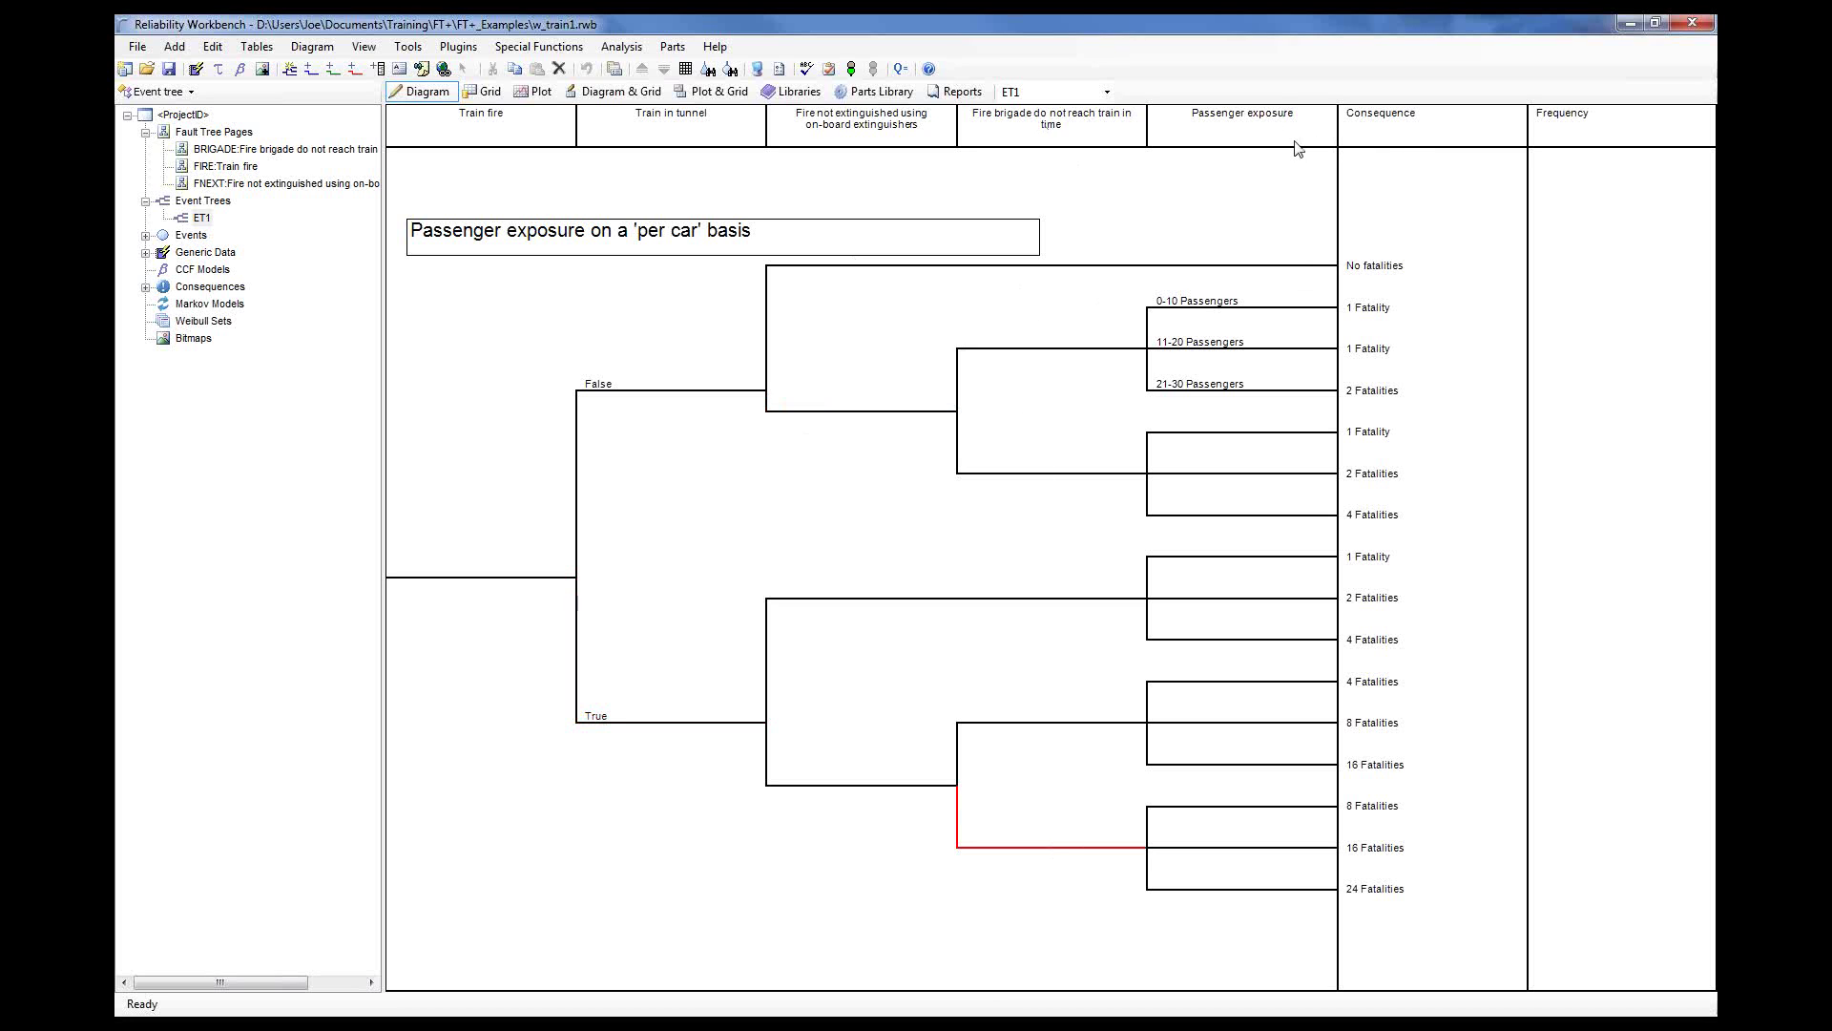
left_click(1225, 321)
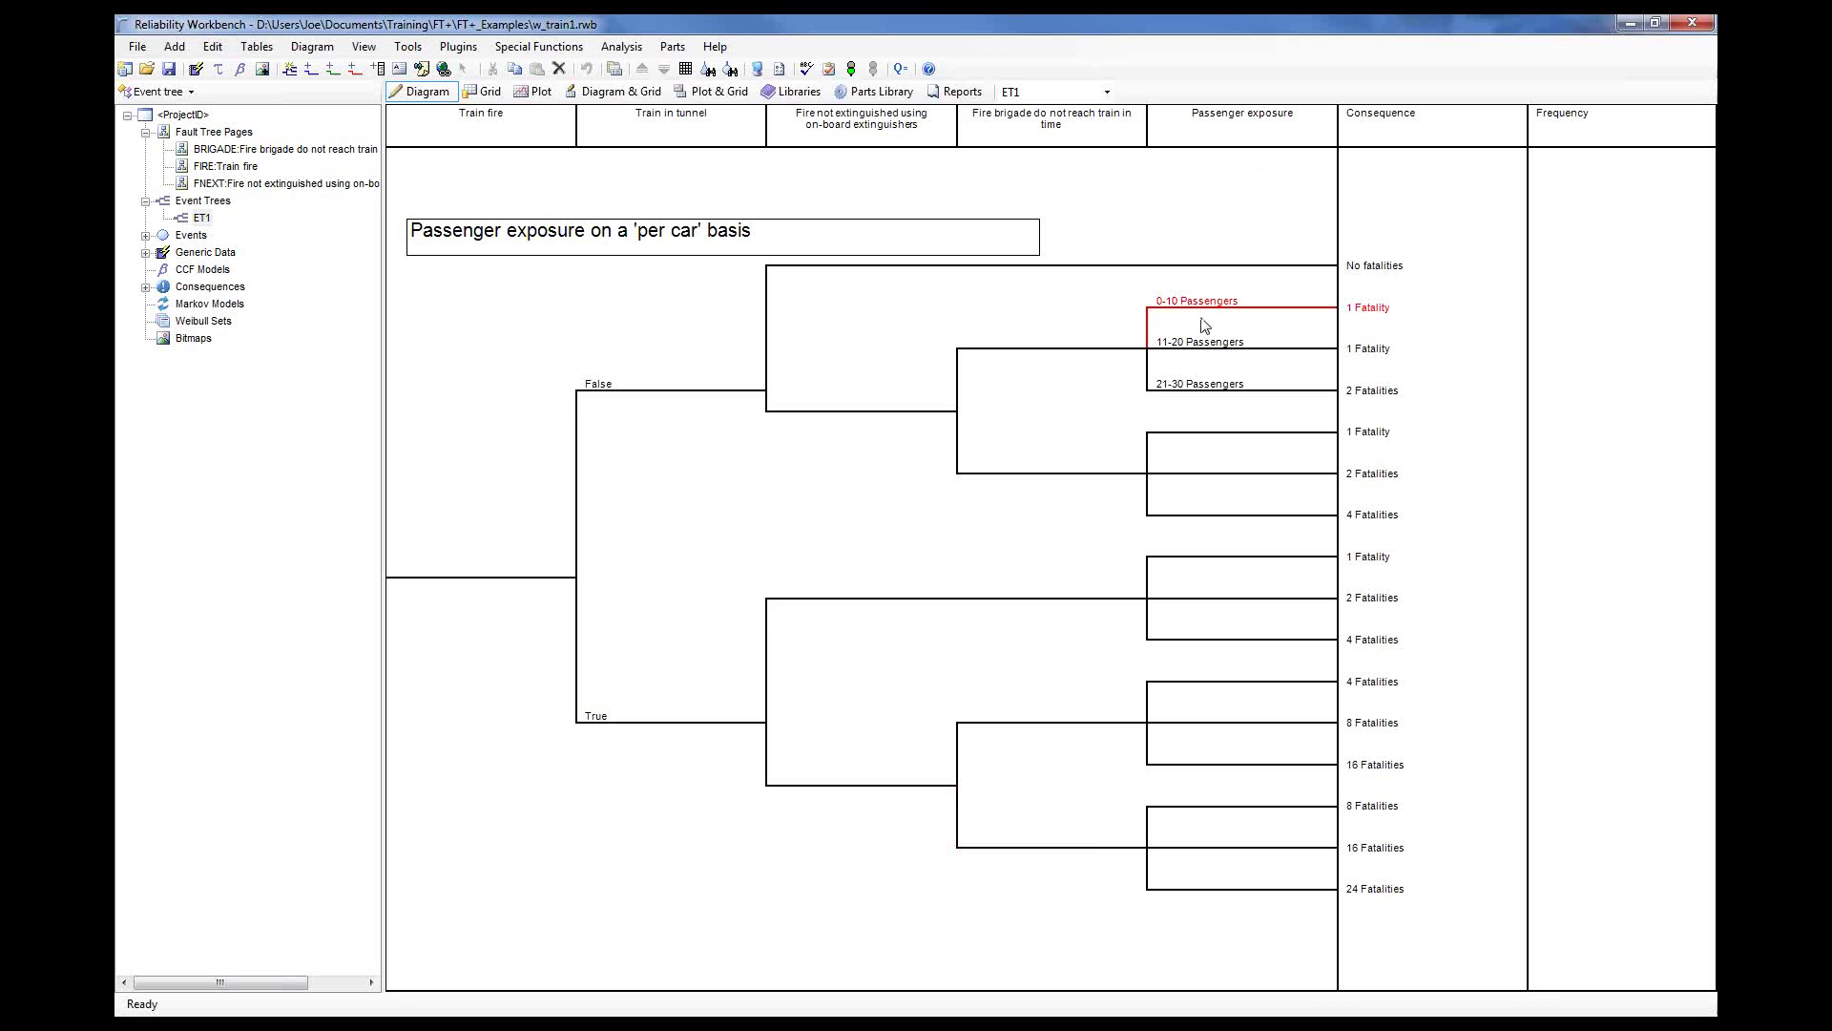
left_click(1211, 354)
left_click(1210, 391)
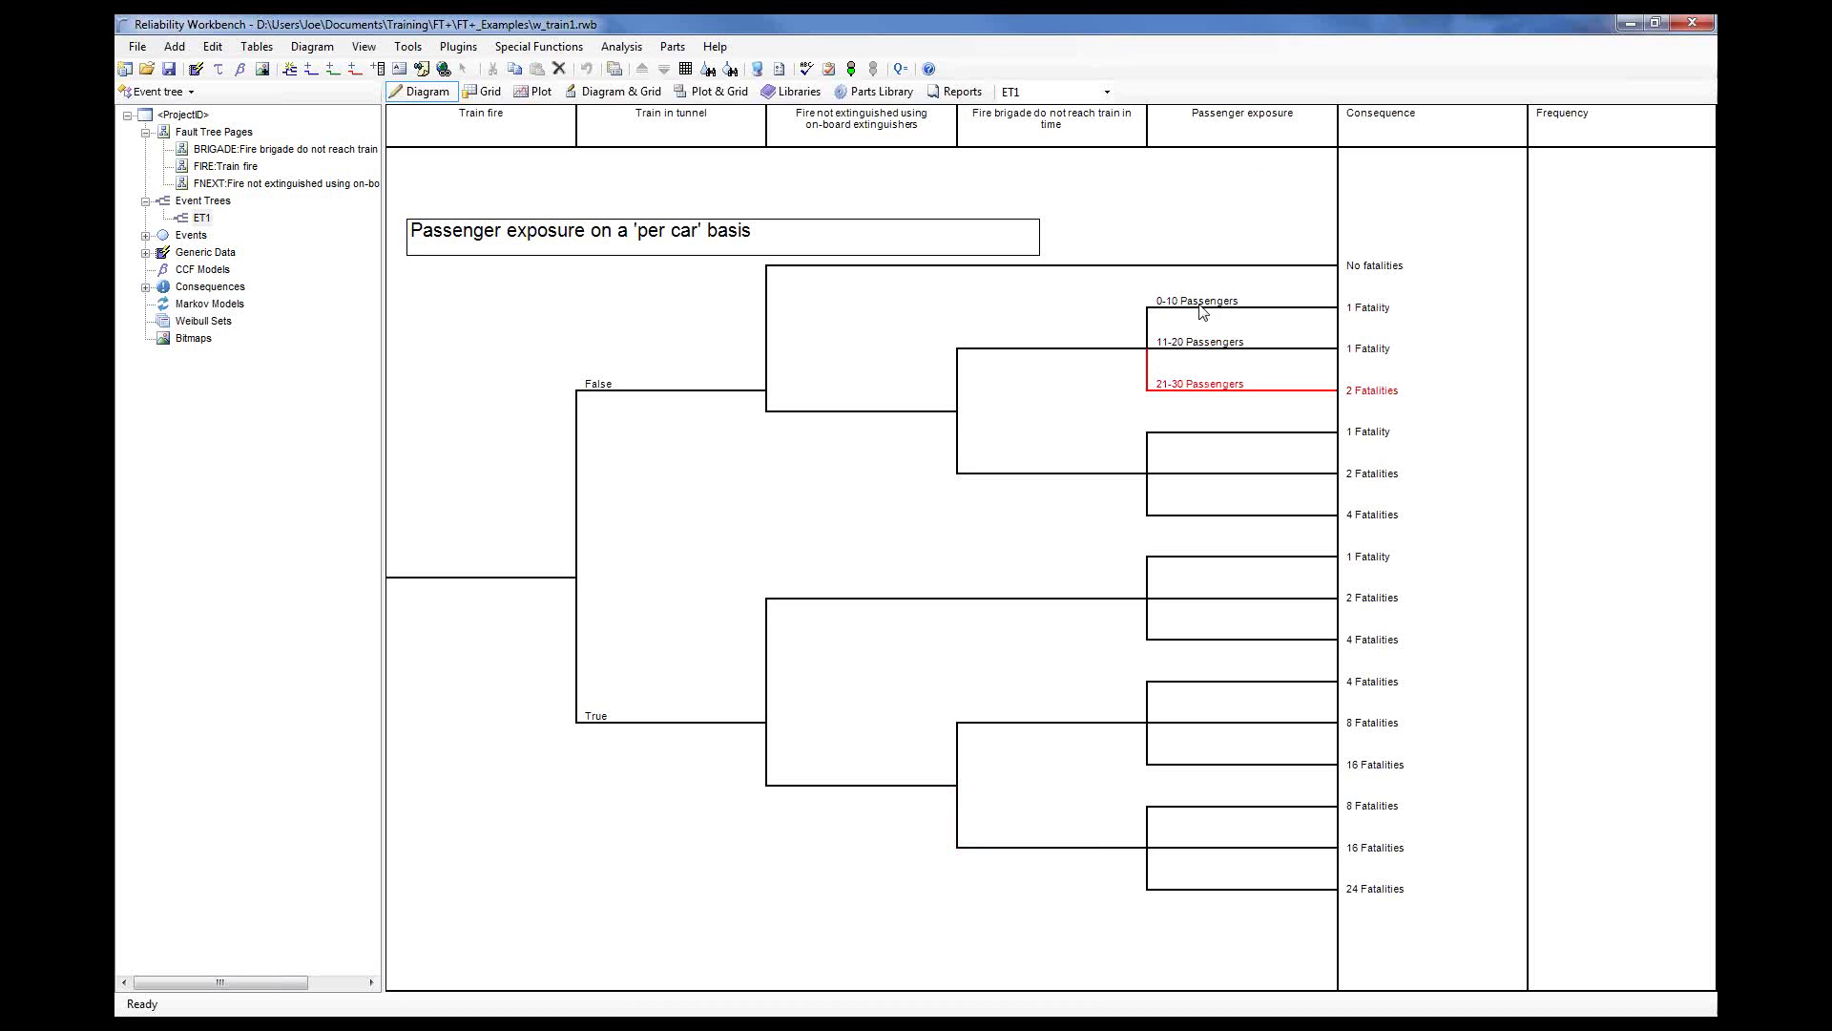
left_click(1178, 351)
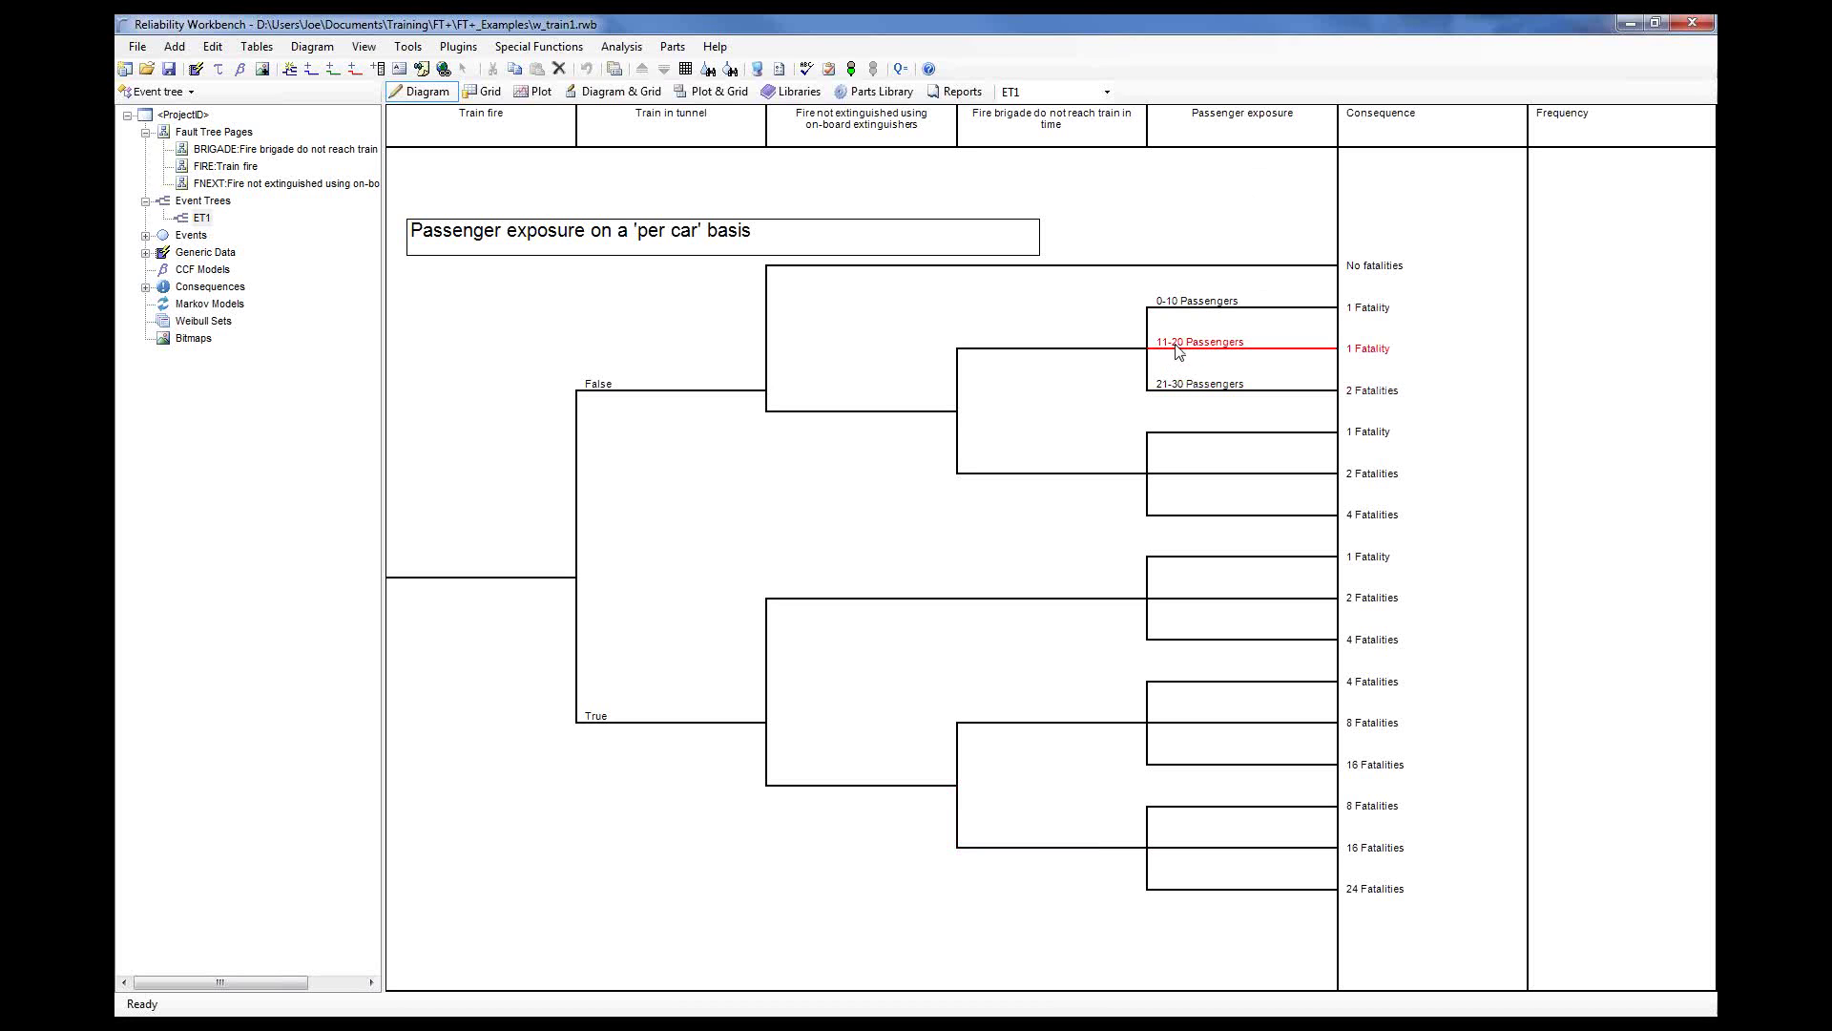
left_click(1186, 391)
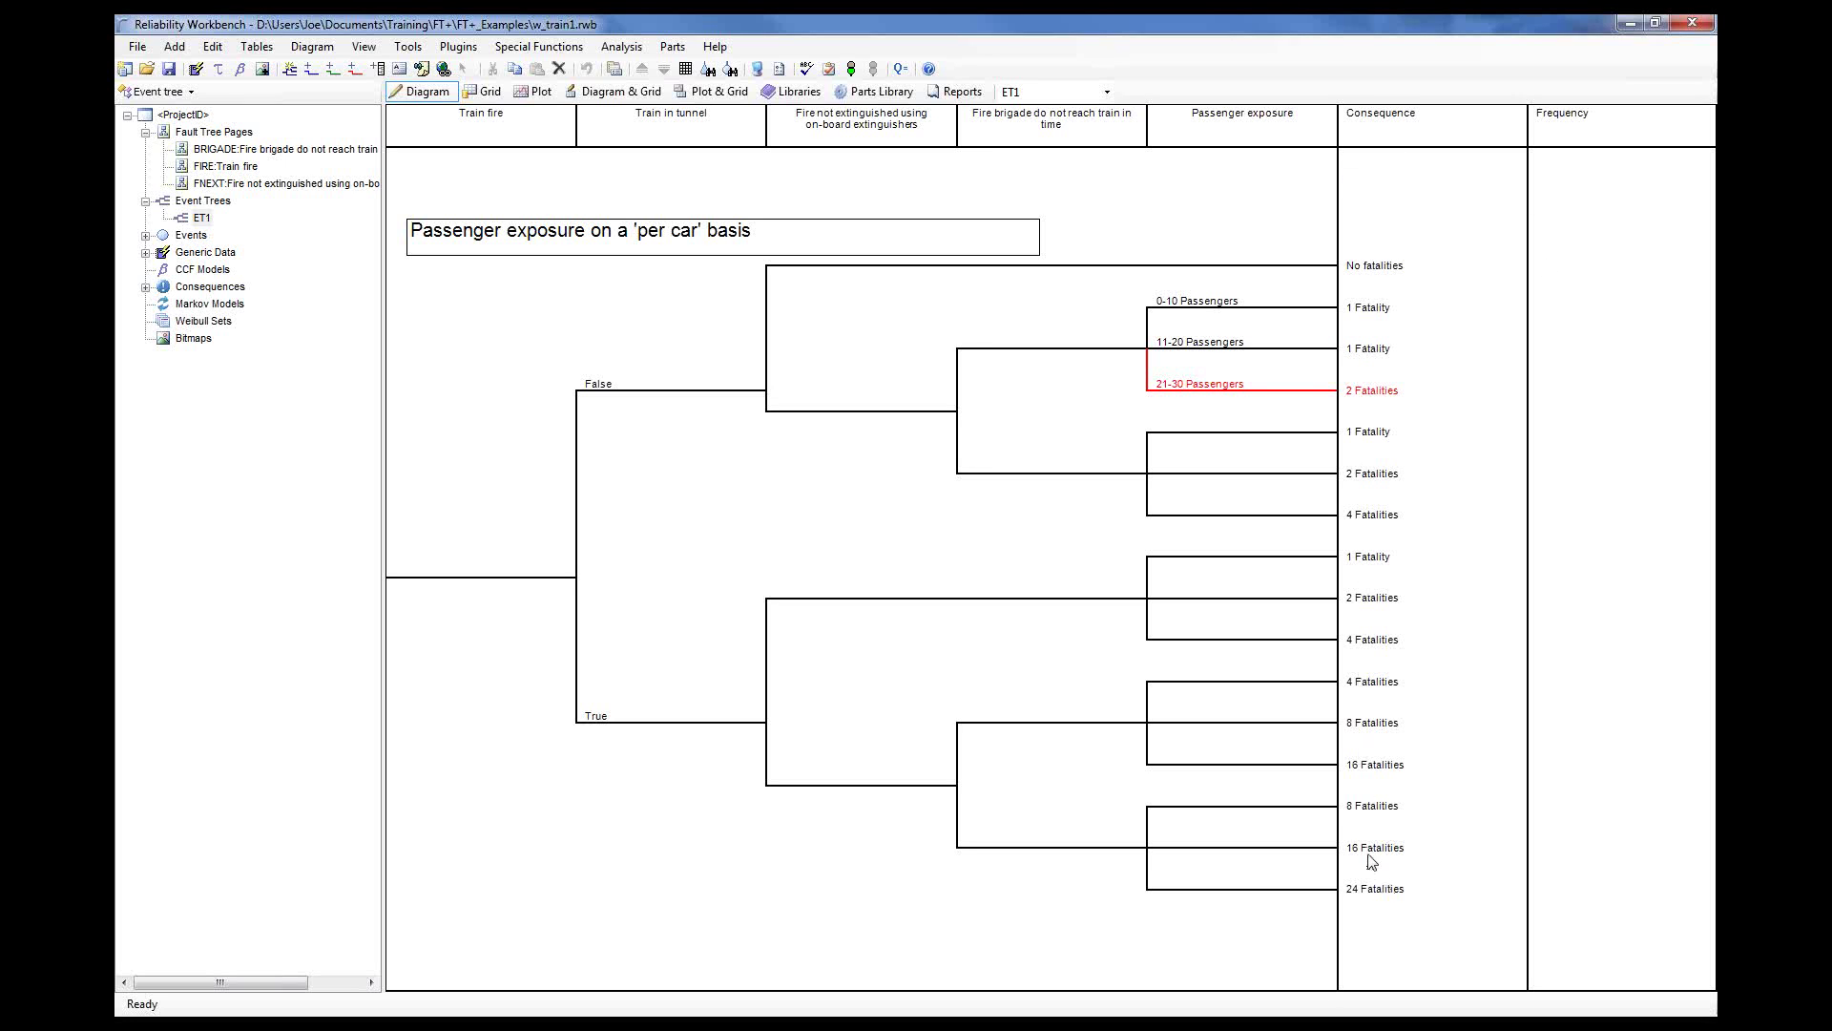
left_click(501, 118)
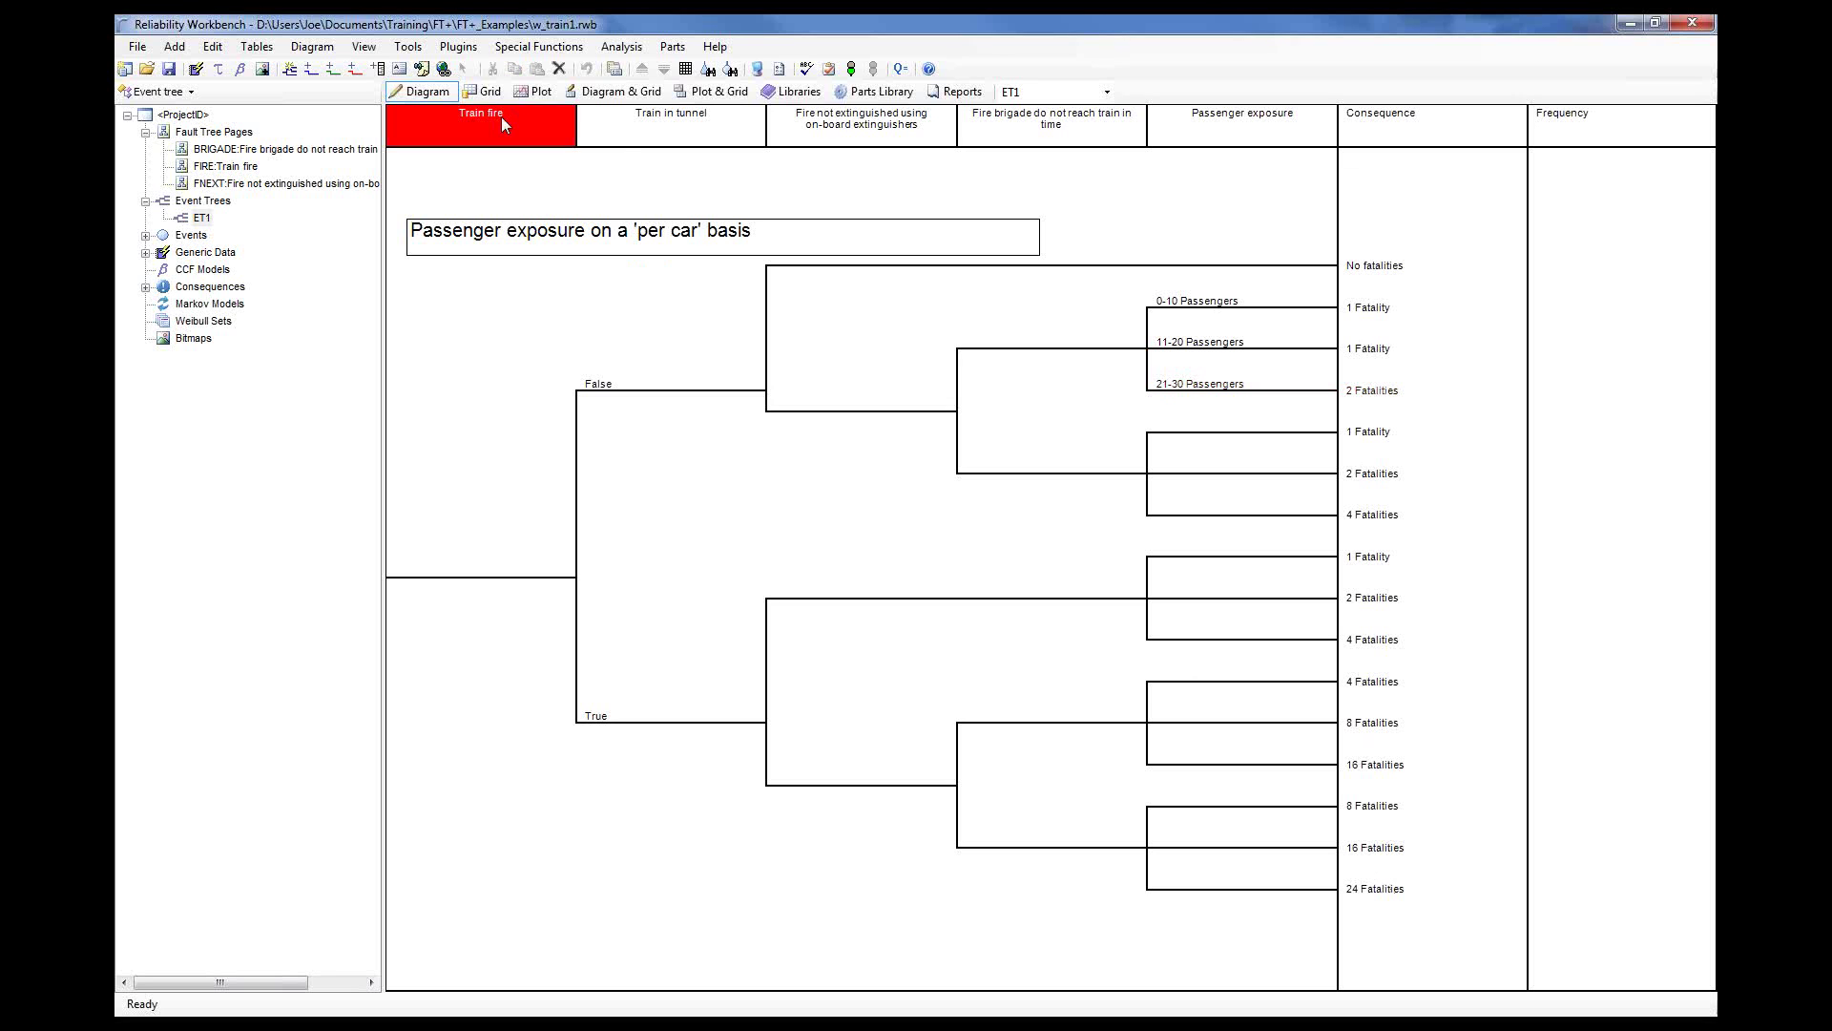
left_click(693, 122)
left_click(880, 138)
left_click(1063, 142)
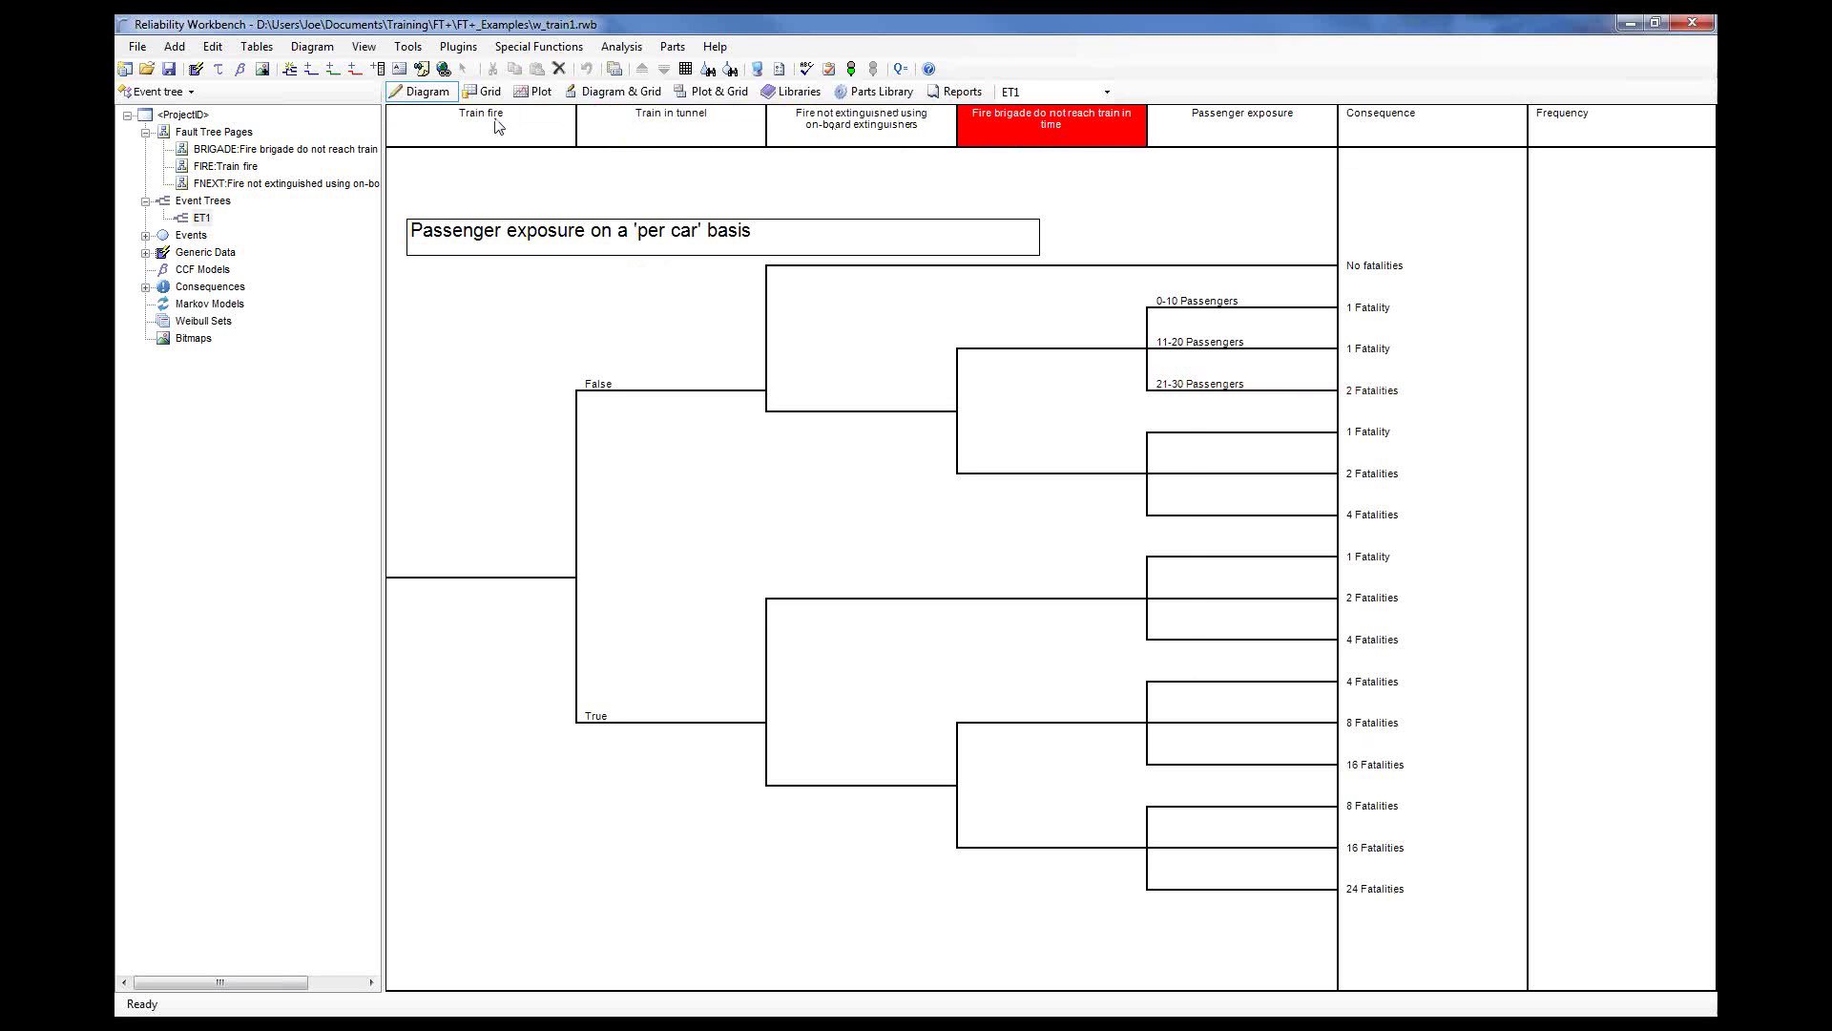
double_click(465, 122)
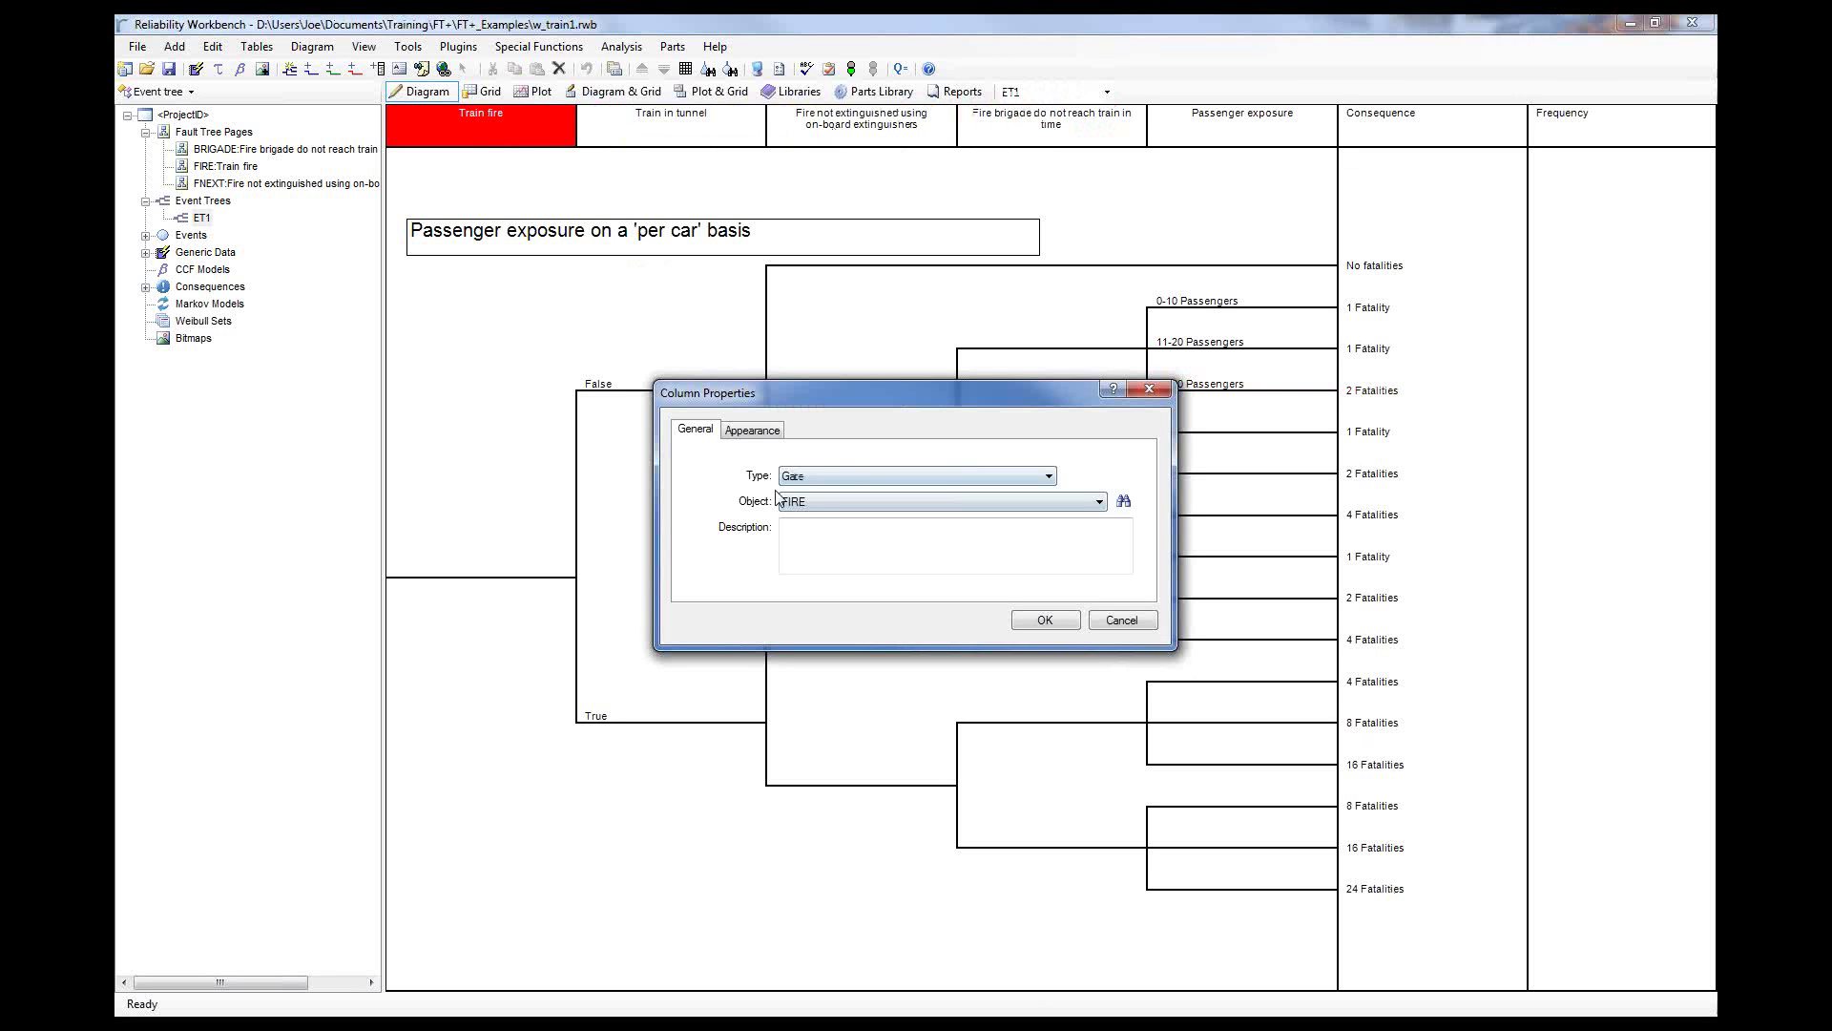
left_click(1114, 623)
left_click(656, 122)
double_click(655, 123)
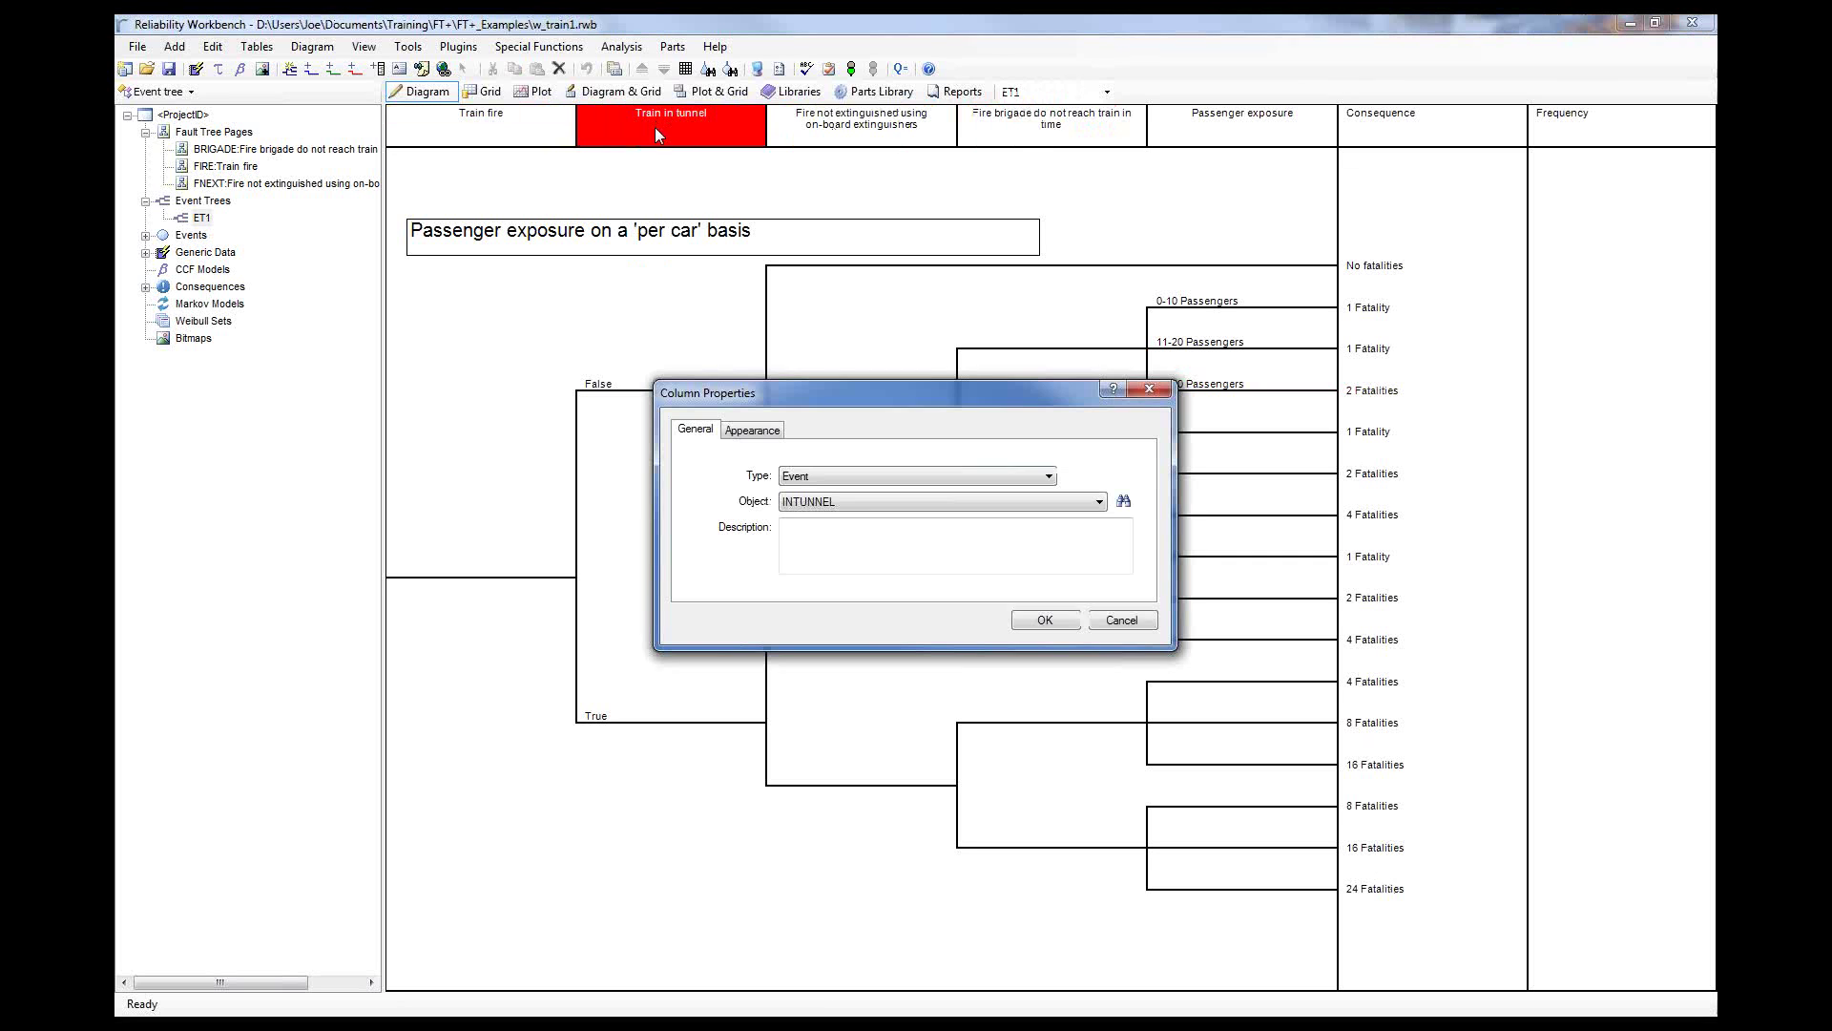
left_click(1120, 619)
double_click(896, 127)
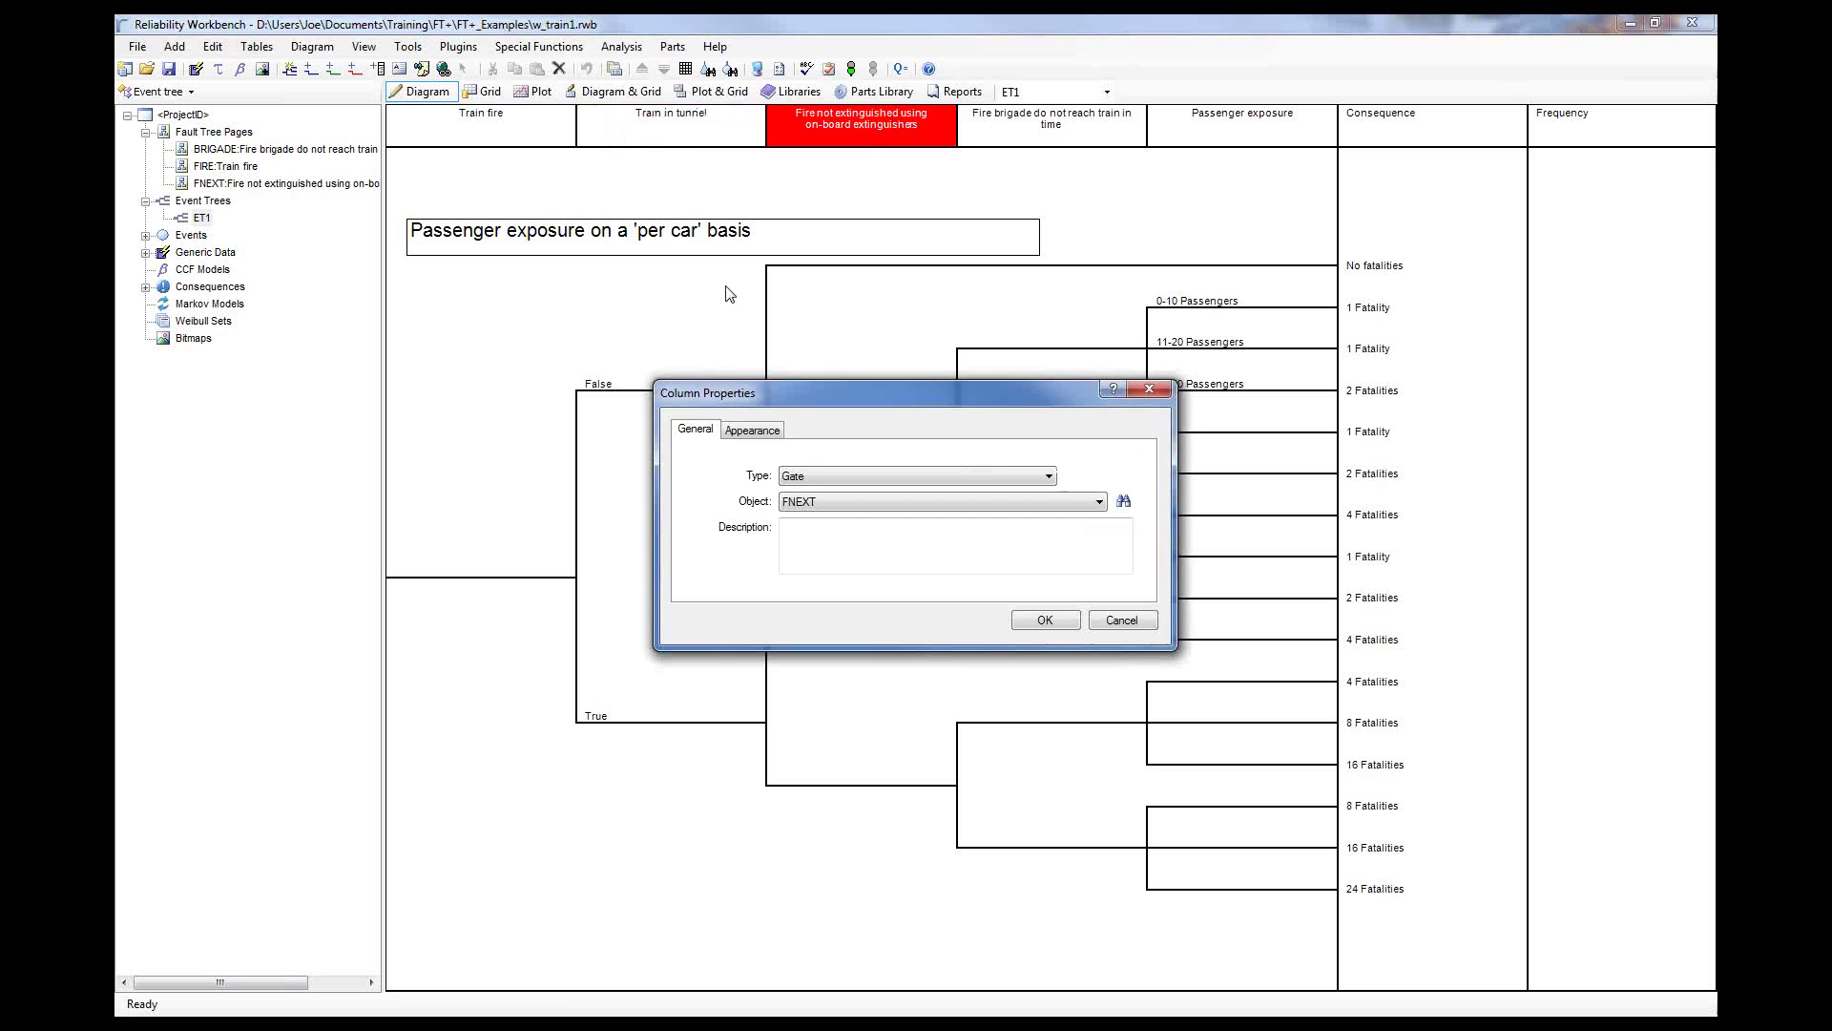
left_click(1140, 621)
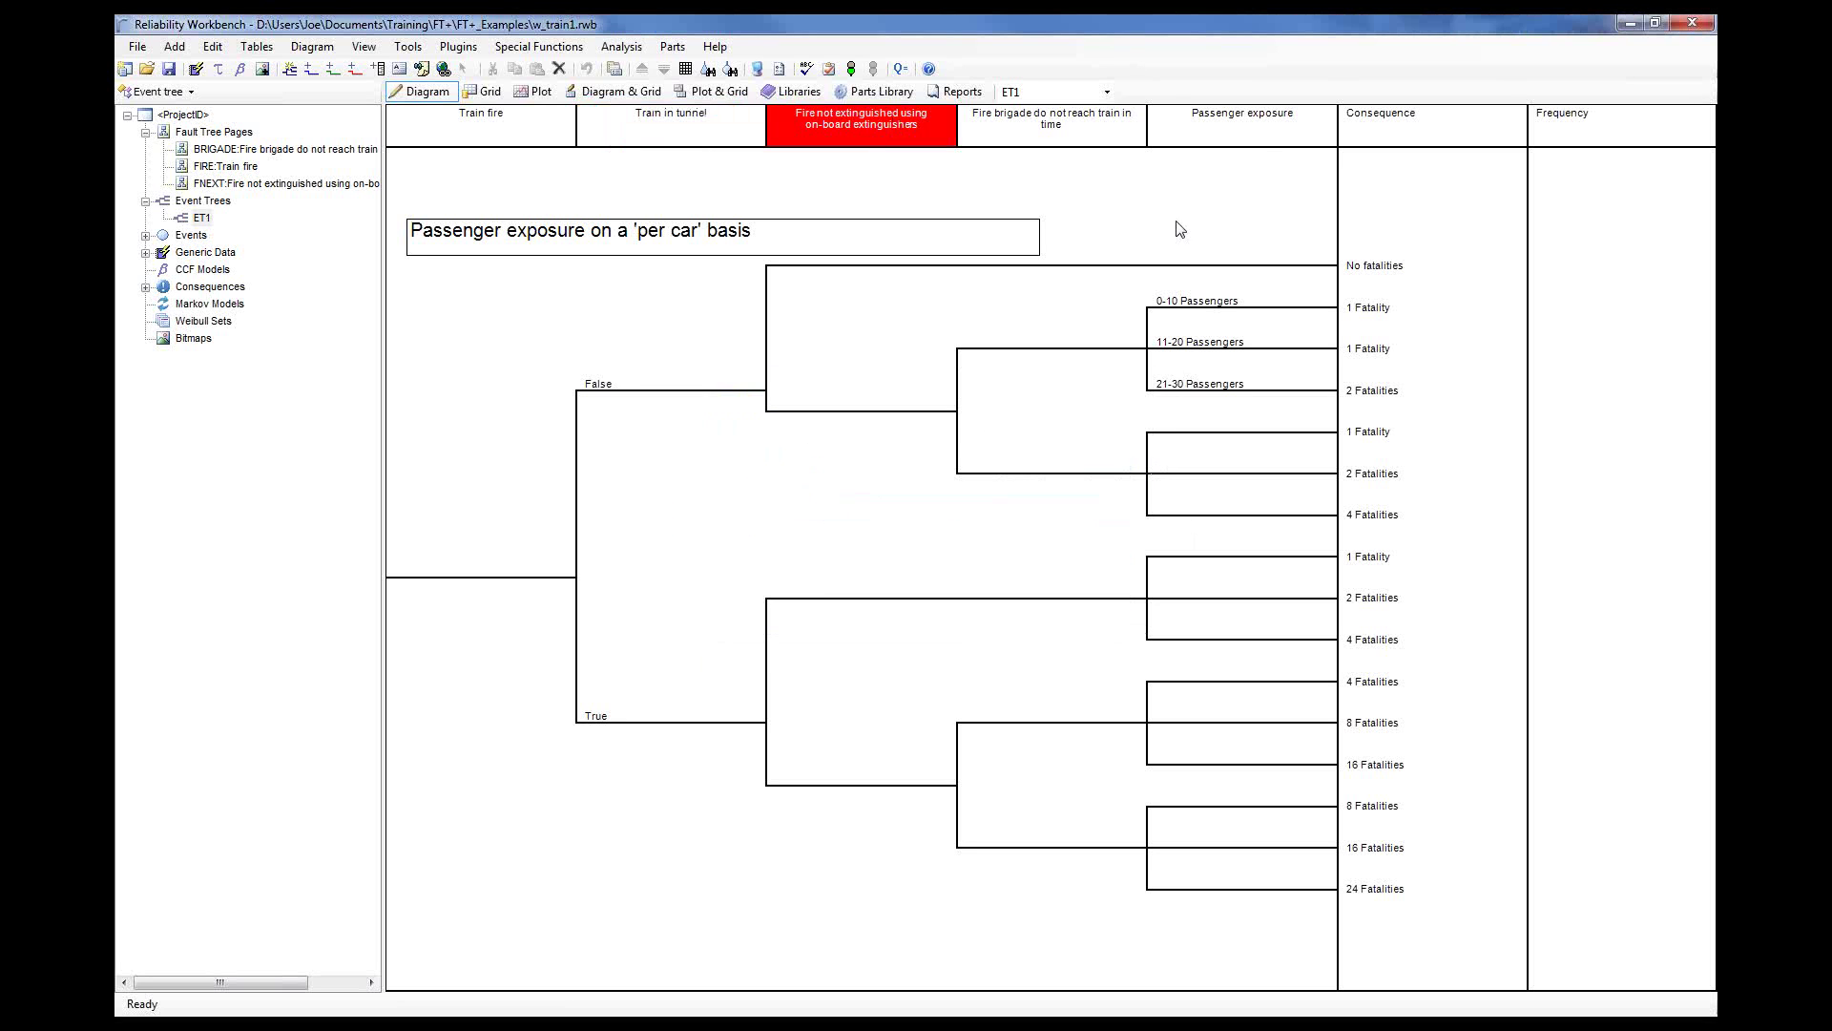
double_click(1265, 133)
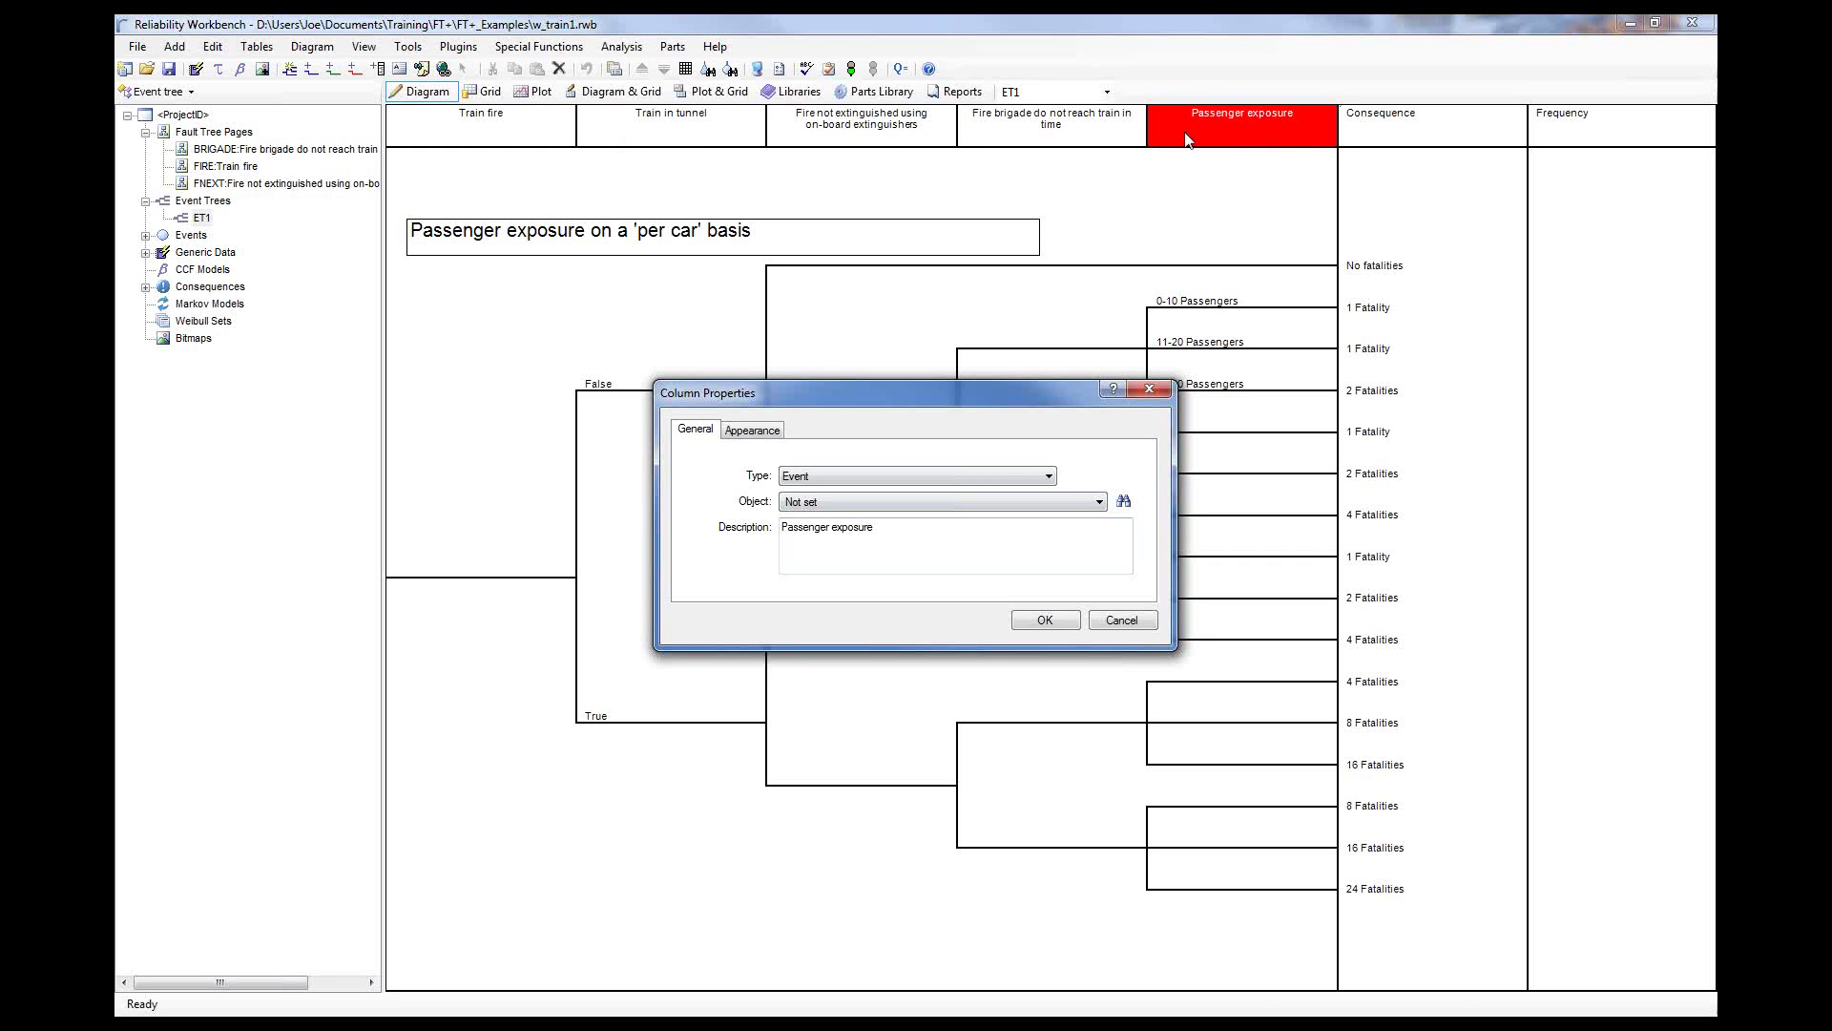
left_click(1145, 623)
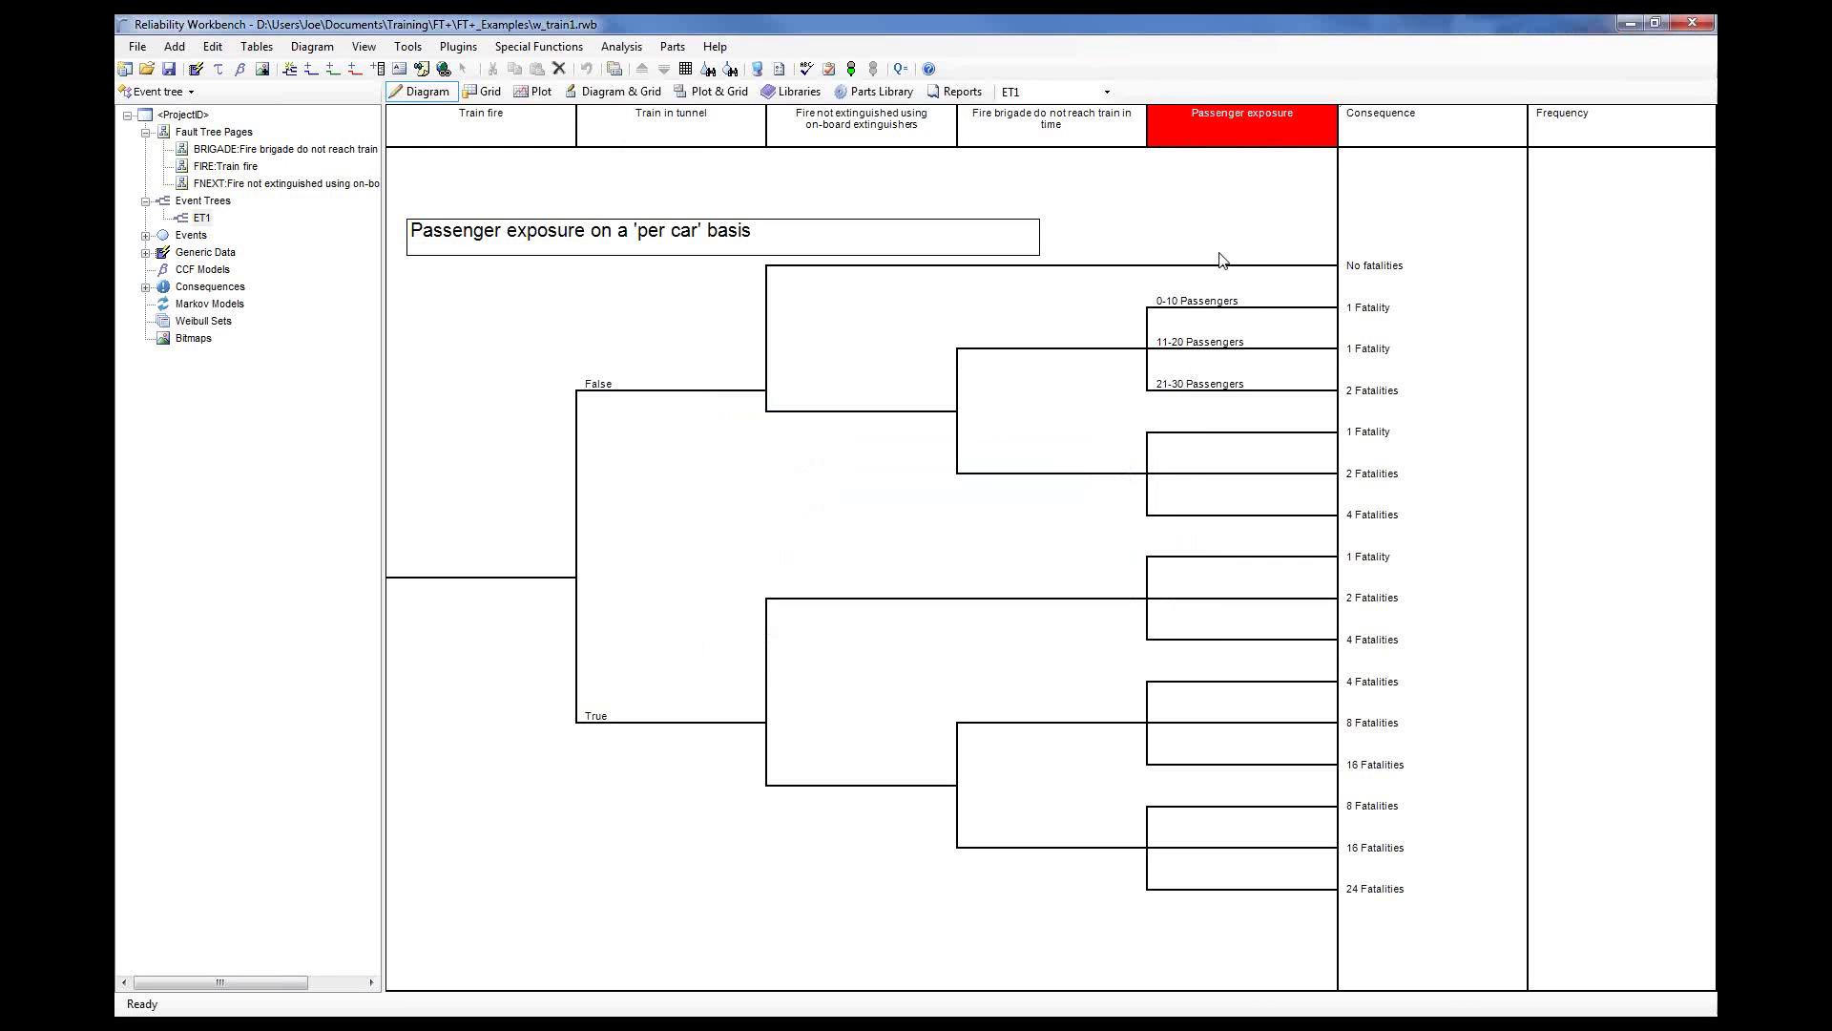
left_click(1189, 313)
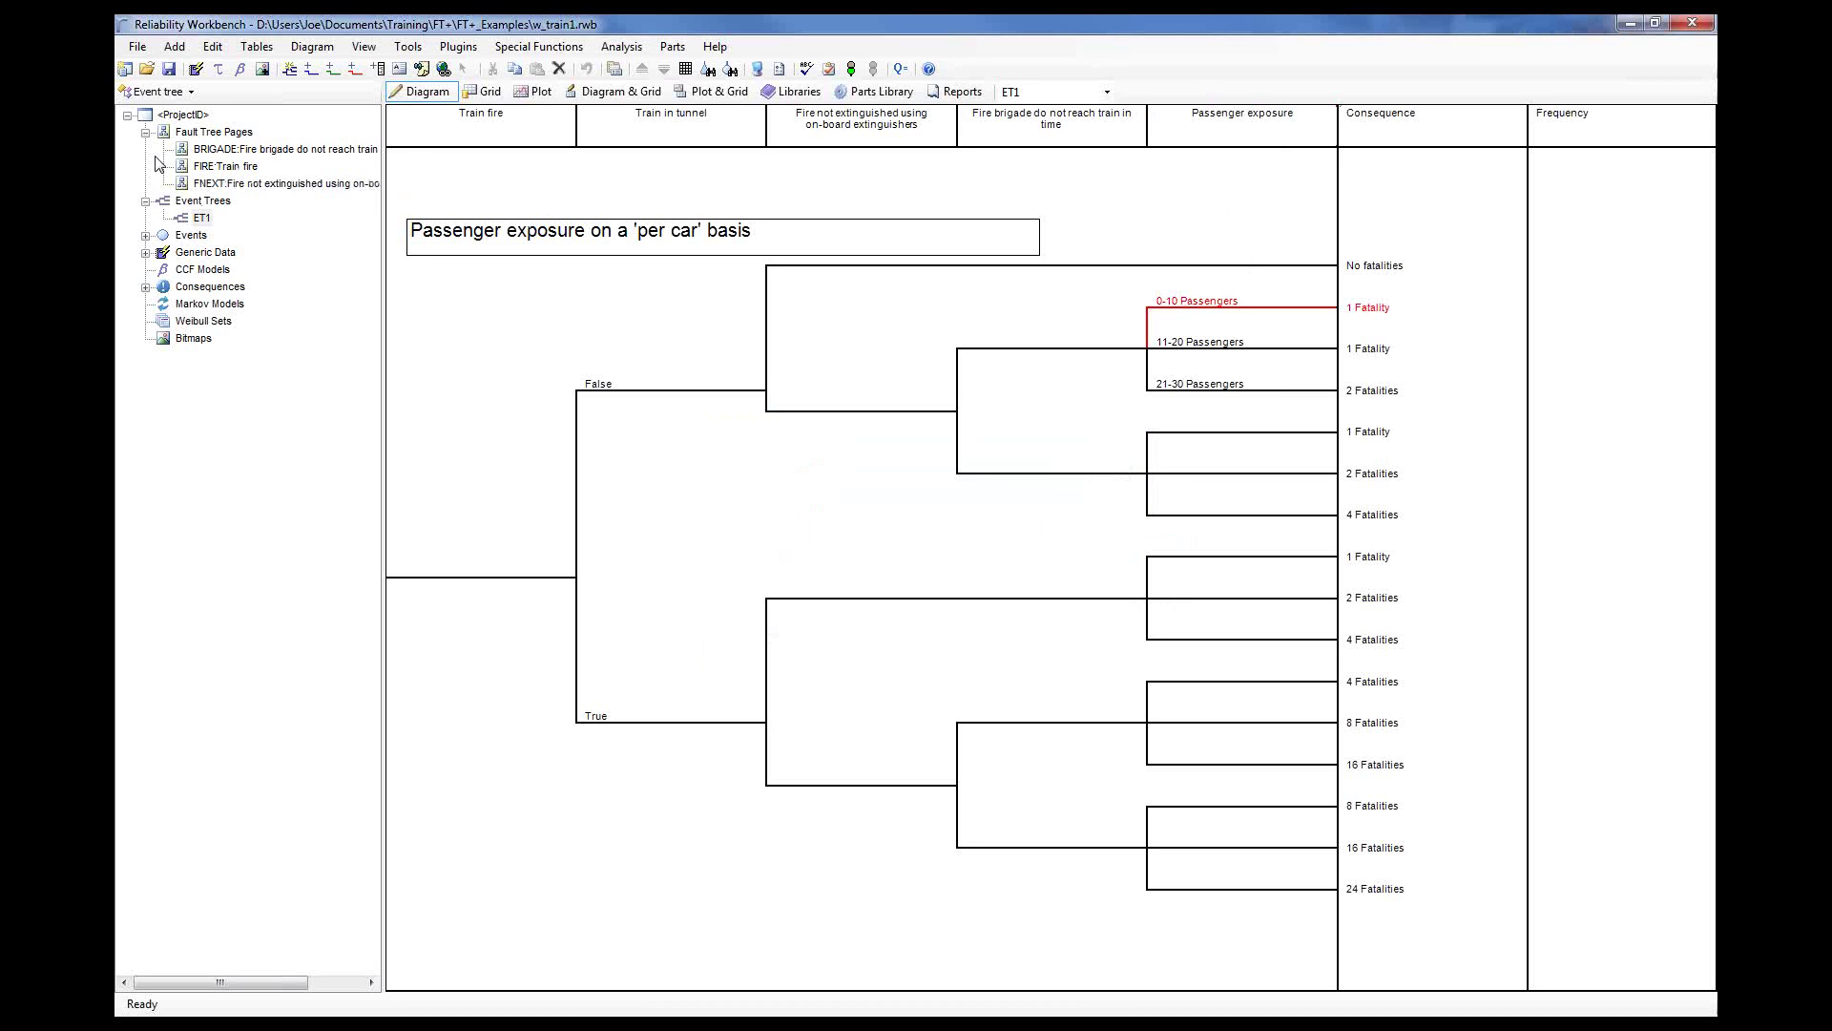
double_click(1231, 315)
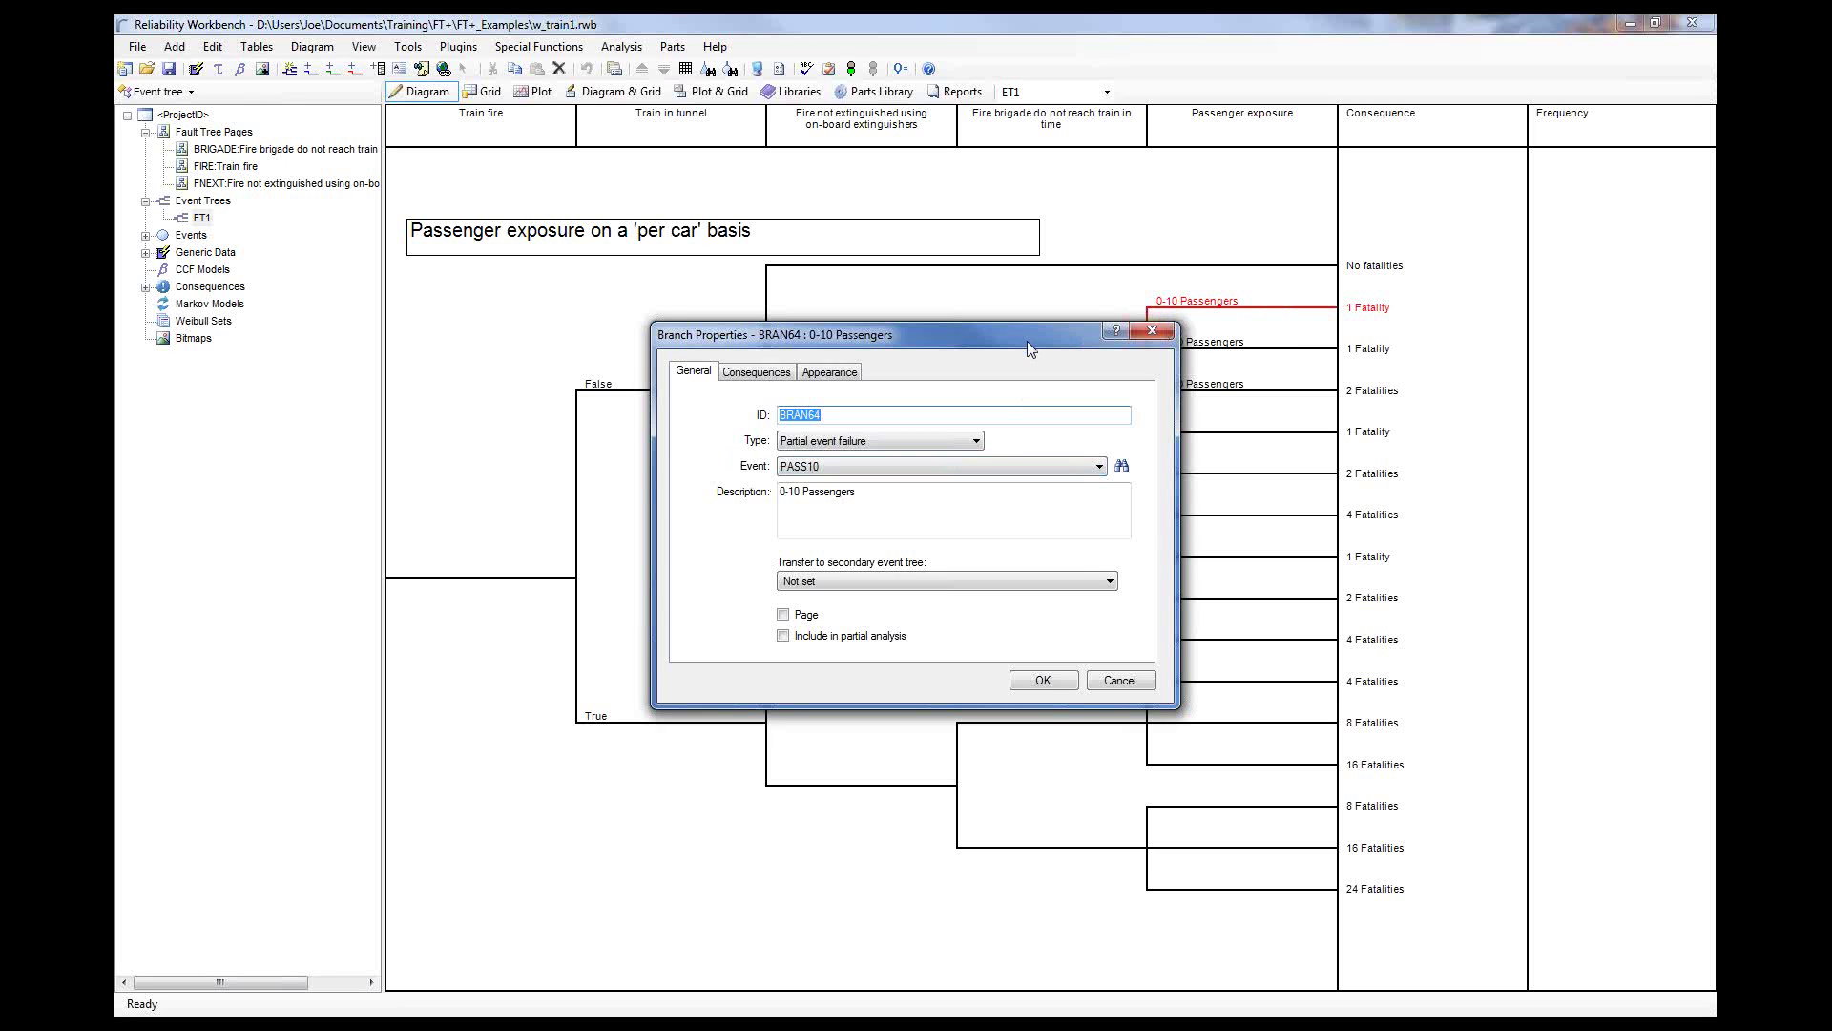
left_click_drag(1031, 338, 929, 340)
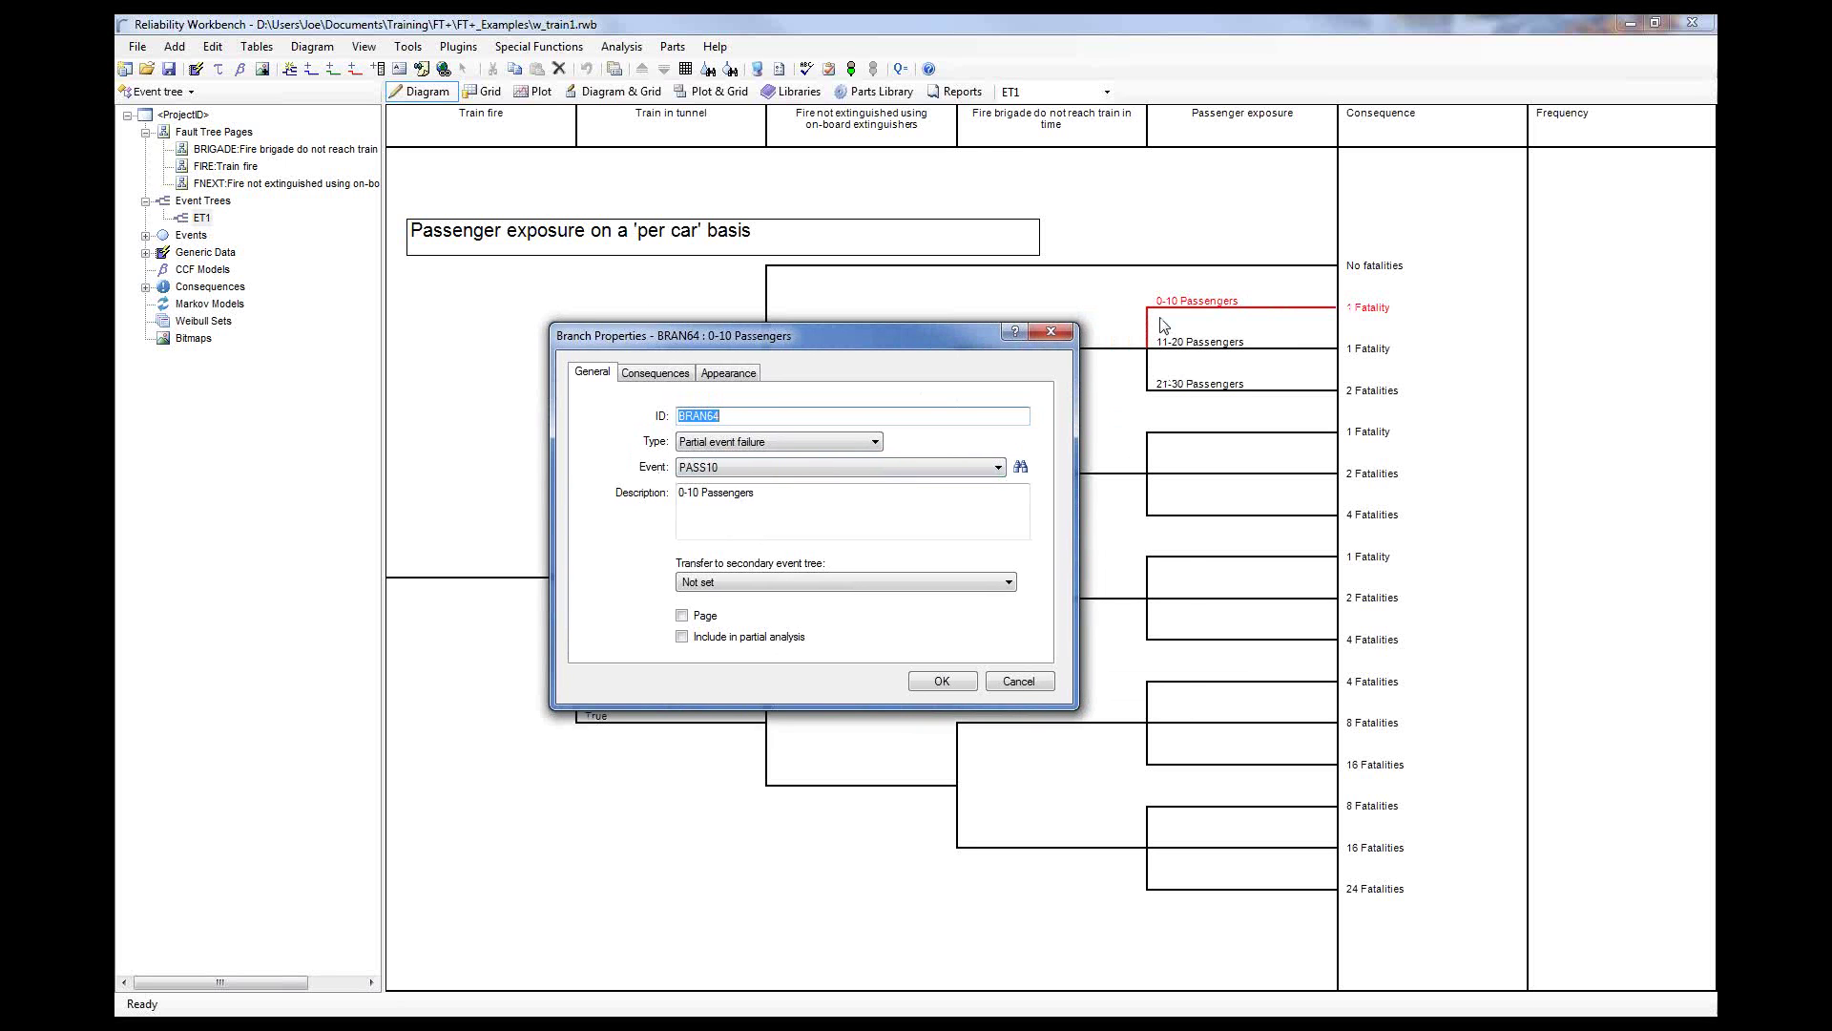
left_click(1014, 681)
left_click(933, 535)
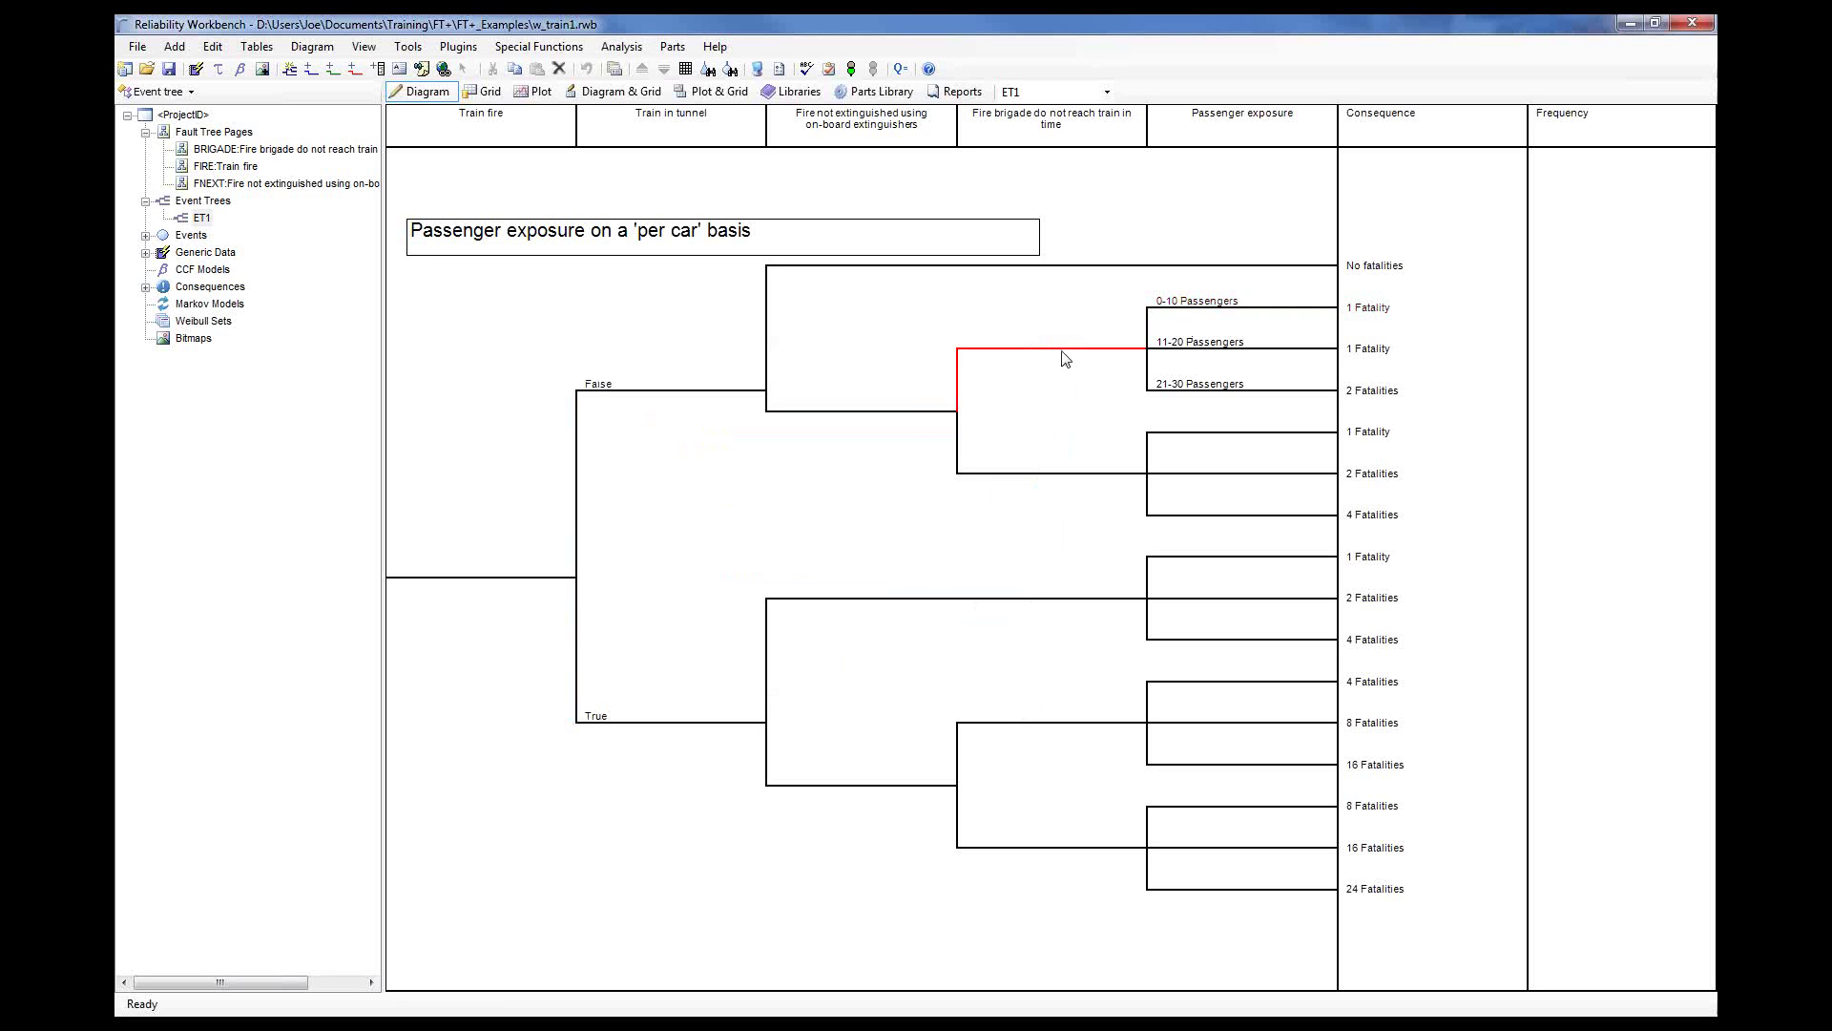
left_click(1379, 308)
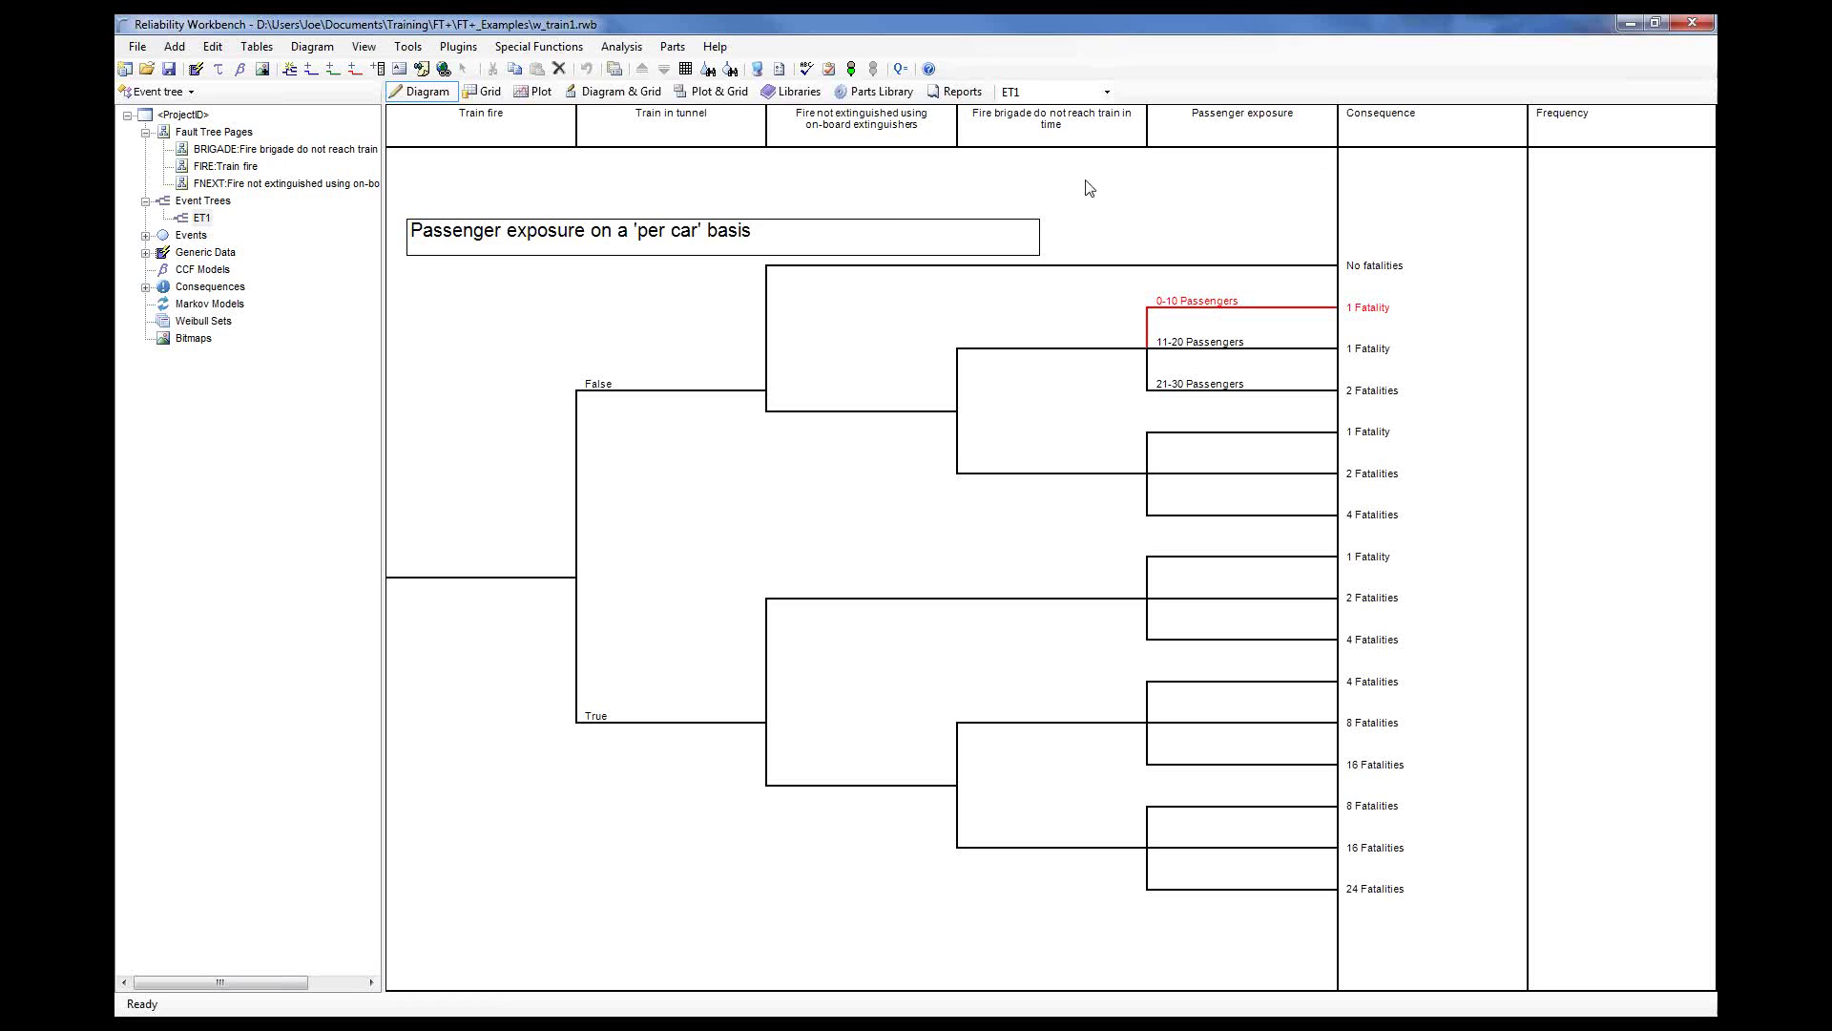
- Run the event tree analysis and plot the Safety F-N Curve, falling from 0.001 toward 1E-05
left_click(533, 93)
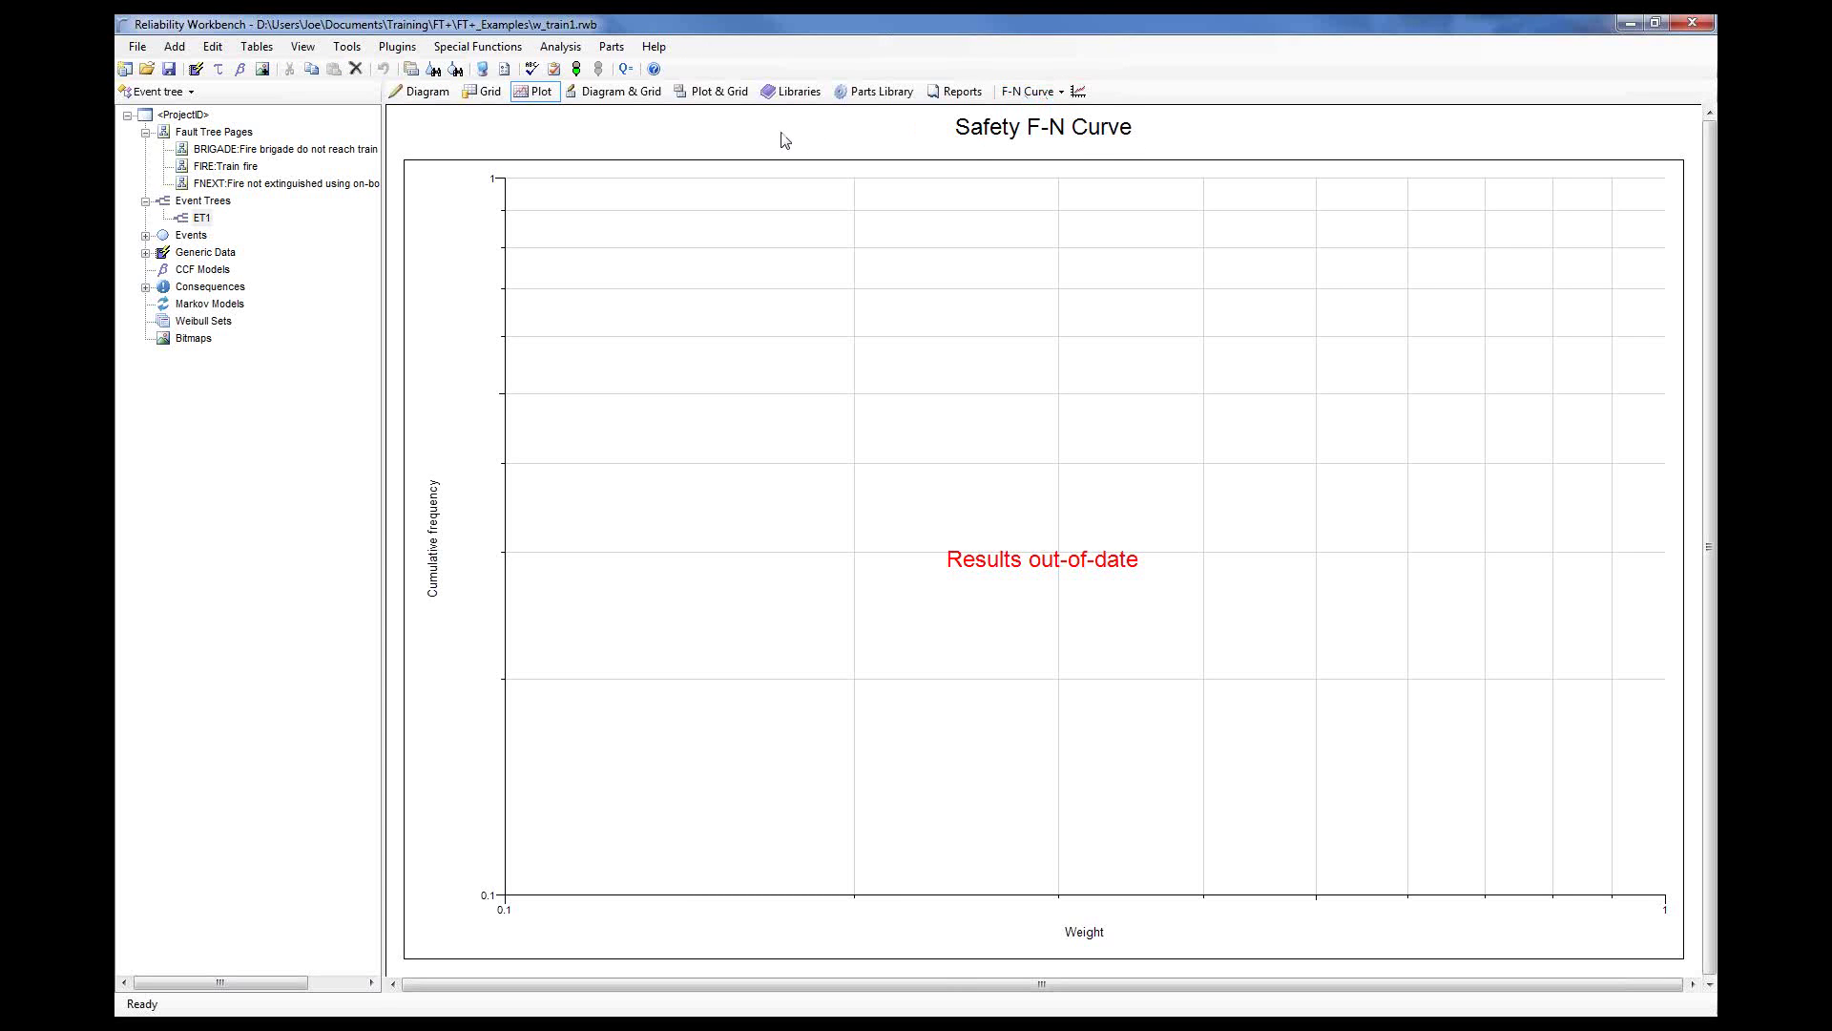
left_click(578, 69)
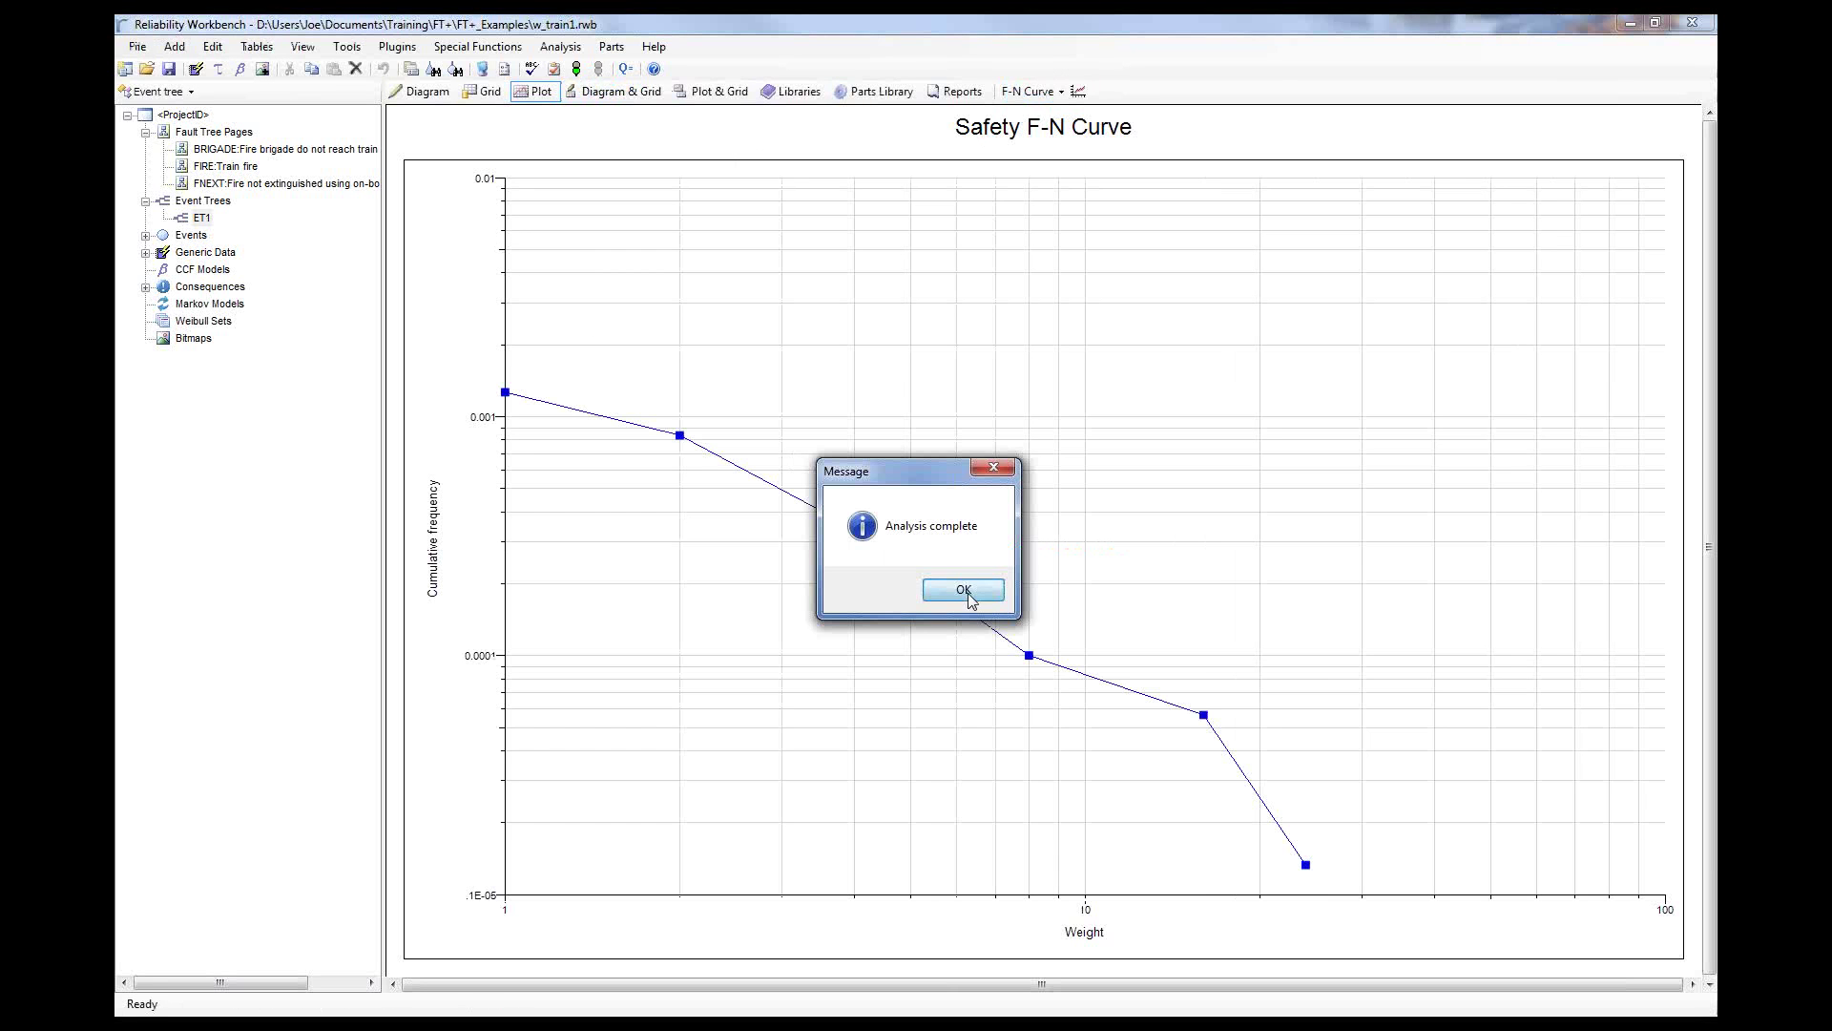
left_click(962, 592)
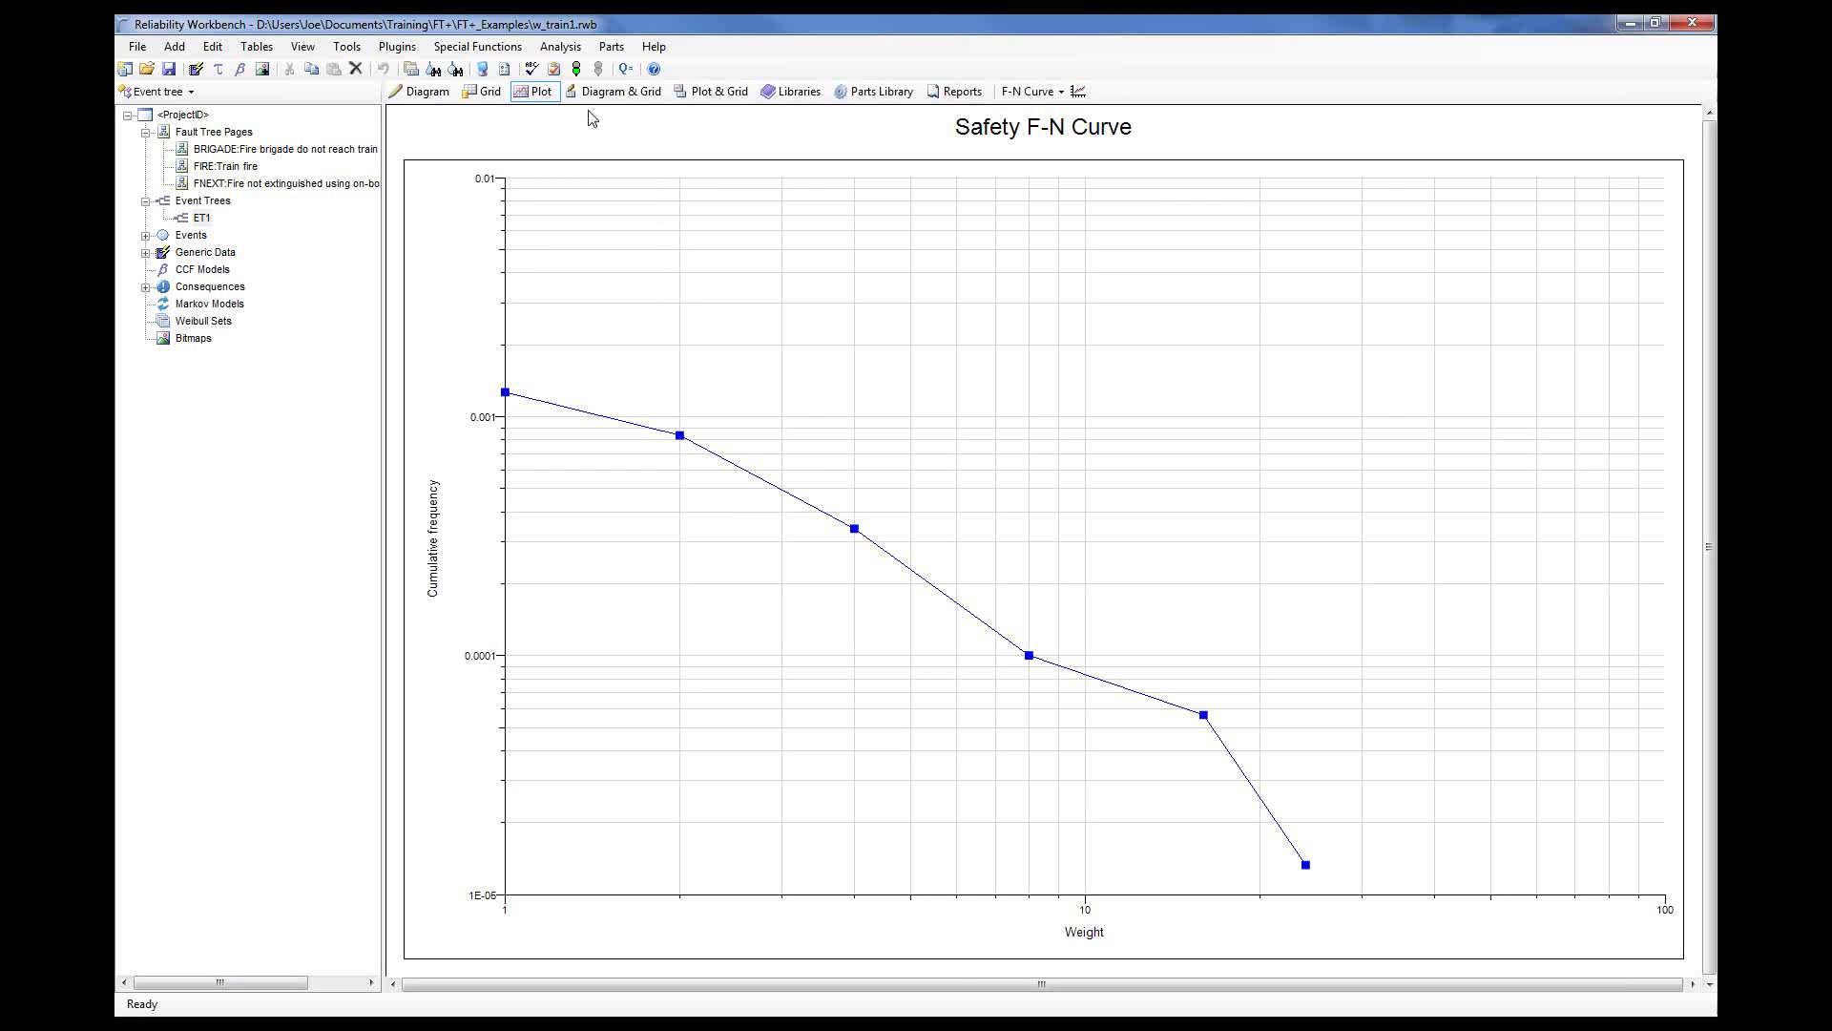
- Back on the ET1 diagram, inspect the 0-10, 11-20 and 21-30 Passengers branches
left_click(430, 93)
left_click(1267, 349)
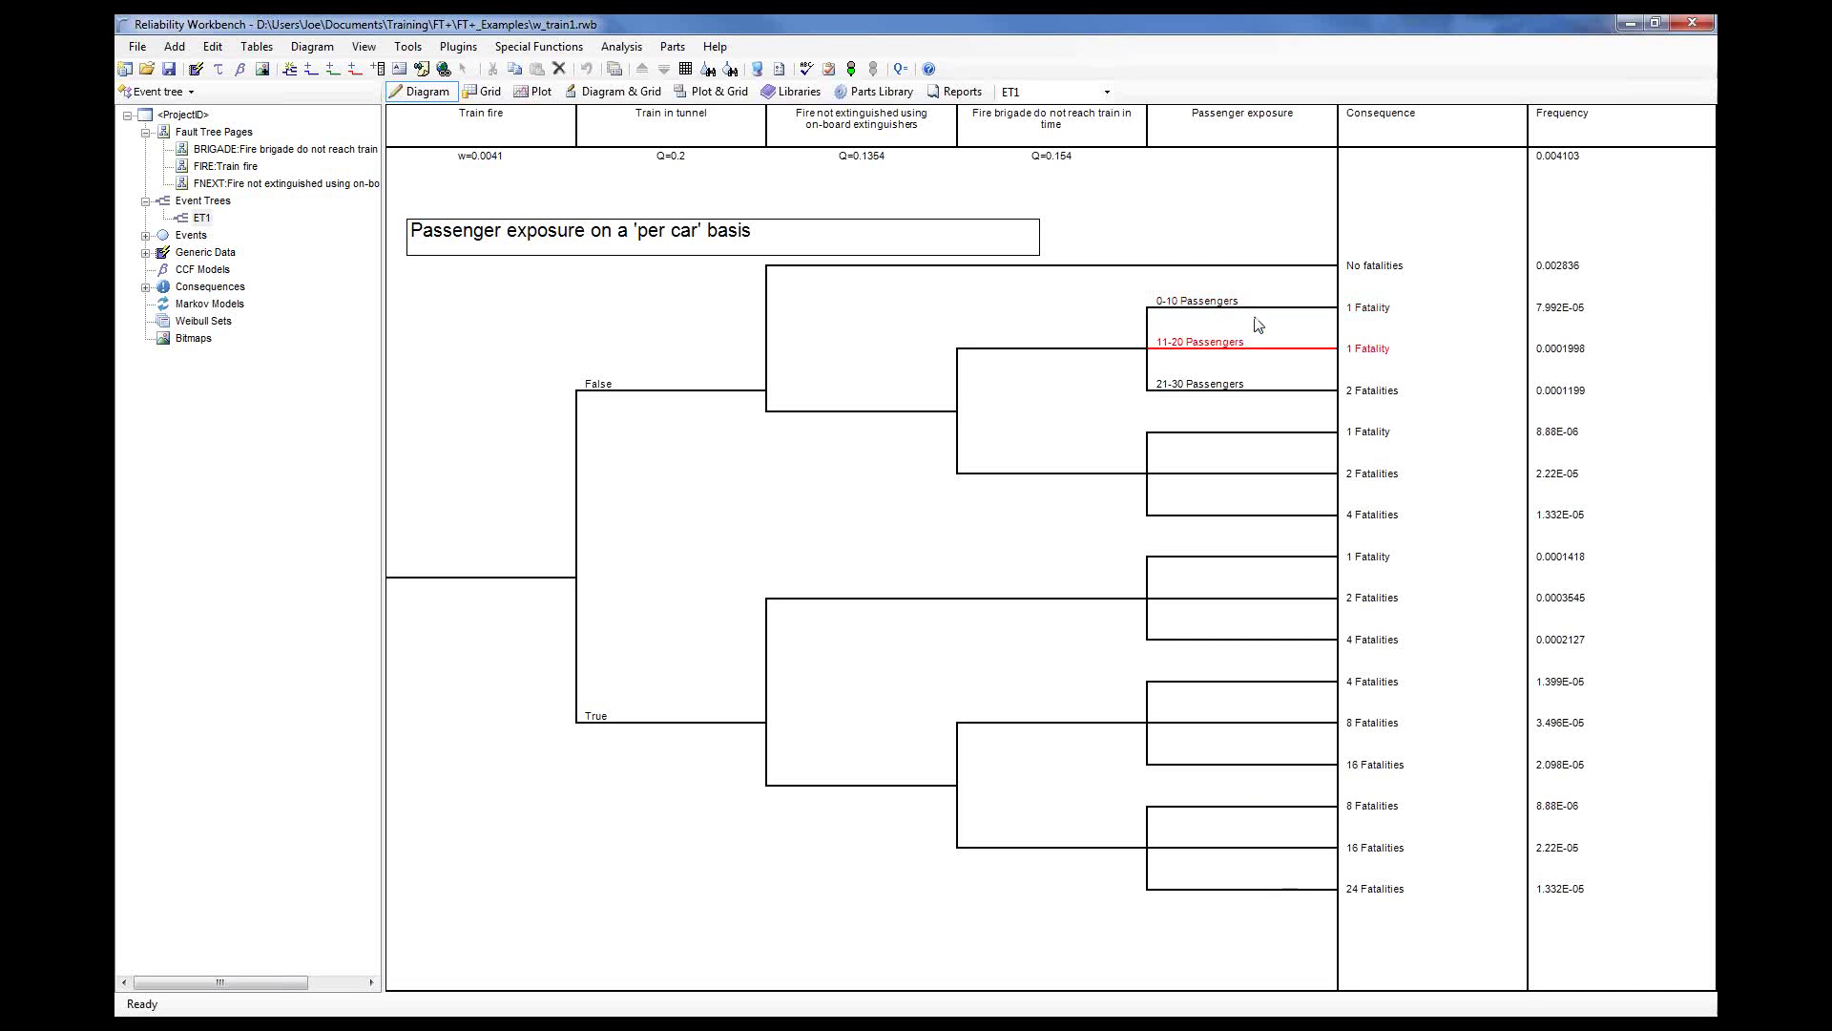
left_click(1237, 211)
left_click(1260, 325)
left_click(1252, 303)
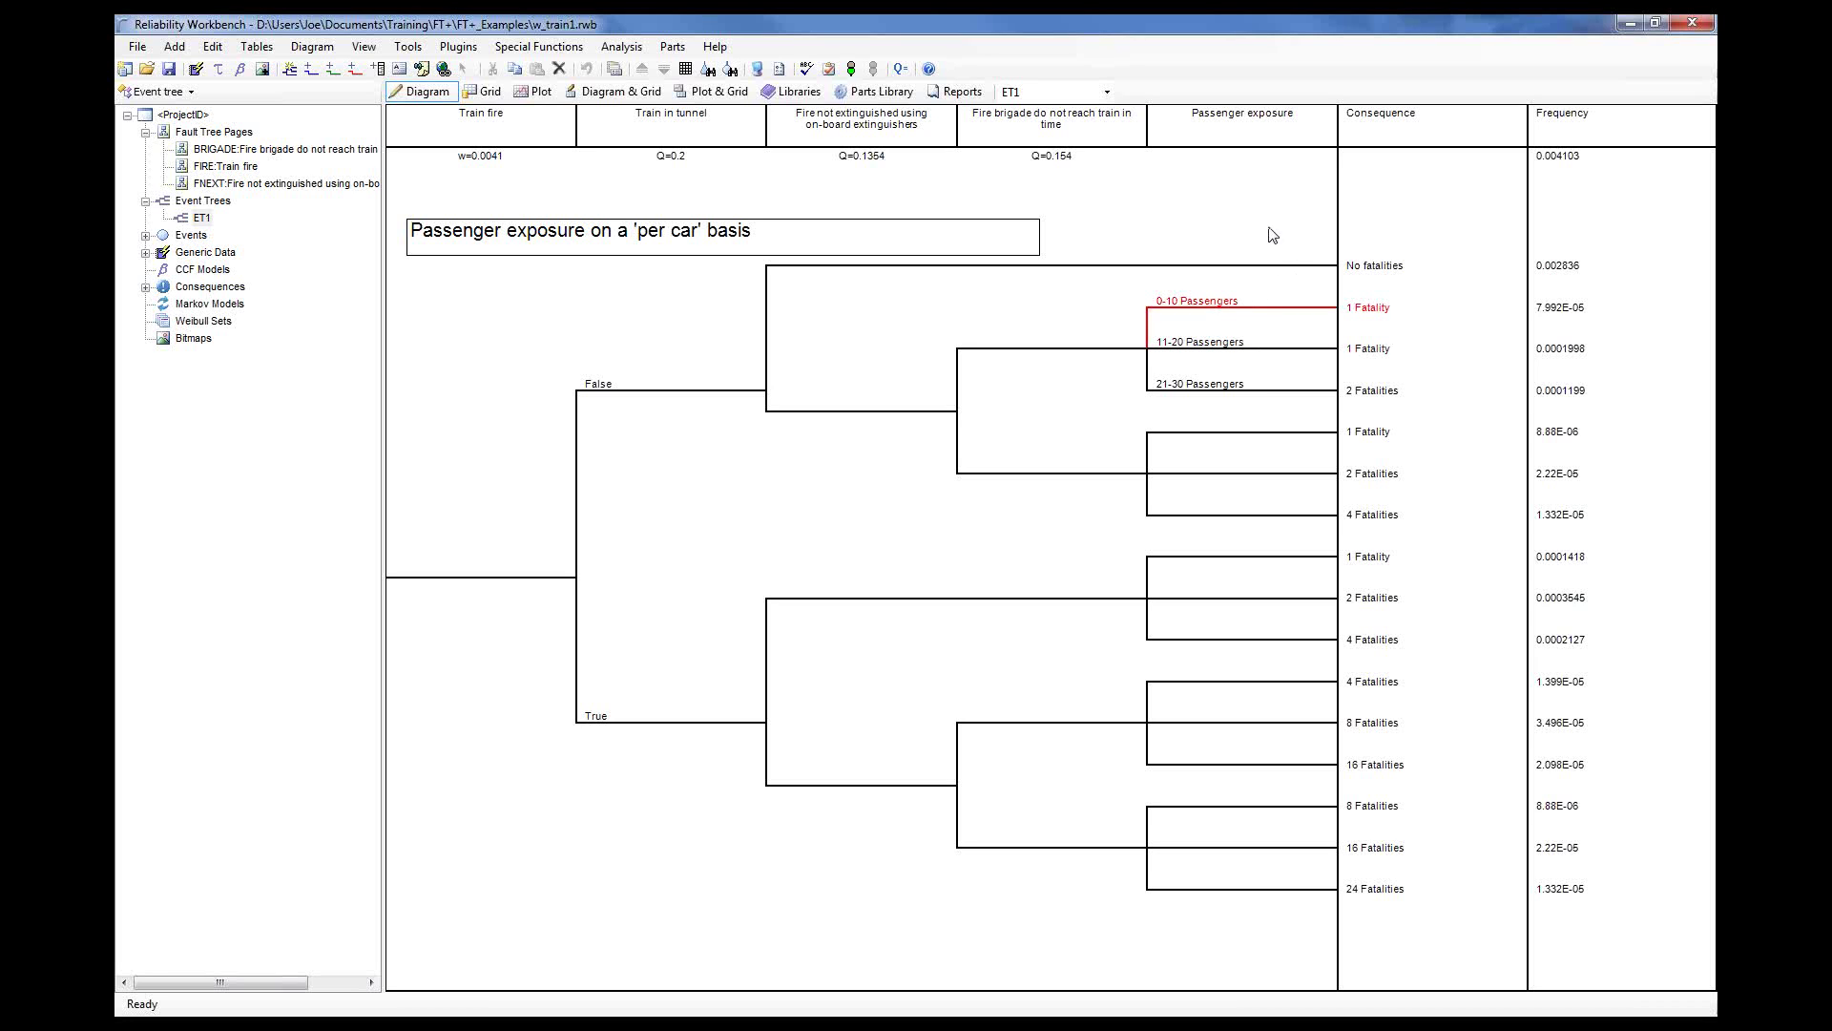
left_click(1227, 370)
left_click(1227, 387)
left_click(1229, 315)
- Expand the project Events and review PASS20, PASS30 and the PASS10 event properties
left_click(146, 236)
left_click(258, 356)
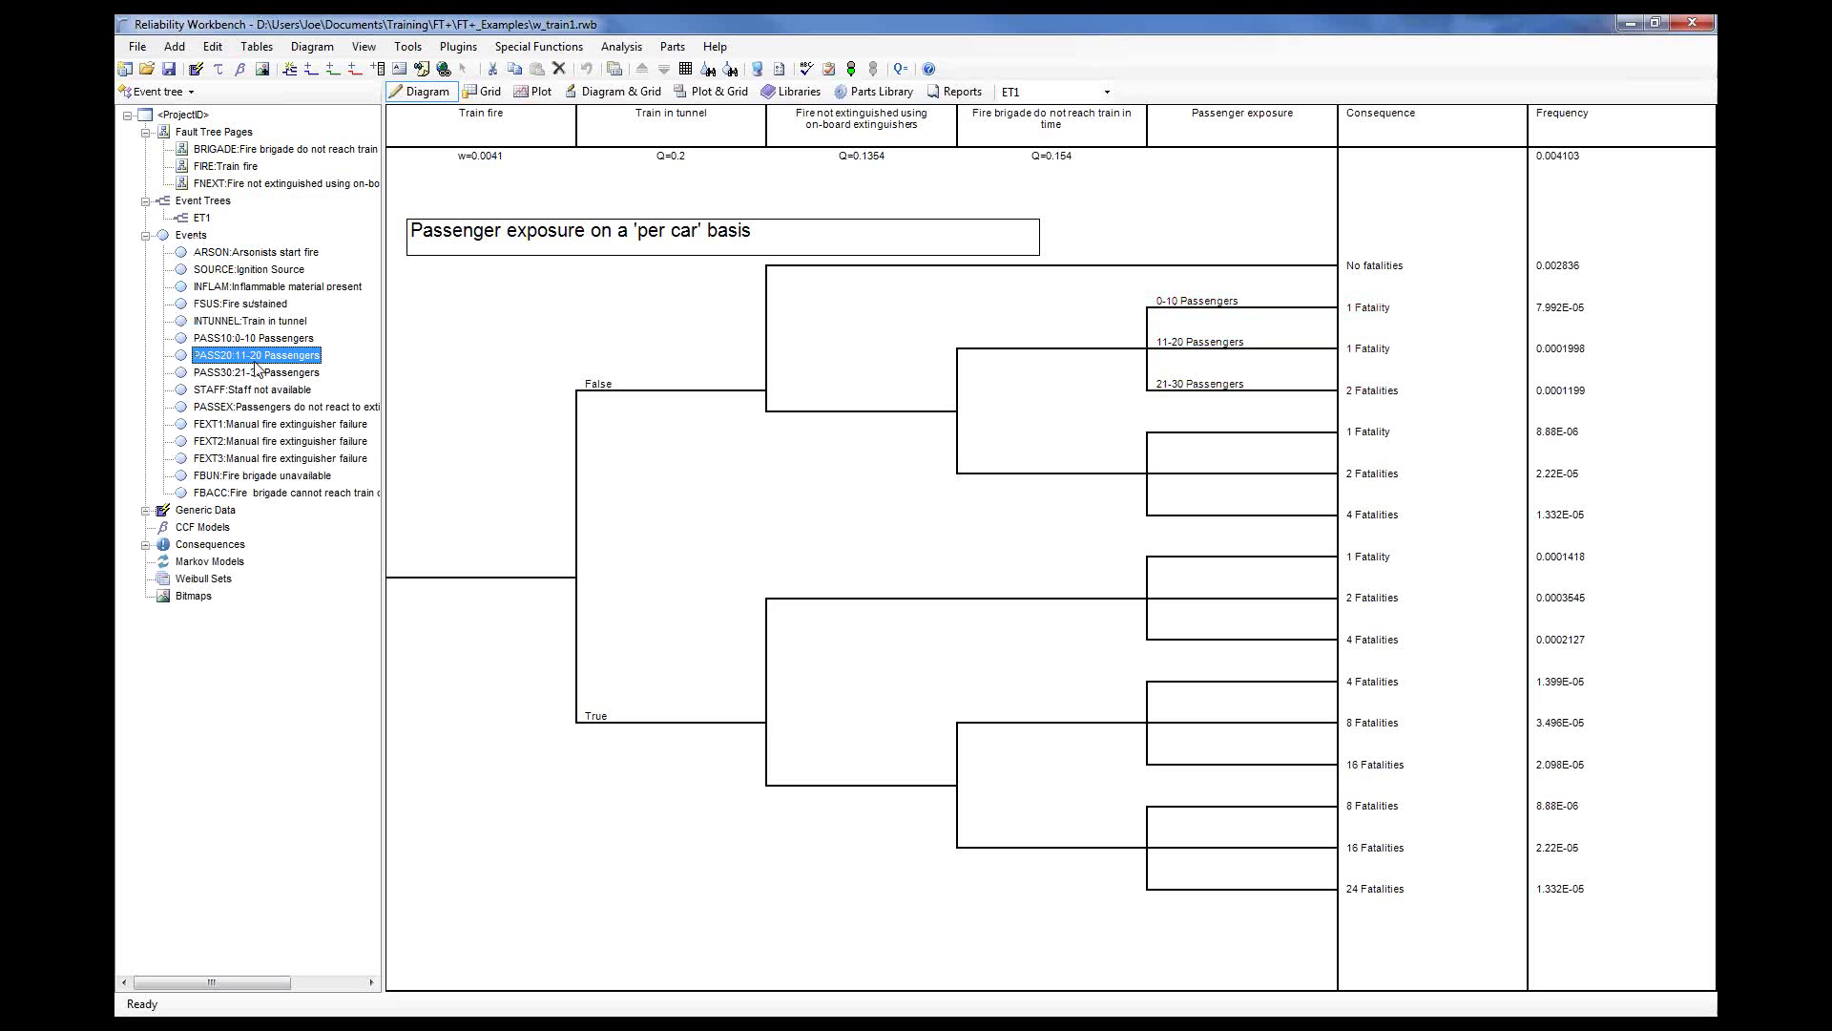
left_click(250, 374)
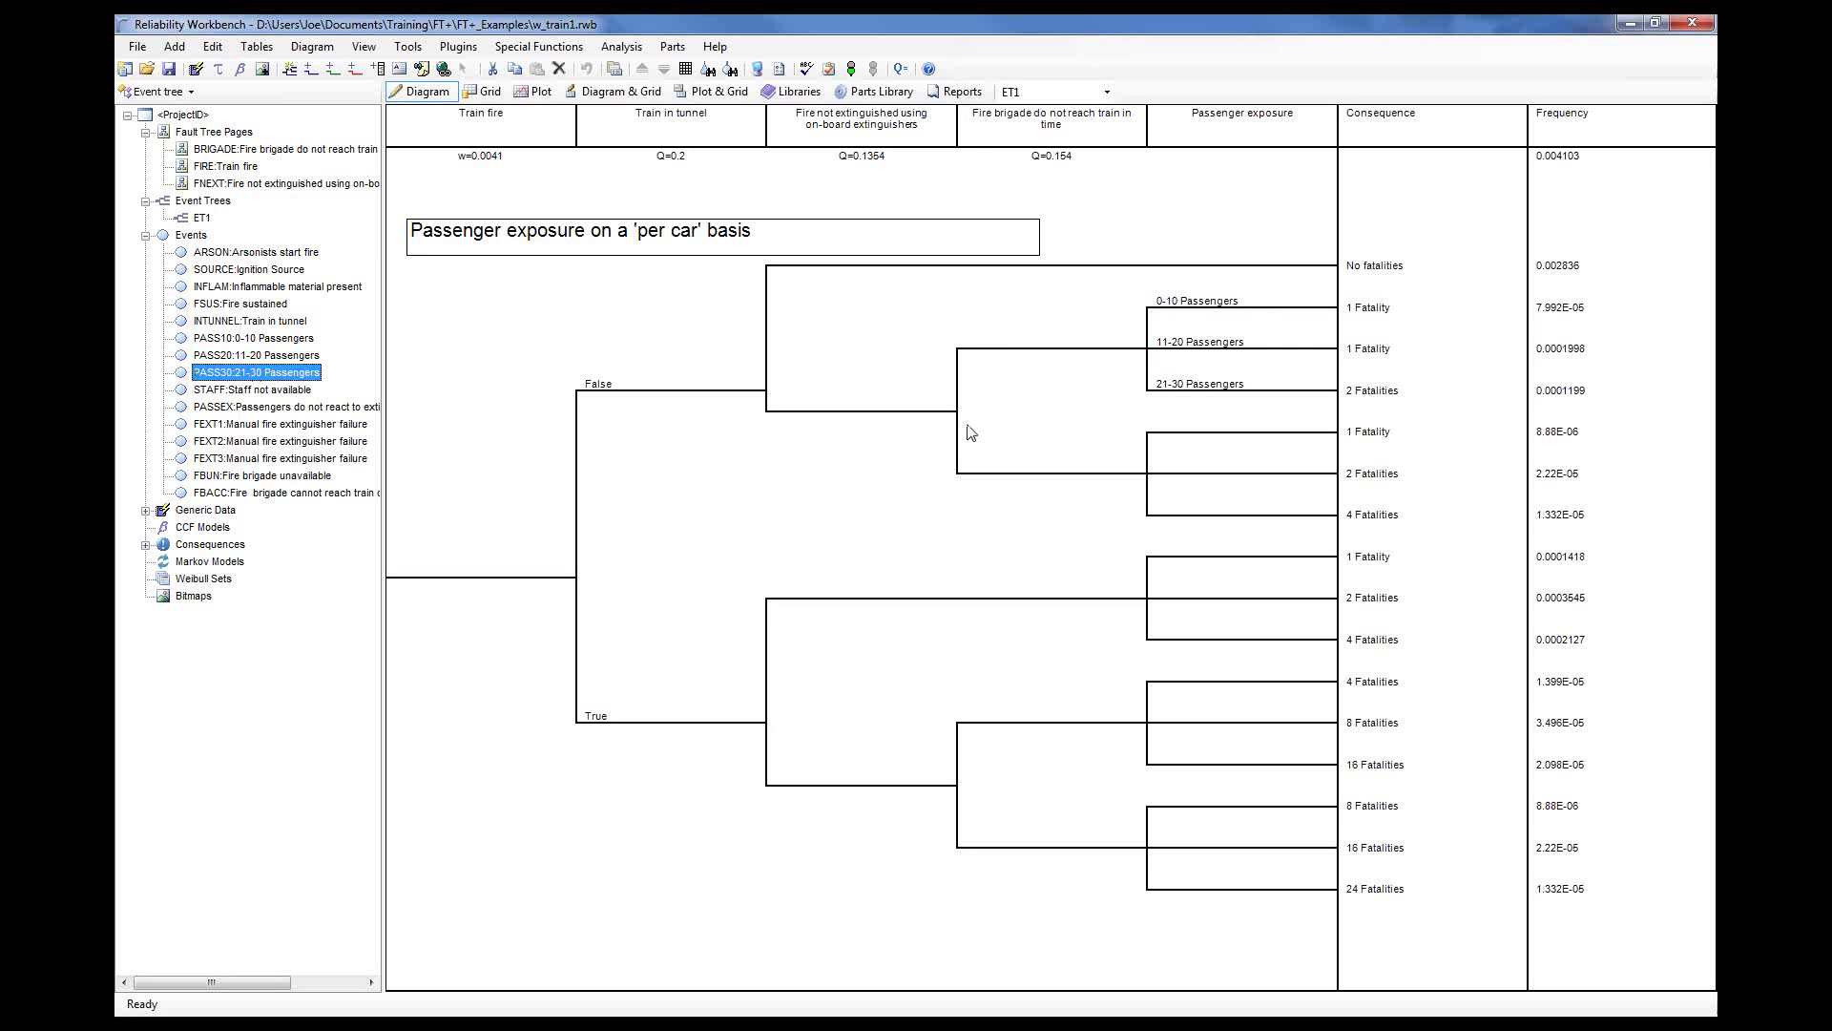
left_click(251, 355)
double_click(254, 338)
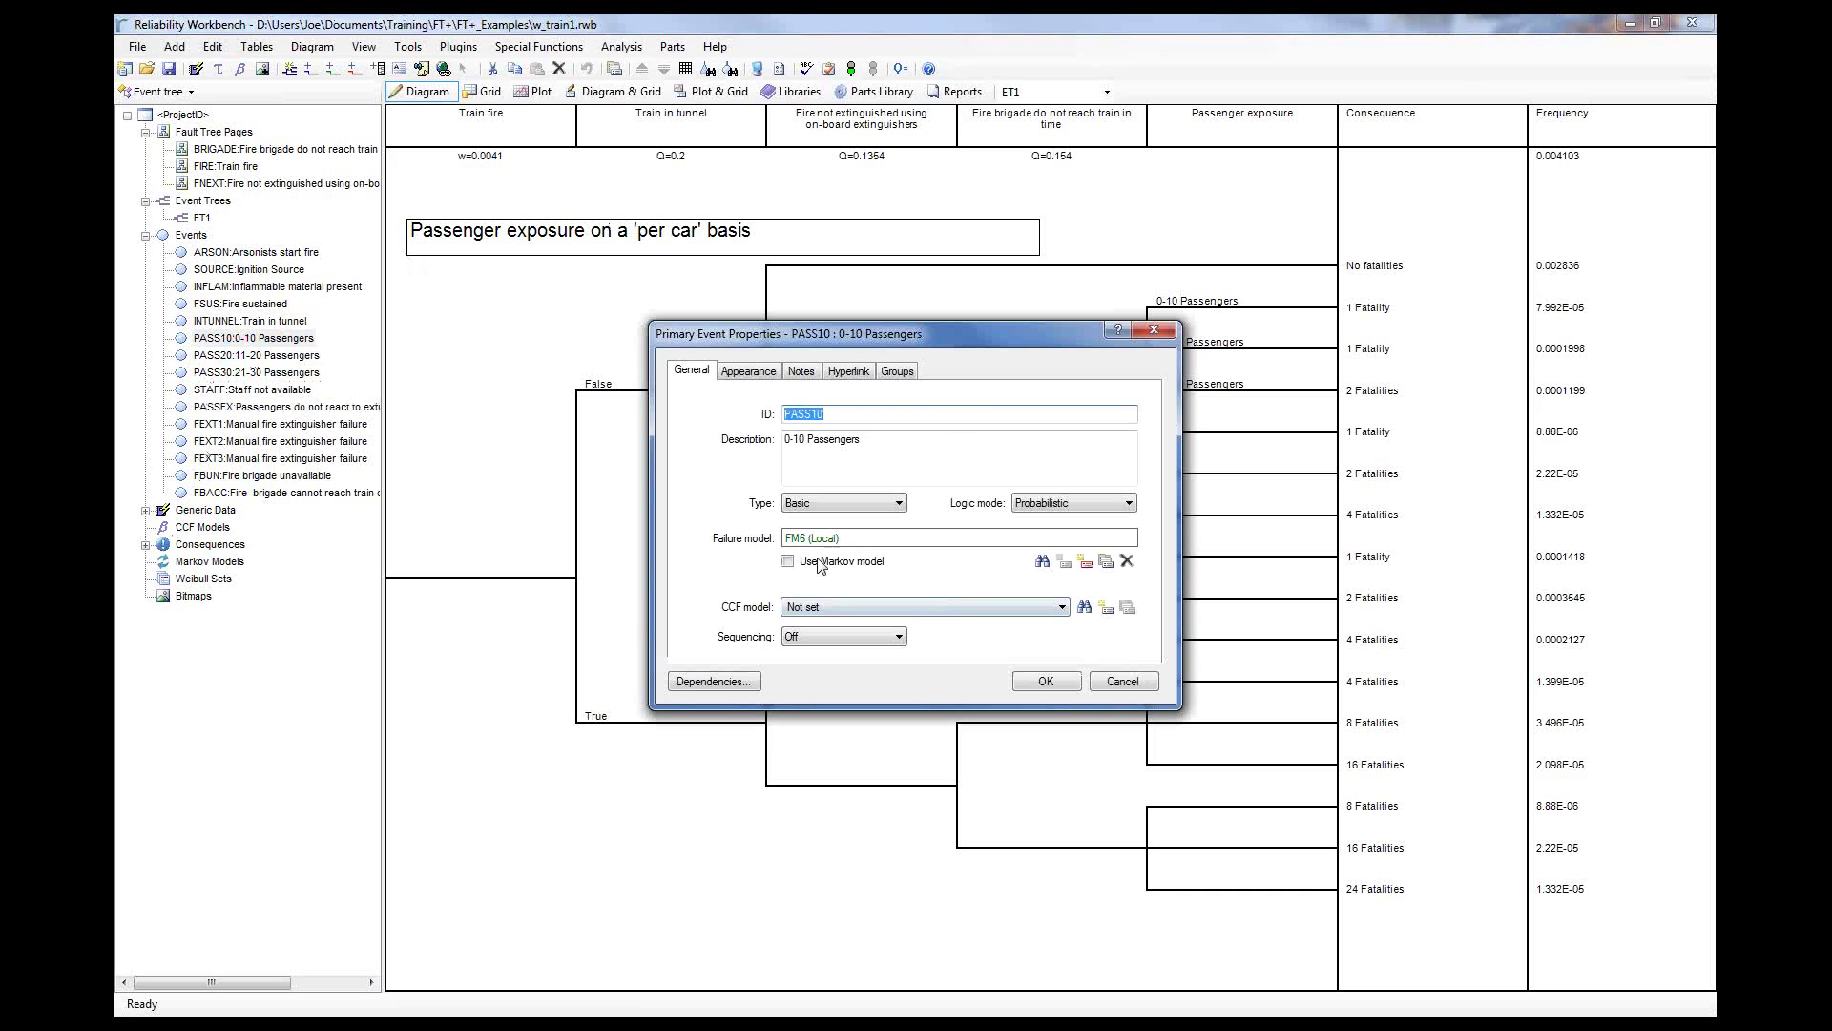
left_click(1121, 682)
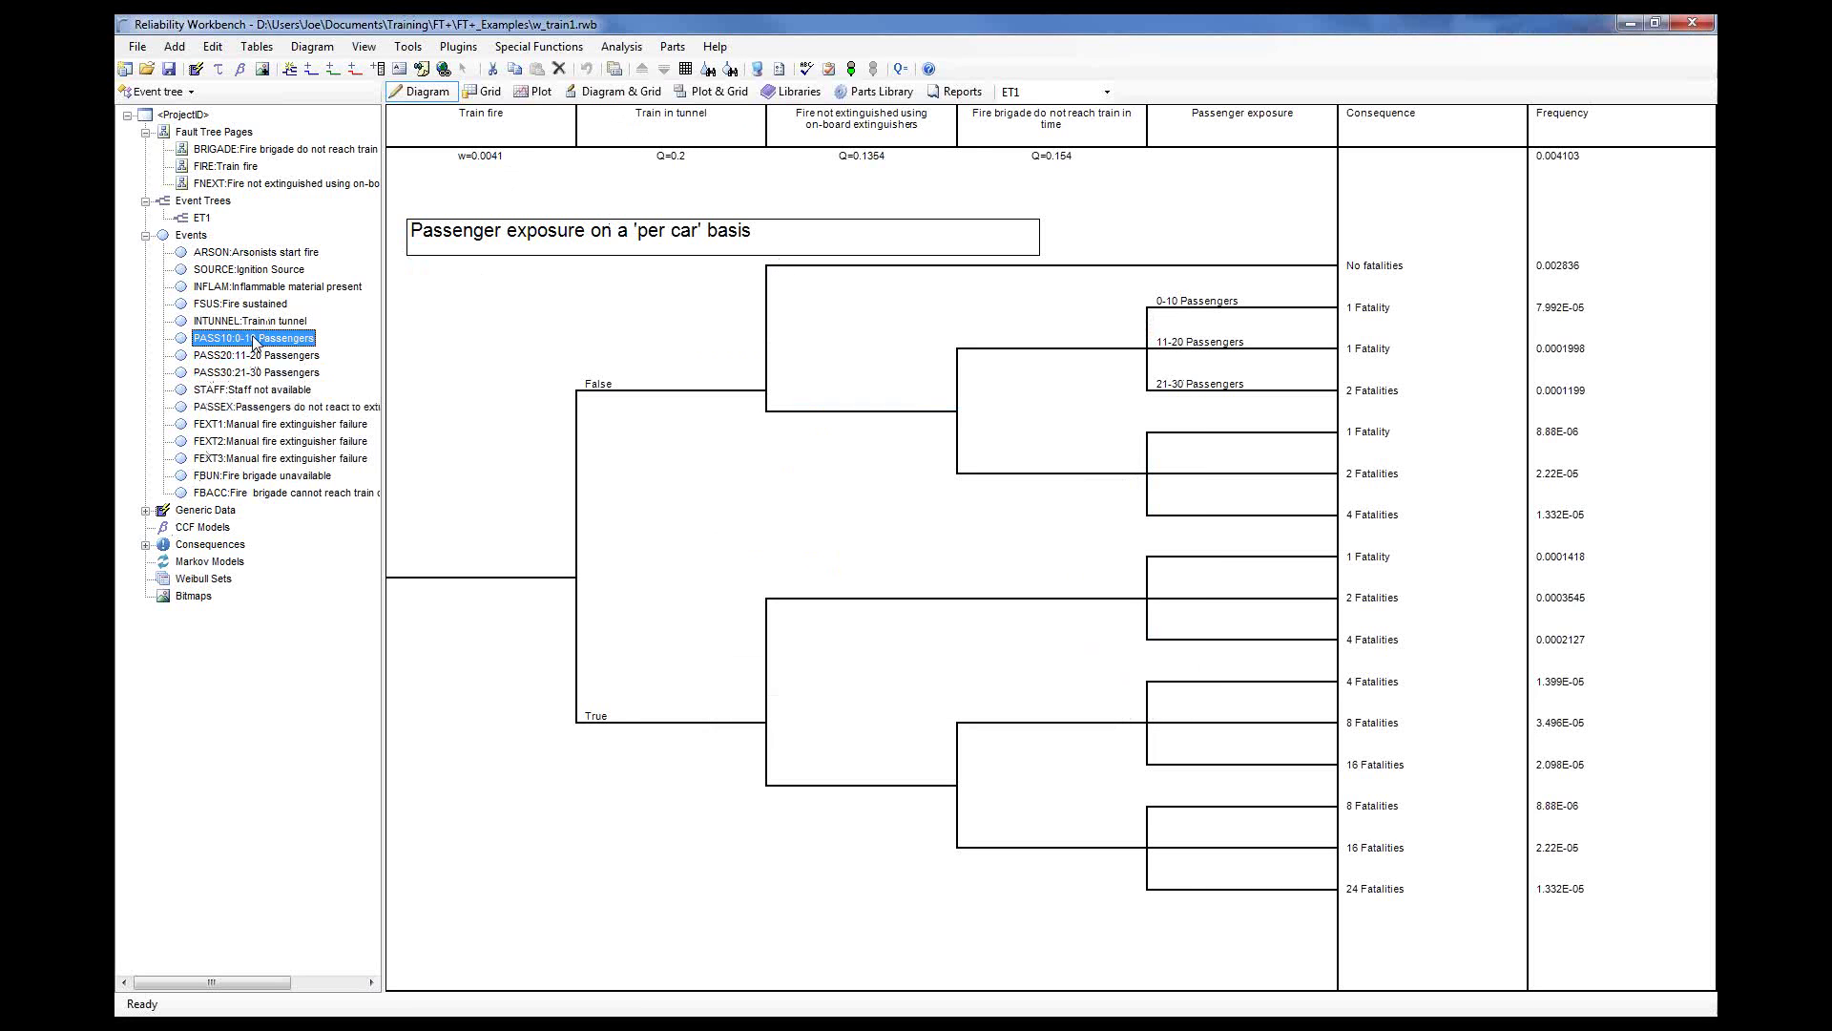
left_click(614, 91)
left_click(425, 684)
left_click(443, 805)
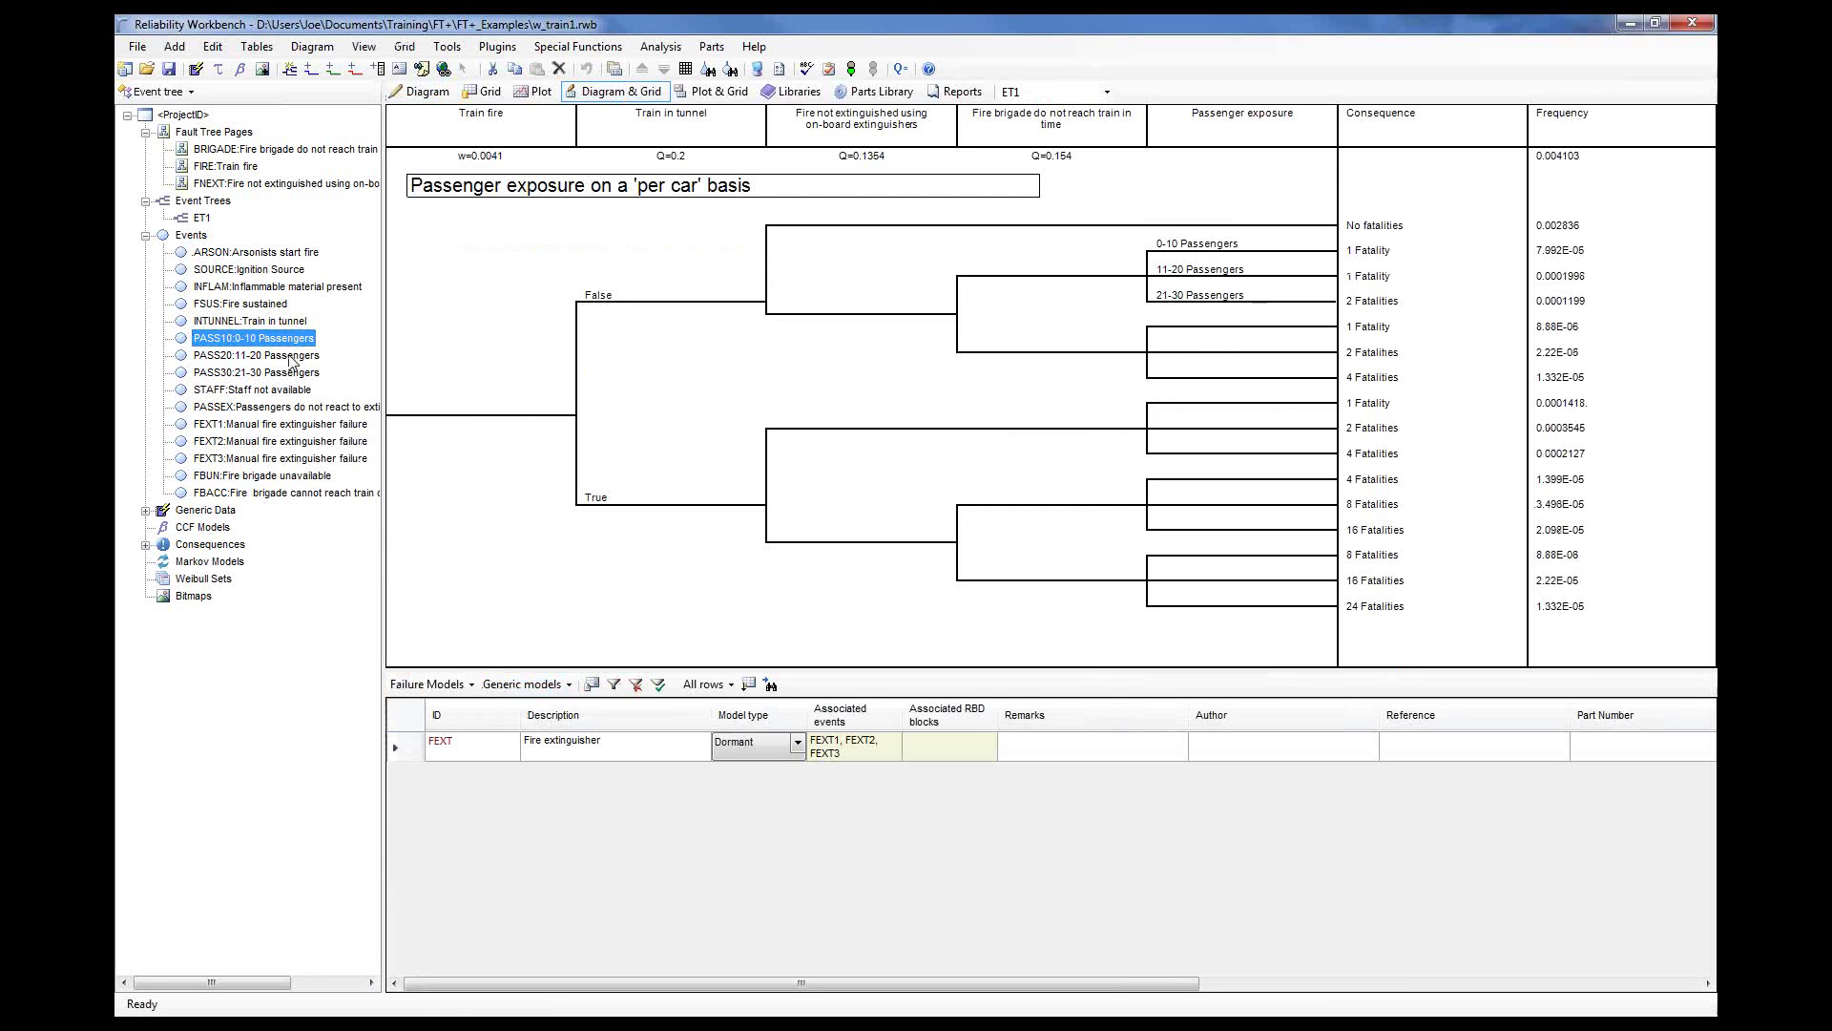
left_click(525, 685)
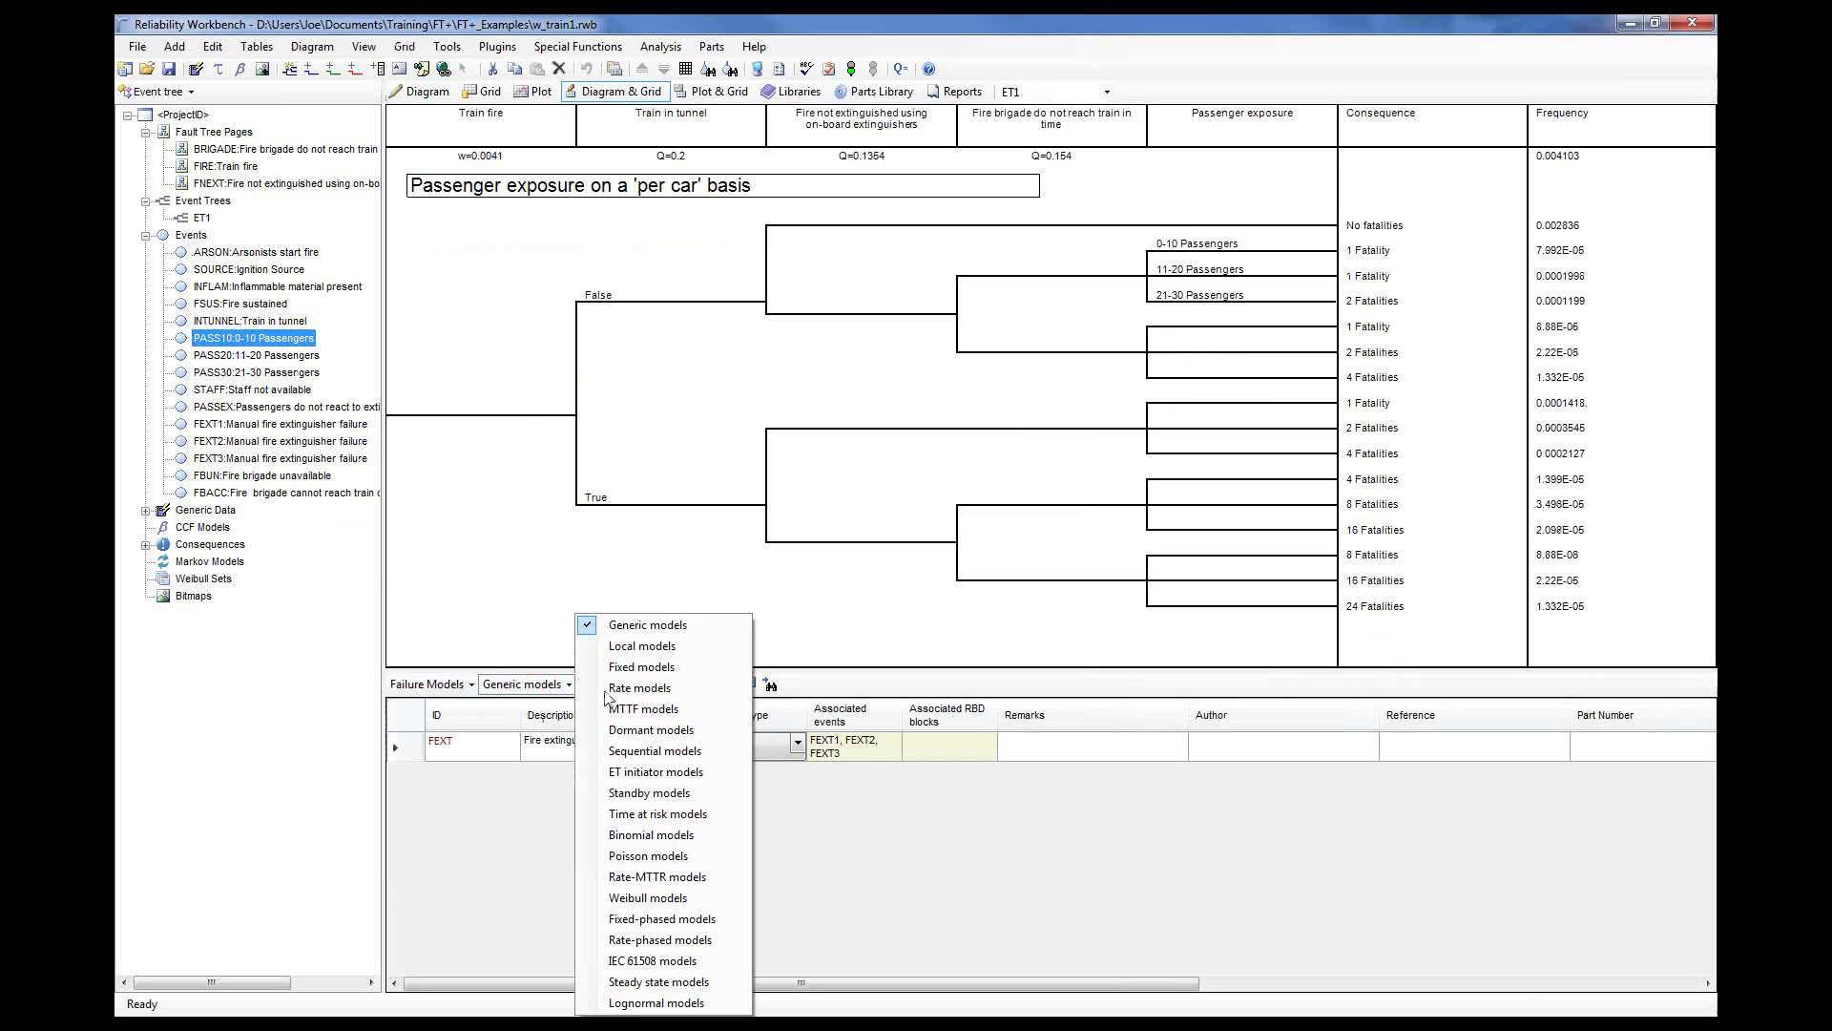
left_click(668, 649)
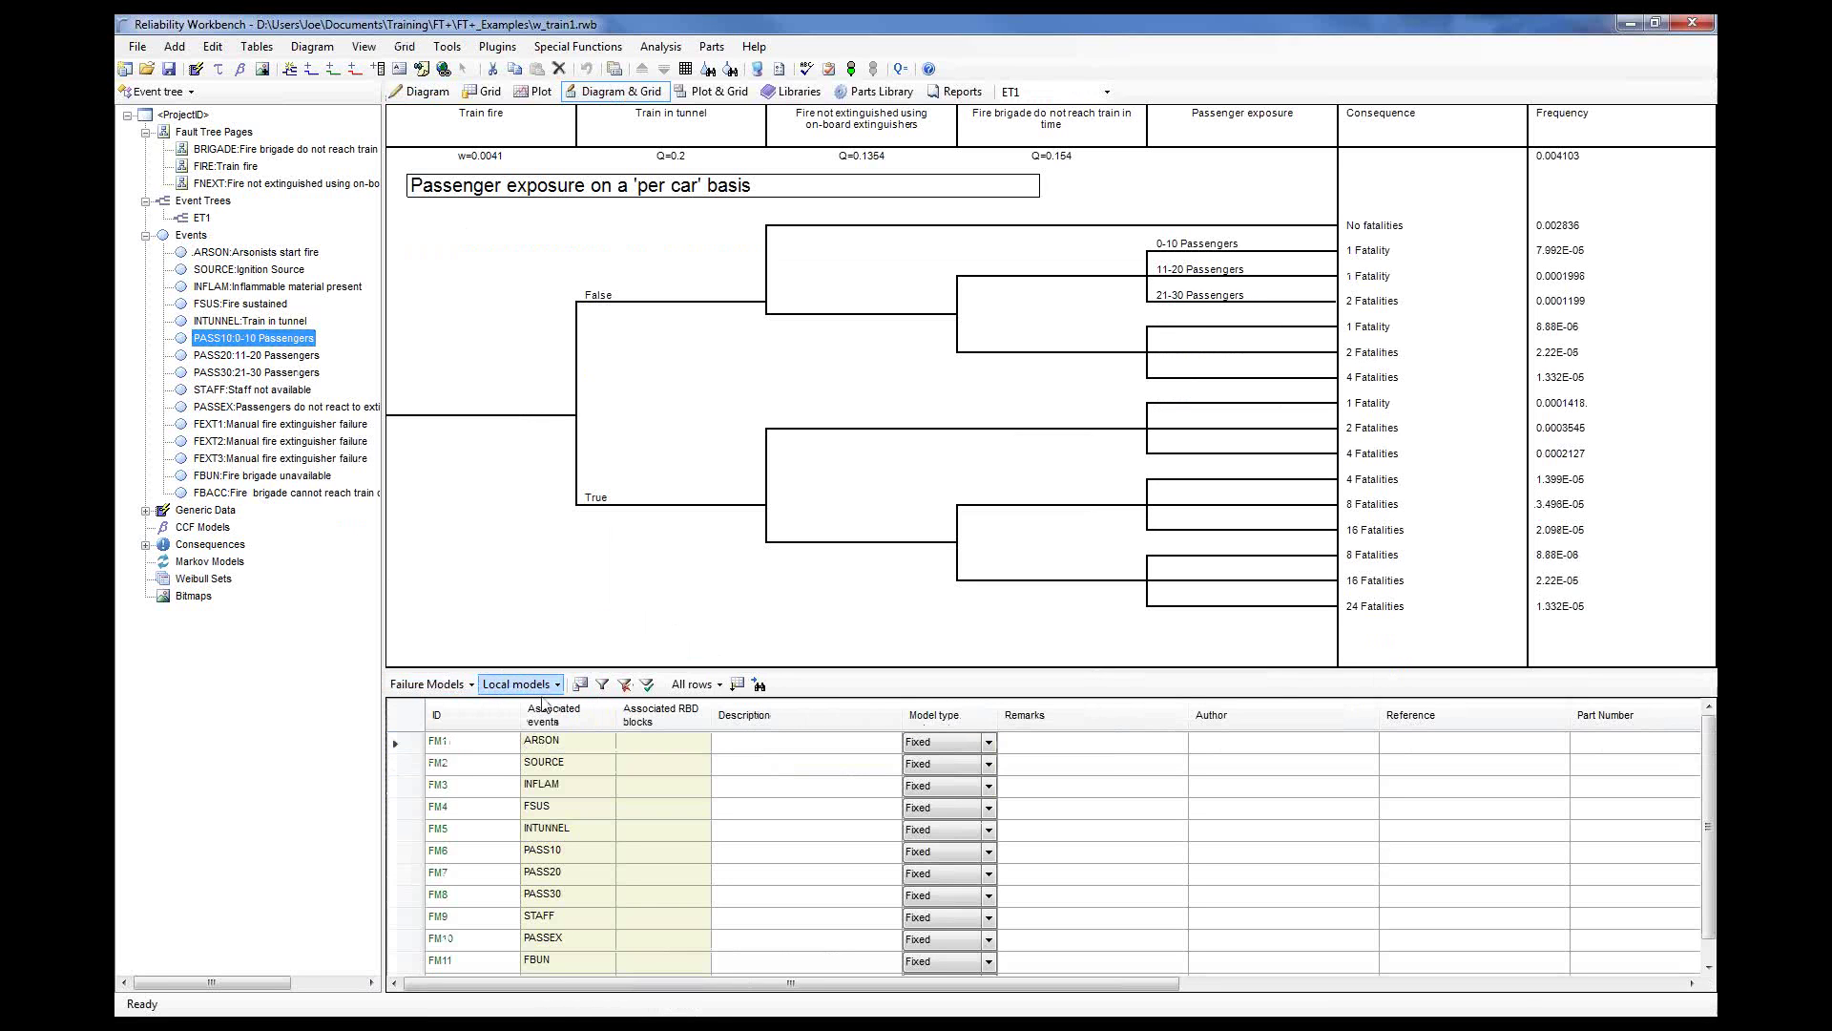
left_click(521, 685)
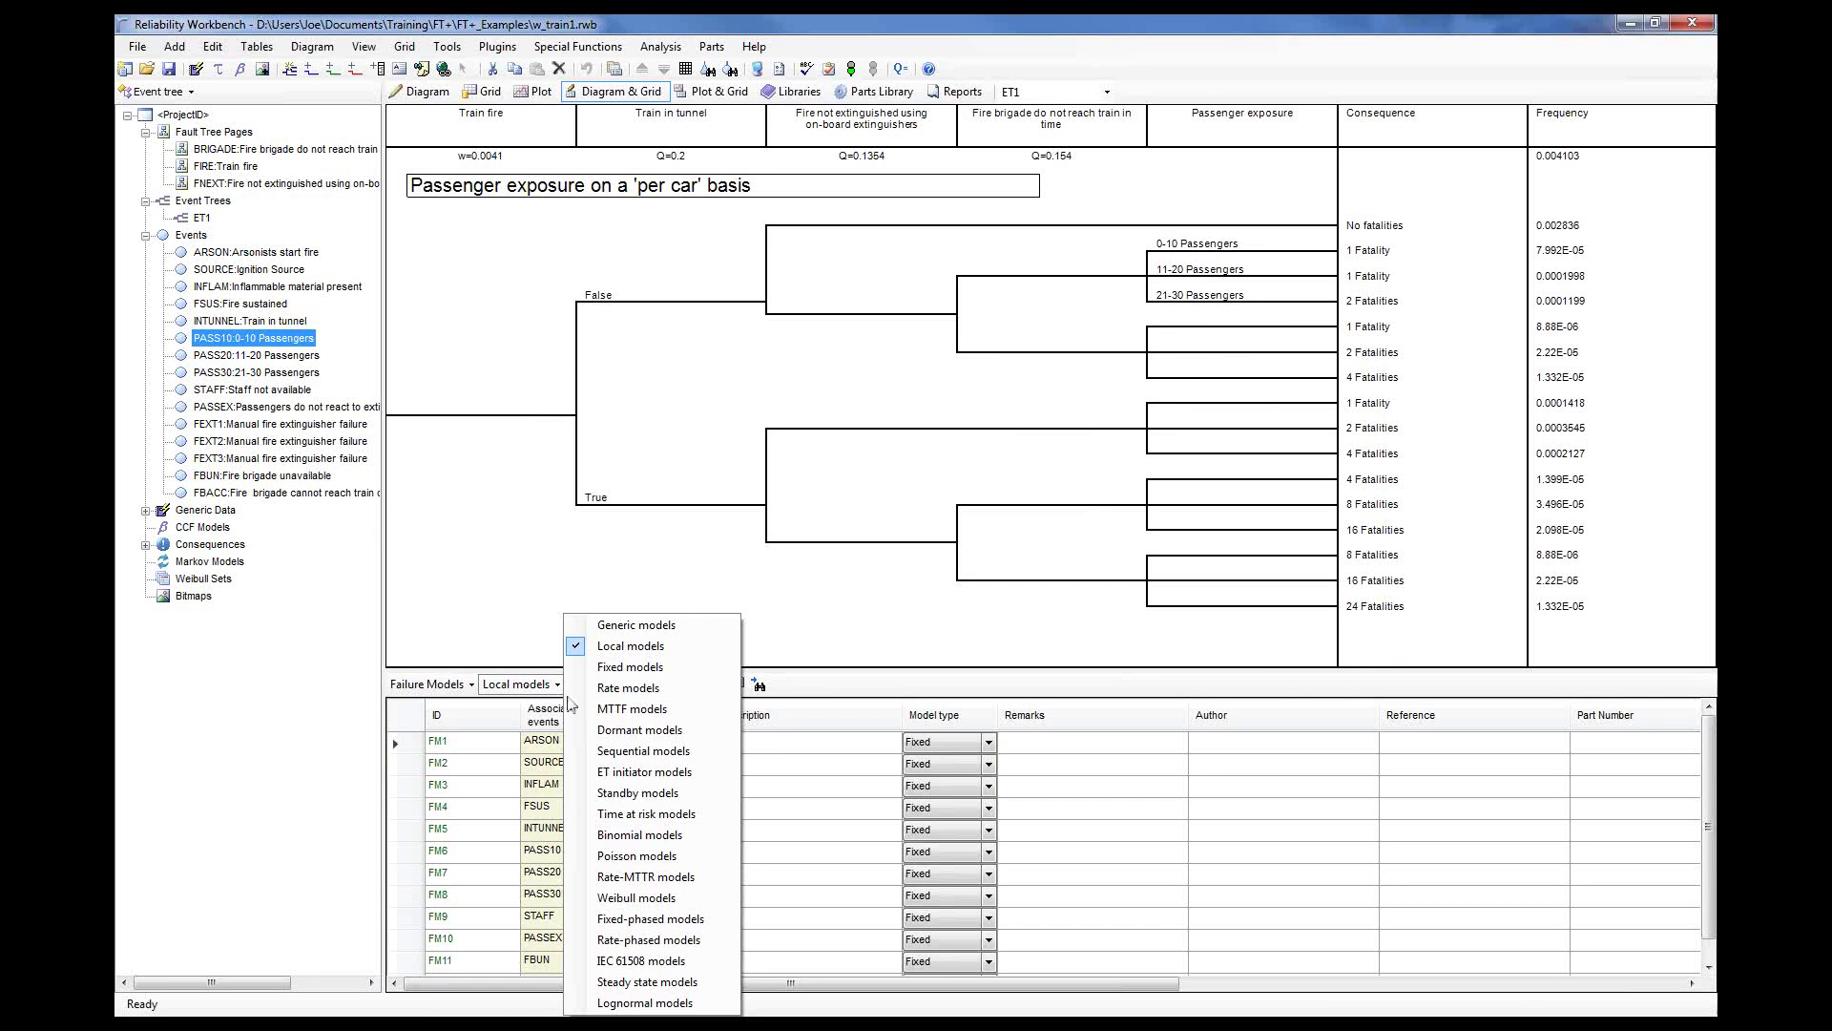
left_click(637, 667)
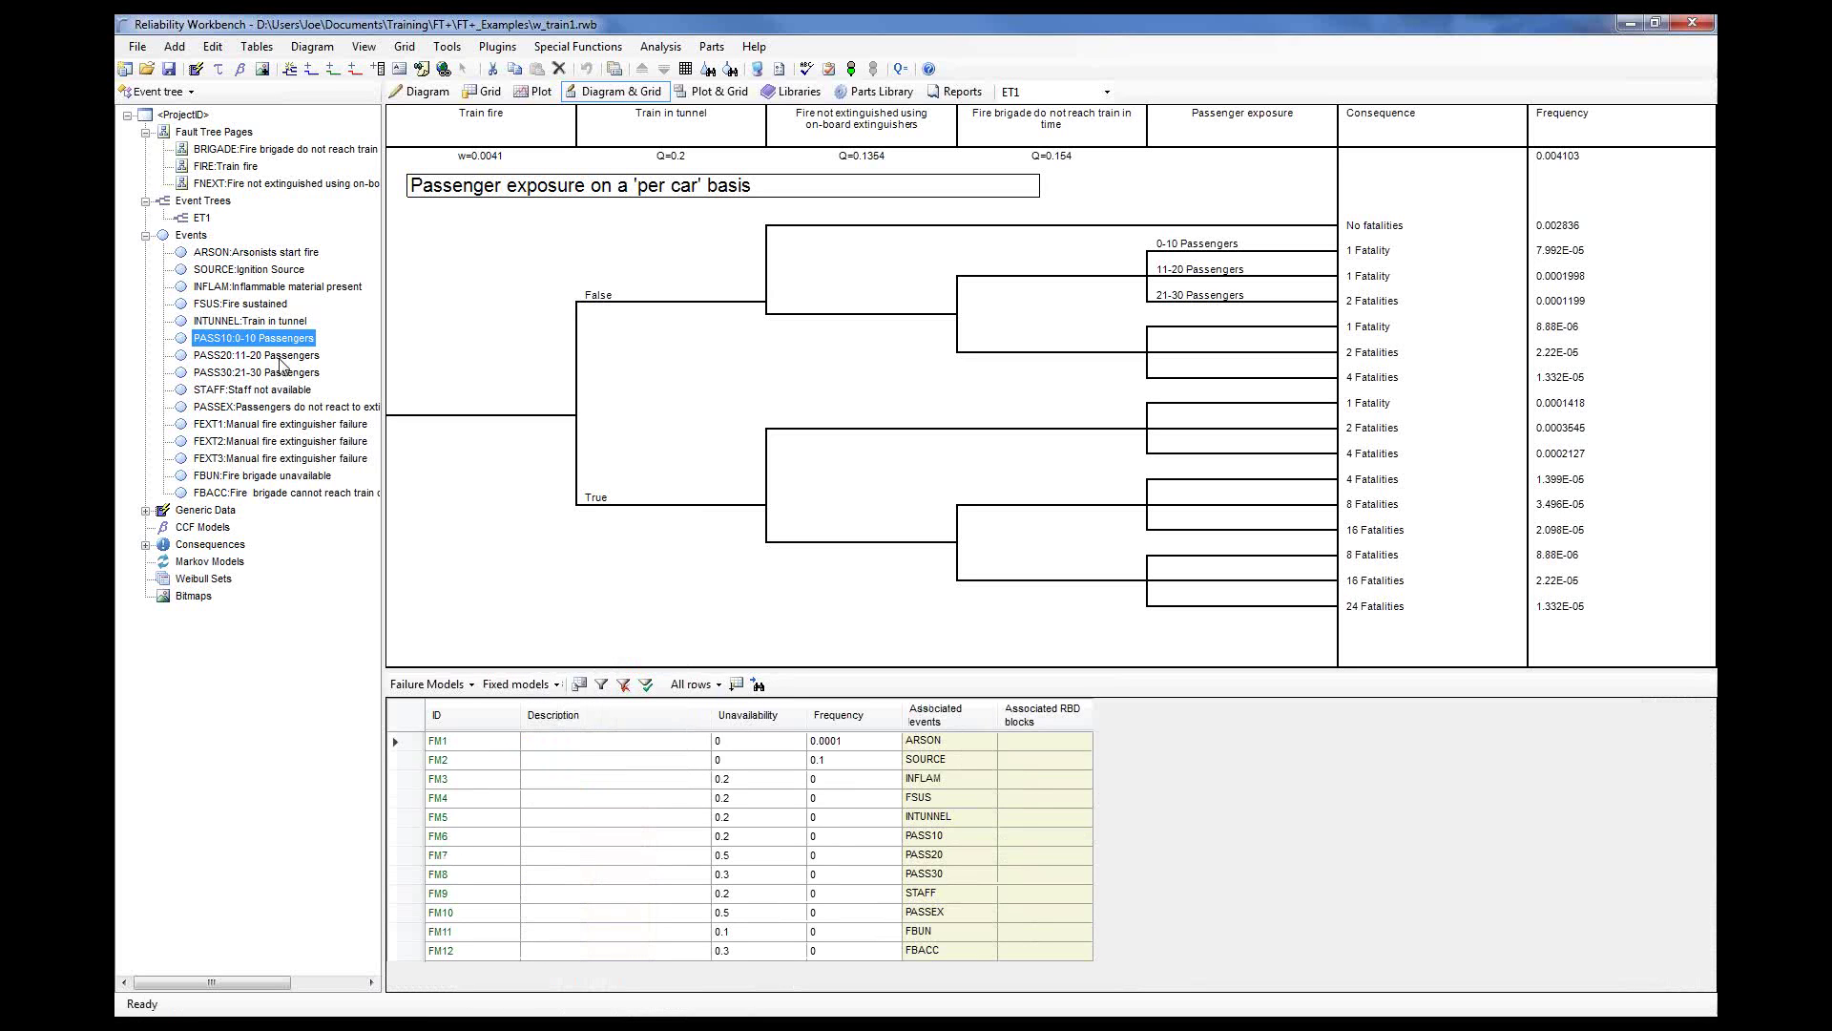
left_click(954, 840)
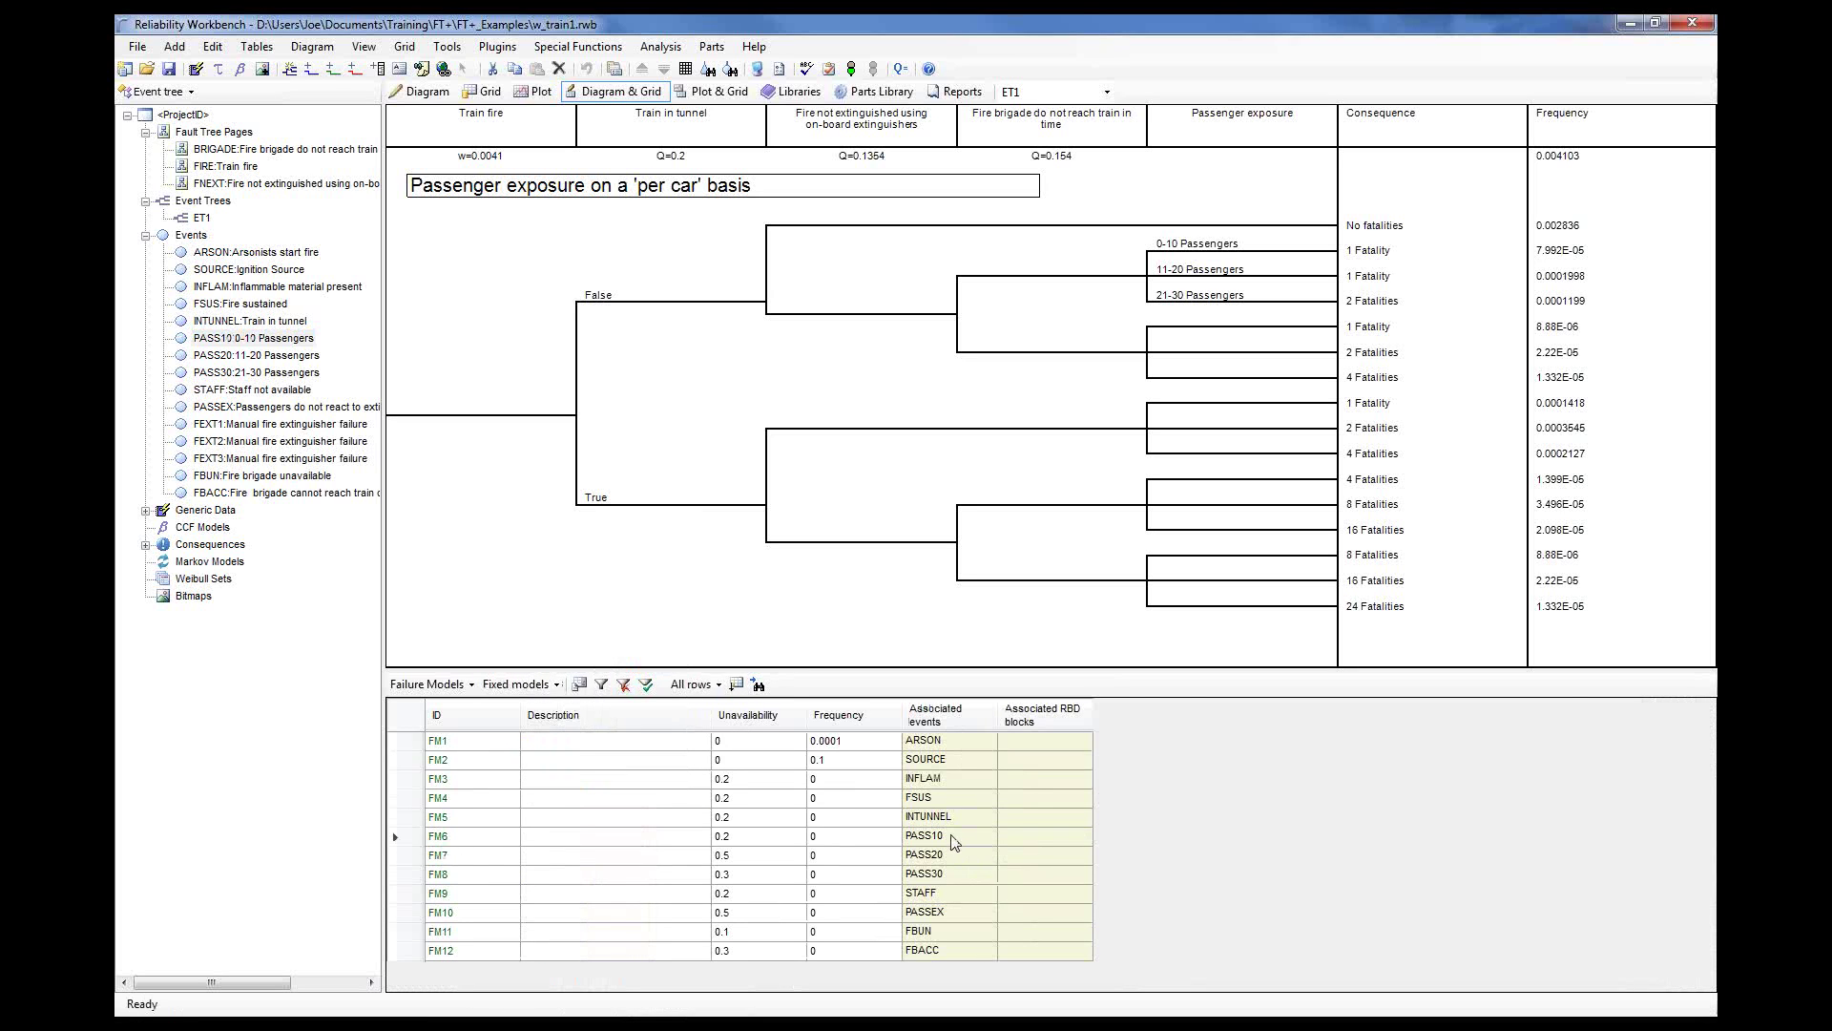
left_click(393, 835)
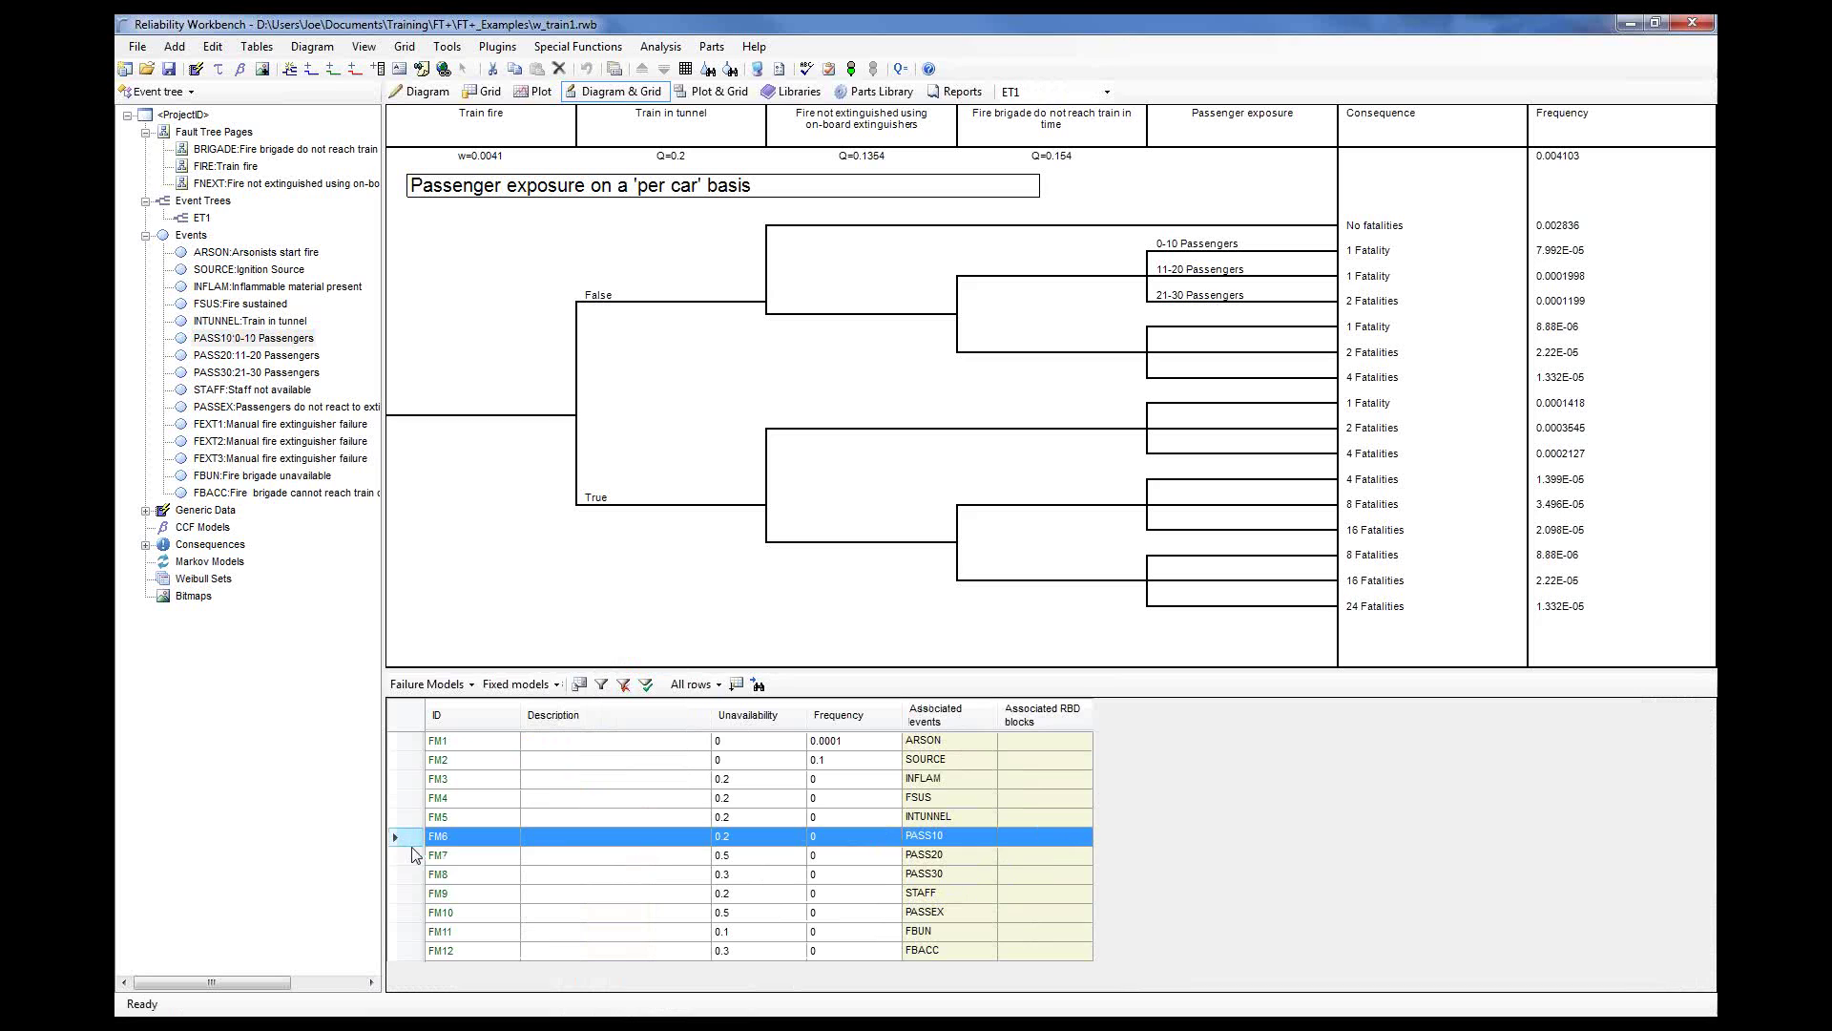
left_click(413, 873, "shift")
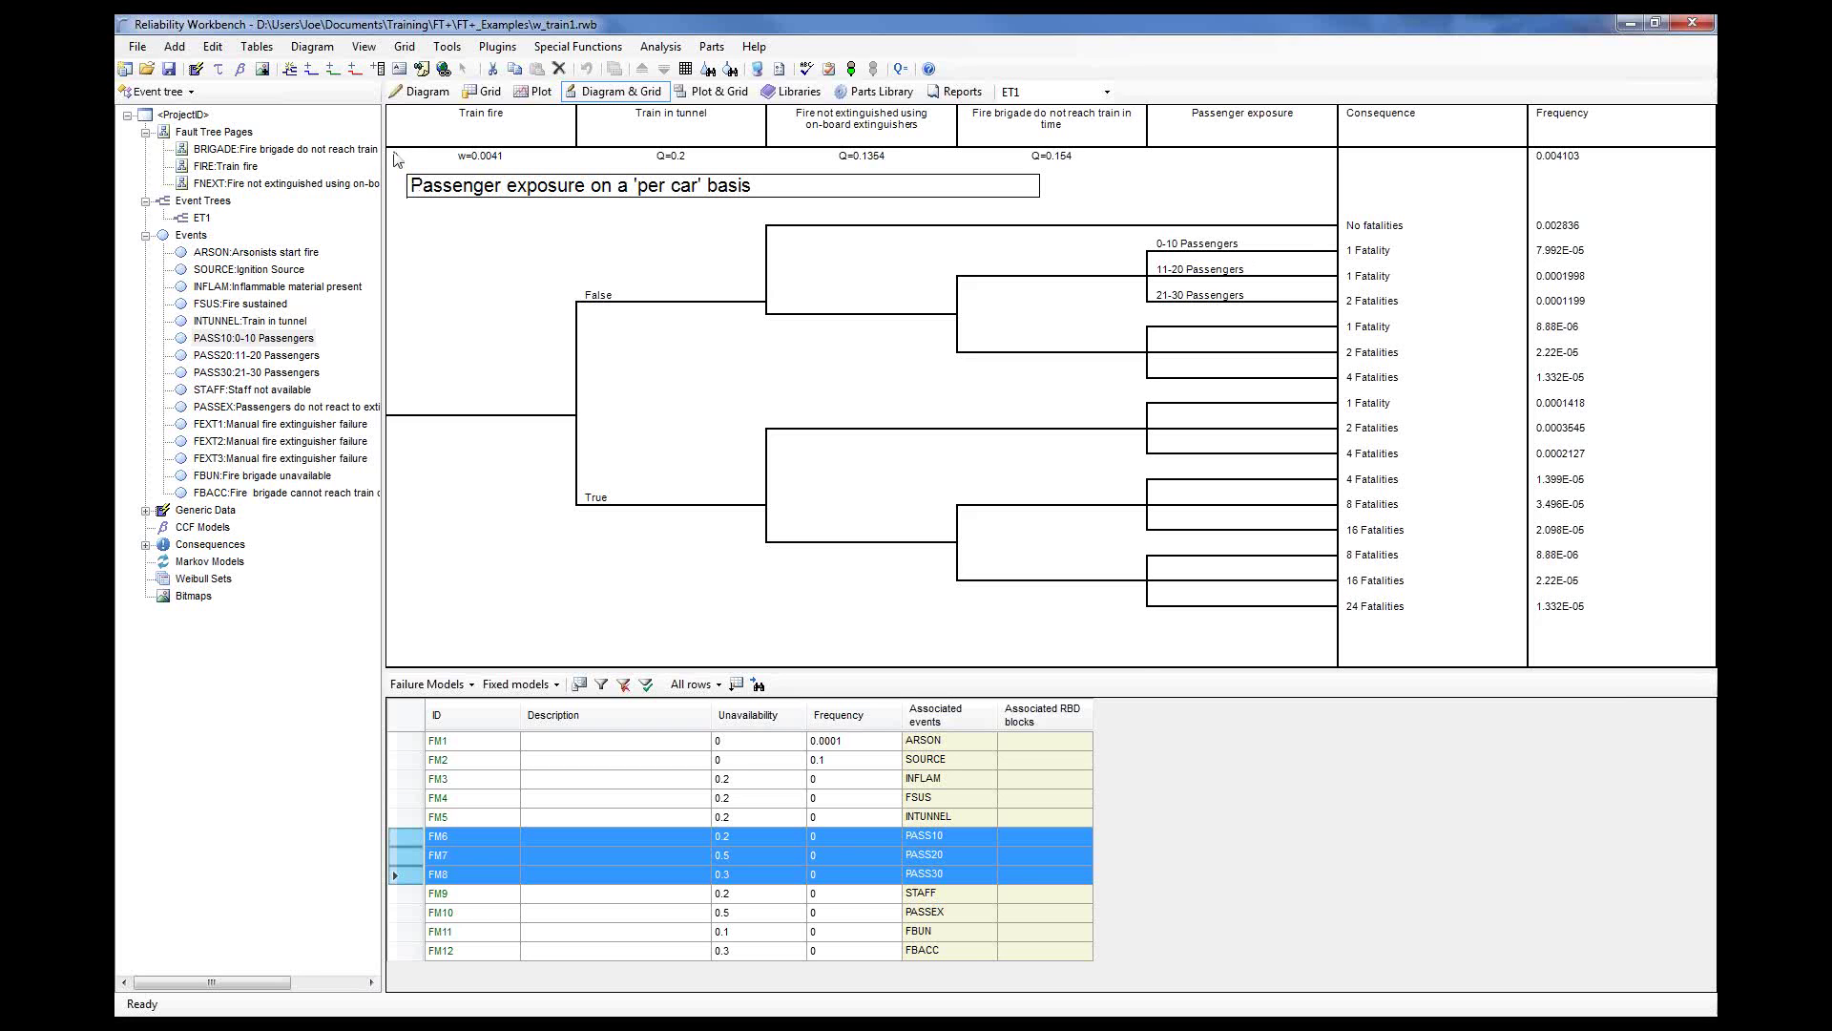
left_click(417, 92)
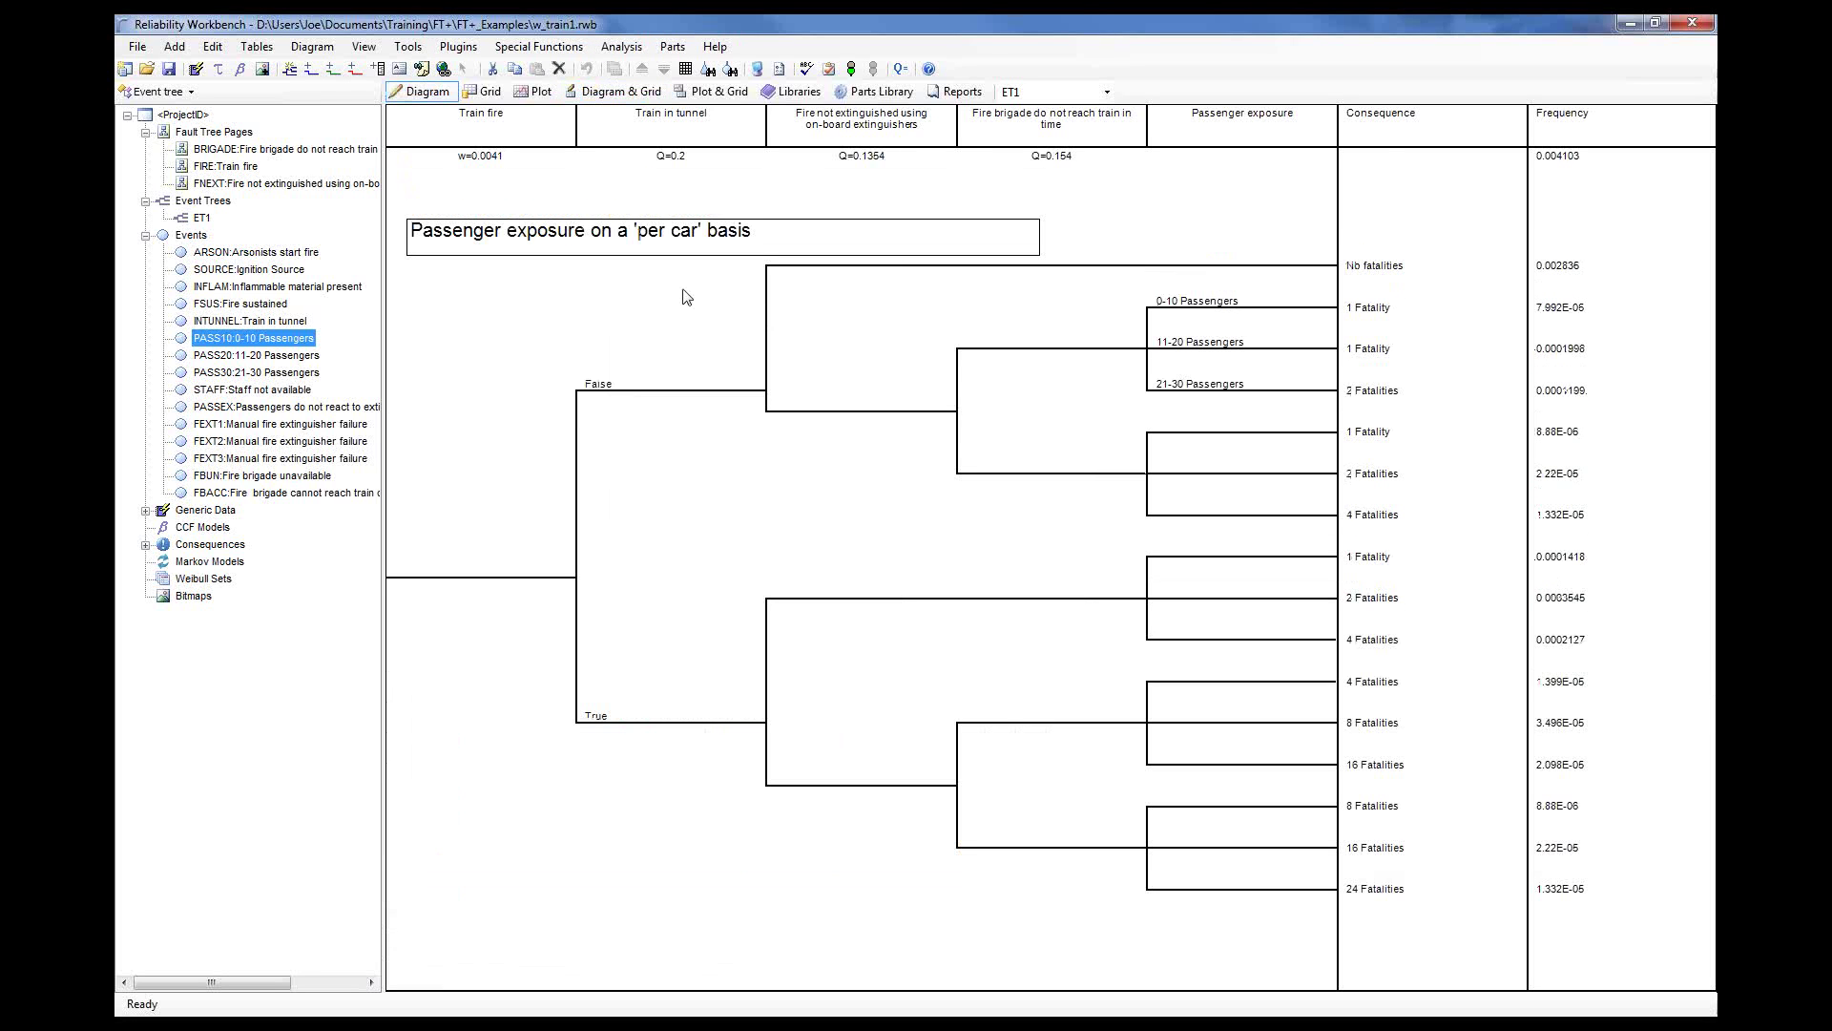